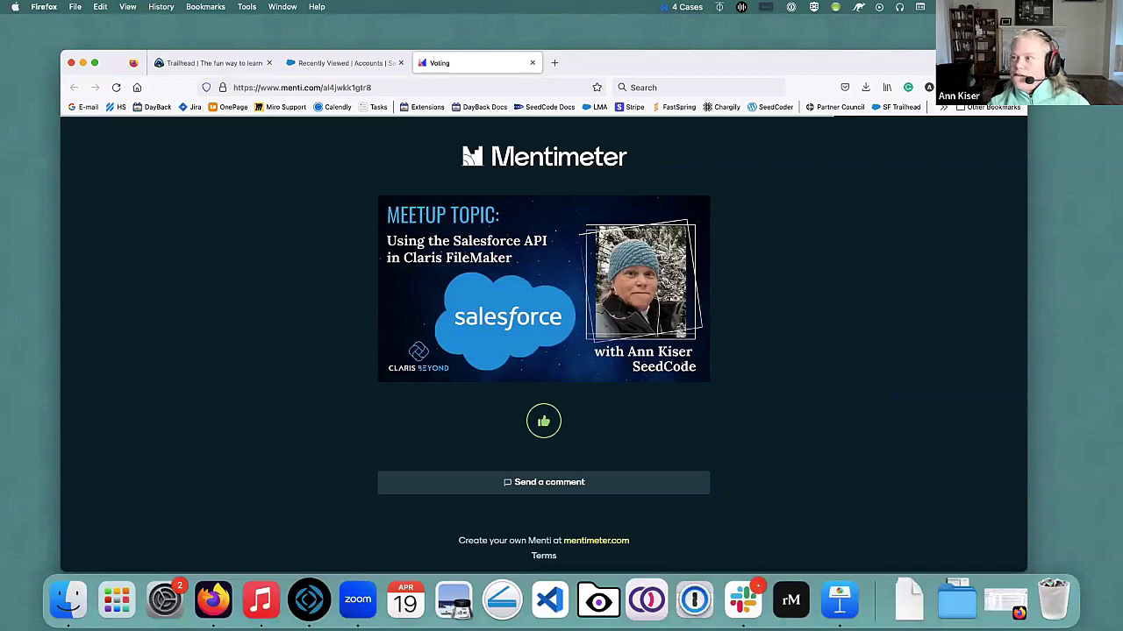
Nudge the browser window slightly up and right, then switch to the Trailhead tab.
{"action": "mouse_move", "coordinate": [878, 66]}
{"action": "left_mouse_down"}
{"action": "mouse_move", "coordinate": [906, 50]}
{"action": "mouse_move", "coordinate": [877, 56]}
{"action": "left_mouse_up"}
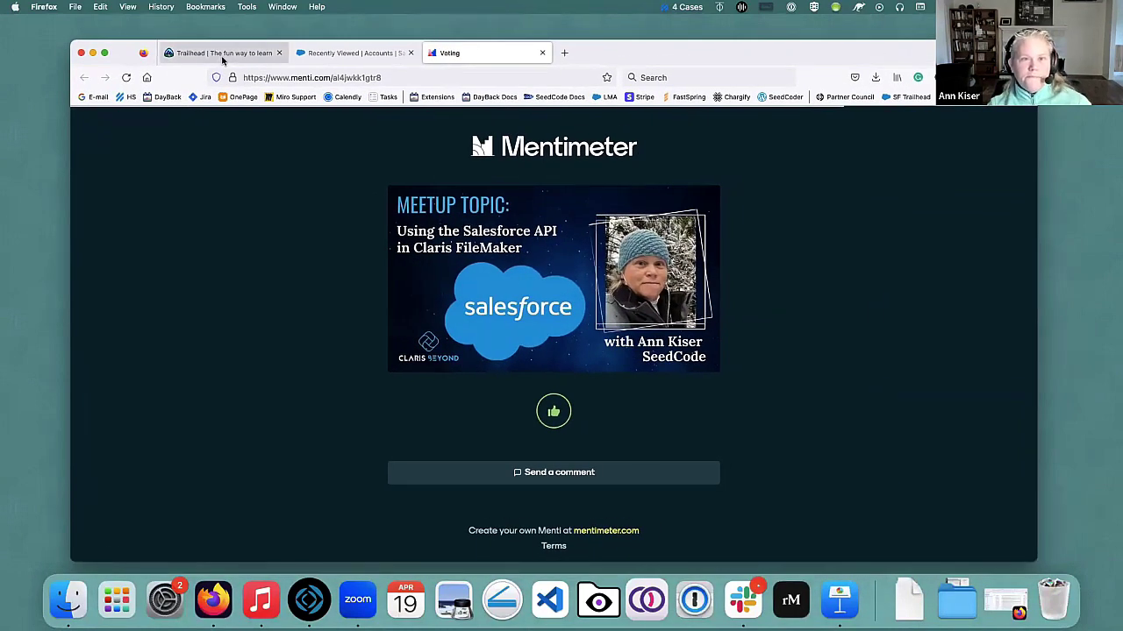
{"action": "left_click", "coordinate": [224, 55]}
Scroll through the Today page's points summary, In Progress projects and In Progress Trails.
{"action": "mouse_move", "coordinate": [342, 174]}
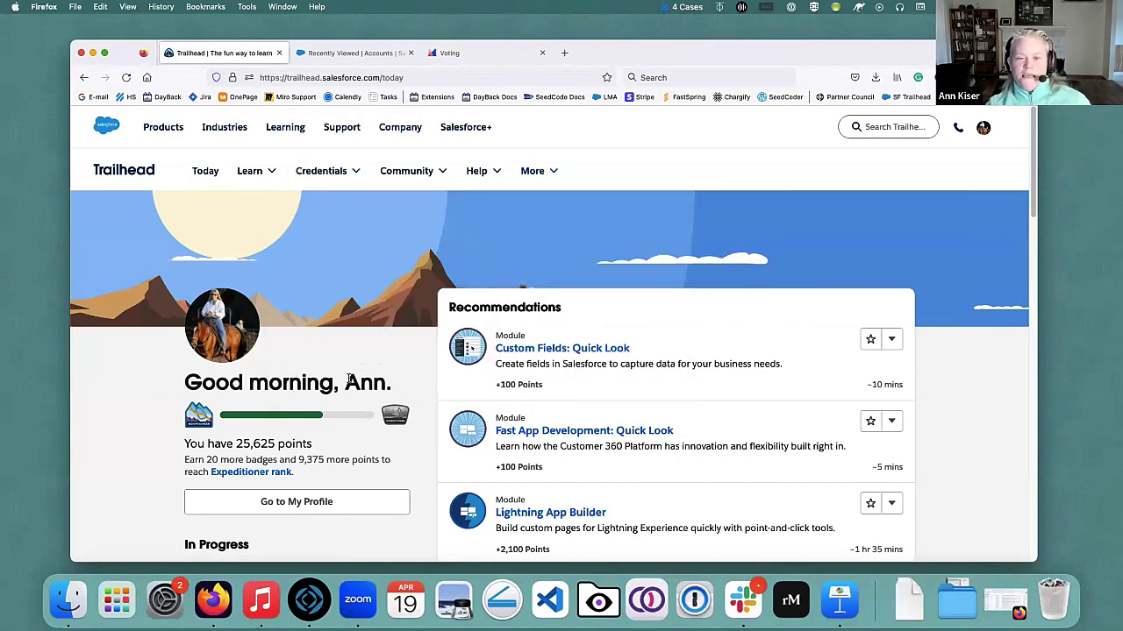
{"action": "scroll", "coordinate": [349, 379], "scroll_direction": "down", "scroll_amount": 2}
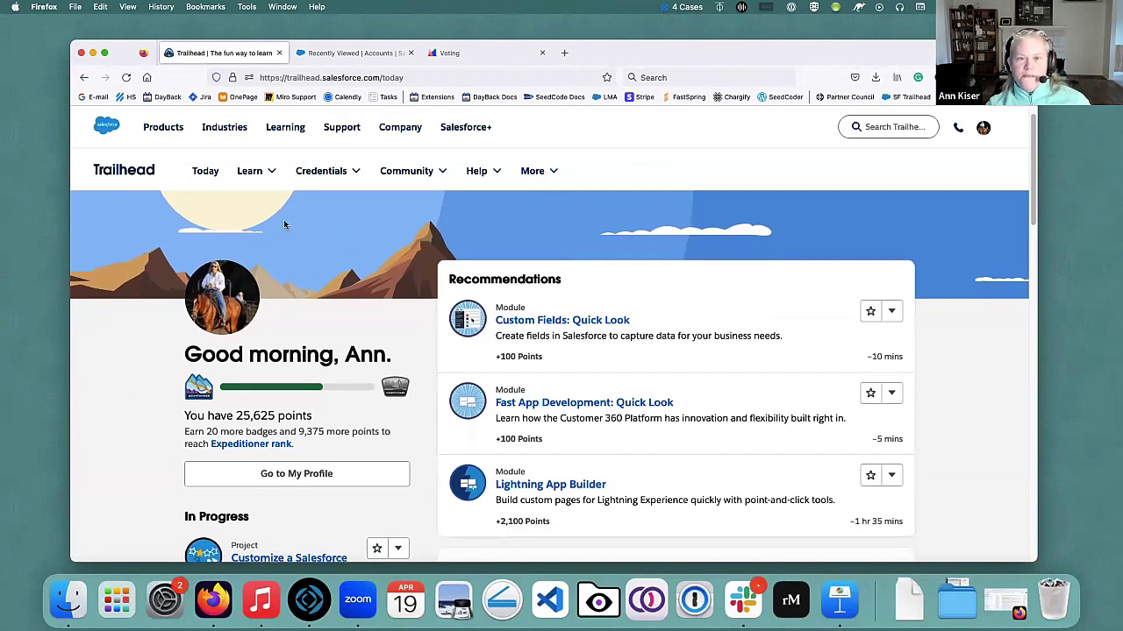
{"action": "scroll", "coordinate": [313, 322], "scroll_direction": "down", "scroll_amount": 5}
{"action": "scroll", "coordinate": [383, 314], "scroll_direction": "down", "scroll_amount": 1}
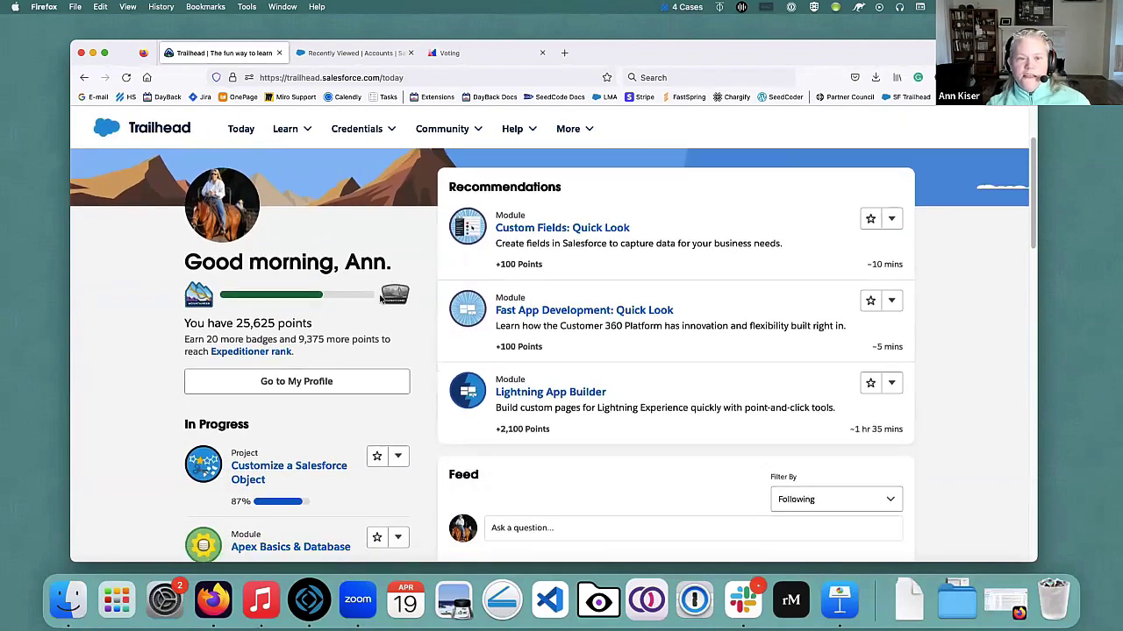
{"action": "scroll", "coordinate": [313, 358], "scroll_direction": "down", "scroll_amount": 5}
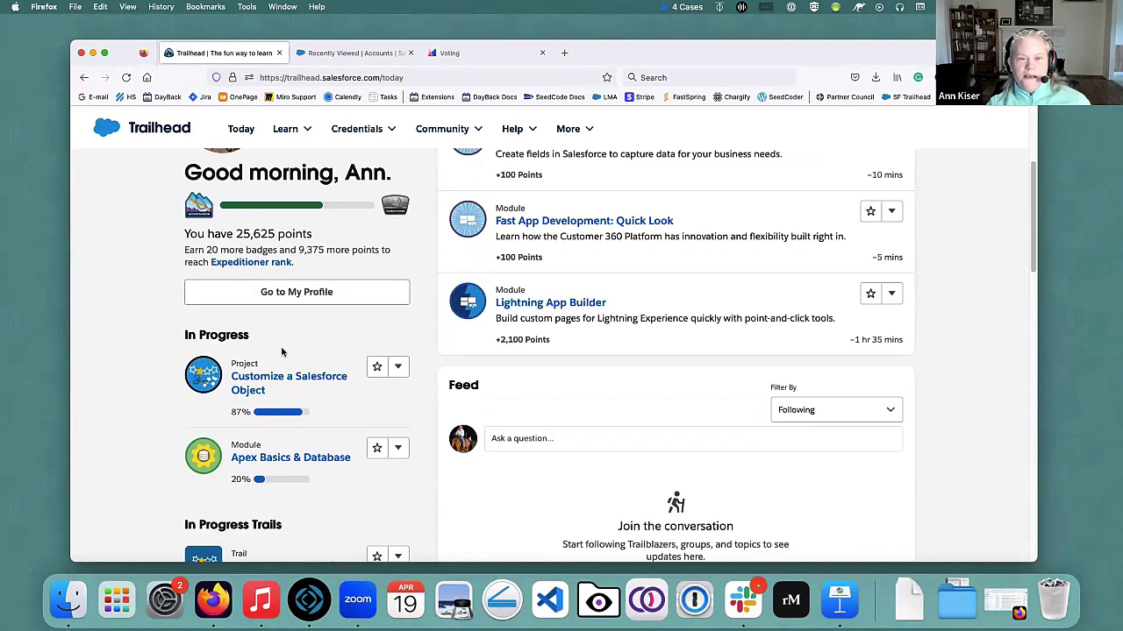
{"action": "scroll", "coordinate": [282, 351], "scroll_direction": "down", "scroll_amount": 5}
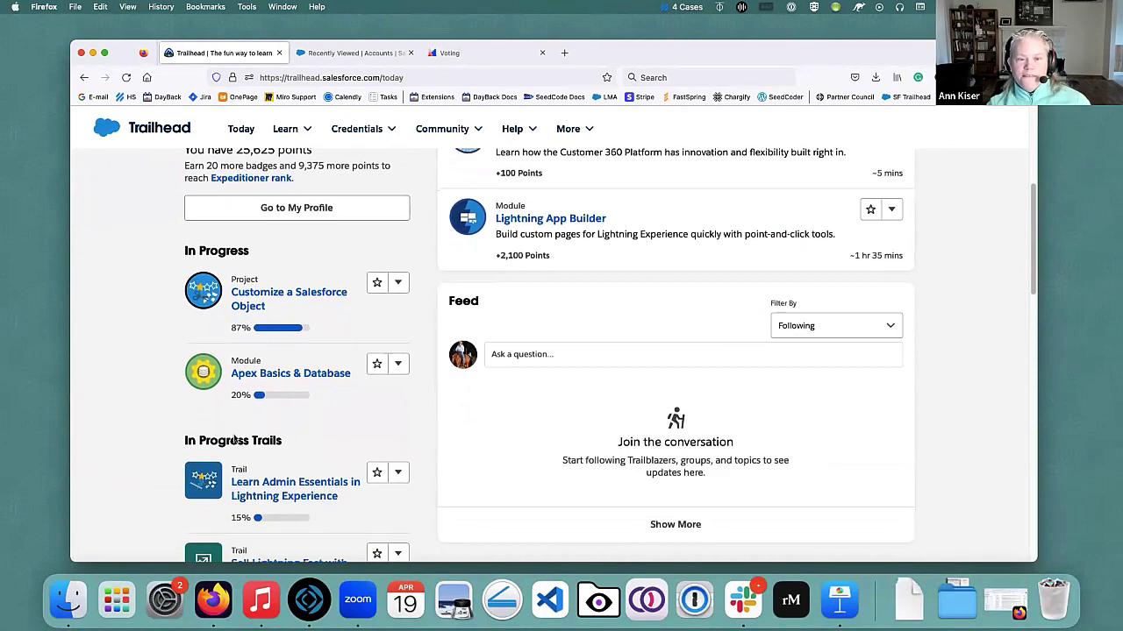
{"action": "scroll", "coordinate": [263, 441], "scroll_direction": "down", "scroll_amount": 5}
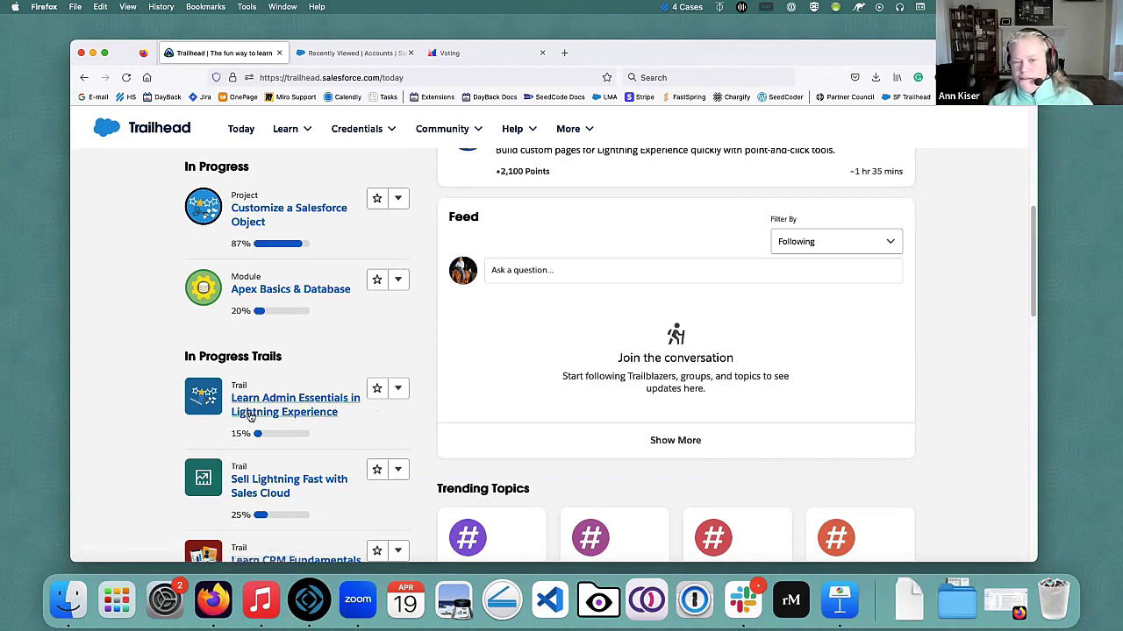
{"action": "scroll", "coordinate": [329, 485], "scroll_direction": "down", "scroll_amount": 2}
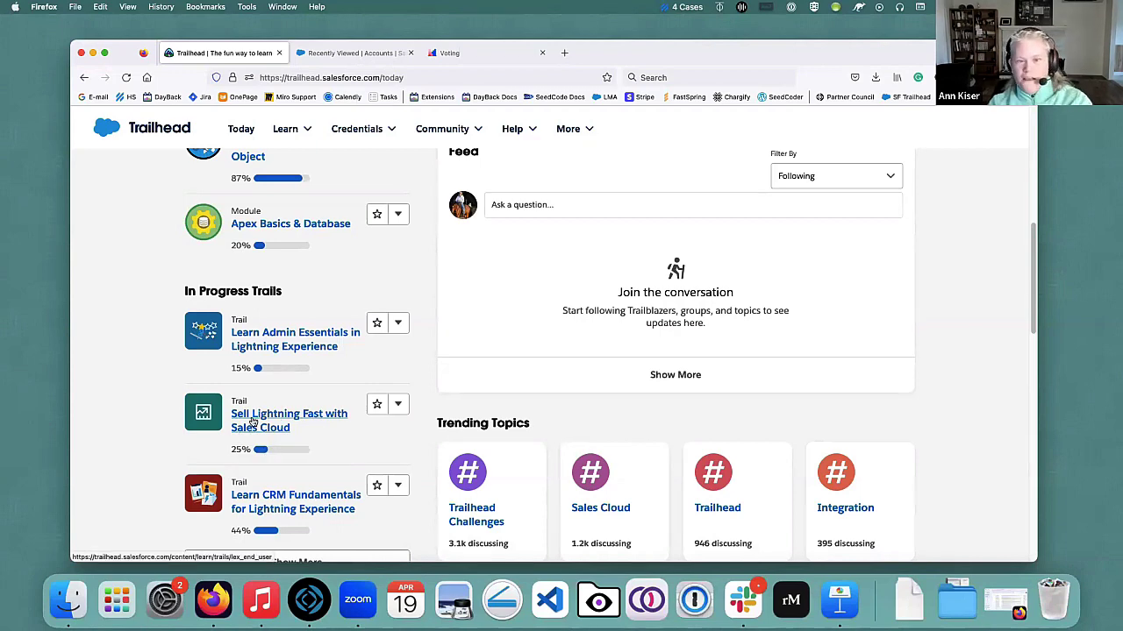
{"action": "scroll", "coordinate": [311, 436], "scroll_direction": "down", "scroll_amount": 1}
{"action": "scroll", "coordinate": [312, 436], "scroll_direction": "down", "scroll_amount": 3}
{"action": "scroll", "coordinate": [312, 435], "scroll_direction": "up", "scroll_amount": 5}
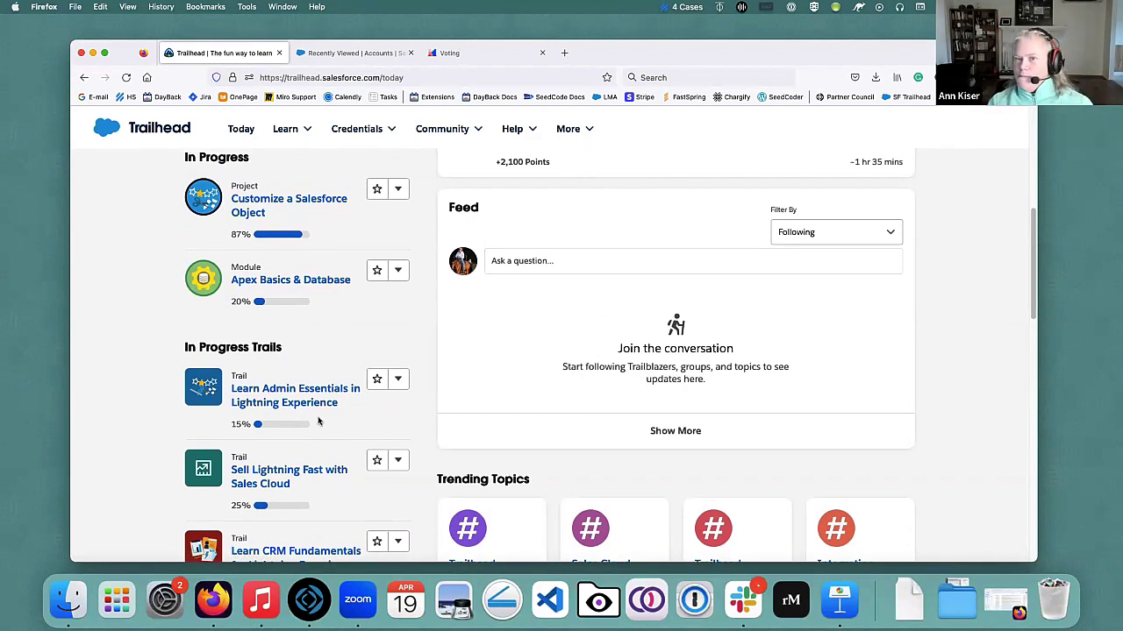
{"action": "scroll", "coordinate": [320, 355], "scroll_direction": "up", "scroll_amount": 2}
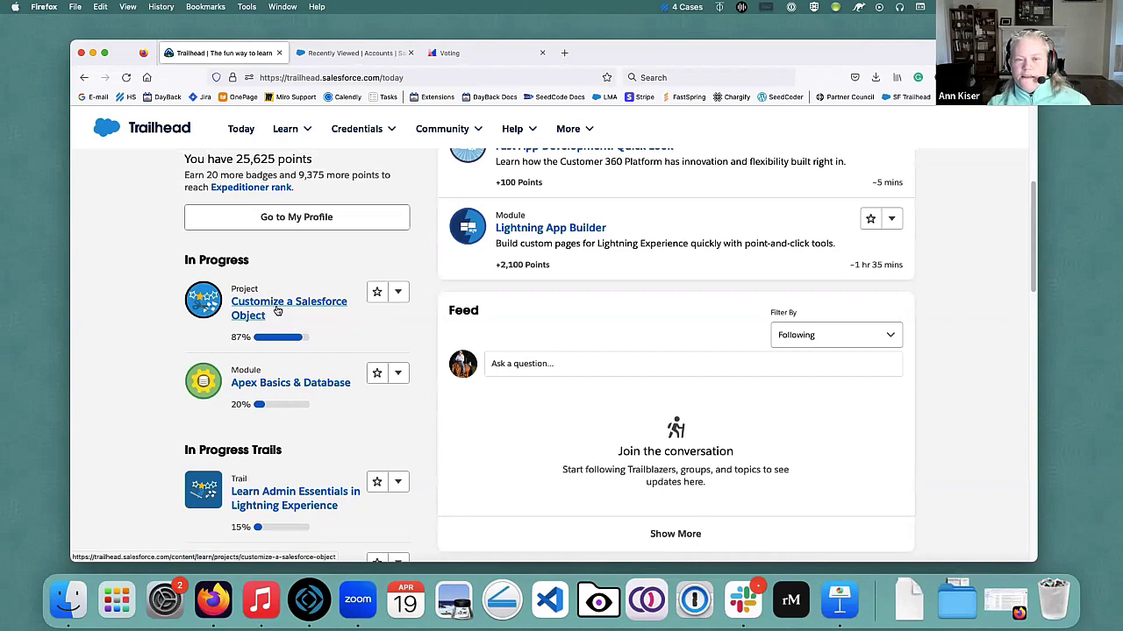
{"action": "scroll", "coordinate": [302, 314], "scroll_direction": "up", "scroll_amount": 2}
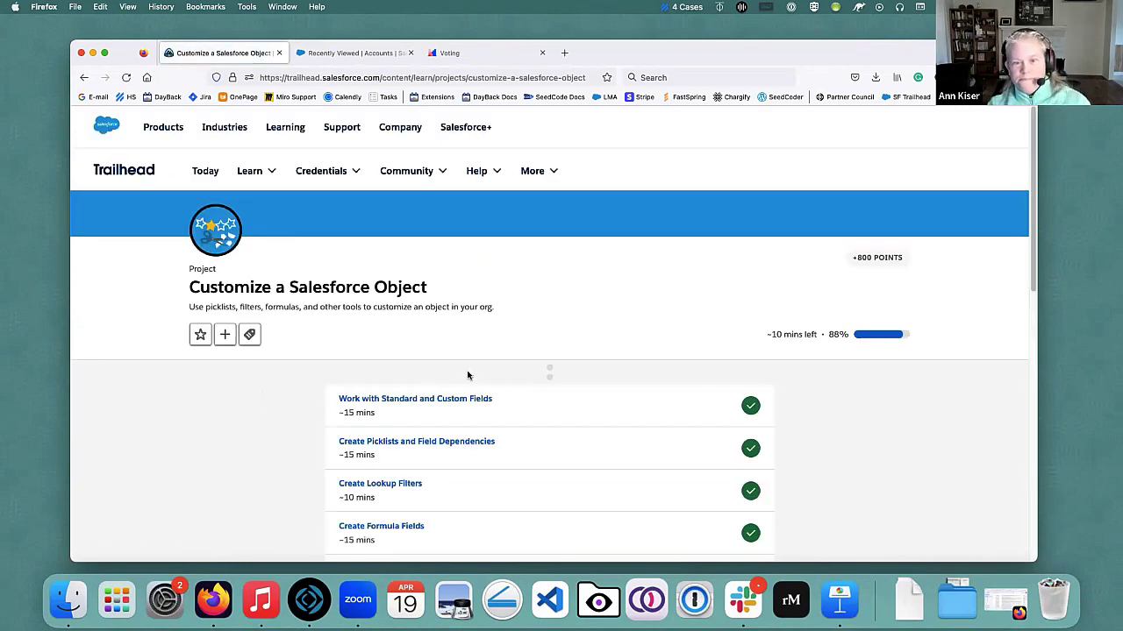
Scroll the Customize a Salesforce Object step list down to Create Validation Rules.
{"action": "scroll", "coordinate": [567, 265], "scroll_direction": "down", "scroll_amount": 3}
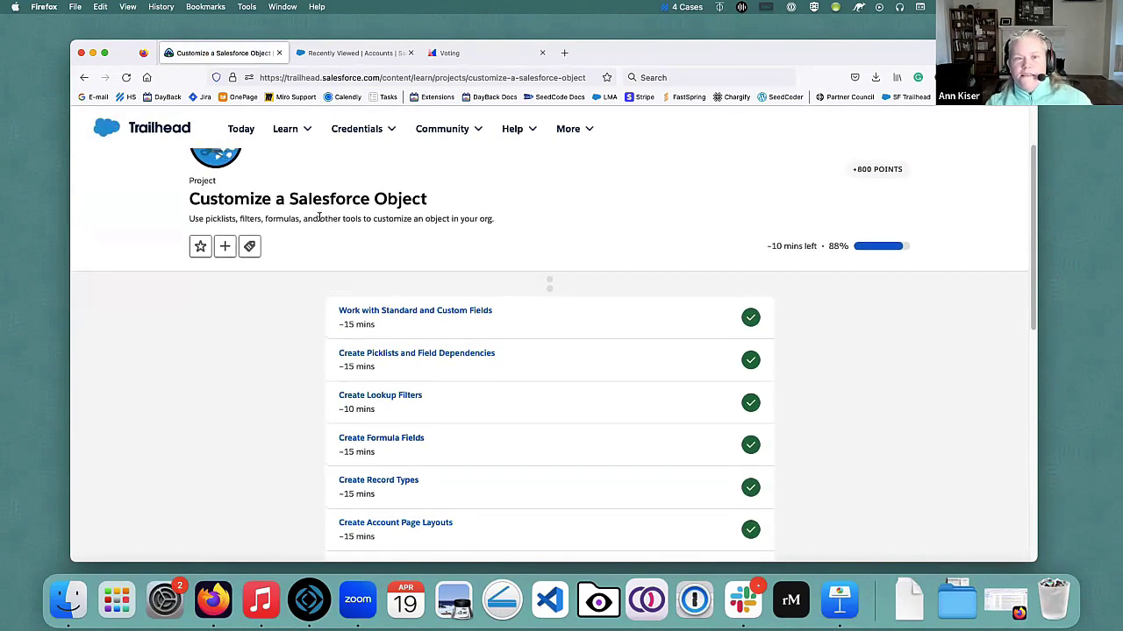
{"action": "scroll", "coordinate": [224, 227], "scroll_direction": "up", "scroll_amount": 1}
{"action": "scroll", "coordinate": [488, 280], "scroll_direction": "down", "scroll_amount": 3}
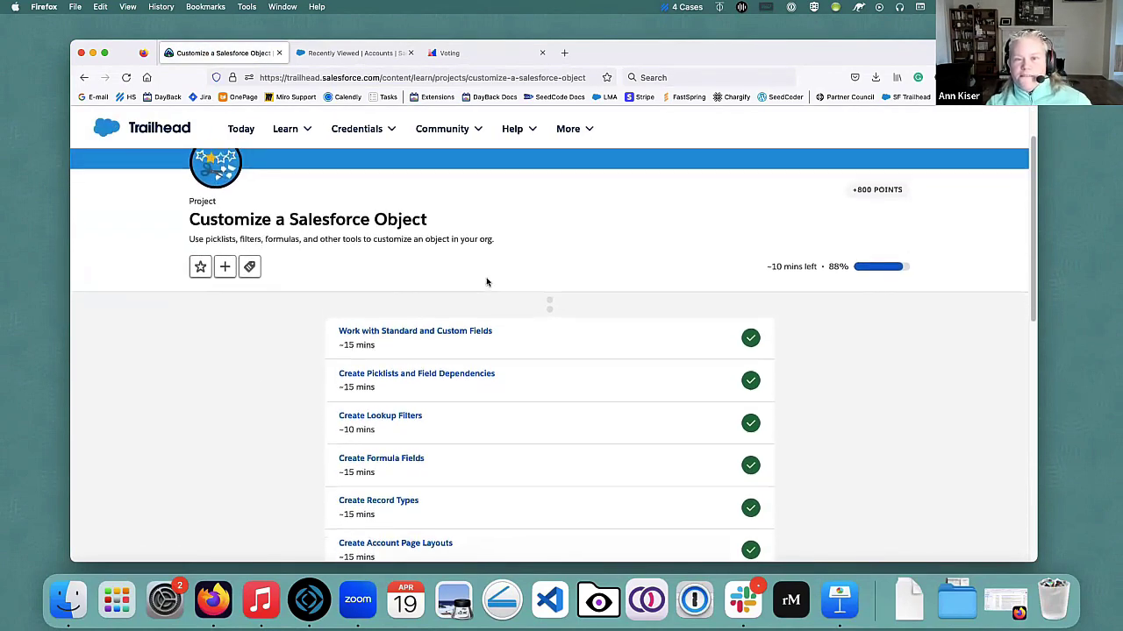
{"action": "scroll", "coordinate": [491, 285], "scroll_direction": "down", "scroll_amount": 1}
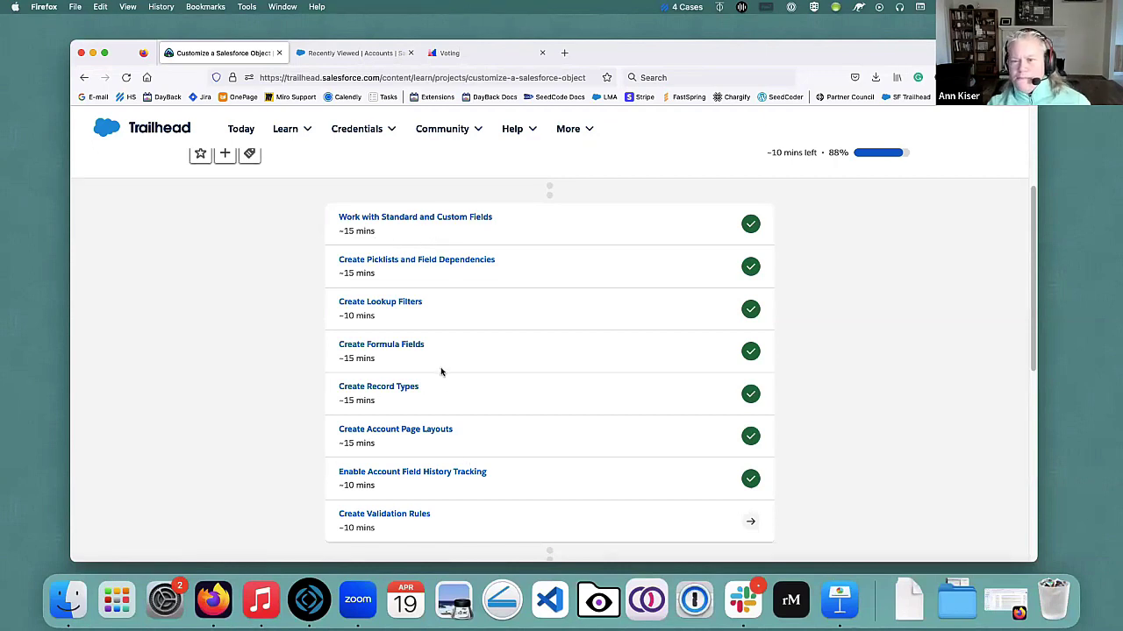
{"action": "scroll", "coordinate": [538, 455], "scroll_direction": "down", "scroll_amount": 1}
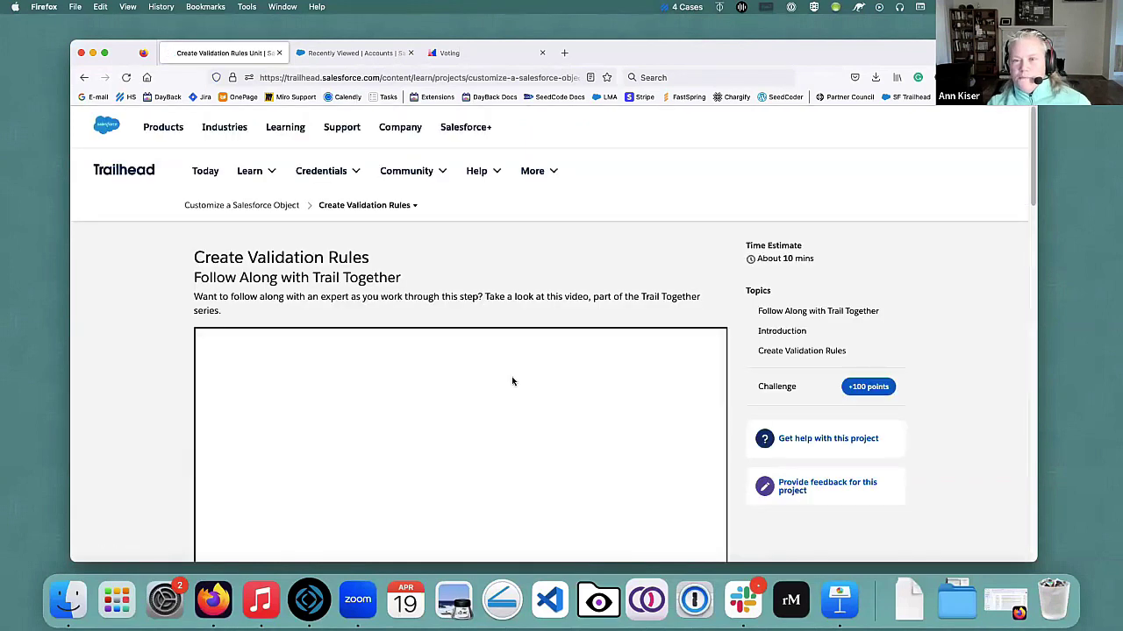
Read through the validation rule instructions, then switch to the Salesforce Recently Viewed accounts list.
{"action": "scroll", "coordinate": [163, 285], "scroll_direction": "down", "scroll_amount": 2}
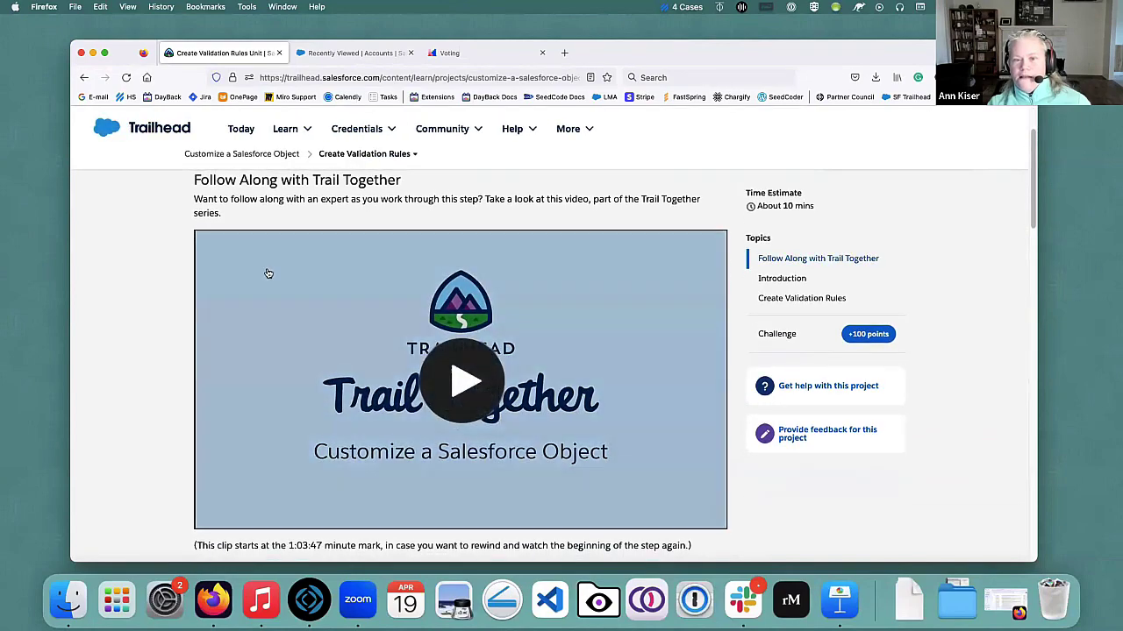
{"action": "scroll", "coordinate": [139, 328], "scroll_direction": "down", "scroll_amount": 5}
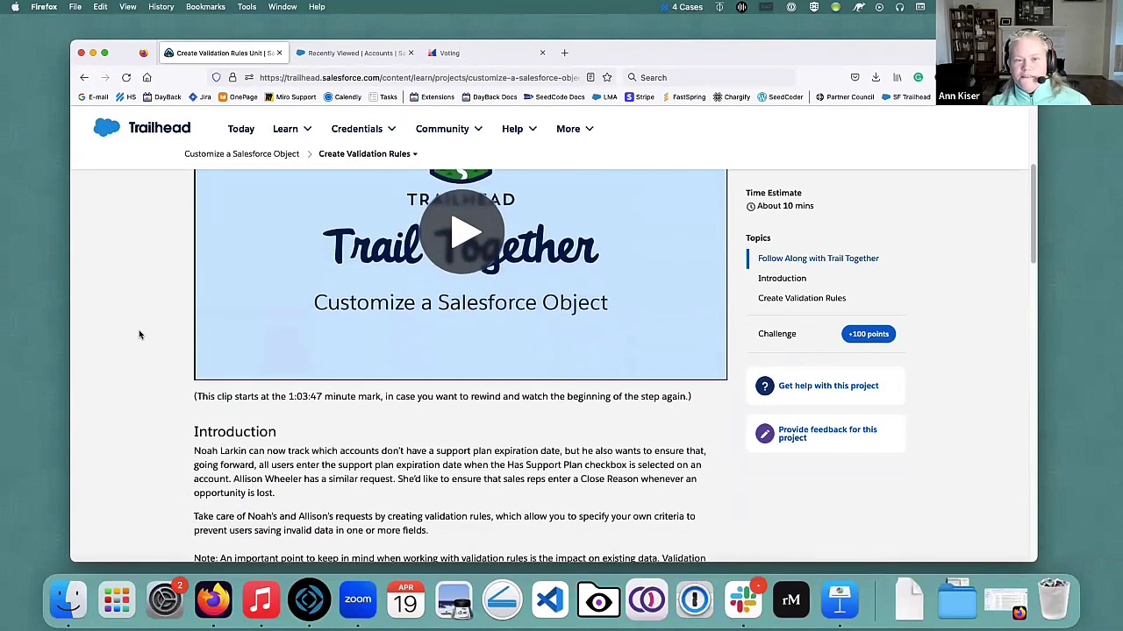
{"action": "scroll", "coordinate": [143, 336], "scroll_direction": "down", "scroll_amount": 2}
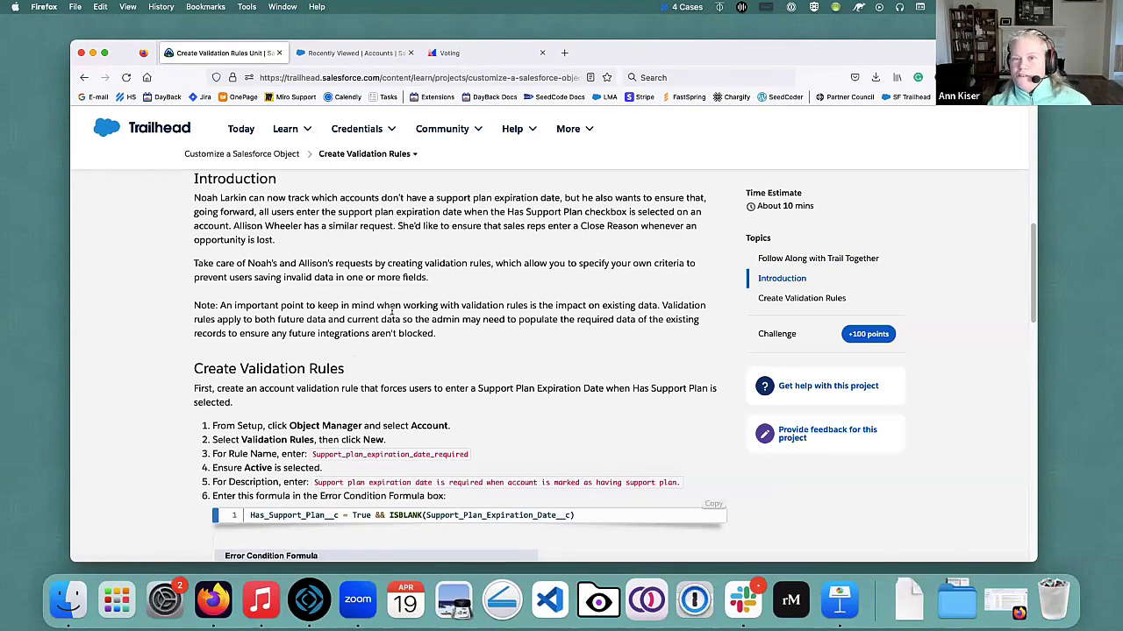
{"action": "scroll", "coordinate": [241, 267], "scroll_direction": "down", "scroll_amount": 3}
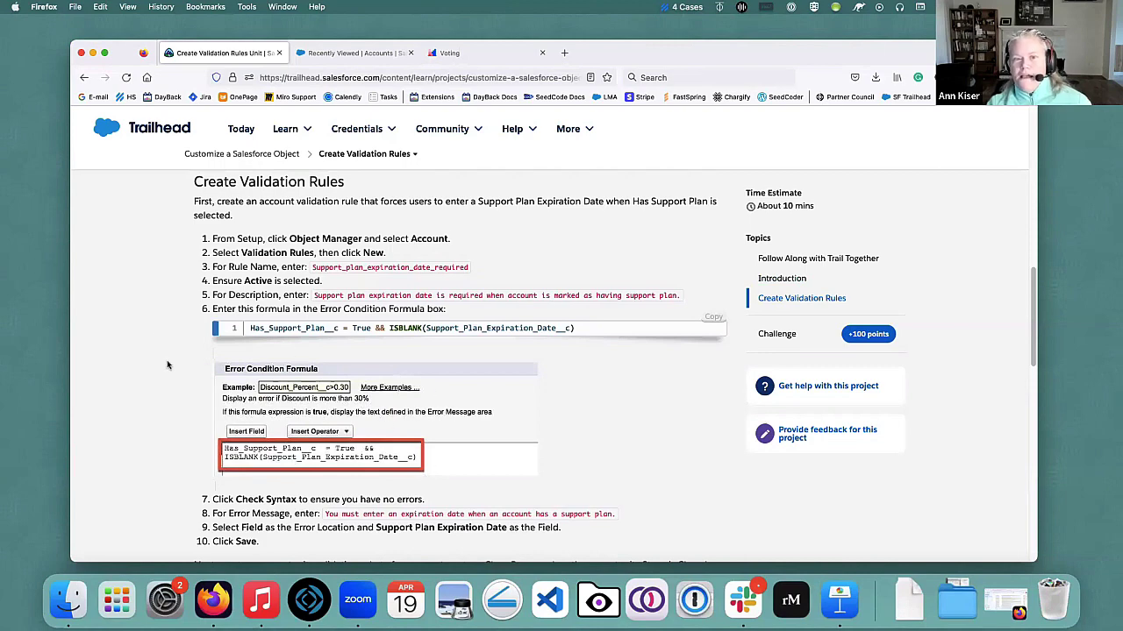
{"action": "scroll", "coordinate": [445, 394], "scroll_direction": "down", "scroll_amount": 3}
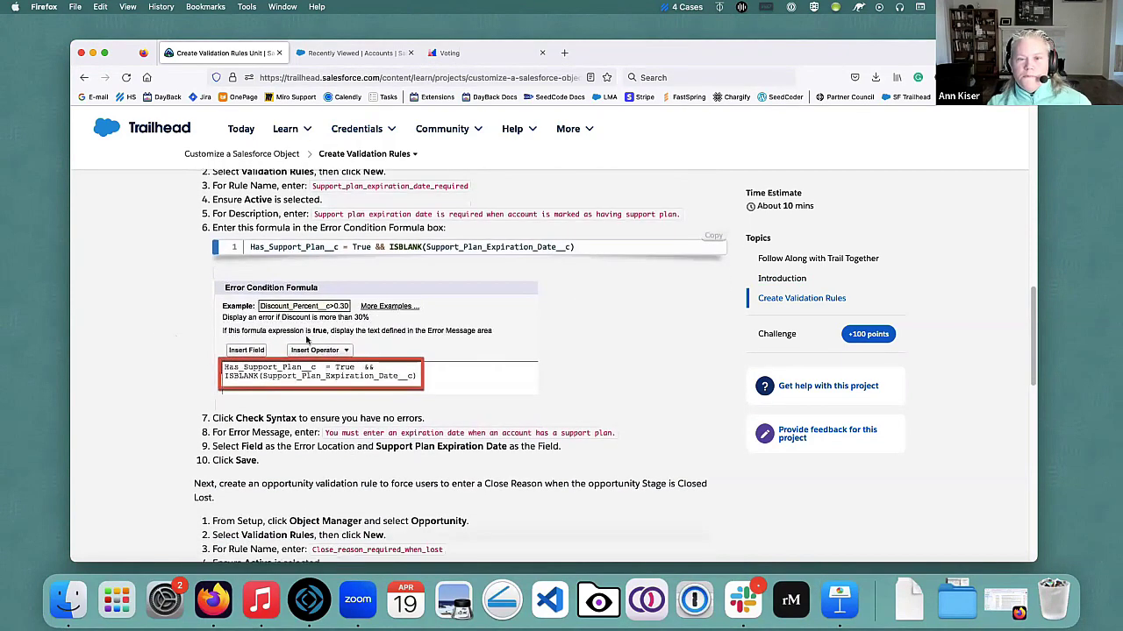
{"action": "scroll", "coordinate": [172, 317], "scroll_direction": "down", "scroll_amount": 5}
{"action": "scroll", "coordinate": [168, 321], "scroll_direction": "down", "scroll_amount": 3}
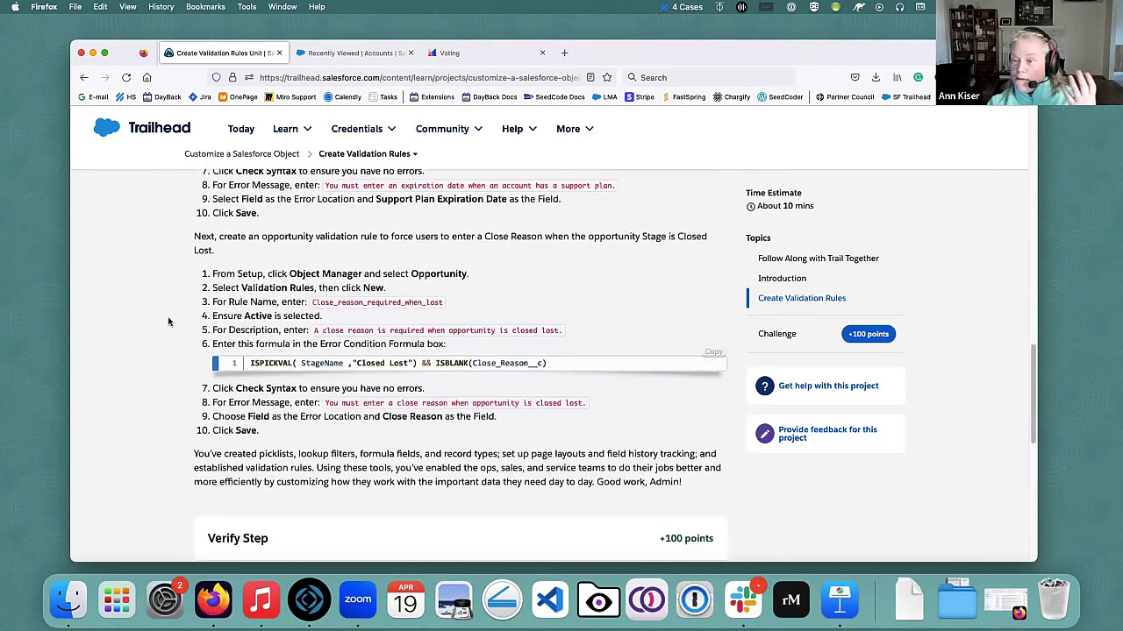
{"action": "scroll", "coordinate": [170, 322], "scroll_direction": "up", "scroll_amount": 5}
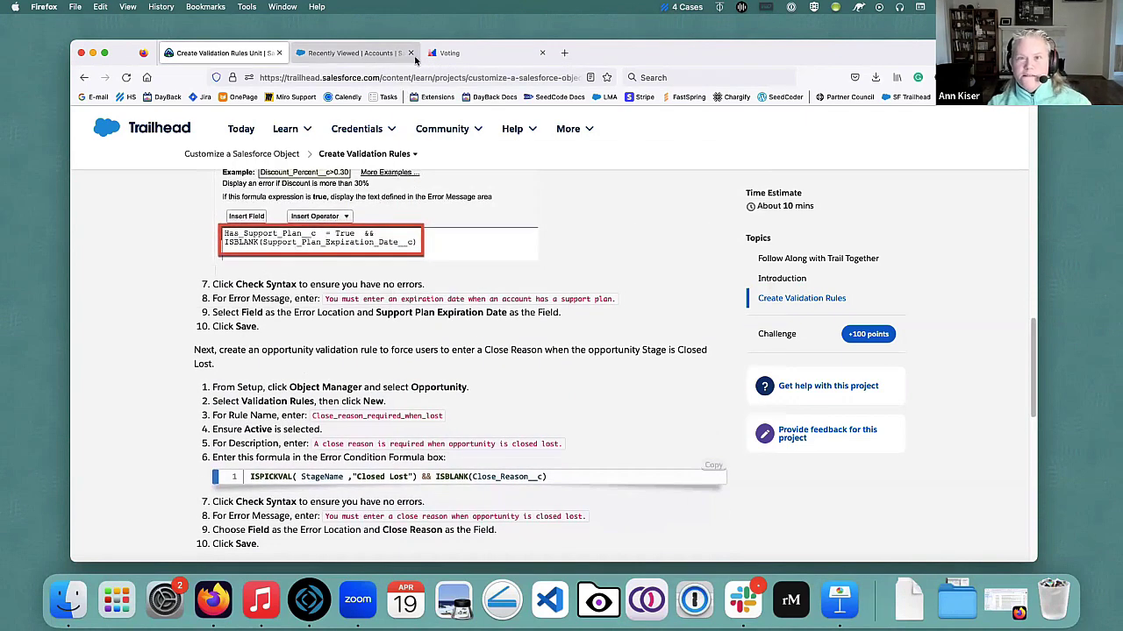
{"action": "left_click", "coordinate": [355, 57]}
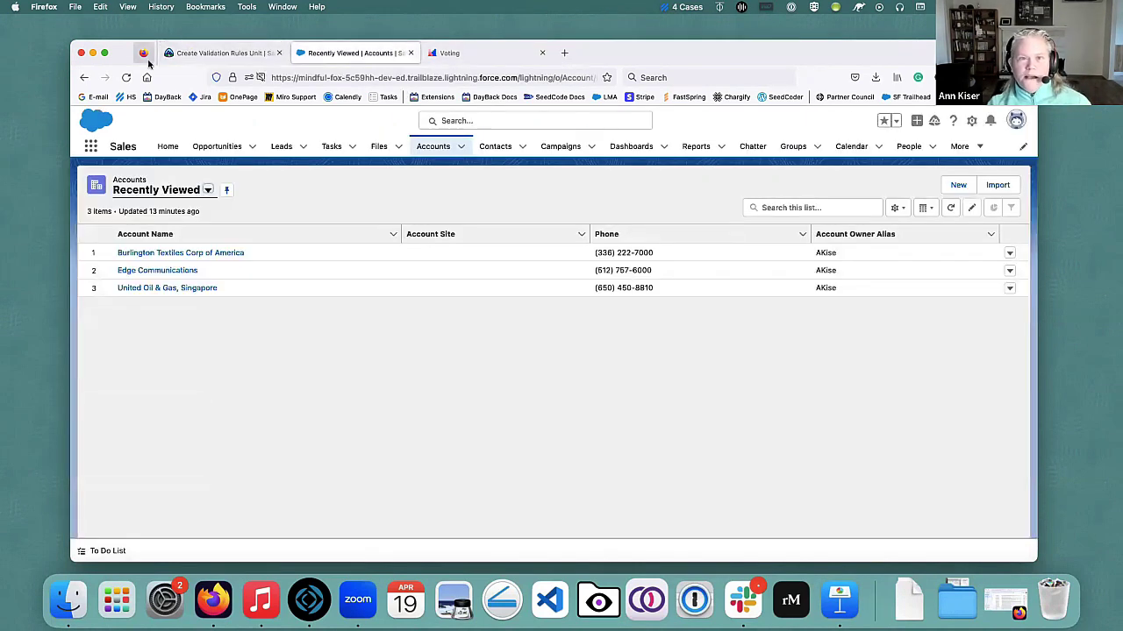
Split the Accounts list into its own window and arrange it beside the Trailhead instructions.
{"action": "left_click_drag", "start_coordinate": [347, 63], "coordinate": [485, 65]}
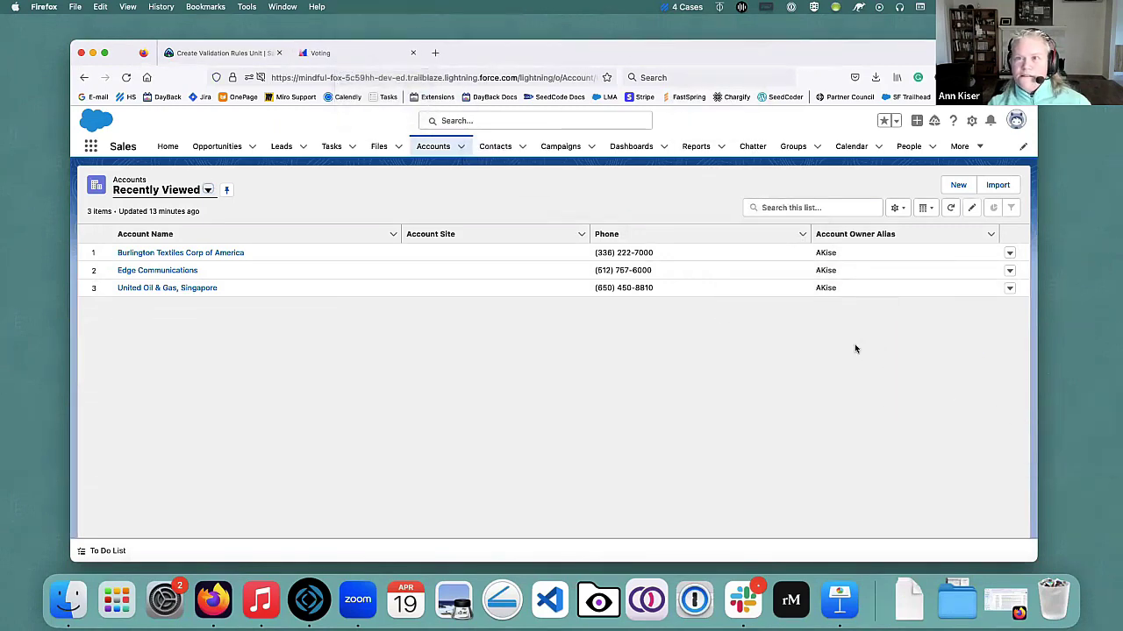
{"action": "left_click_drag", "start_coordinate": [487, 53], "coordinate": [354, 41]}
{"action": "left_click_drag", "start_coordinate": [421, 69], "coordinate": [614, 69]}
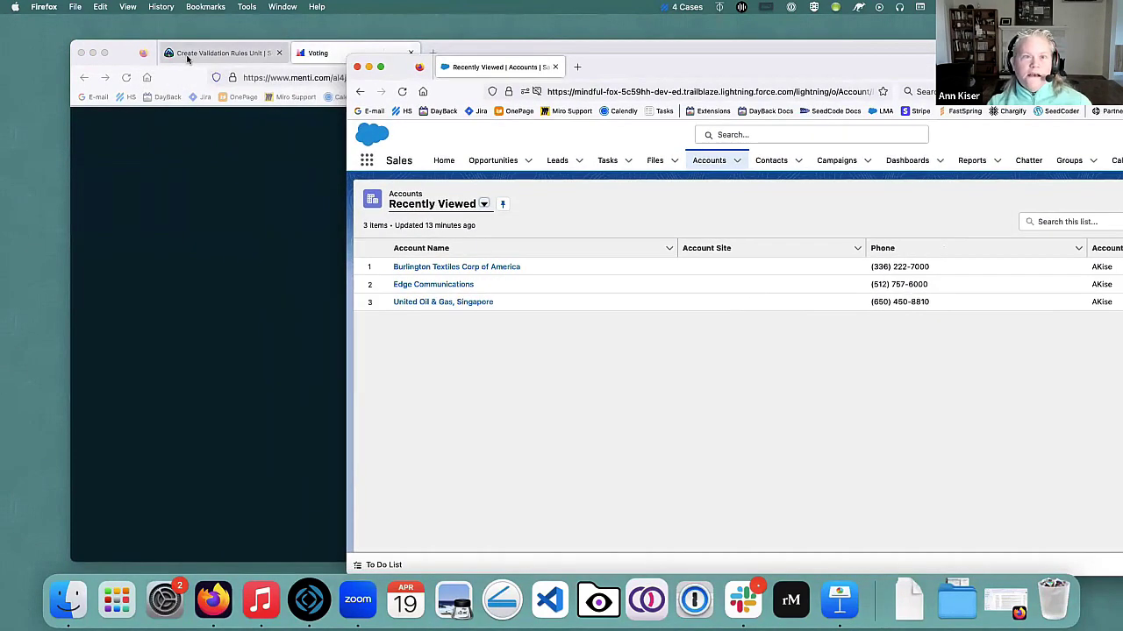
{"action": "left_click", "coordinate": [195, 54]}
{"action": "left_click_drag", "start_coordinate": [131, 55], "coordinate": [56, 29]}
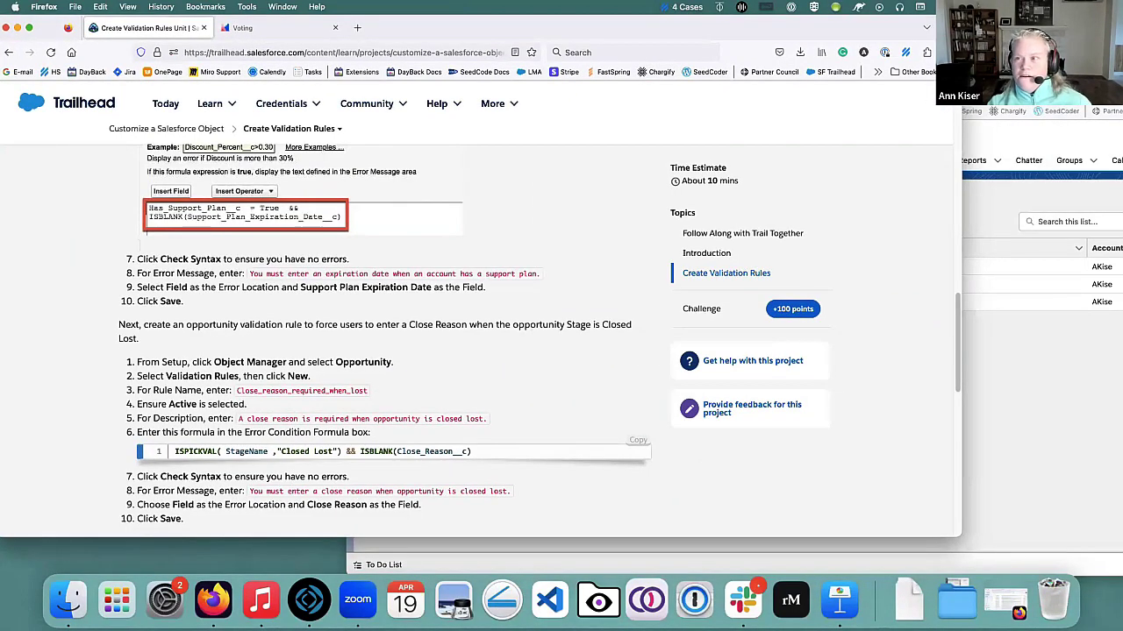
{"action": "left_click_drag", "start_coordinate": [951, 63], "coordinate": [976, 39]}
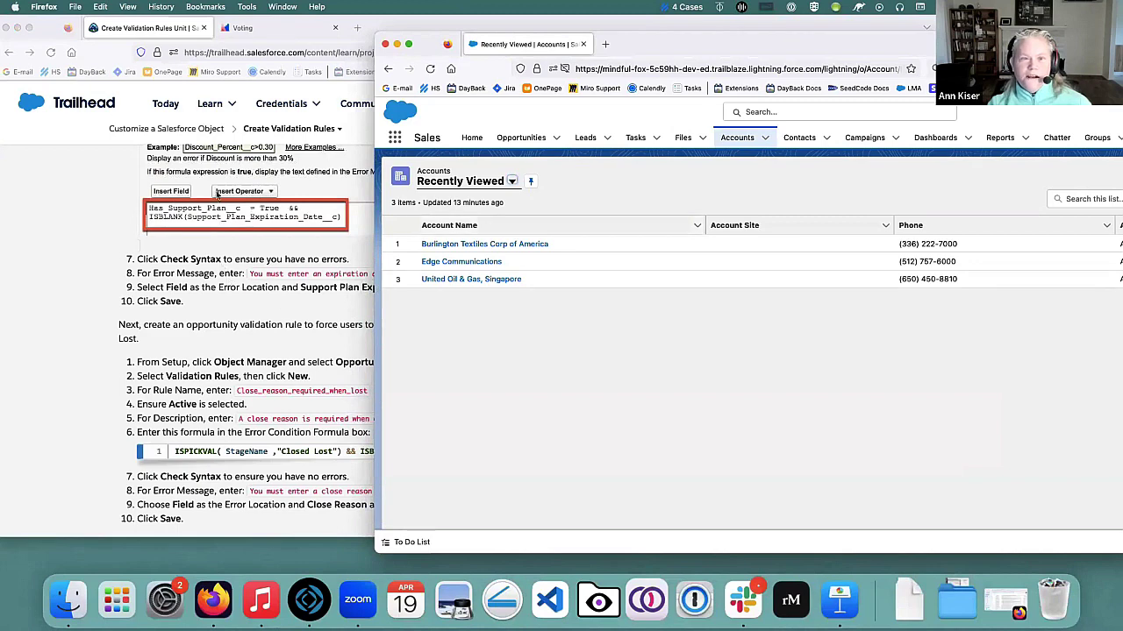
{"action": "scroll", "coordinate": [216, 193], "scroll_direction": "up", "scroll_amount": 6}
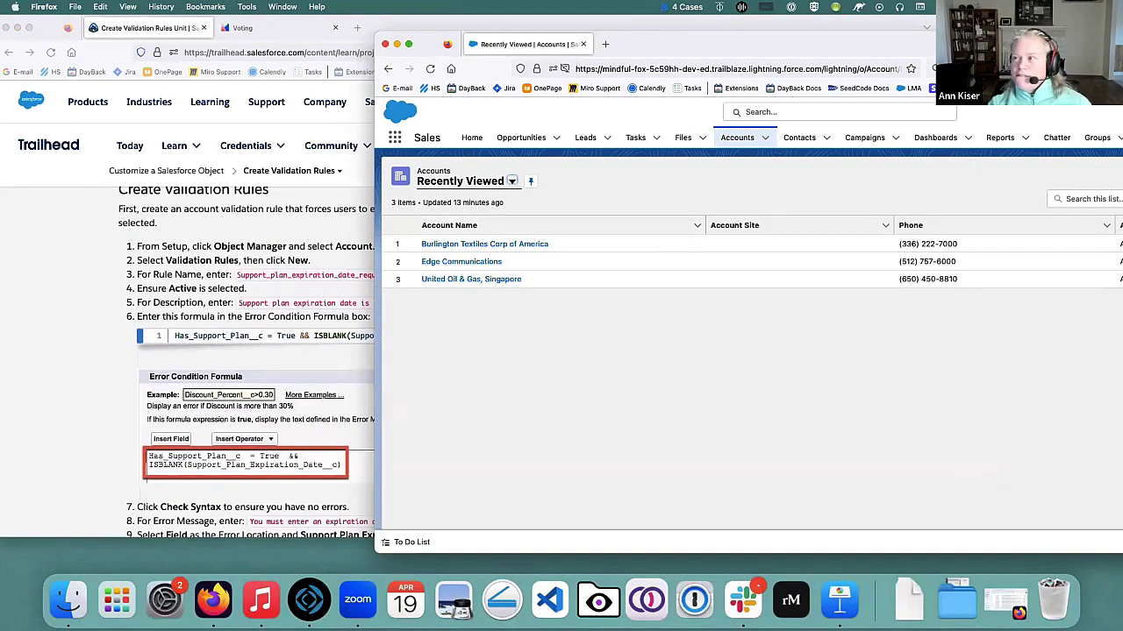
{"action": "left_click_drag", "start_coordinate": [1122, 122], "coordinate": [1104, 123]}
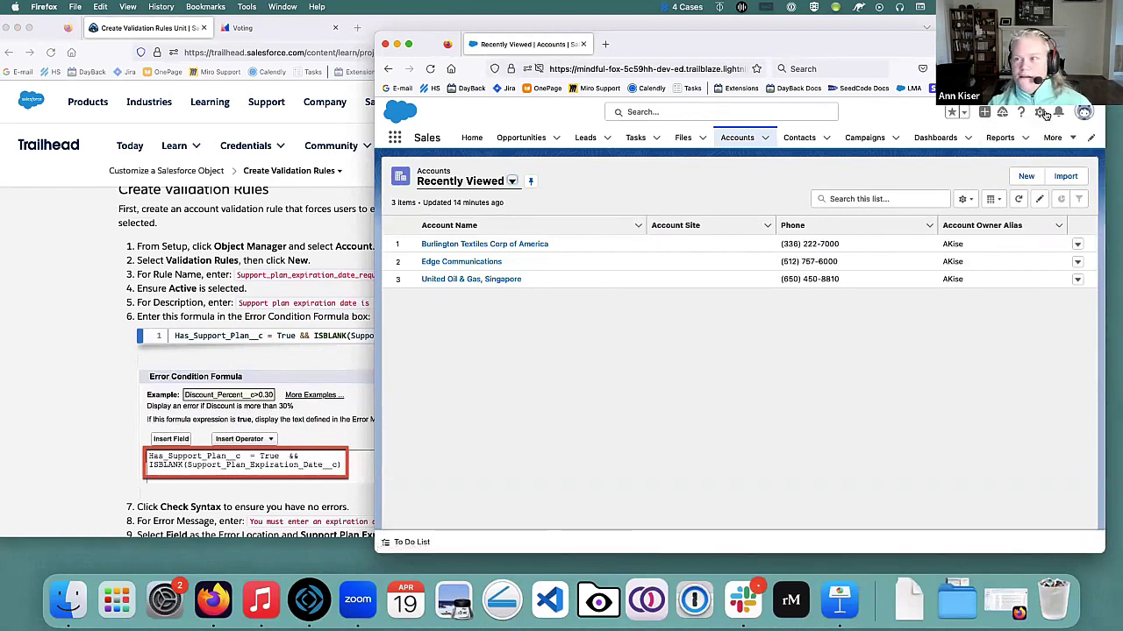
Open Setup's Object Manager and view the Account object's Validation Rules.
{"action": "left_click", "coordinate": [1040, 114]}
{"action": "left_click", "coordinate": [994, 145]}
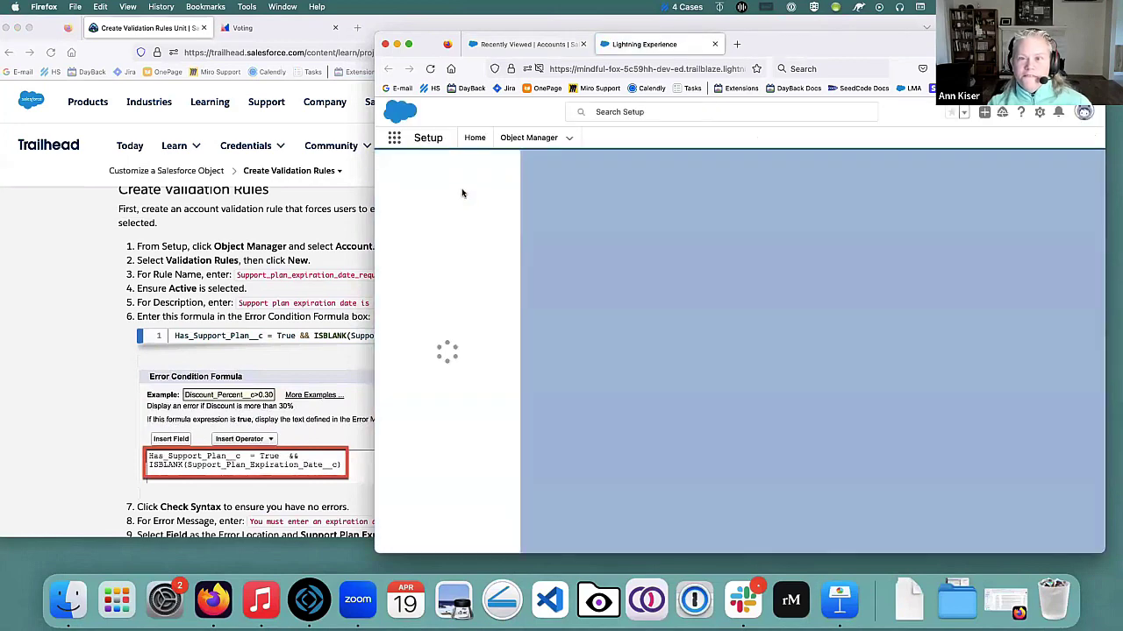
{"action": "left_click", "coordinate": [528, 138]}
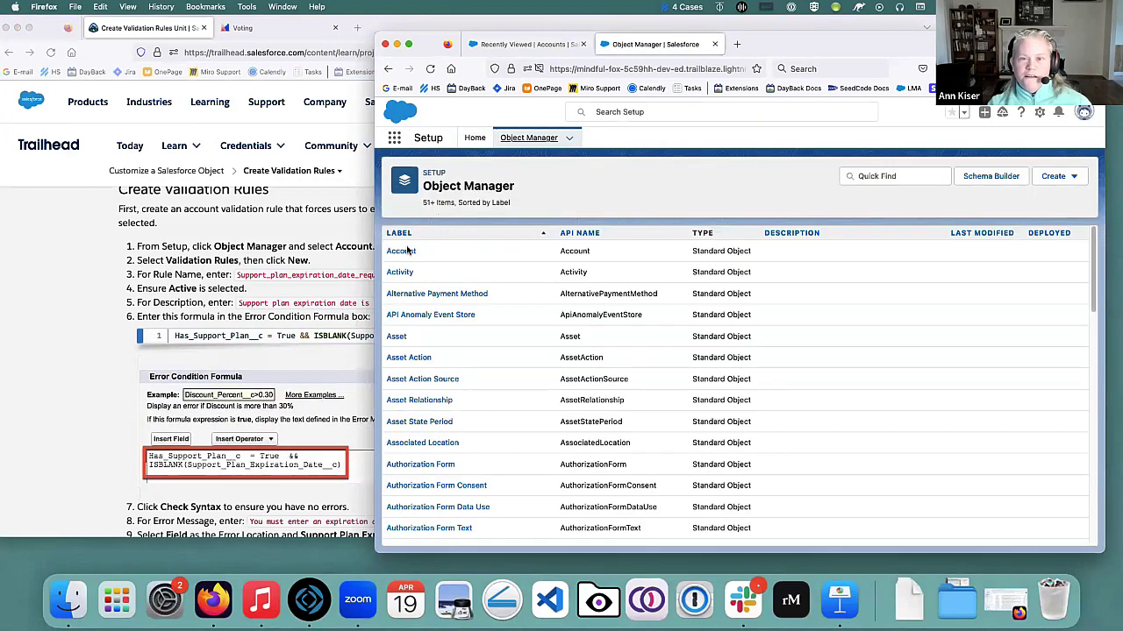
{"action": "left_click", "coordinate": [396, 255]}
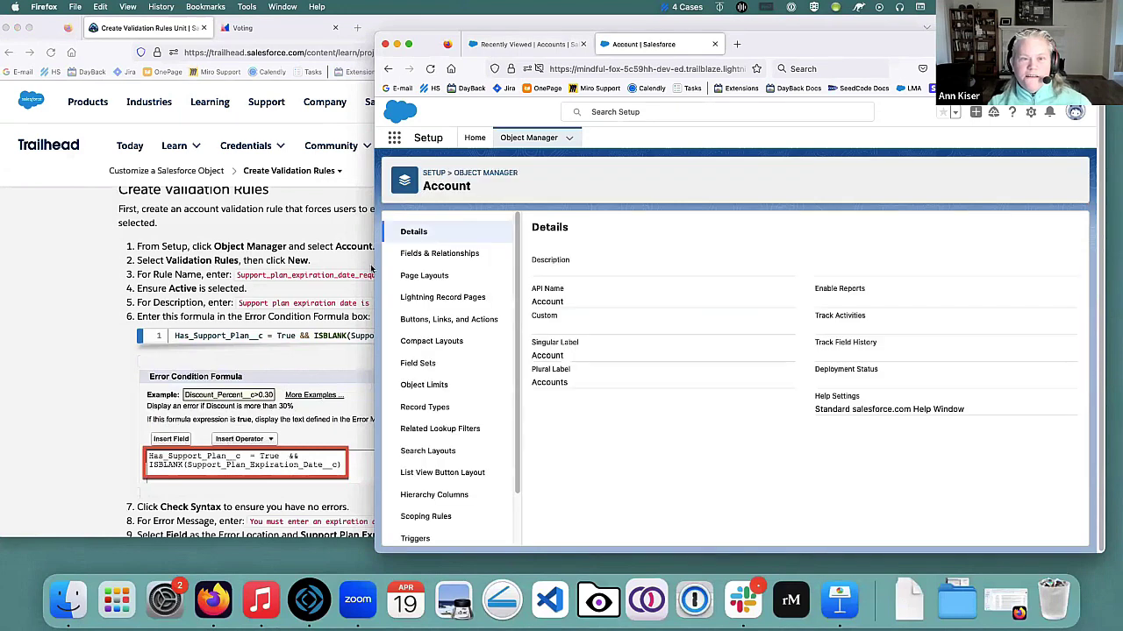
{"action": "scroll", "coordinate": [421, 491], "scroll_direction": "down", "scroll_amount": 2}
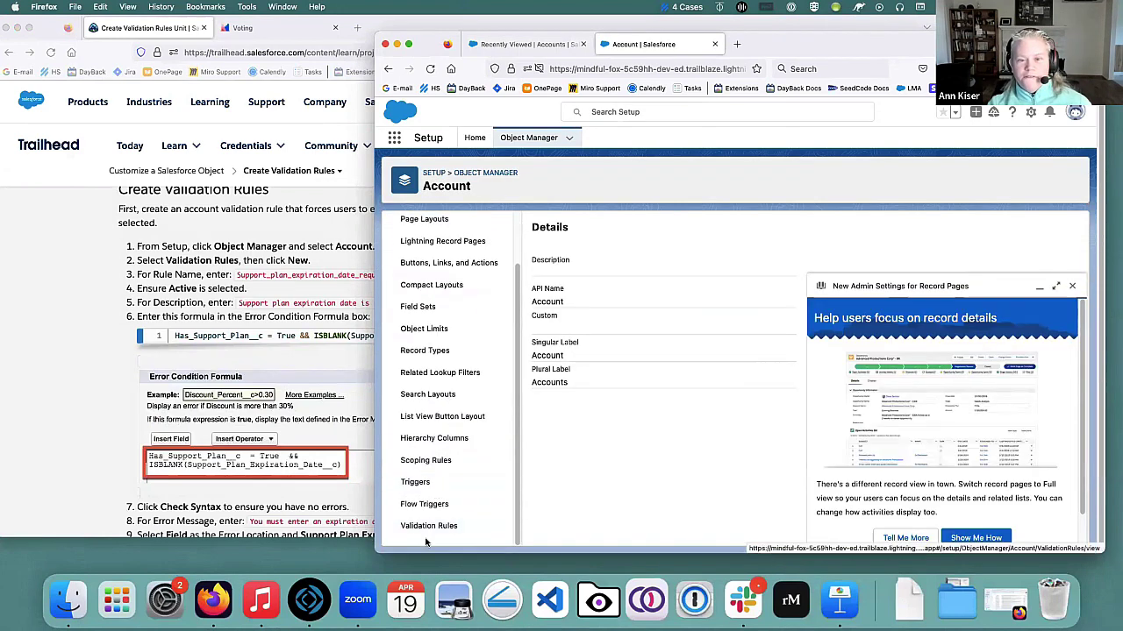
{"action": "left_click", "coordinate": [429, 525]}
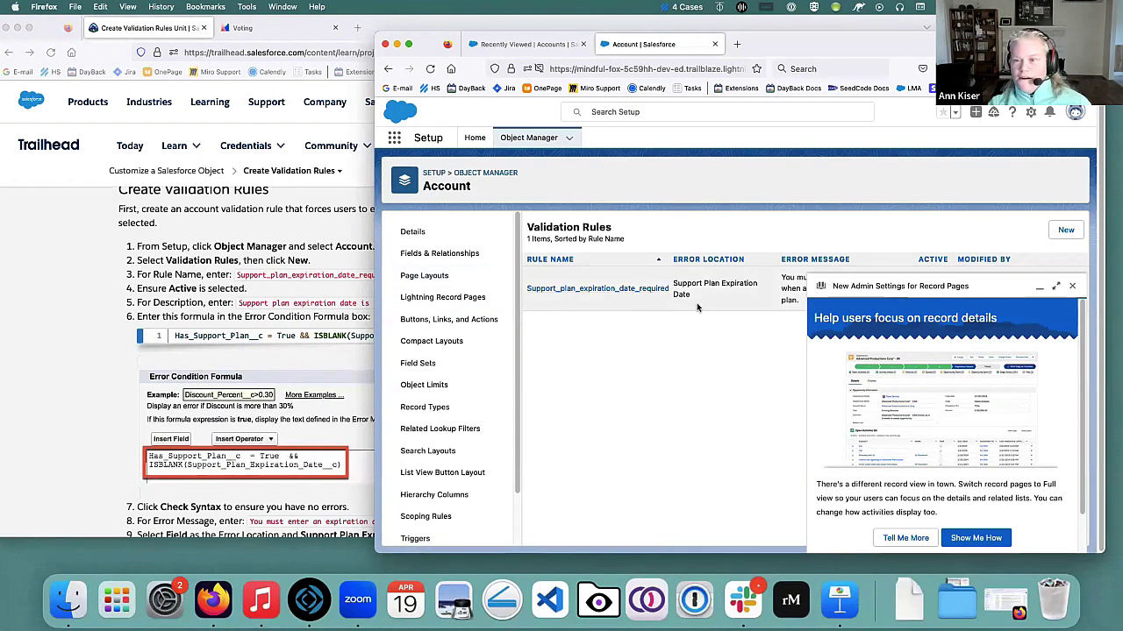
Scroll the Trailhead lesson down to Verify Step and bring its window forward.
{"action": "scroll", "coordinate": [208, 251], "scroll_direction": "down", "scroll_amount": 3}
{"action": "scroll", "coordinate": [208, 251], "scroll_direction": "down", "scroll_amount": 2}
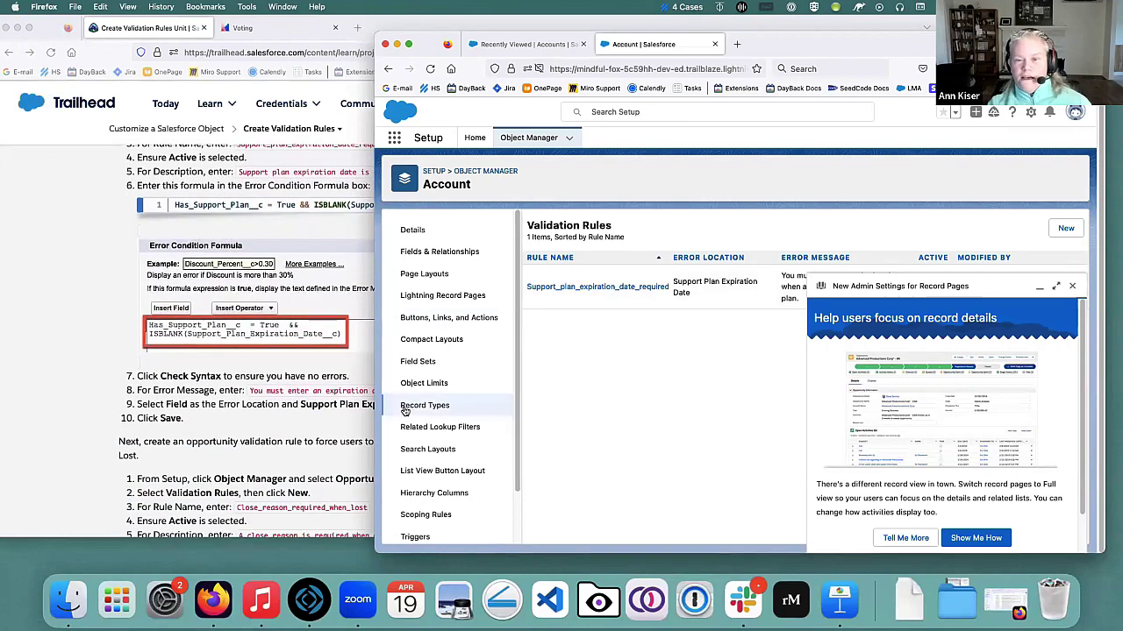
{"action": "scroll", "coordinate": [257, 411], "scroll_direction": "down", "scroll_amount": 1}
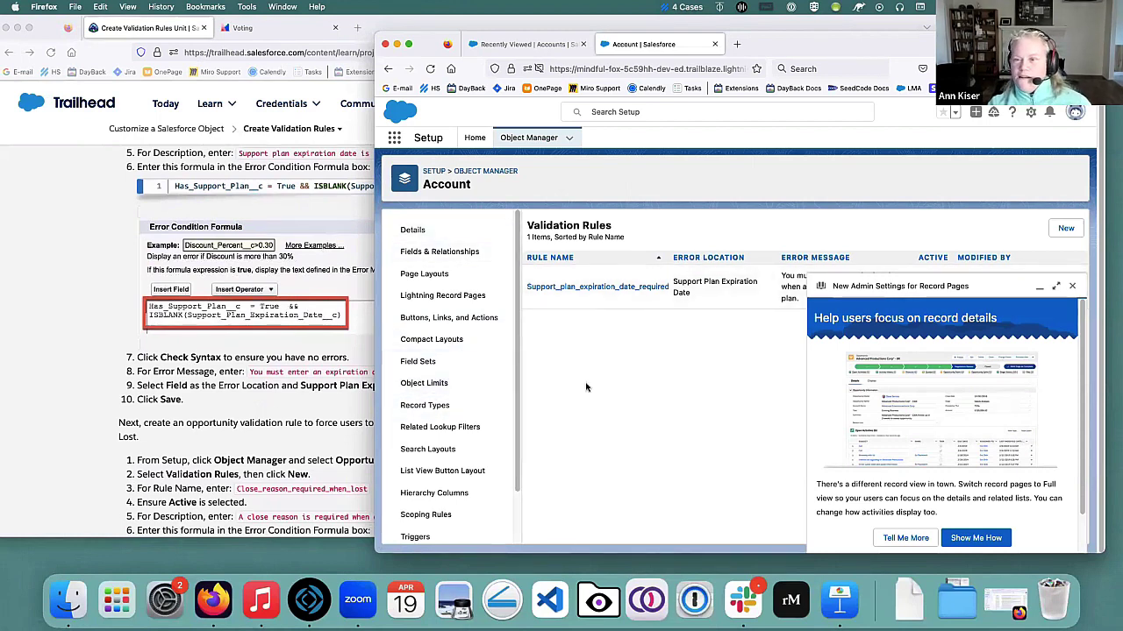
{"action": "scroll", "coordinate": [236, 330], "scroll_direction": "down", "scroll_amount": 10}
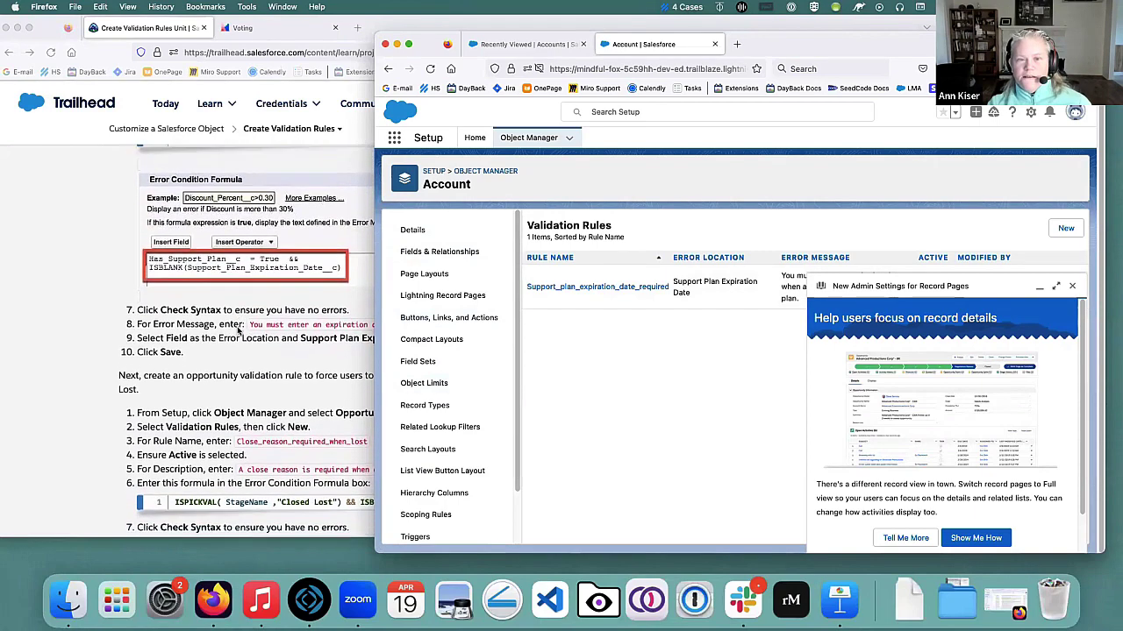
{"action": "scroll", "coordinate": [239, 263], "scroll_direction": "down", "scroll_amount": 5}
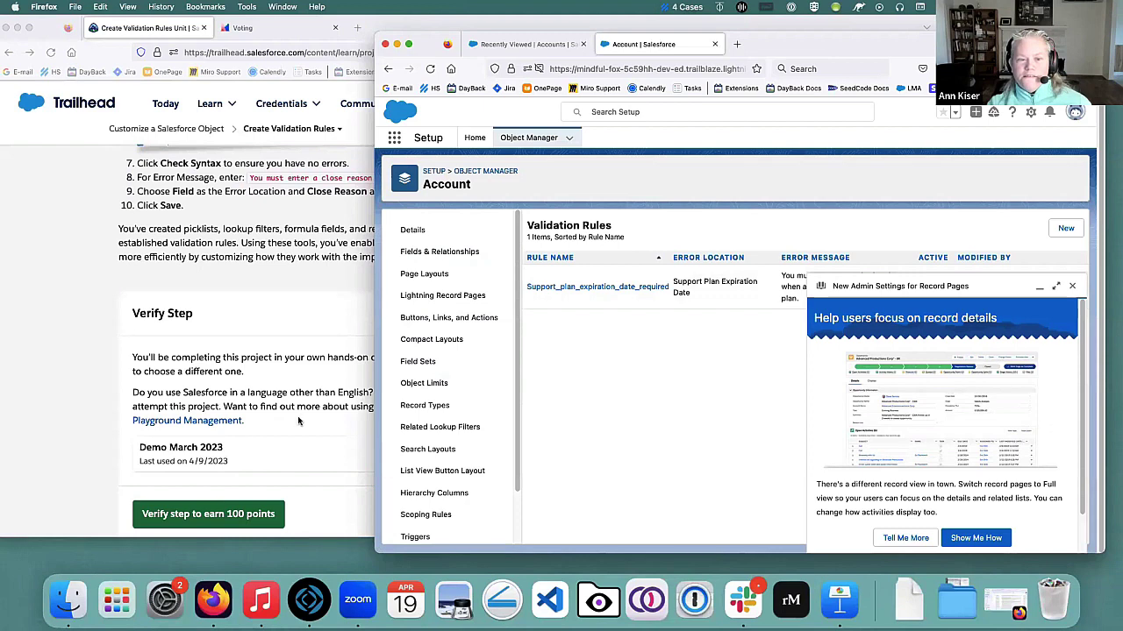
{"action": "left_click", "coordinate": [300, 422]}
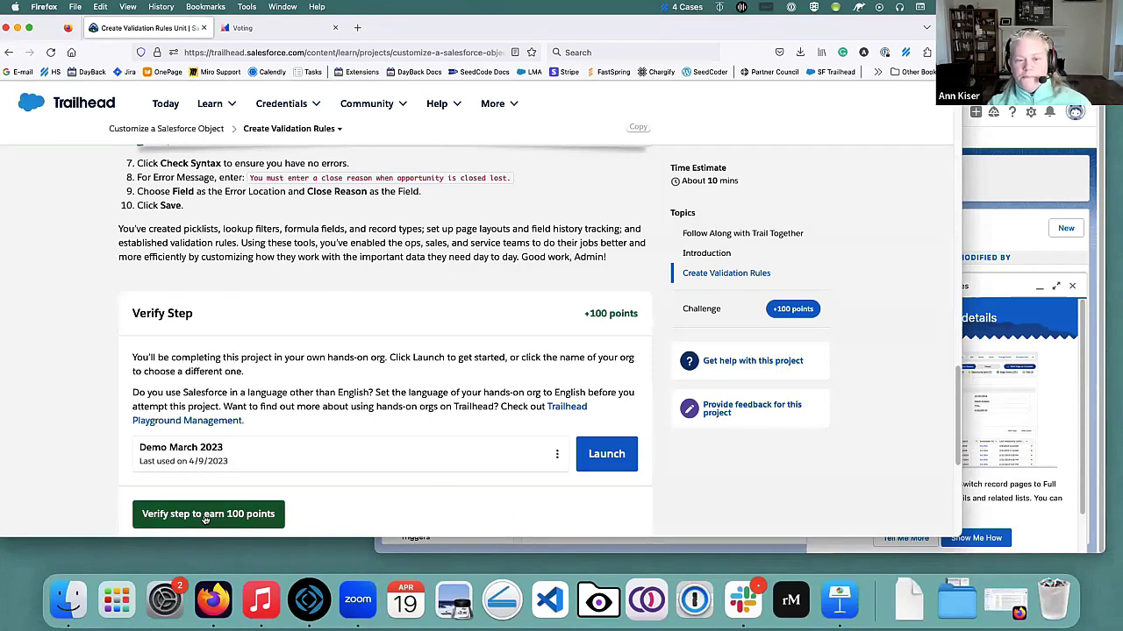
Verify the Create Validation Rules challenge for 100 points and dismiss the badge celebration.
{"action": "left_click", "coordinate": [206, 517]}
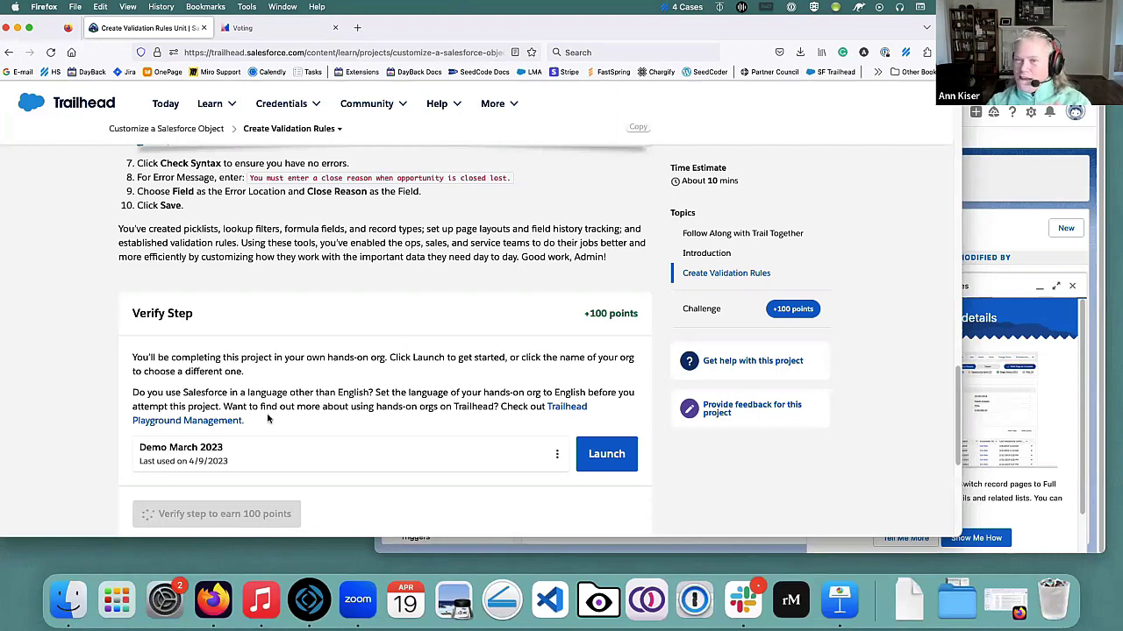
{"action": "scroll", "coordinate": [305, 224], "scroll_direction": "down", "scroll_amount": 1}
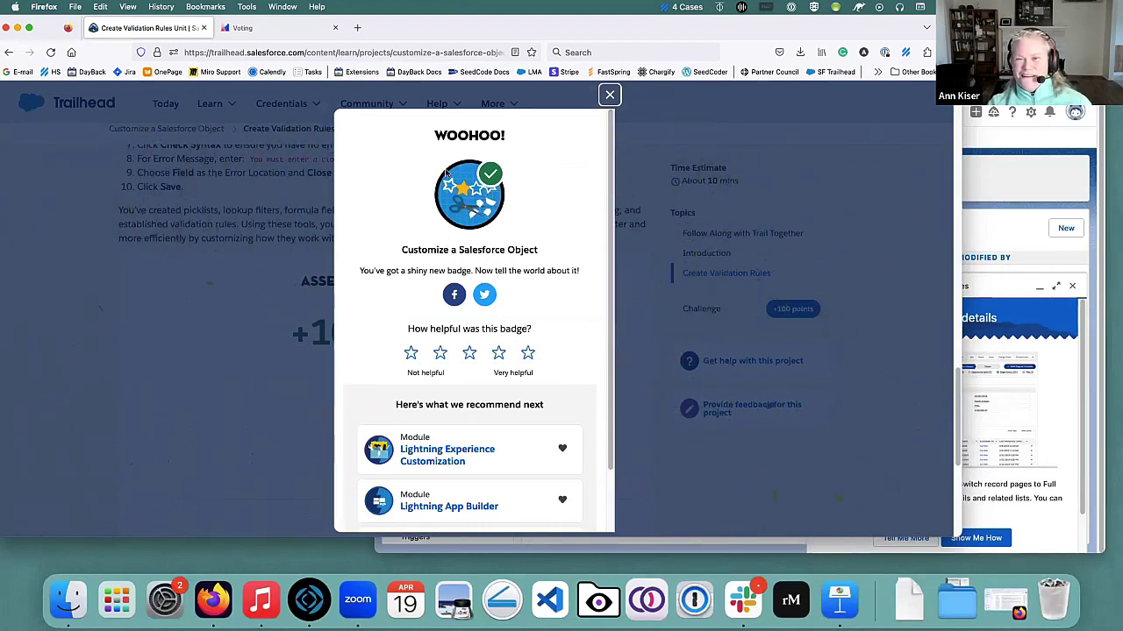
{"action": "scroll", "coordinate": [588, 169], "scroll_direction": "down", "scroll_amount": 2}
{"action": "scroll", "coordinate": [588, 169], "scroll_direction": "up", "scroll_amount": 2}
{"action": "left_click", "coordinate": [609, 94]}
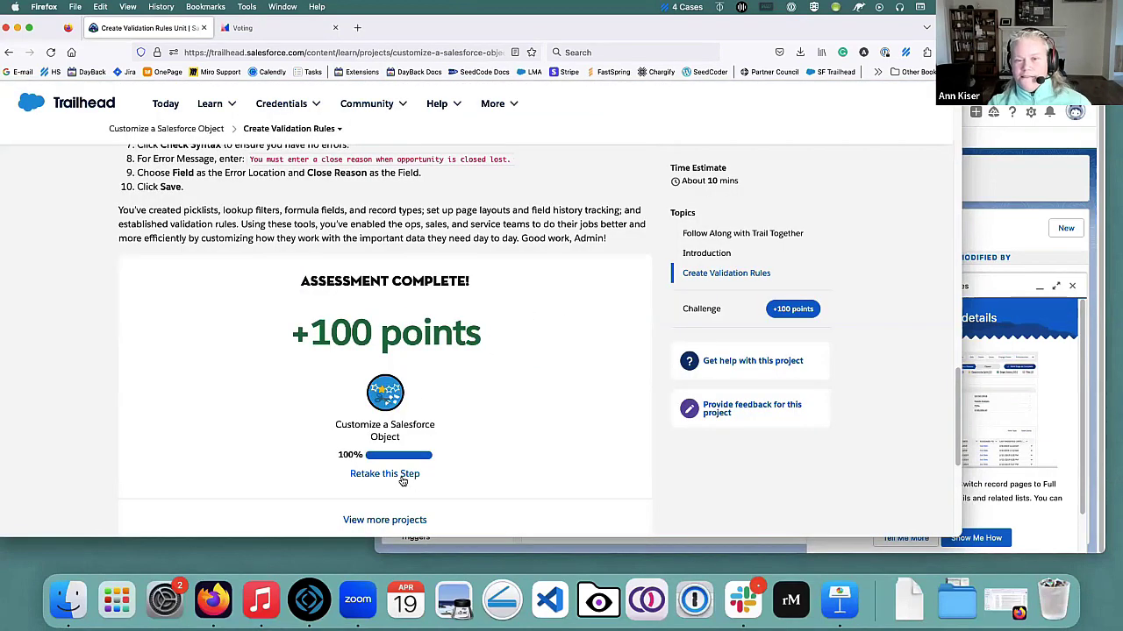
Return to the Trailhead Today page.
{"action": "scroll", "coordinate": [473, 466], "scroll_direction": "down", "scroll_amount": 1}
{"action": "scroll", "coordinate": [614, 412], "scroll_direction": "up", "scroll_amount": 5}
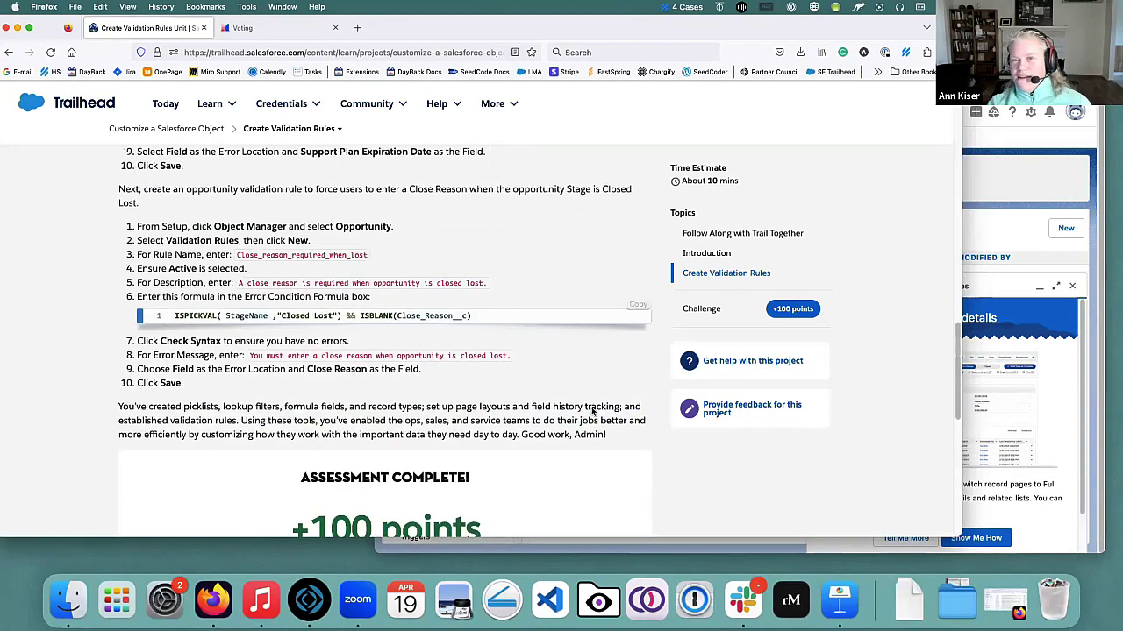
{"action": "scroll", "coordinate": [579, 403], "scroll_direction": "up", "scroll_amount": 15}
{"action": "left_click", "coordinate": [131, 147]}
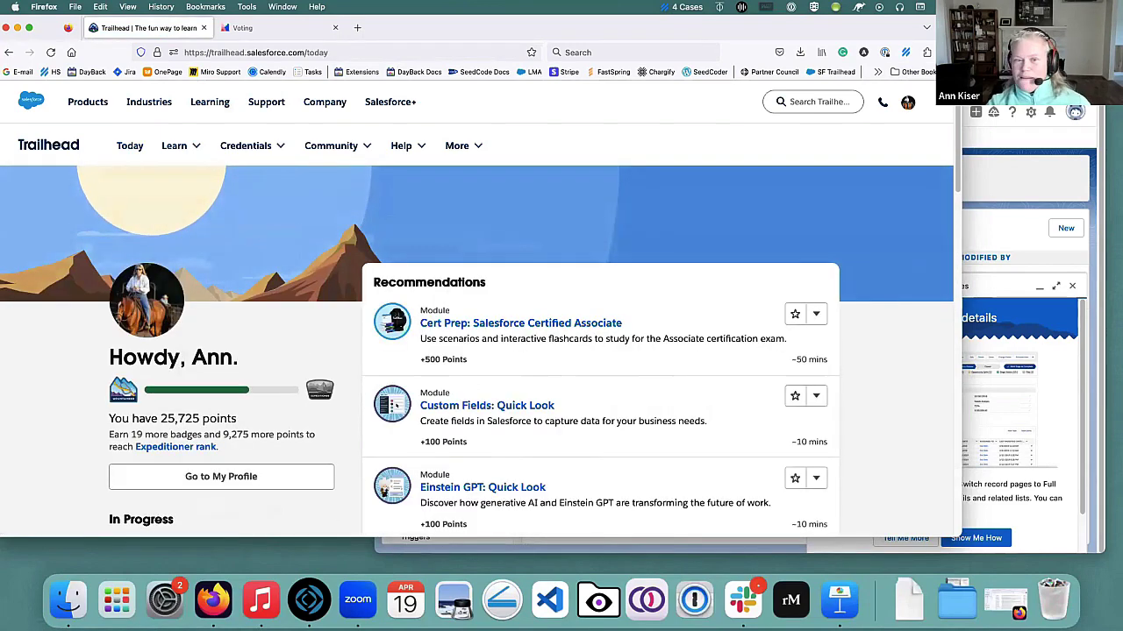
Scroll through the 25,725-point Today page's Recommendations, In Progress and Feed sections.
{"action": "scroll", "coordinate": [554, 302], "scroll_direction": "down", "scroll_amount": 2}
{"action": "scroll", "coordinate": [331, 348], "scroll_direction": "down", "scroll_amount": 2}
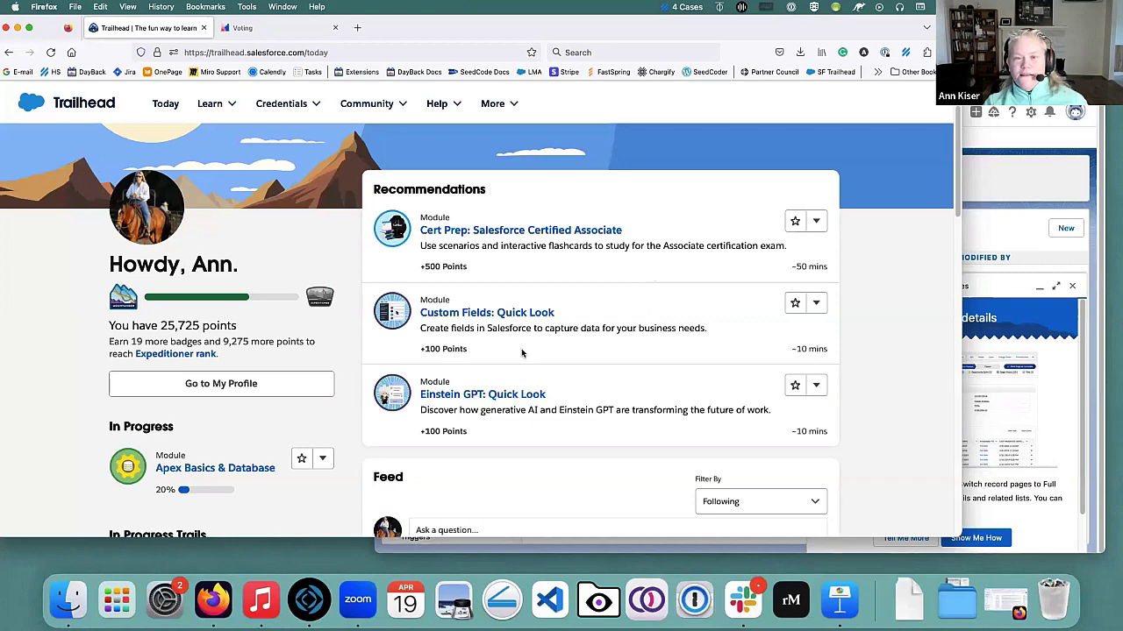
{"action": "scroll", "coordinate": [591, 282], "scroll_direction": "down", "scroll_amount": 3}
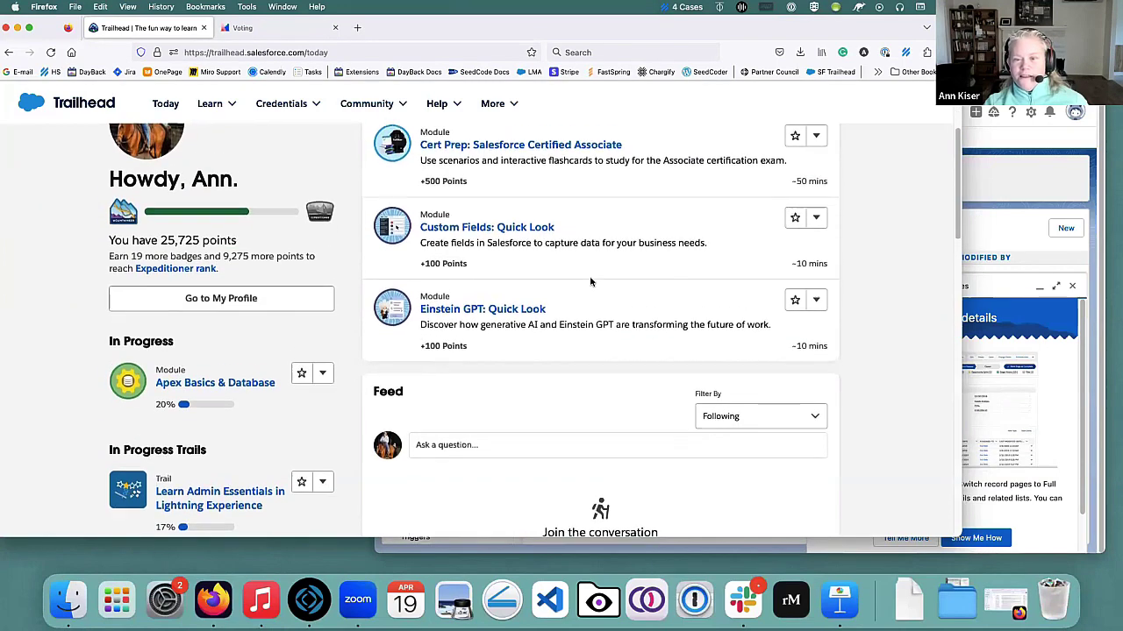
{"action": "scroll", "coordinate": [591, 281], "scroll_direction": "up", "scroll_amount": 3}
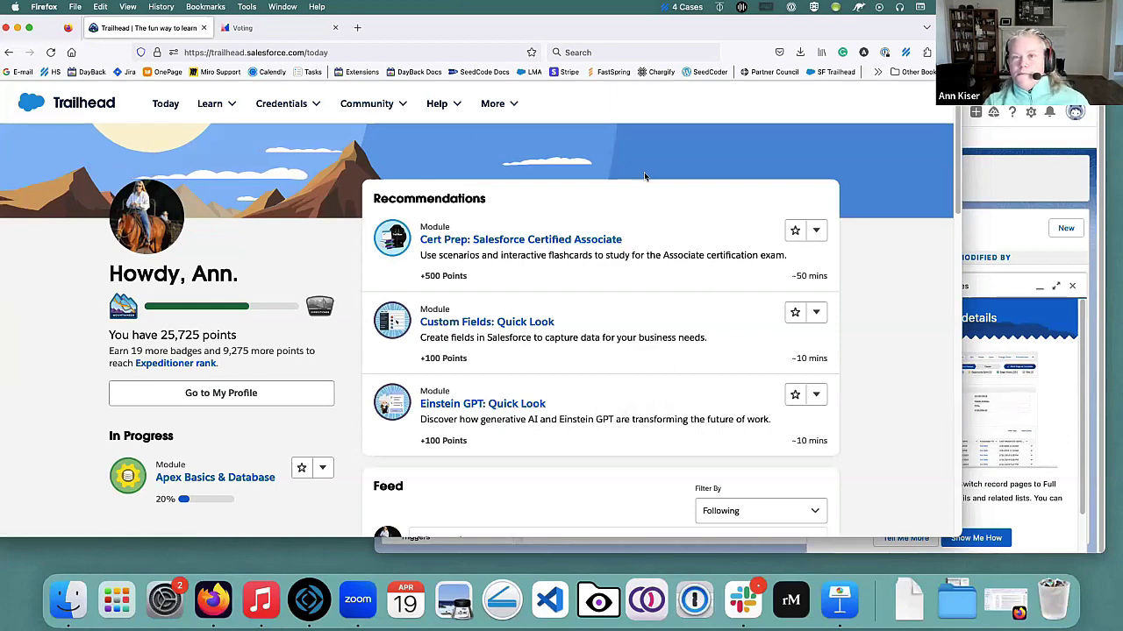
Minimize Trailhead, then move and widen the Salesforce Account Validation Rules window.
{"action": "left_click", "coordinate": [18, 29]}
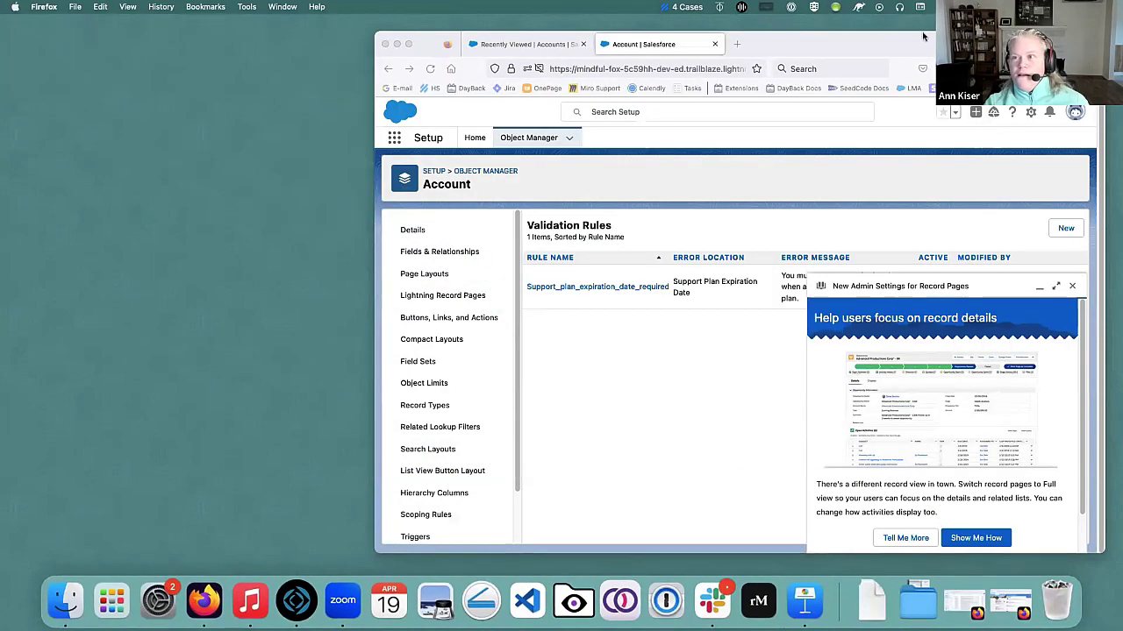
{"action": "left_click_drag", "start_coordinate": [799, 54], "coordinate": [594, 64]}
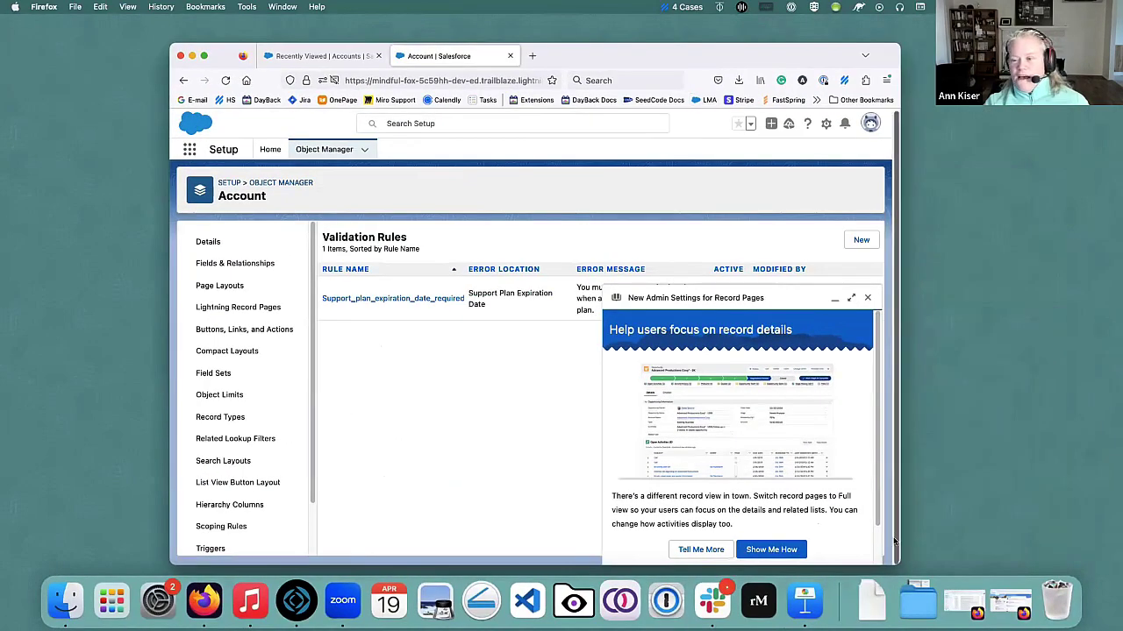
{"action": "left_click_drag", "start_coordinate": [895, 537], "coordinate": [1037, 537]}
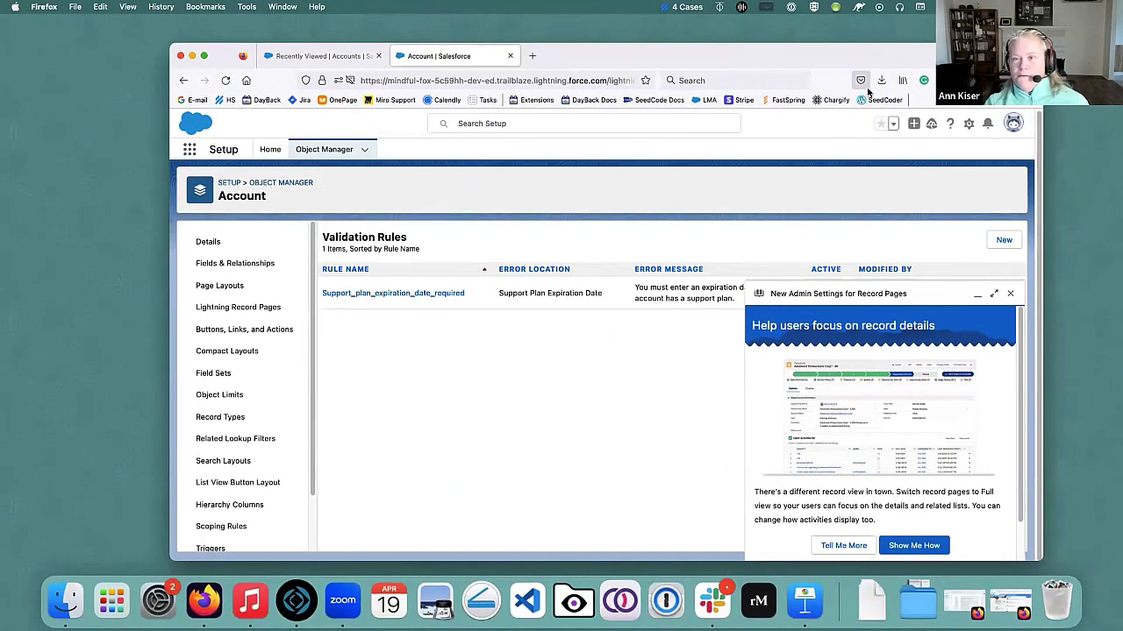
{"action": "left_click_drag", "start_coordinate": [806, 51], "coordinate": [787, 54]}
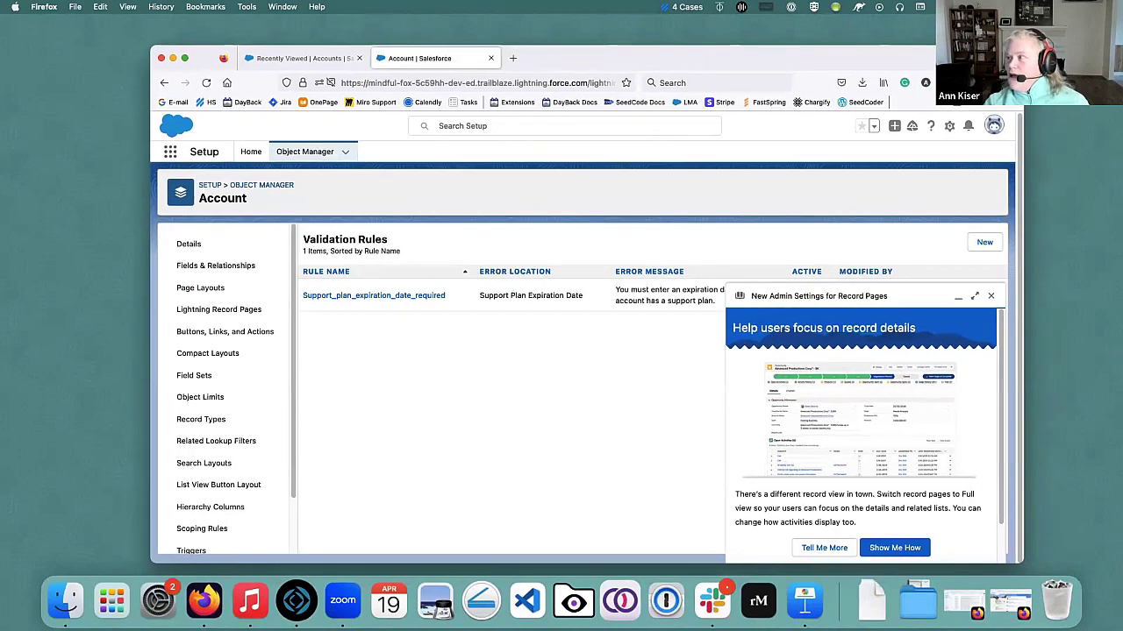
Come back from Keynote to the browser and dismiss the New Admin Settings popup.
{"action": "key", "text": "super+Tab"}
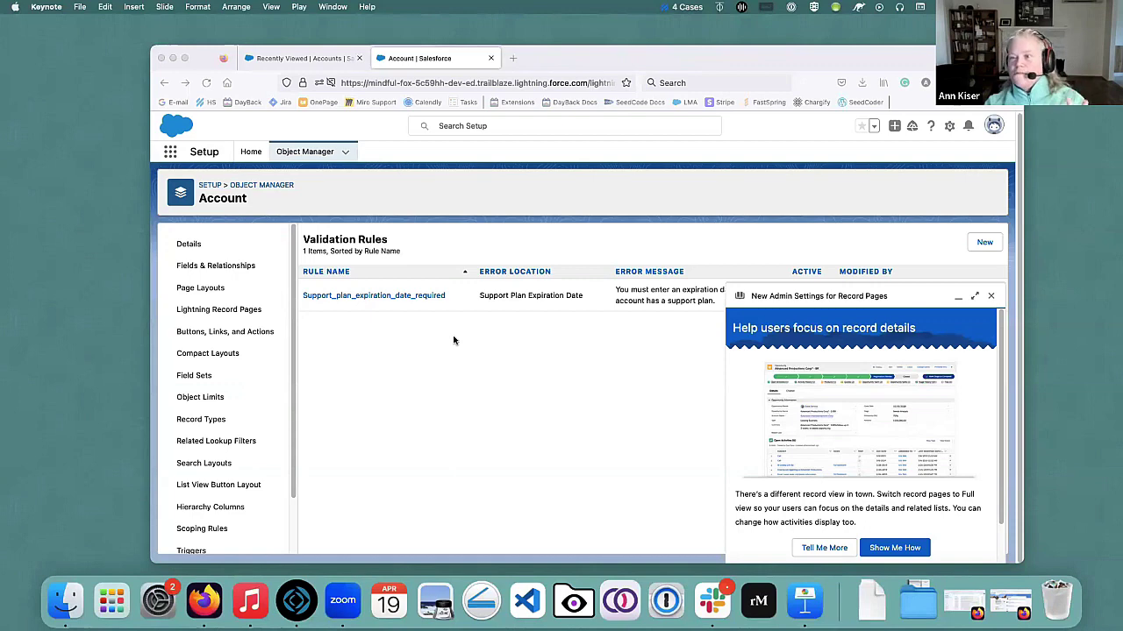
{"action": "left_click", "coordinate": [991, 298]}
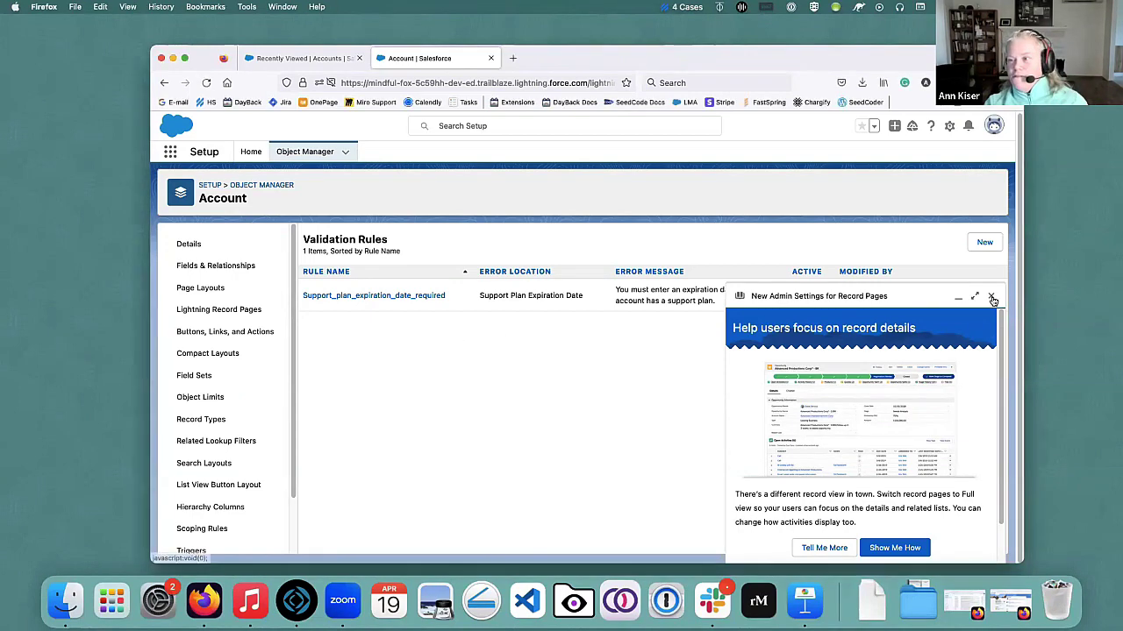
{"action": "left_click", "coordinate": [991, 298]}
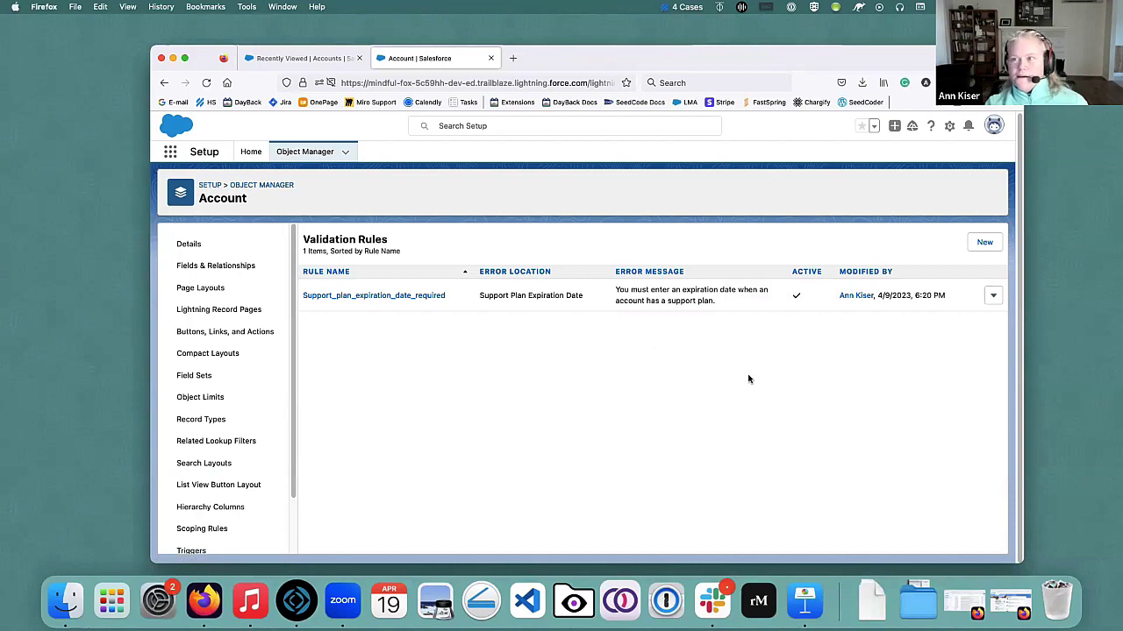
{"action": "left_click", "coordinate": [949, 127]}
Open Setup in a new tab and reach App Manager by searching 'App Mana' in Quick Find.
{"action": "left_click", "coordinate": [899, 159]}
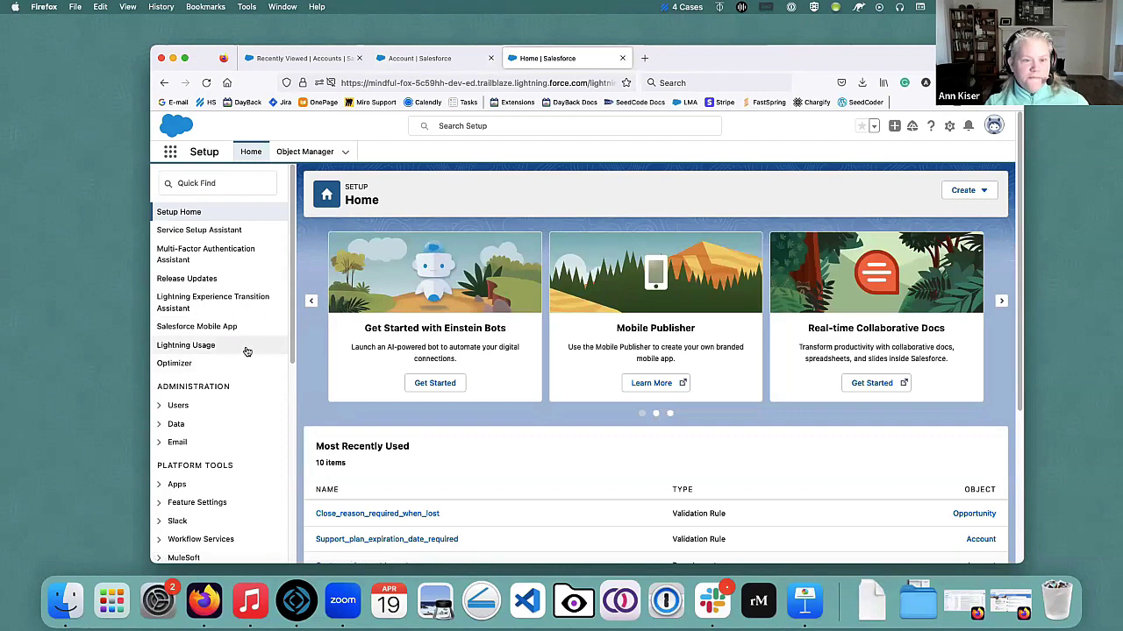
{"action": "left_click", "coordinate": [227, 189]}
{"action": "type", "text": "A"}
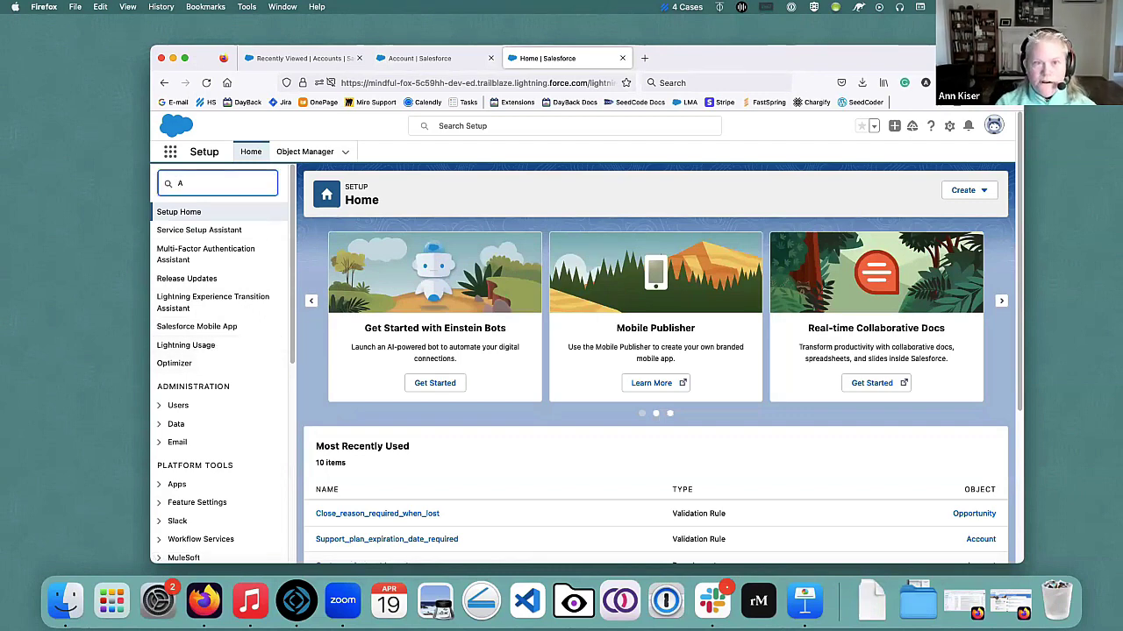
{"action": "type", "text": "pp Mana"}
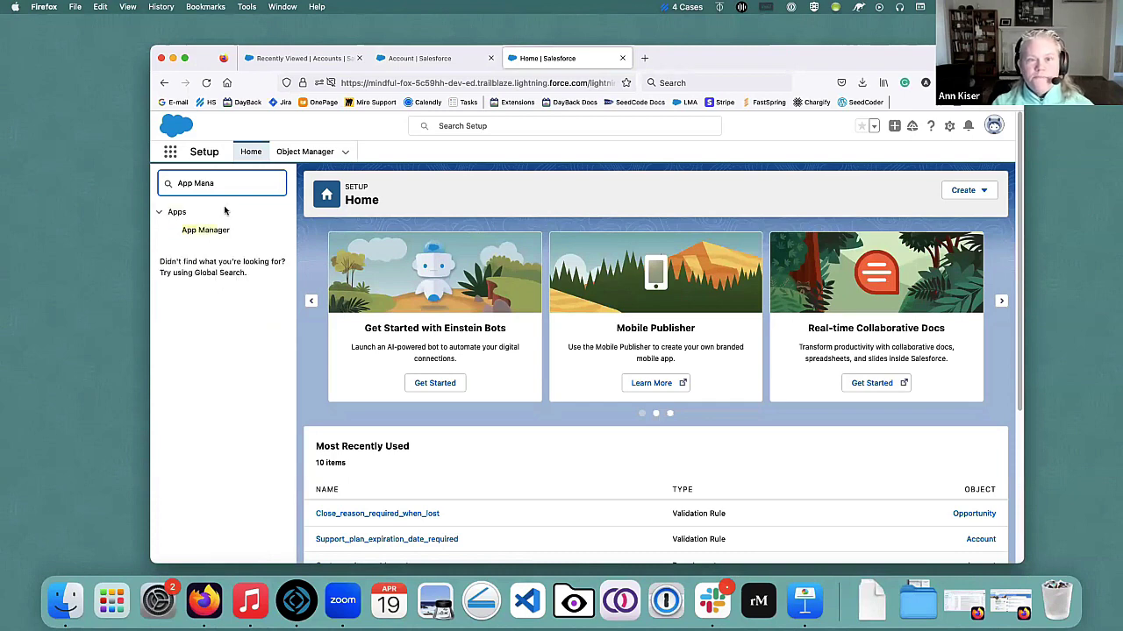
{"action": "left_click", "coordinate": [202, 233]}
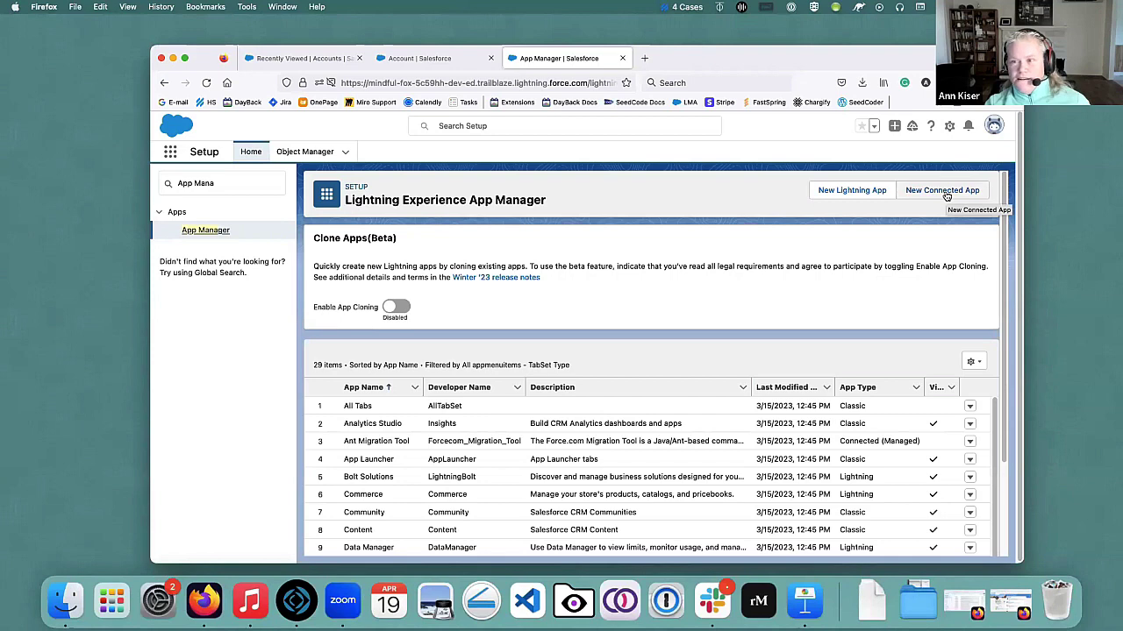
Start a new connected app named 'FileMaker 2' (API name FileMaker_2) with the saved contact e-mail and phone.
{"action": "left_click", "coordinate": [947, 193]}
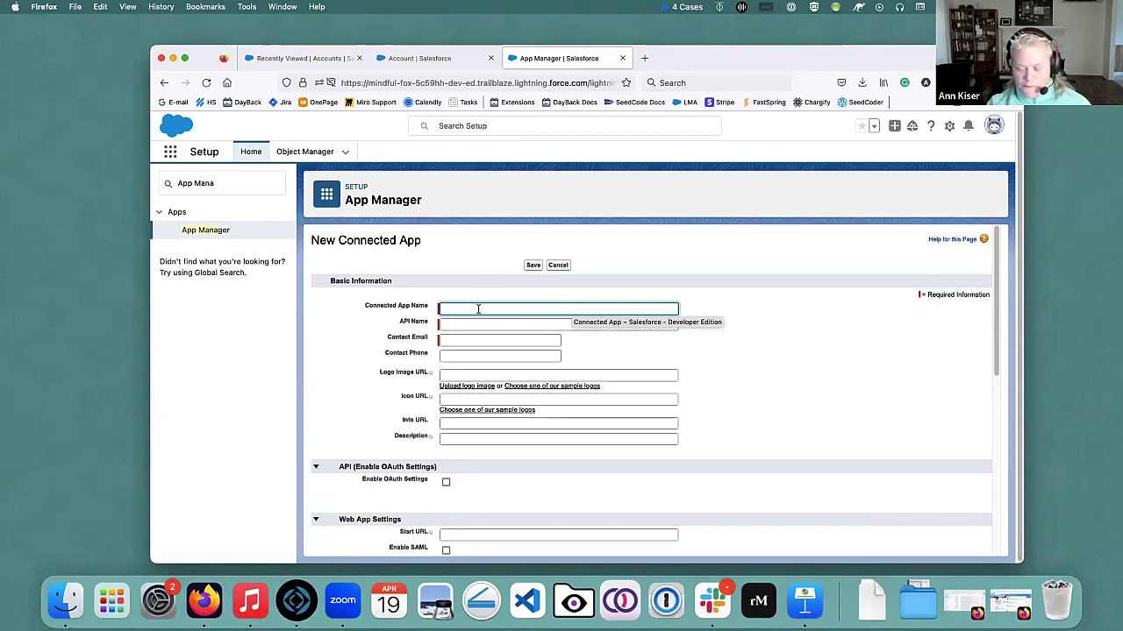
{"action": "type", "text": "FileMaker 2"}
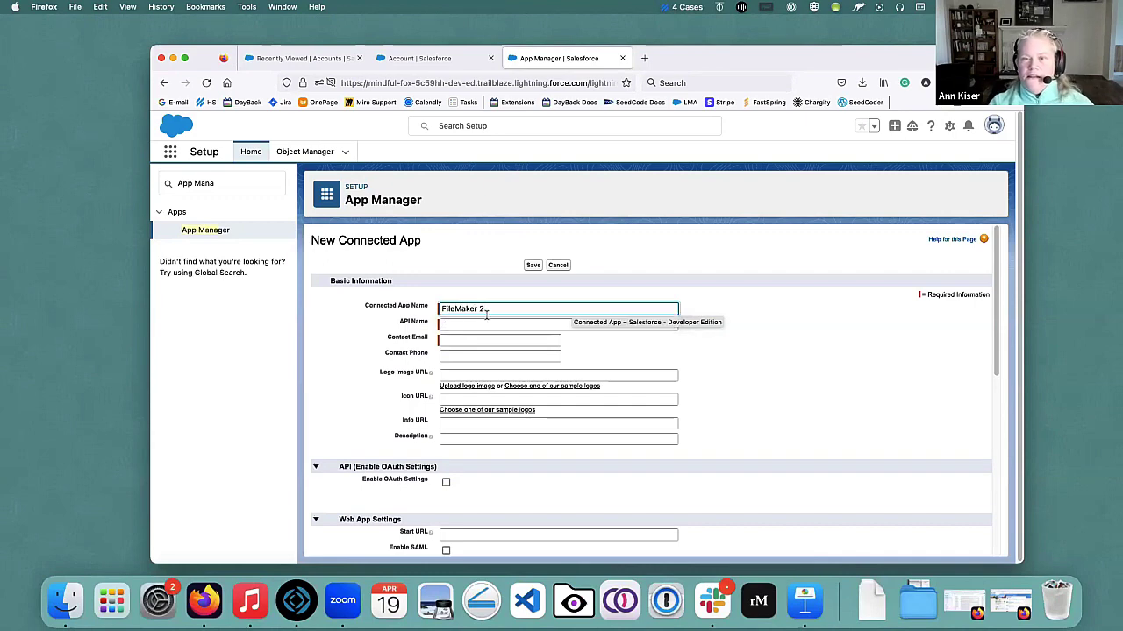
{"action": "left_click", "coordinate": [476, 323]}
{"action": "left_click", "coordinate": [498, 341]}
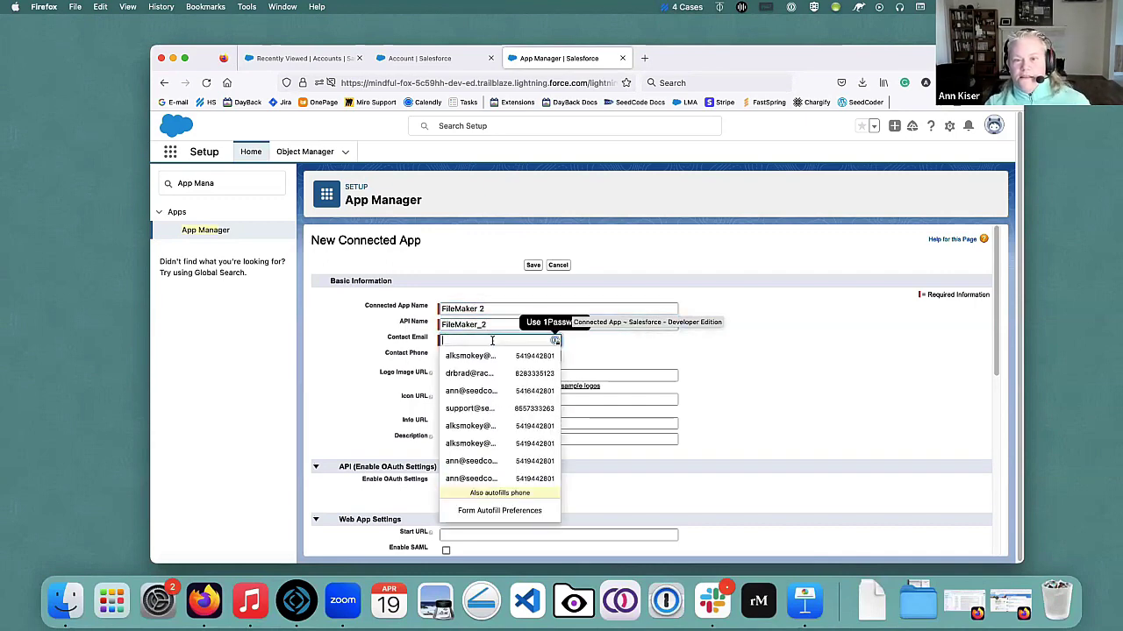
{"action": "left_click", "coordinate": [495, 478]}
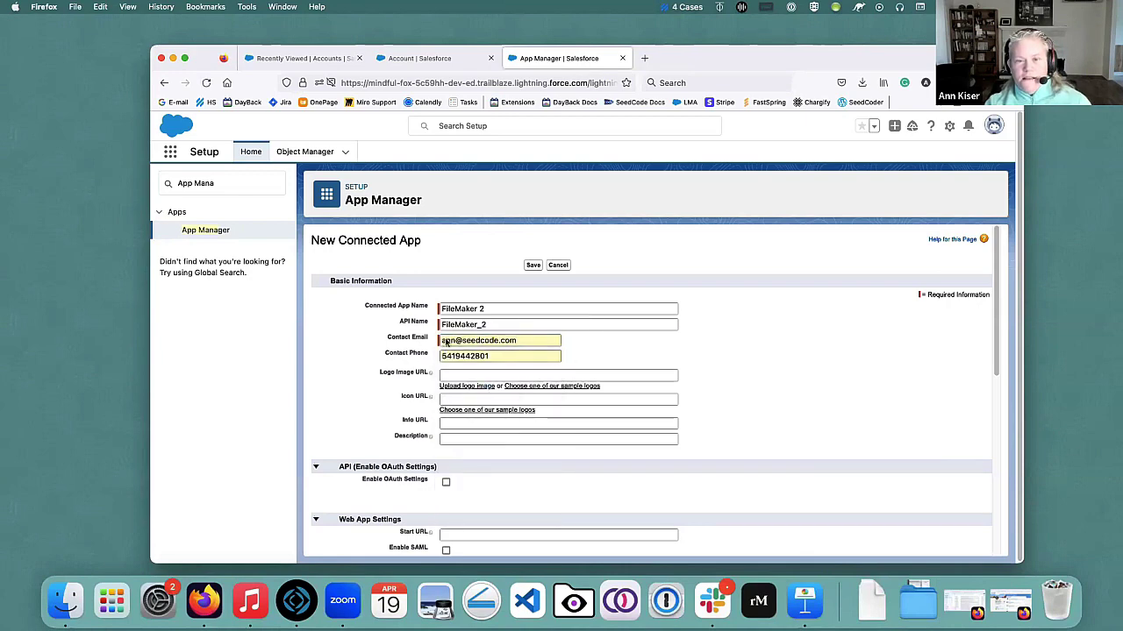
{"action": "scroll", "coordinate": [527, 336], "scroll_direction": "down", "scroll_amount": 2}
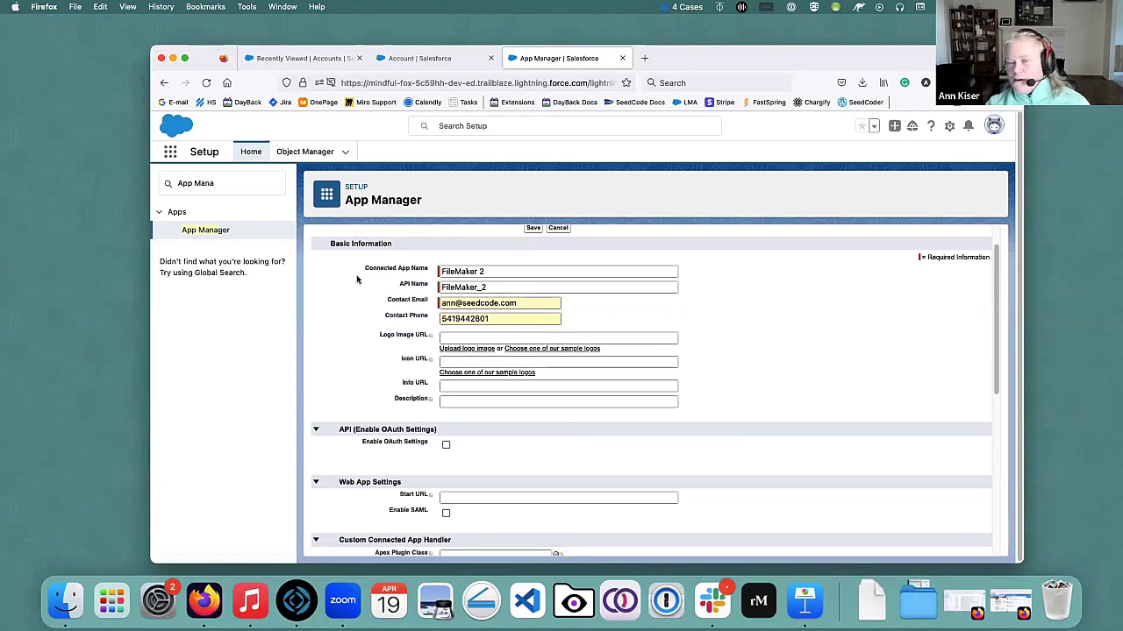
{"action": "scroll", "coordinate": [354, 281], "scroll_direction": "down", "scroll_amount": 3}
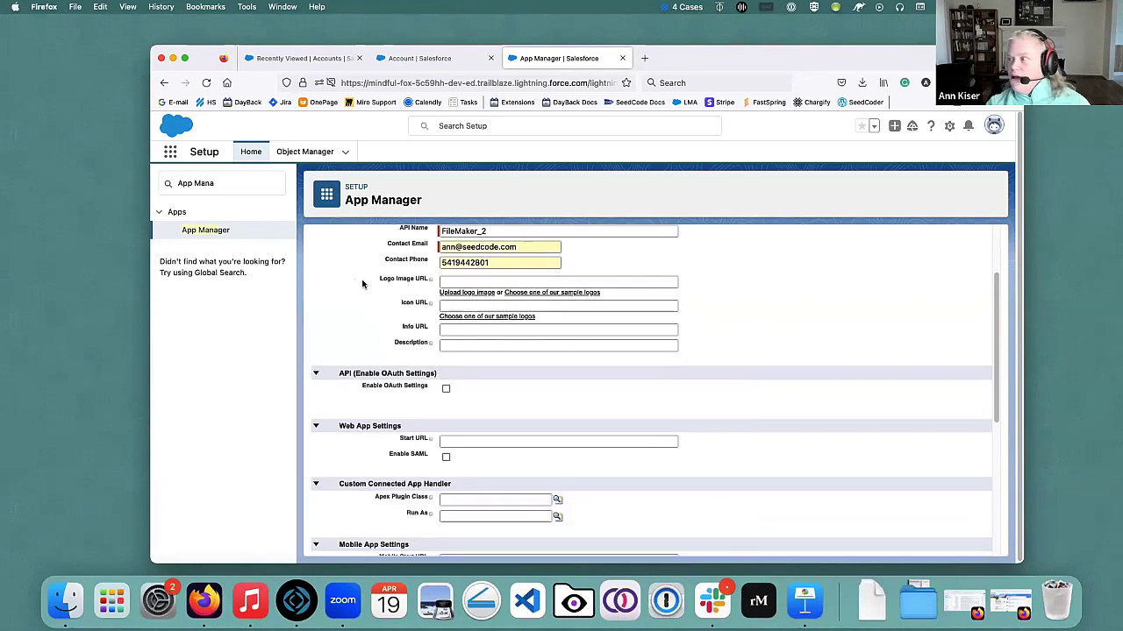
Enable OAuth settings and add the chatter_api scope to the selected scopes.
{"action": "left_click", "coordinate": [446, 390]}
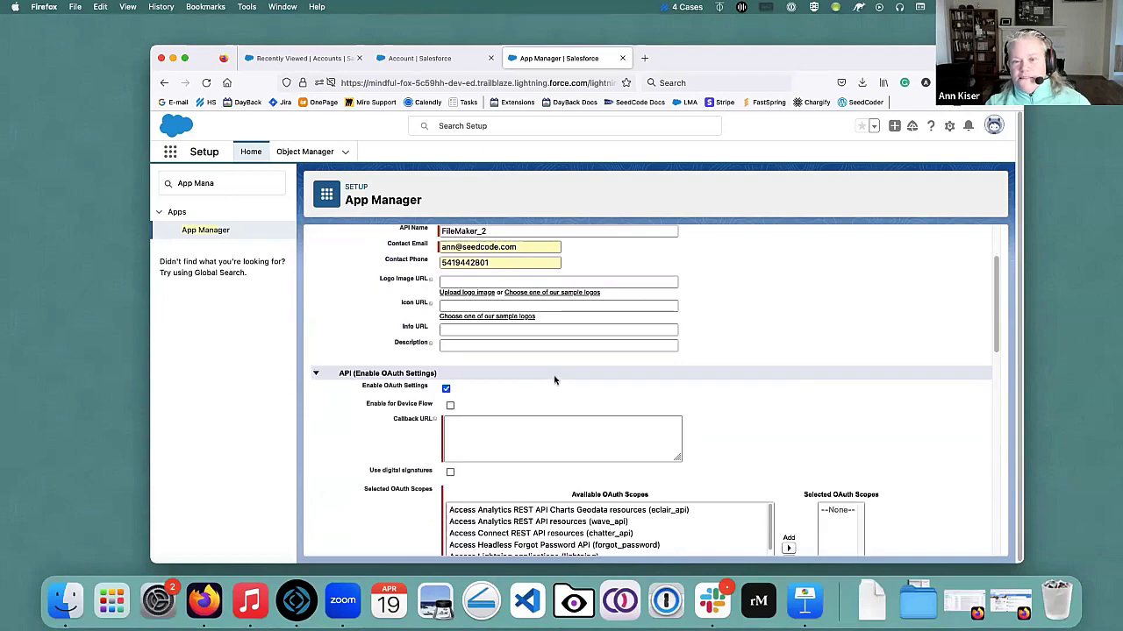
{"action": "scroll", "coordinate": [364, 381], "scroll_direction": "down", "scroll_amount": 4}
{"action": "scroll", "coordinate": [371, 377], "scroll_direction": "down", "scroll_amount": 2}
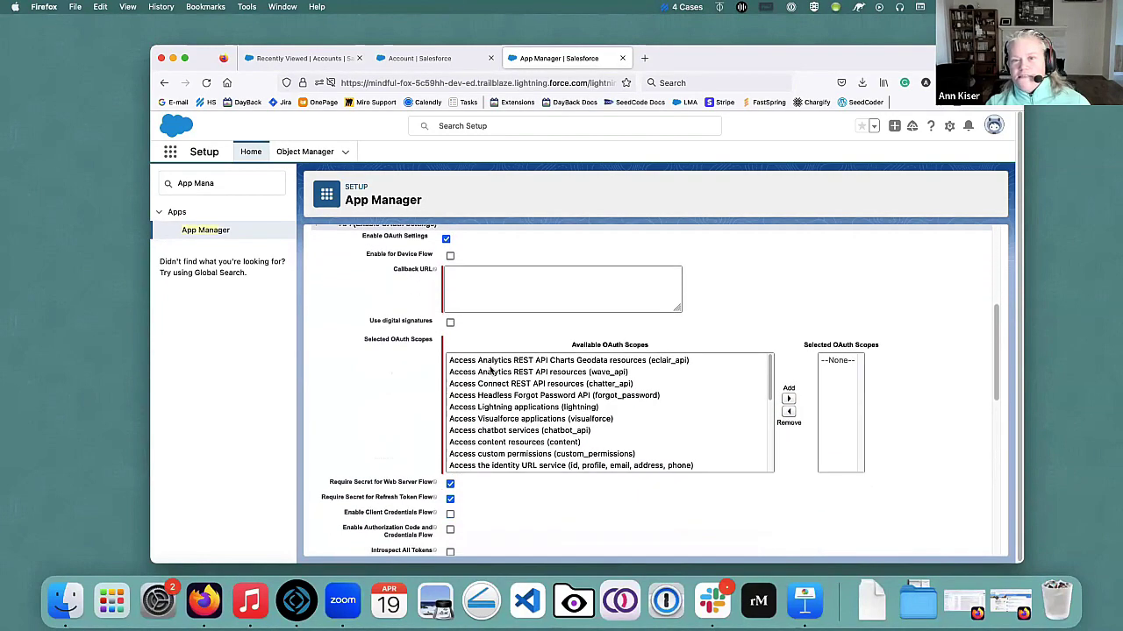
{"action": "scroll", "coordinate": [493, 376], "scroll_direction": "up", "scroll_amount": 1}
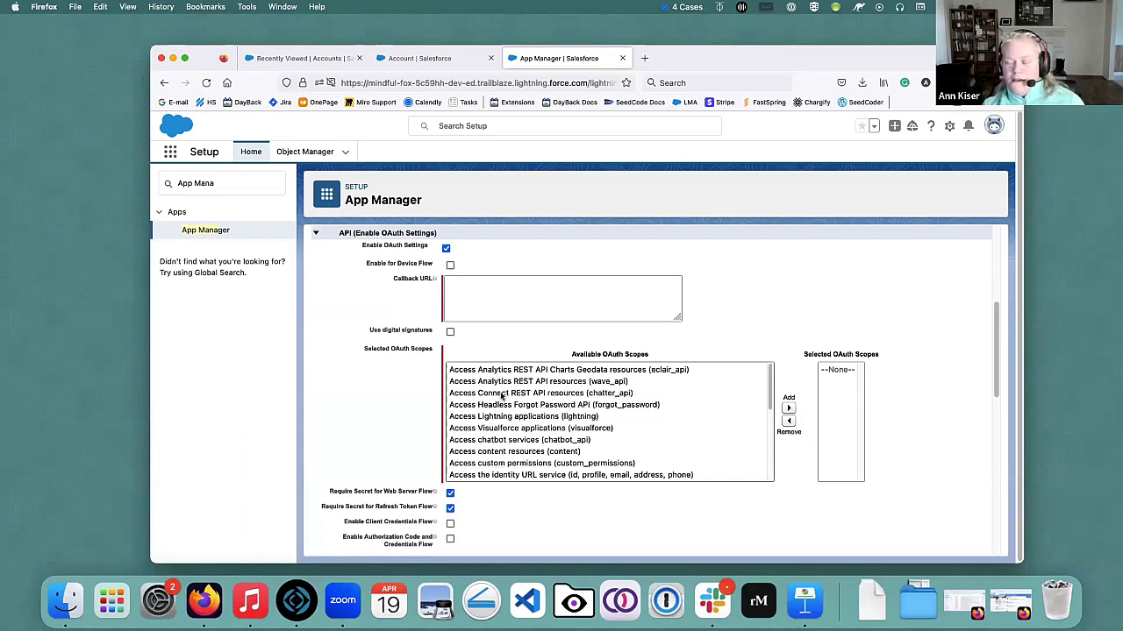
{"action": "left_click", "coordinate": [502, 394]}
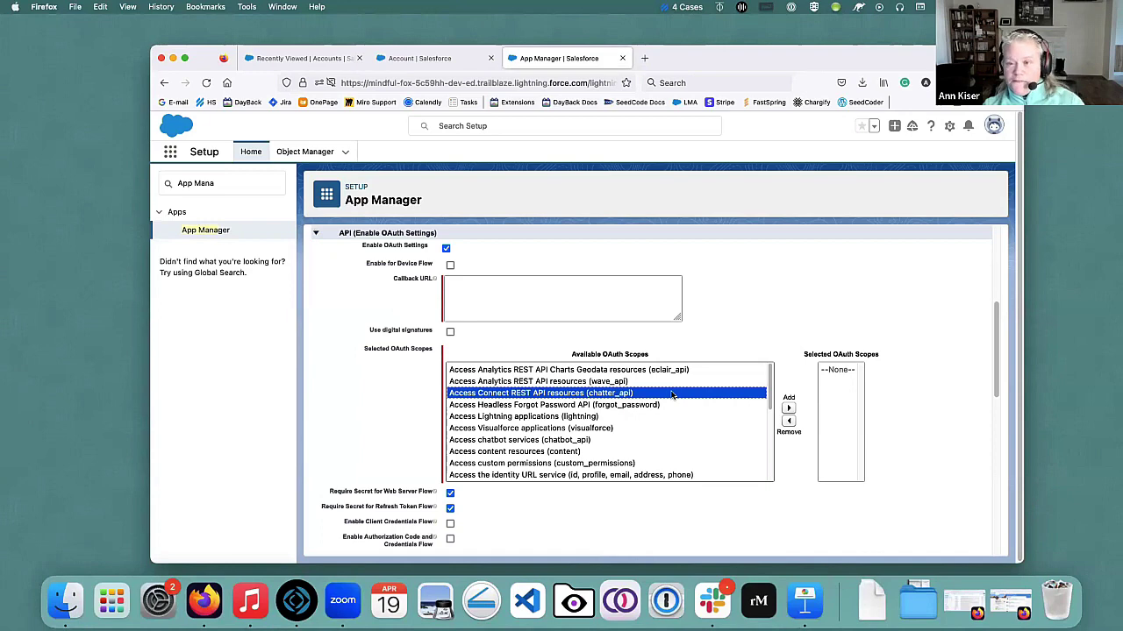
{"action": "left_click", "coordinate": [788, 409]}
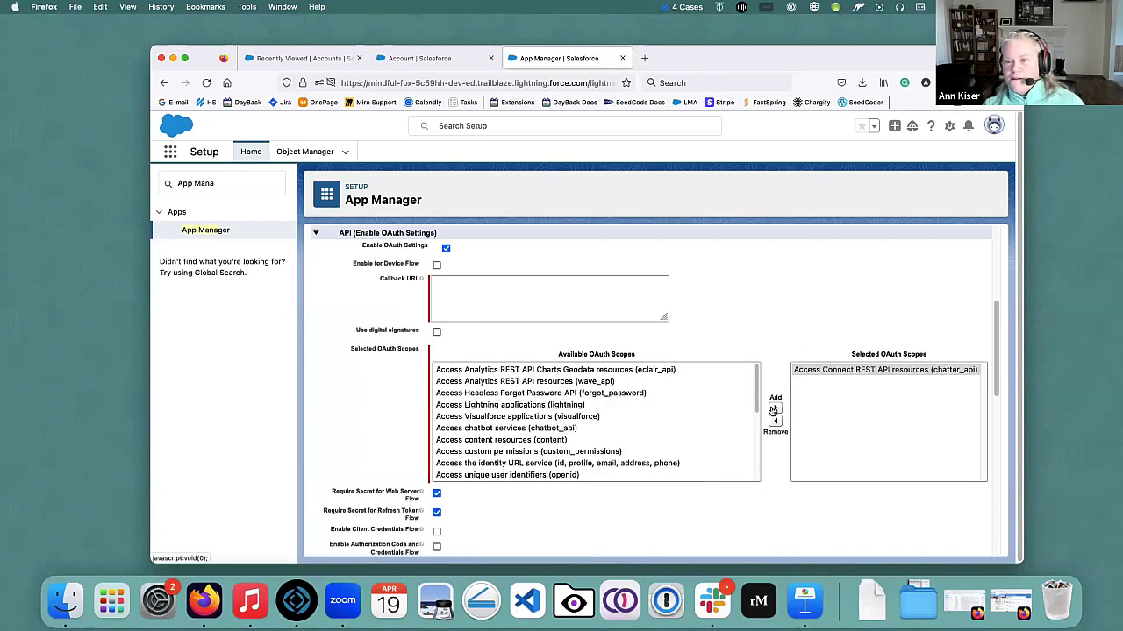
Add the 'Manage user data via APIs (api)' and 'refresh_token, offline_access' scopes.
{"action": "scroll", "coordinate": [520, 401], "scroll_direction": "down", "scroll_amount": 2}
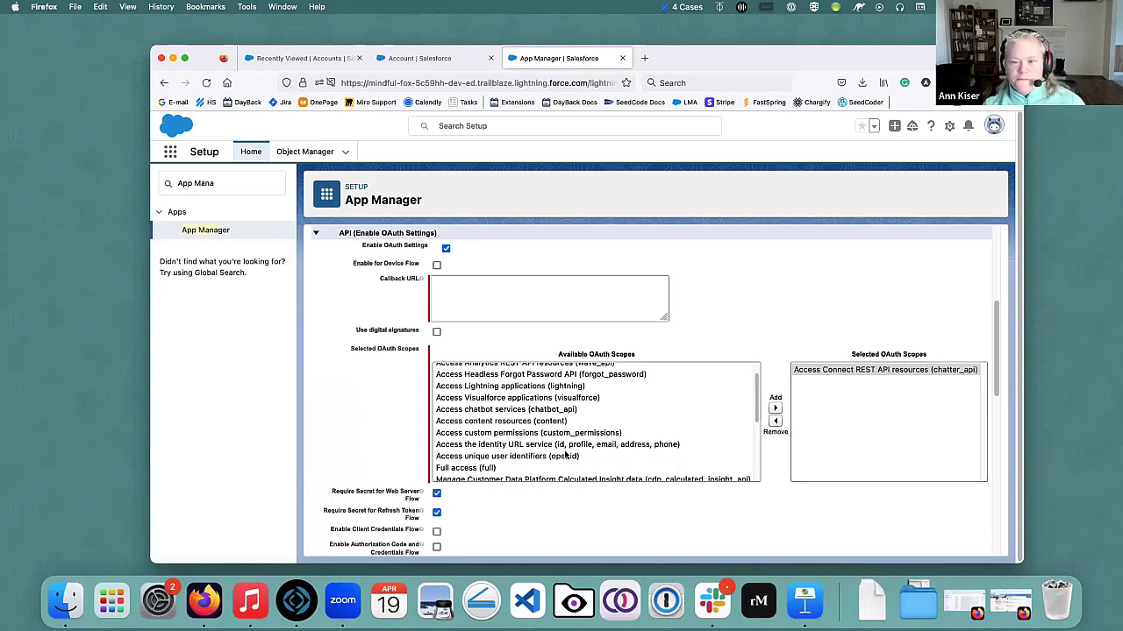
{"action": "scroll", "coordinate": [505, 433], "scroll_direction": "down", "scroll_amount": 5}
{"action": "scroll", "coordinate": [506, 433], "scroll_direction": "down", "scroll_amount": 3}
{"action": "left_click", "coordinate": [499, 437]}
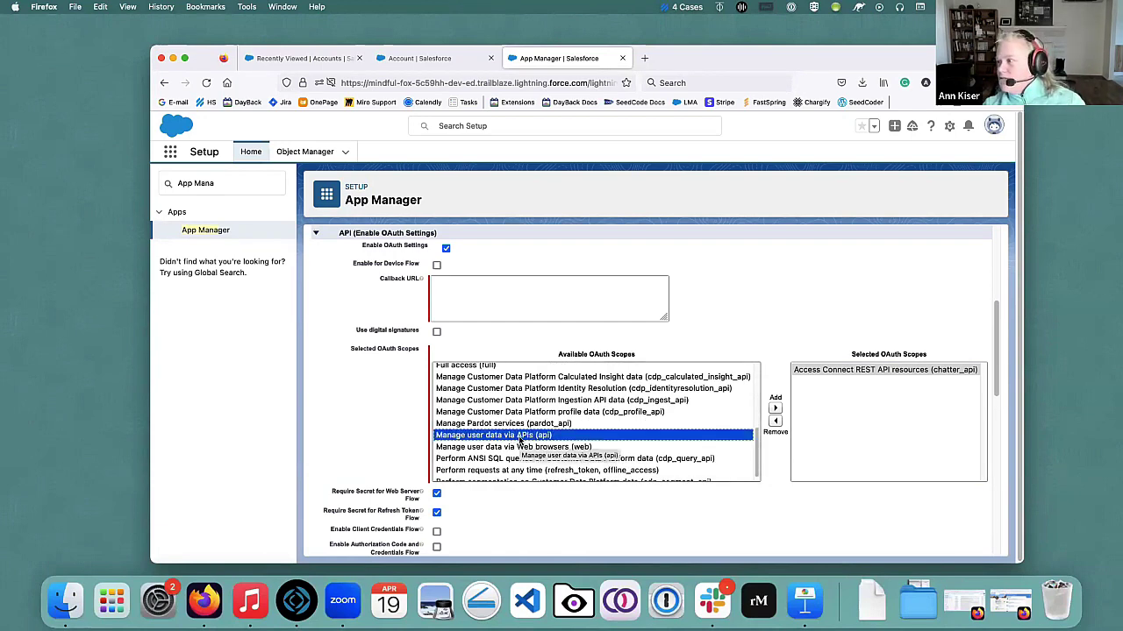
{"action": "left_click", "coordinate": [775, 408]}
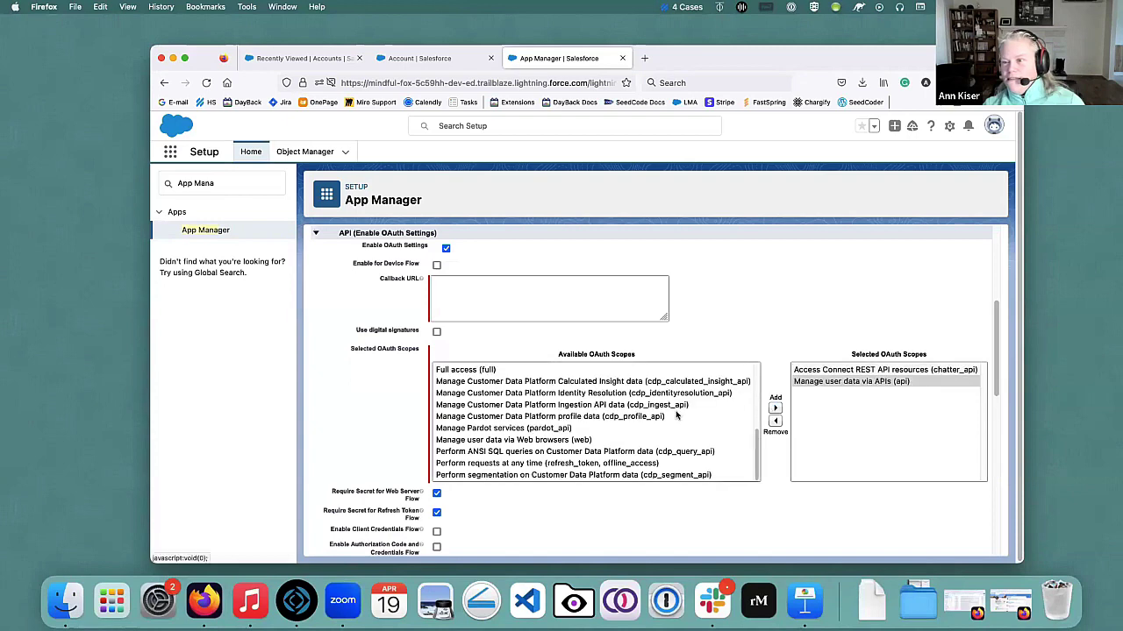
{"action": "scroll", "coordinate": [514, 444], "scroll_direction": "down", "scroll_amount": 1}
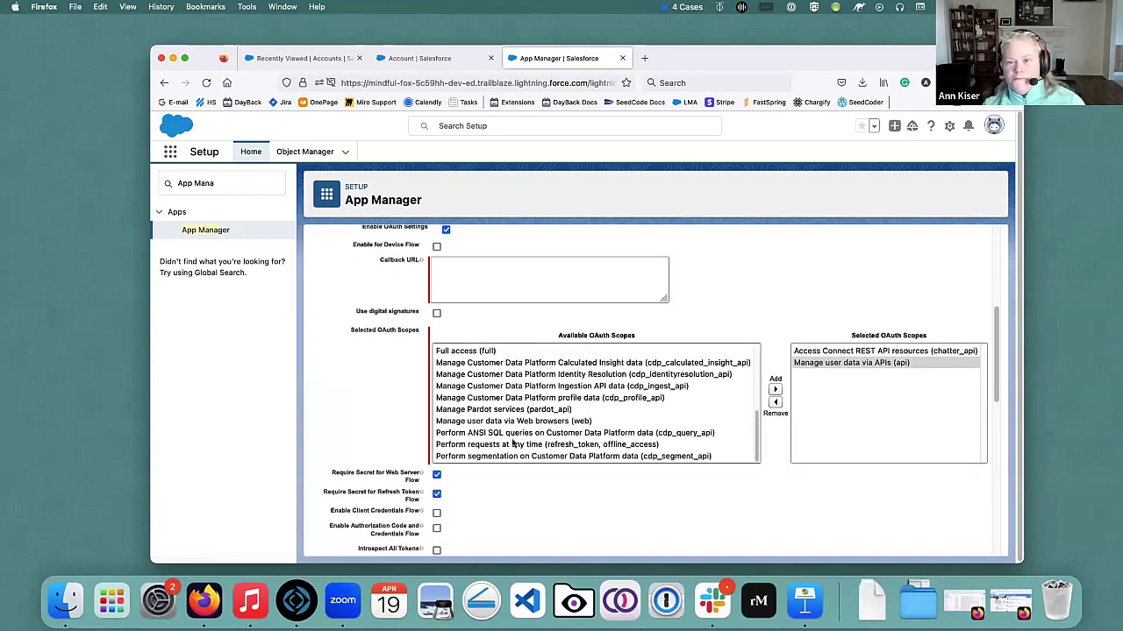
{"action": "left_click", "coordinate": [516, 444]}
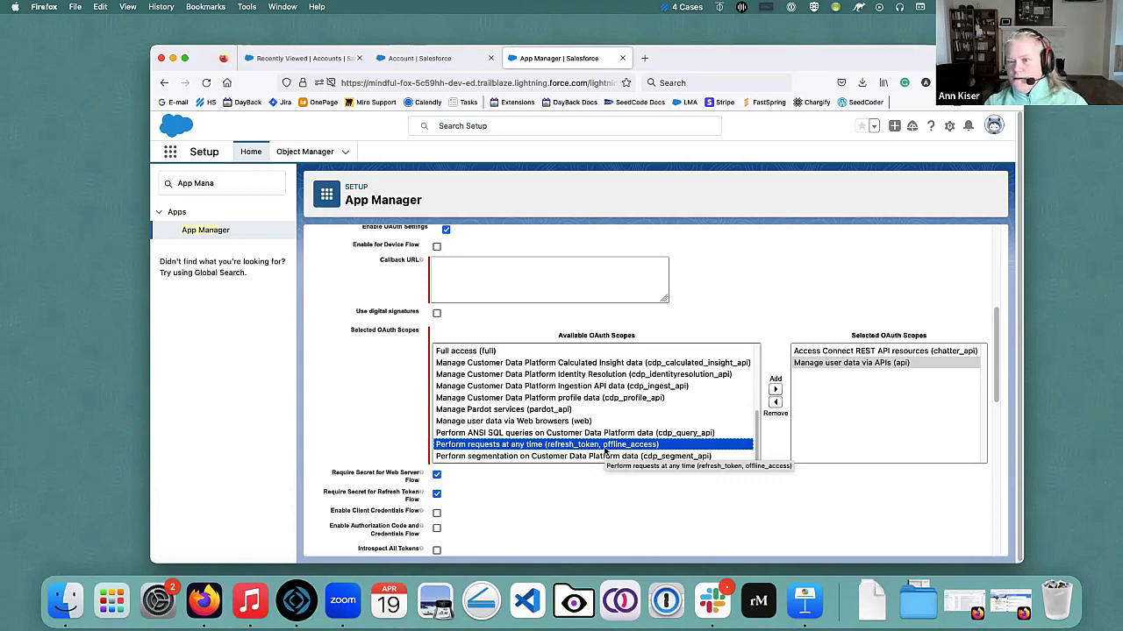
{"action": "left_click", "coordinate": [774, 389]}
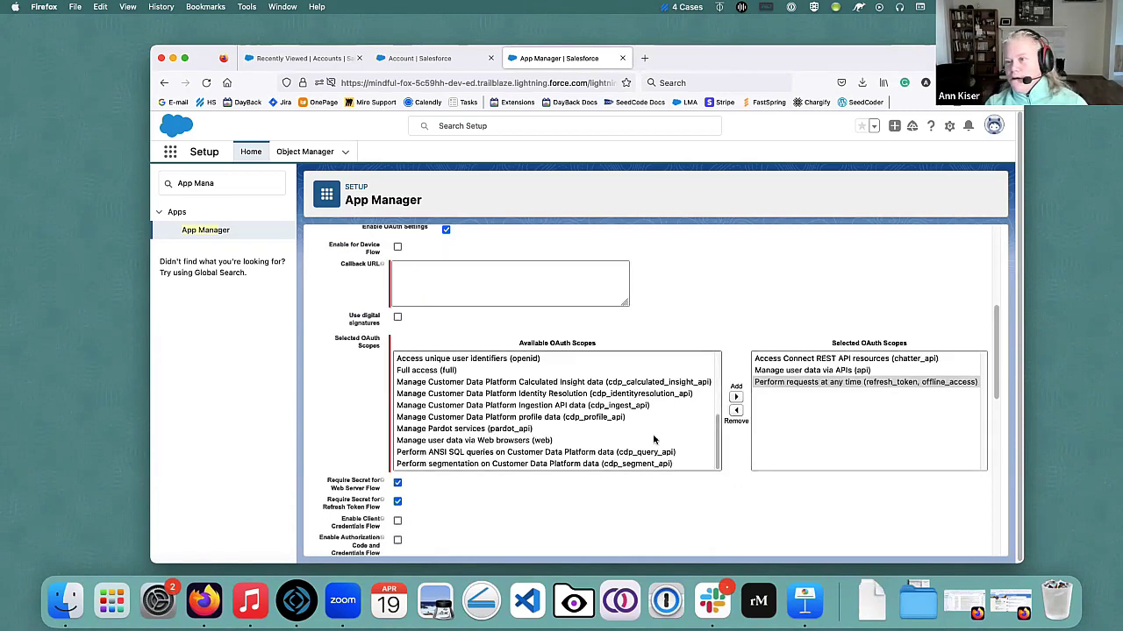
Scroll through the connected app form to review its OAuth settings.
{"action": "scroll", "coordinate": [606, 475], "scroll_direction": "down", "scroll_amount": 2}
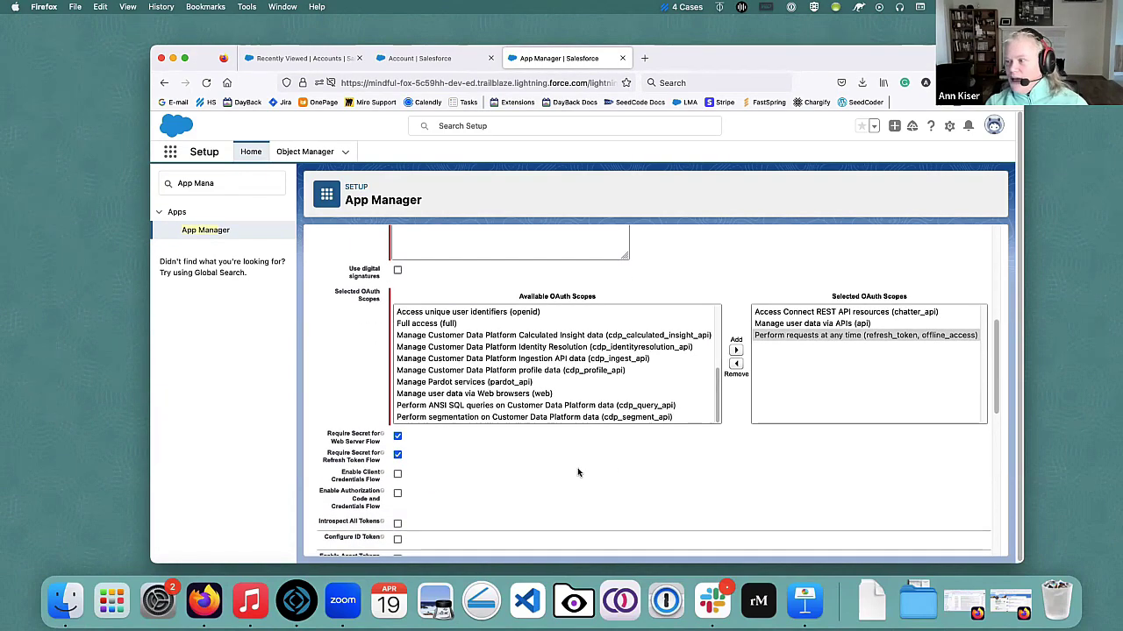
{"action": "scroll", "coordinate": [578, 473], "scroll_direction": "up", "scroll_amount": 8}
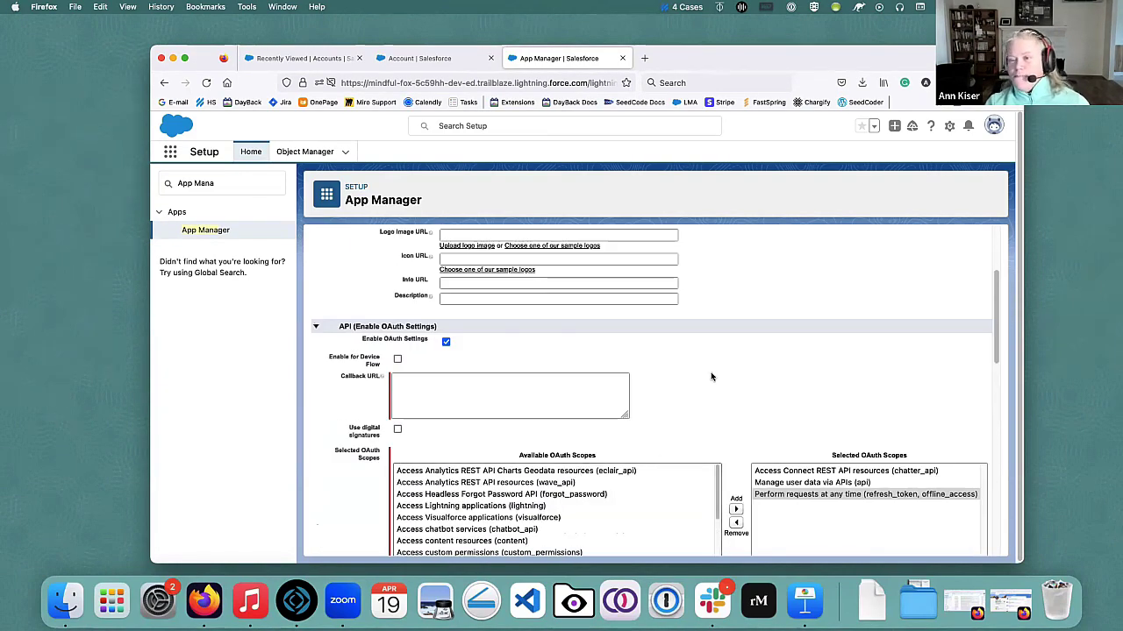
{"action": "scroll", "coordinate": [707, 397], "scroll_direction": "up", "scroll_amount": 7}
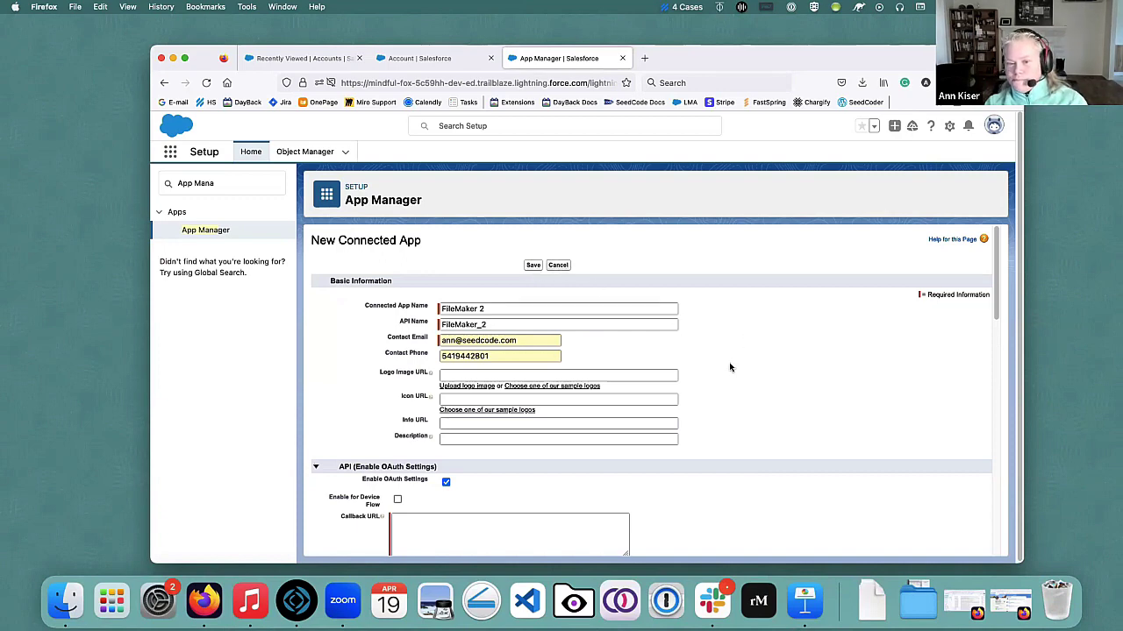
{"action": "scroll", "coordinate": [728, 368], "scroll_direction": "down", "scroll_amount": 1}
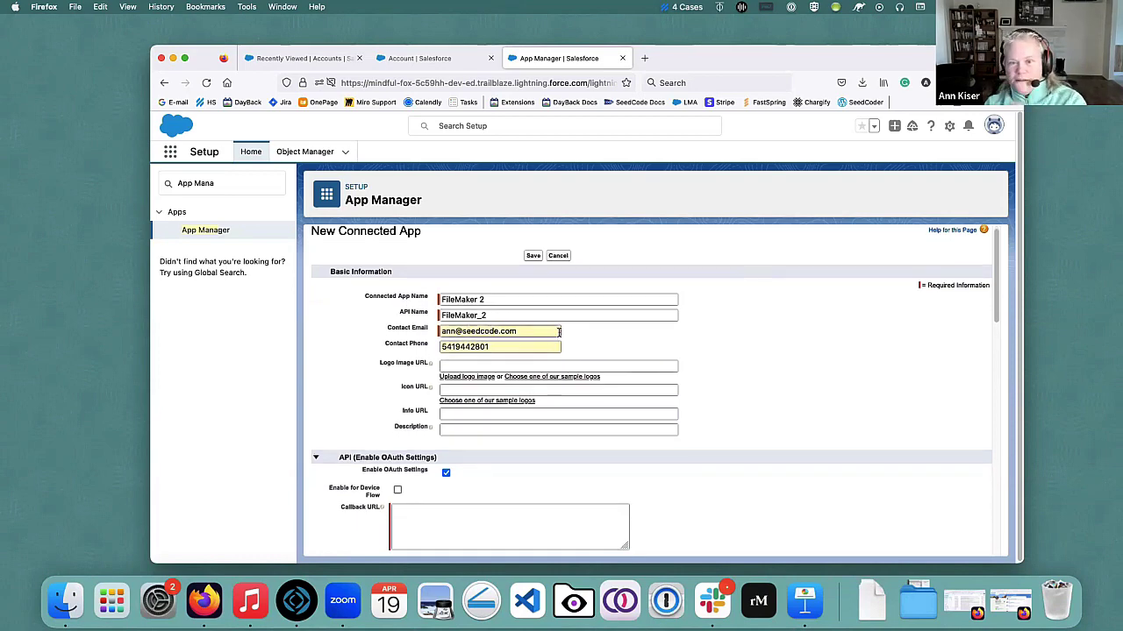
{"action": "scroll", "coordinate": [521, 325], "scroll_direction": "down", "scroll_amount": 3}
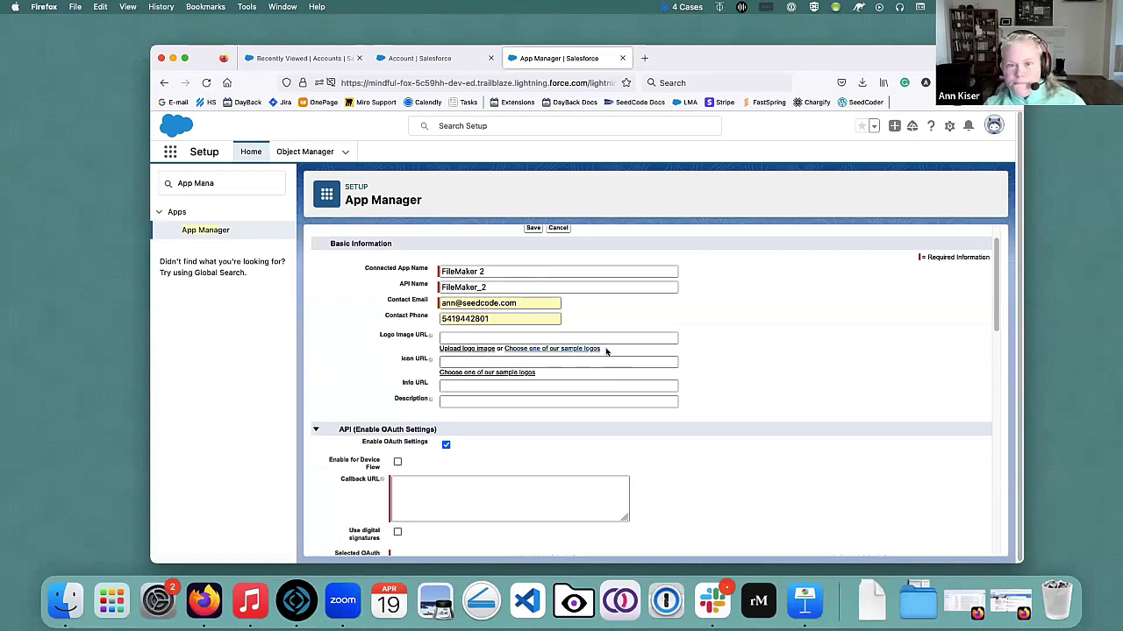
{"action": "scroll", "coordinate": [594, 398], "scroll_direction": "down", "scroll_amount": 2}
{"action": "scroll", "coordinate": [594, 398], "scroll_direction": "down", "scroll_amount": 4}
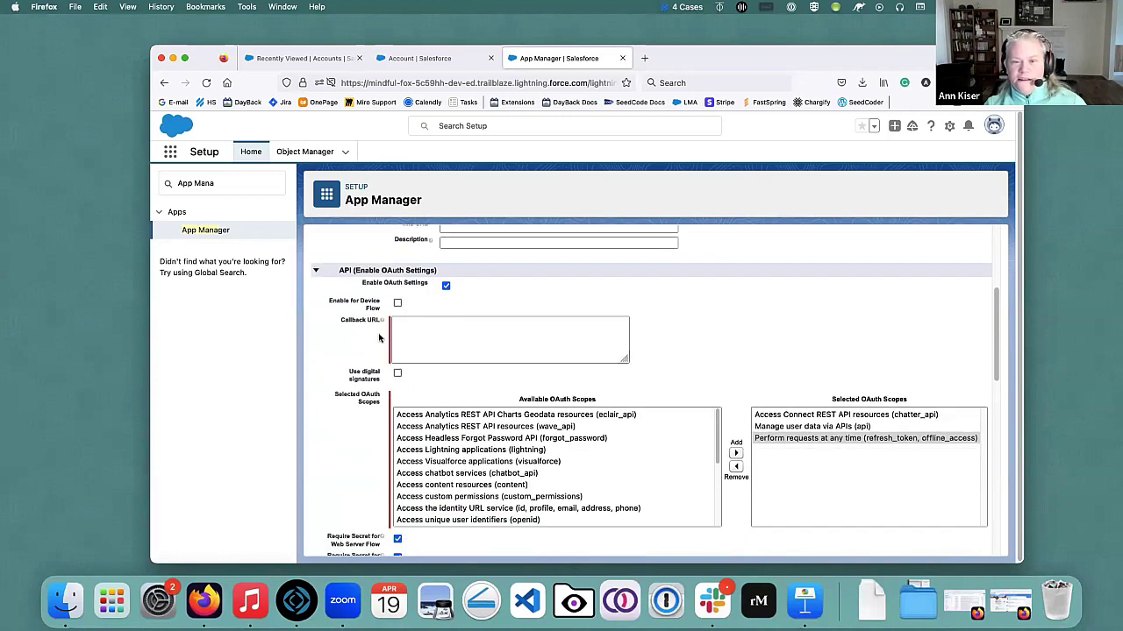
{"action": "scroll", "coordinate": [669, 347], "scroll_direction": "up", "scroll_amount": 3}
{"action": "scroll", "coordinate": [668, 346], "scroll_direction": "up", "scroll_amount": 3}
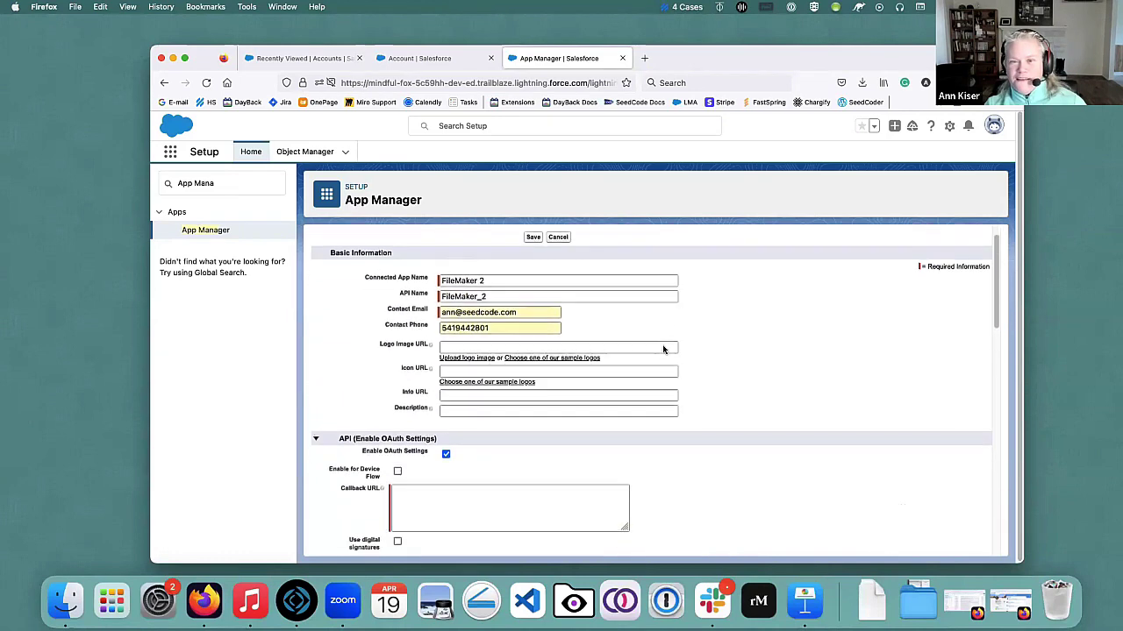
{"action": "scroll", "coordinate": [466, 430], "scroll_direction": "down", "scroll_amount": 2}
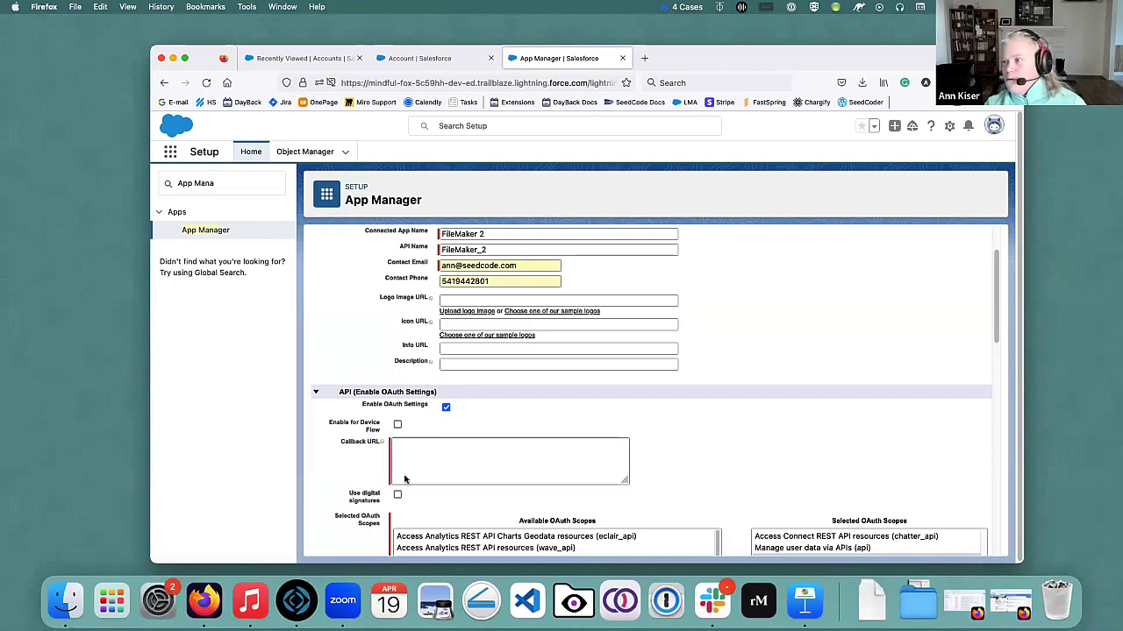
Move Firefox left and bring the SF2FM window from FileMaker Pro into view.
{"action": "left_click_drag", "start_coordinate": [840, 62], "coordinate": [748, 50]}
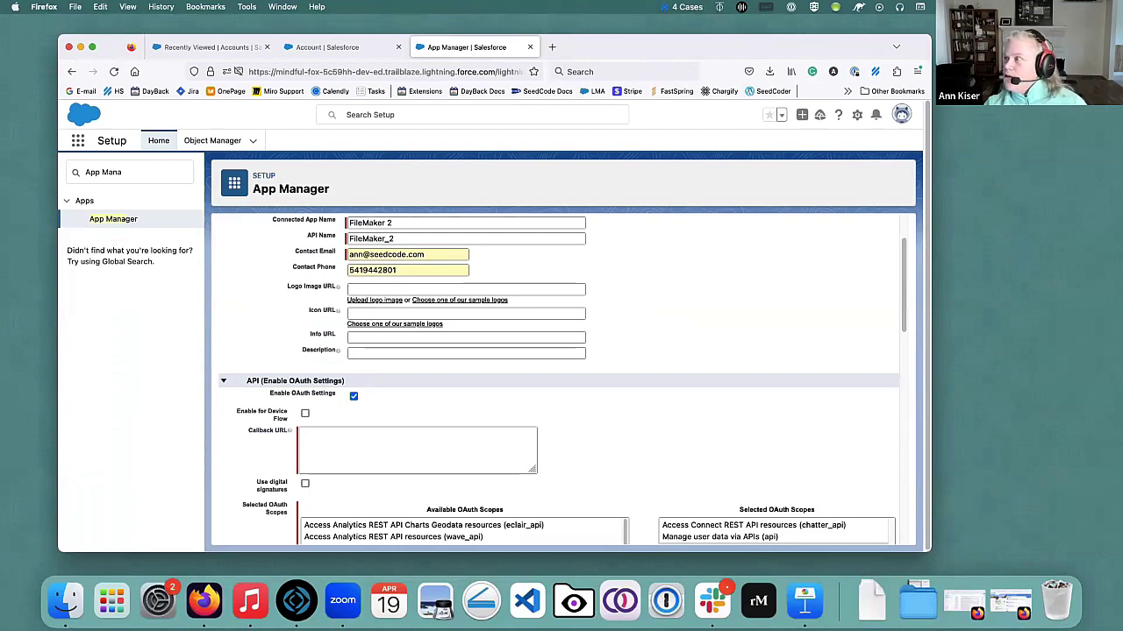
{"action": "key", "text": "super+Tab"}
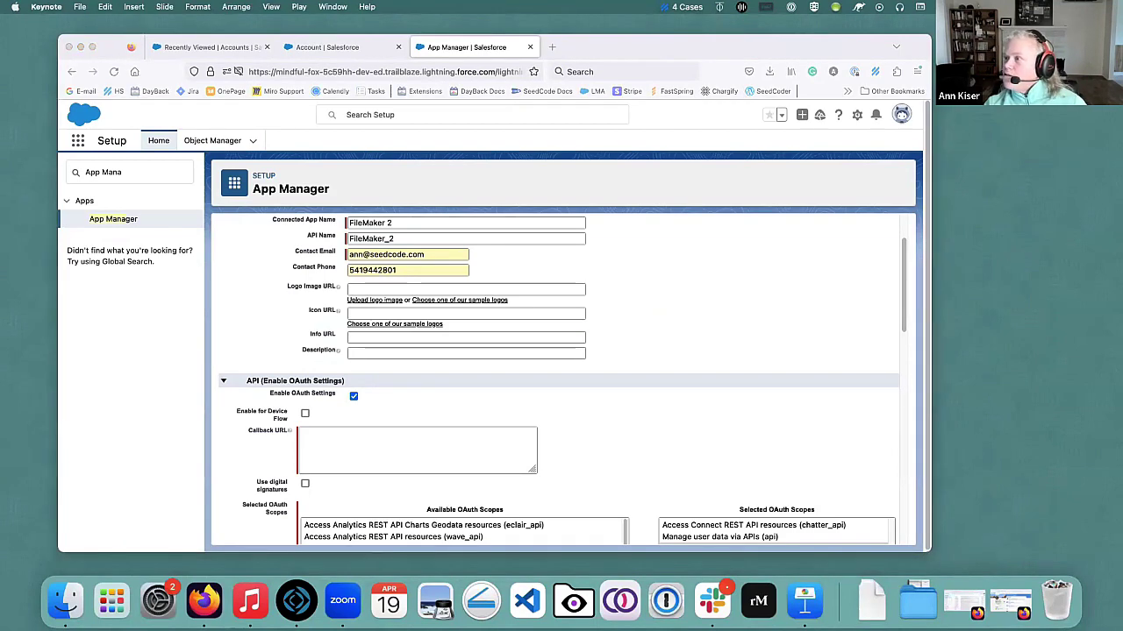
{"action": "key", "text": "super+Tab"}
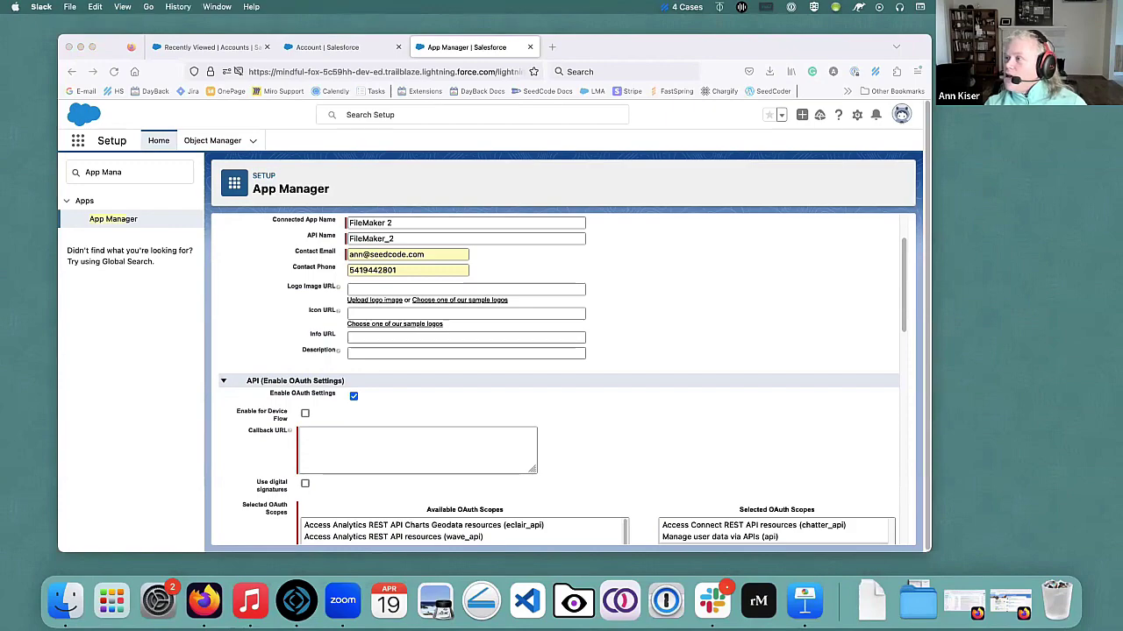
{"action": "key", "text": "super+Tab"}
{"action": "left_click_drag", "start_coordinate": [1114, 115], "coordinate": [855, 108]}
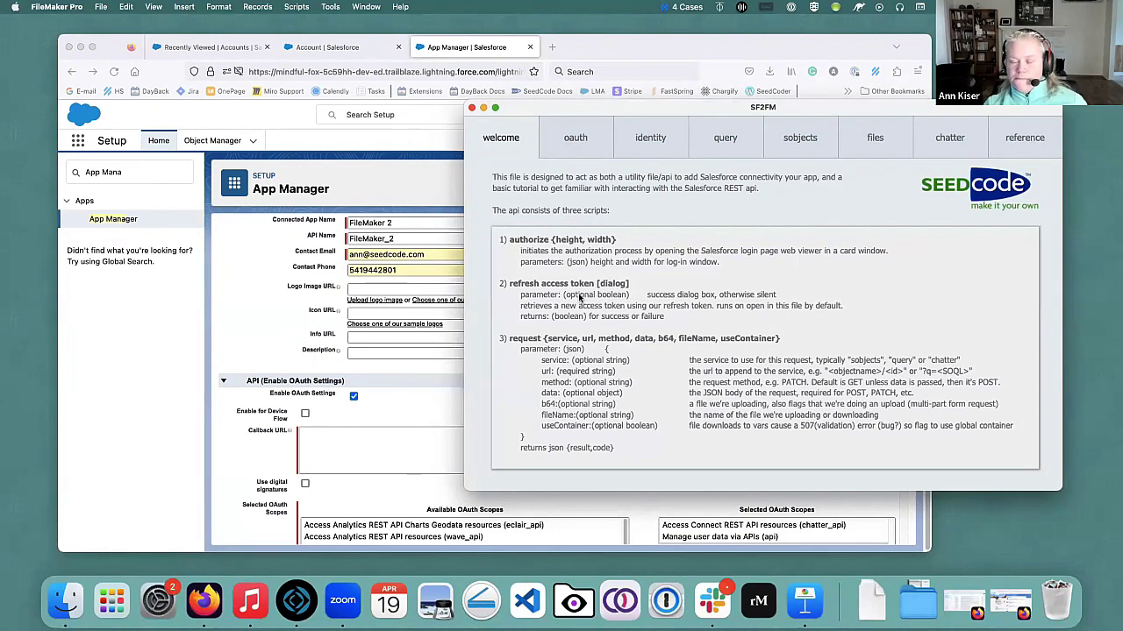
{"action": "left_click", "coordinate": [569, 141]}
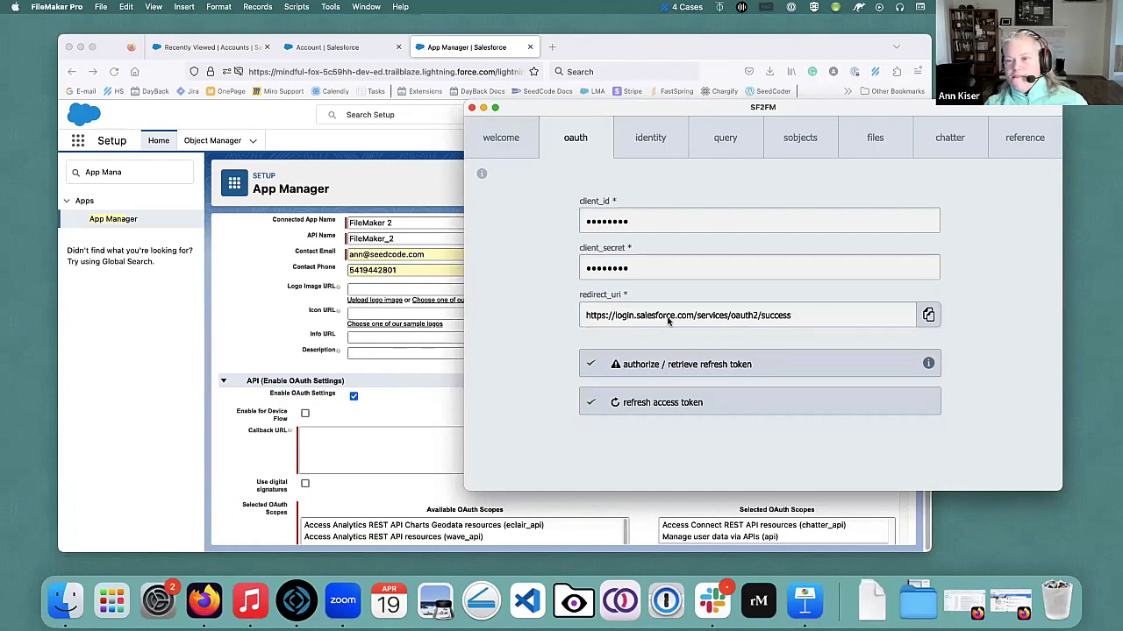
{"action": "left_click", "coordinate": [929, 318]}
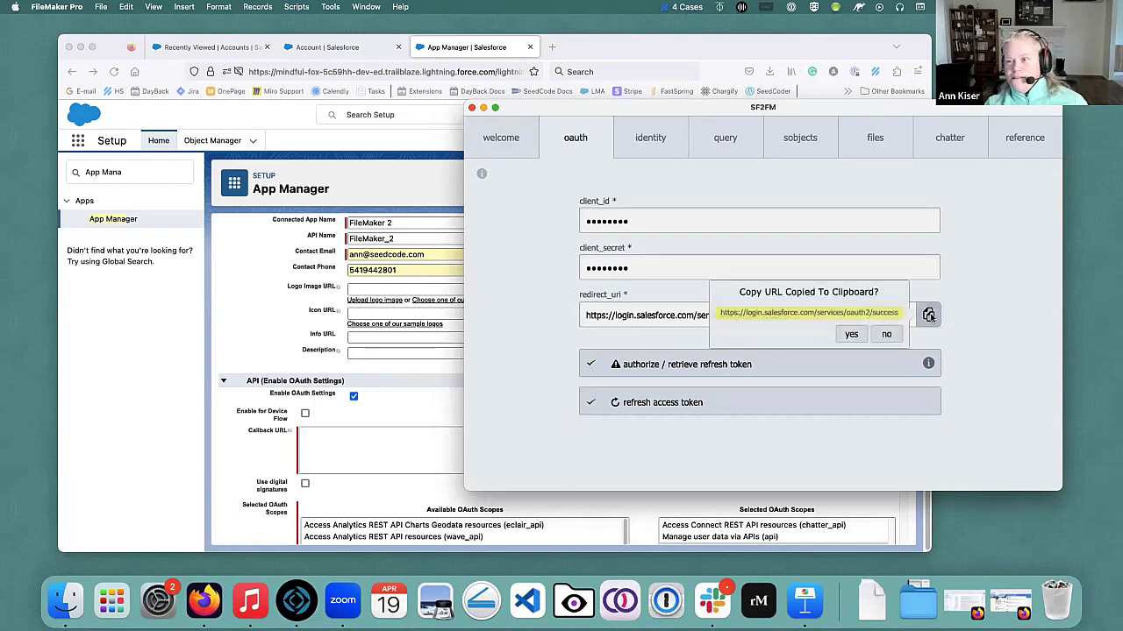
{"action": "left_click", "coordinate": [851, 335]}
Paste the redirect URI into the Callback URL field, then return to SF2FM's OAuth setup information.
{"action": "left_click", "coordinate": [323, 434]}
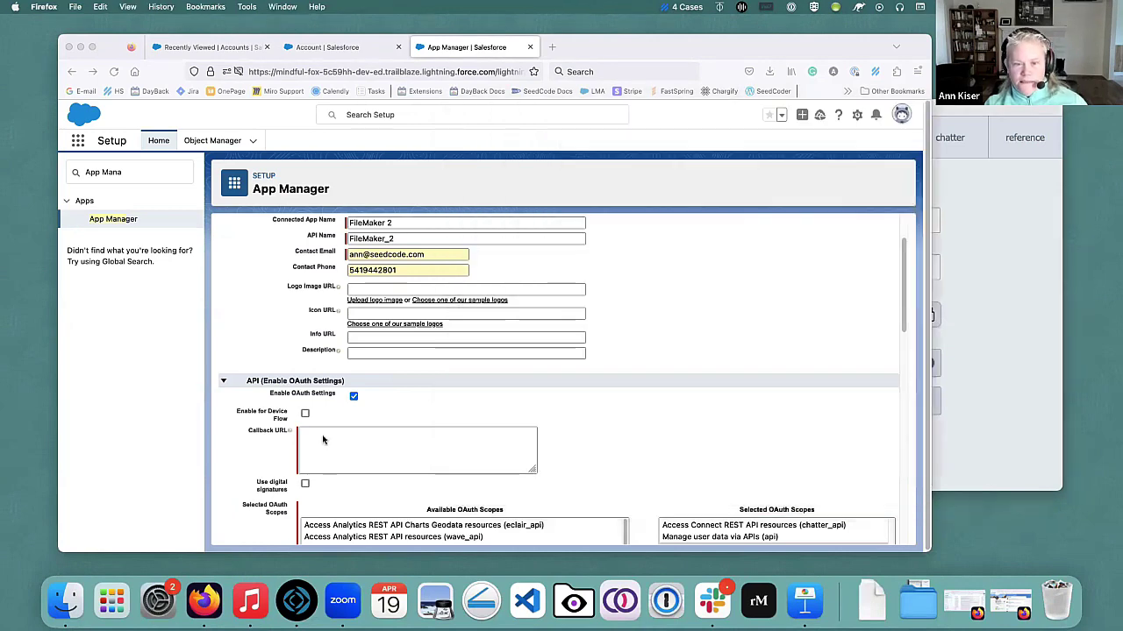
{"action": "key", "text": "super+v"}
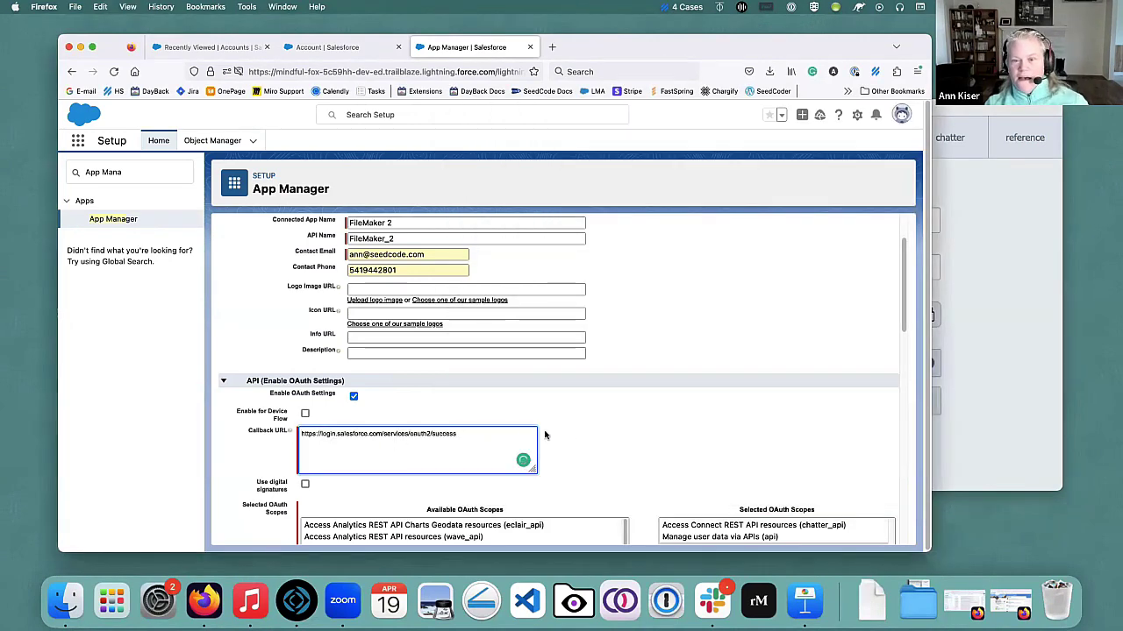
{"action": "left_click", "coordinate": [544, 445]}
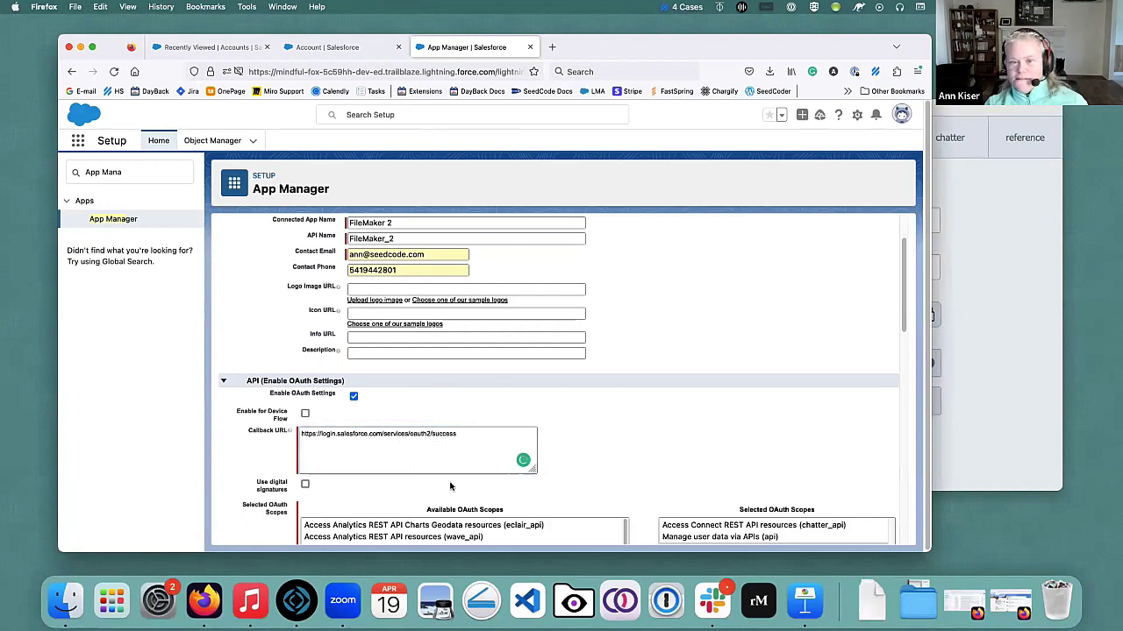
{"action": "left_click", "coordinate": [949, 108]}
{"action": "left_click", "coordinate": [481, 175]}
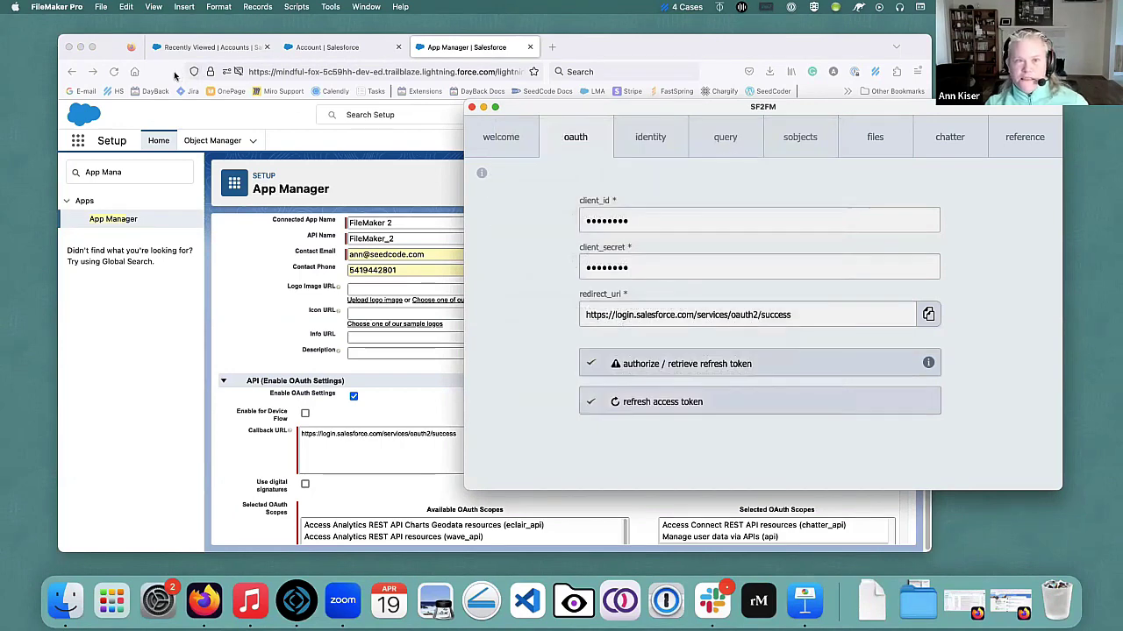
Cancel the connected app edits, find the existing FileMaker app in App Manager, and return to SF2FM.
{"action": "left_click", "coordinate": [112, 48]}
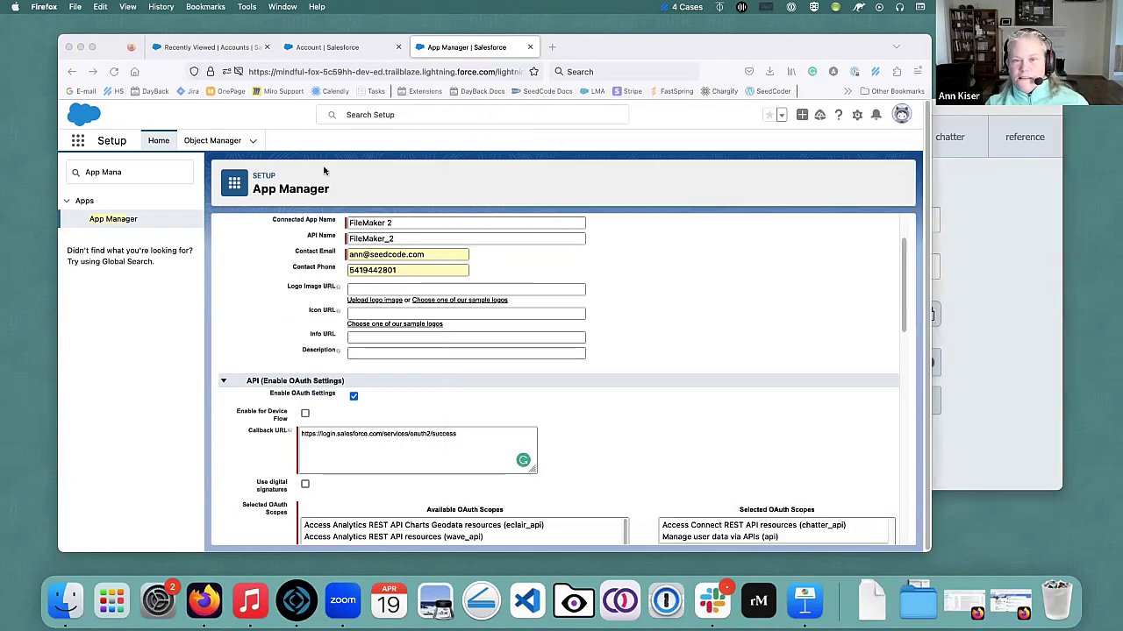
{"action": "scroll", "coordinate": [532, 269], "scroll_direction": "up", "scroll_amount": 2}
{"action": "left_click", "coordinate": [466, 254]}
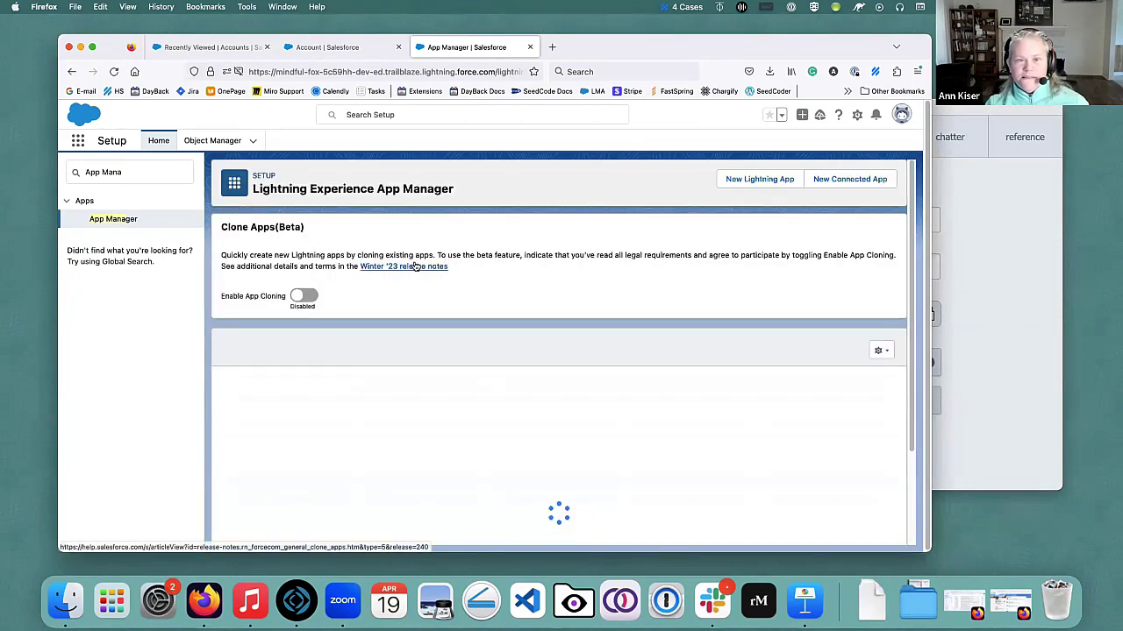
{"action": "scroll", "coordinate": [390, 392], "scroll_direction": "down", "scroll_amount": 5}
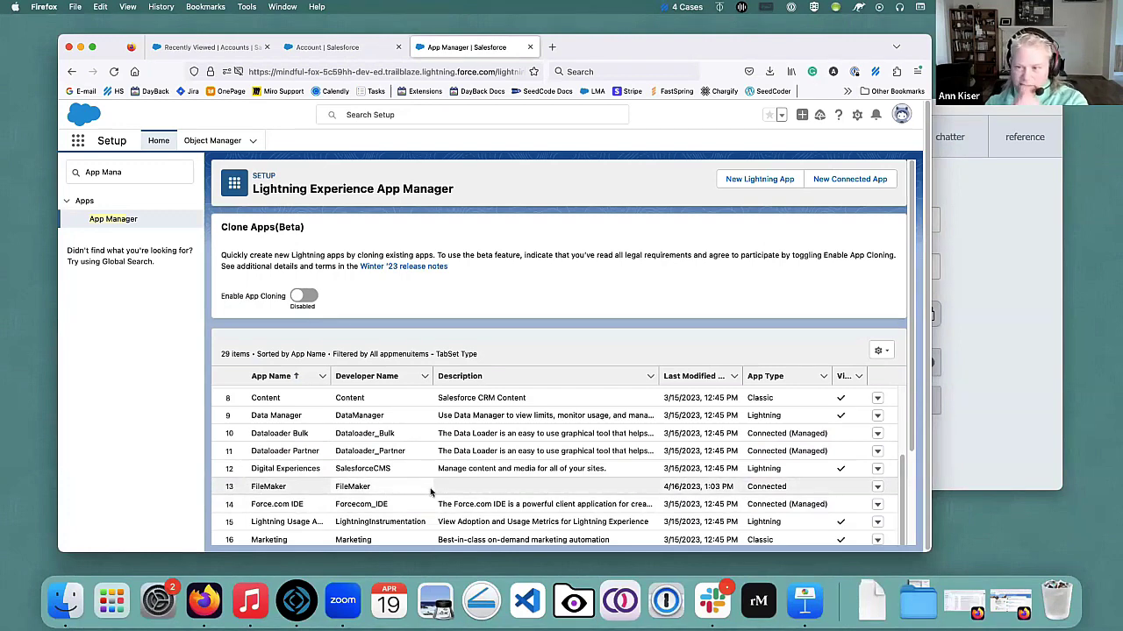
{"action": "key", "text": "super+Tab"}
{"action": "key", "text": "super+Tab"}
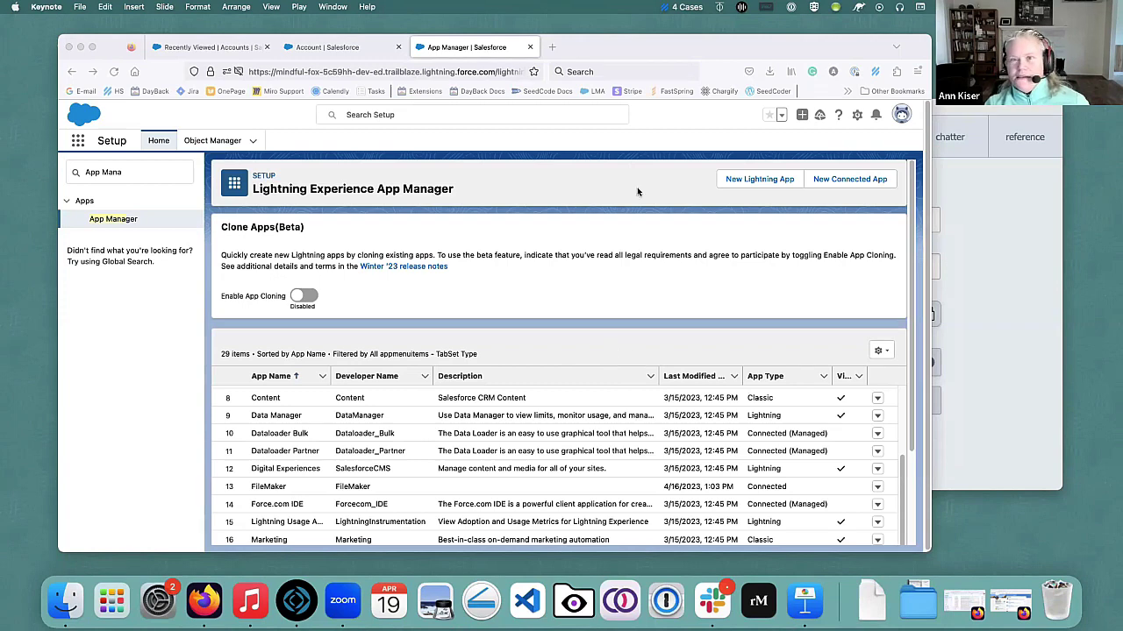
{"action": "left_click_drag", "start_coordinate": [744, 57], "coordinate": [756, 66]}
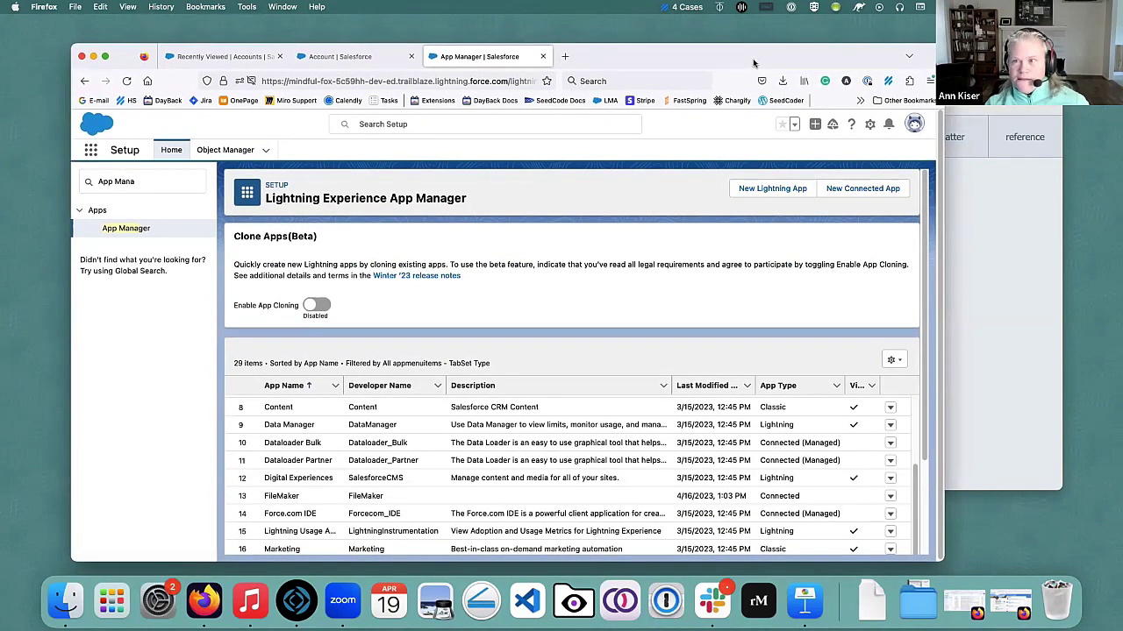
{"action": "left_click", "coordinate": [971, 127]}
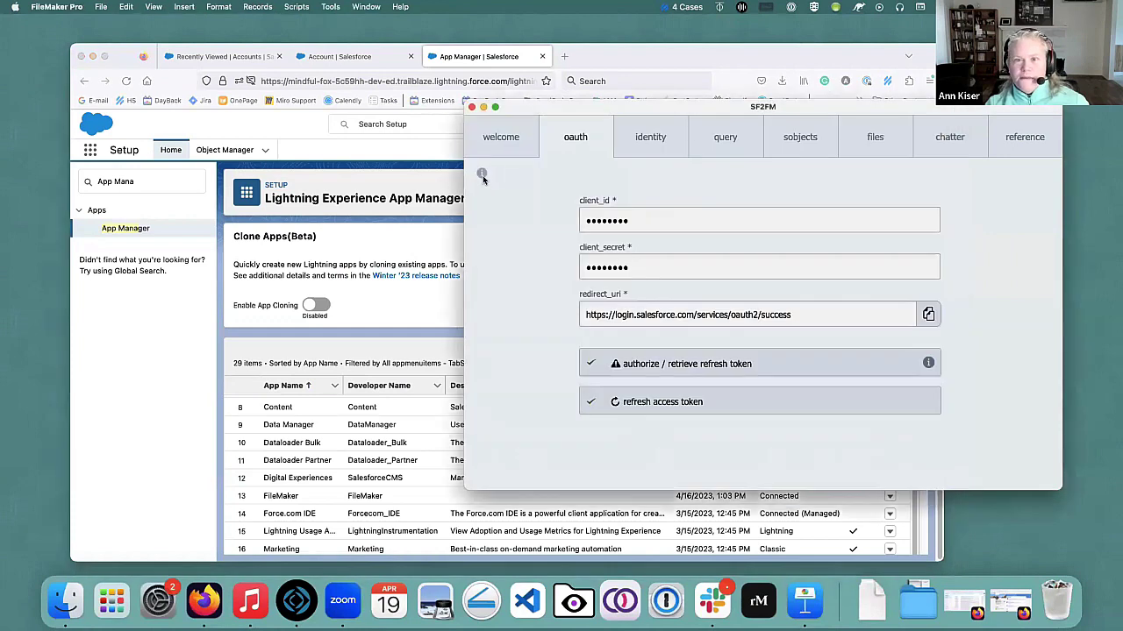
{"action": "left_click", "coordinate": [482, 172]}
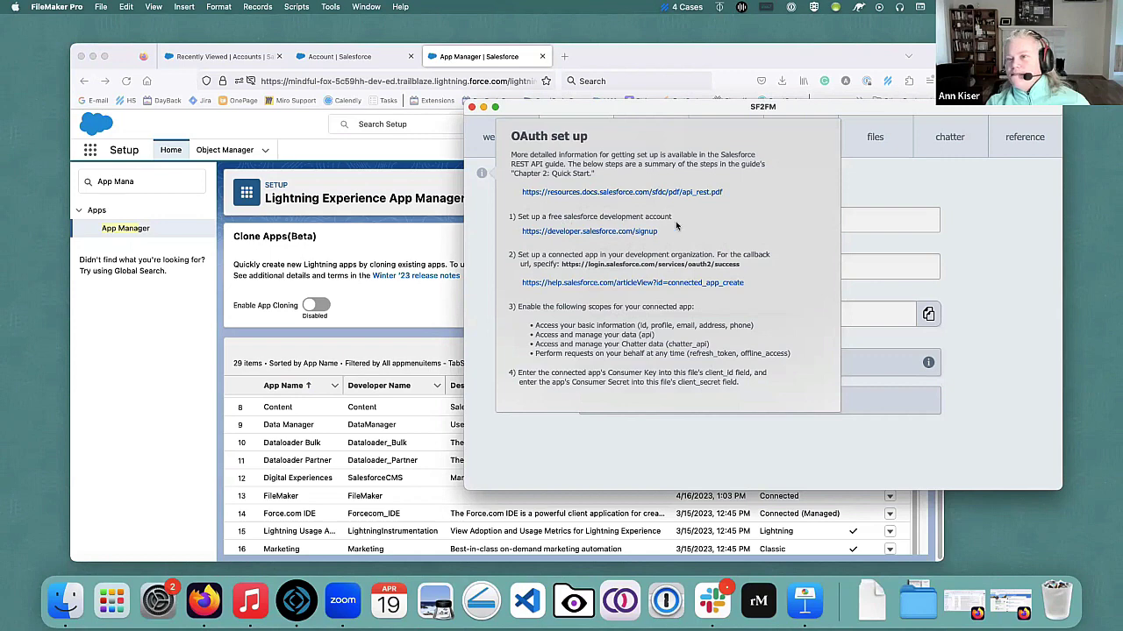
{"action": "left_click", "coordinate": [486, 231]}
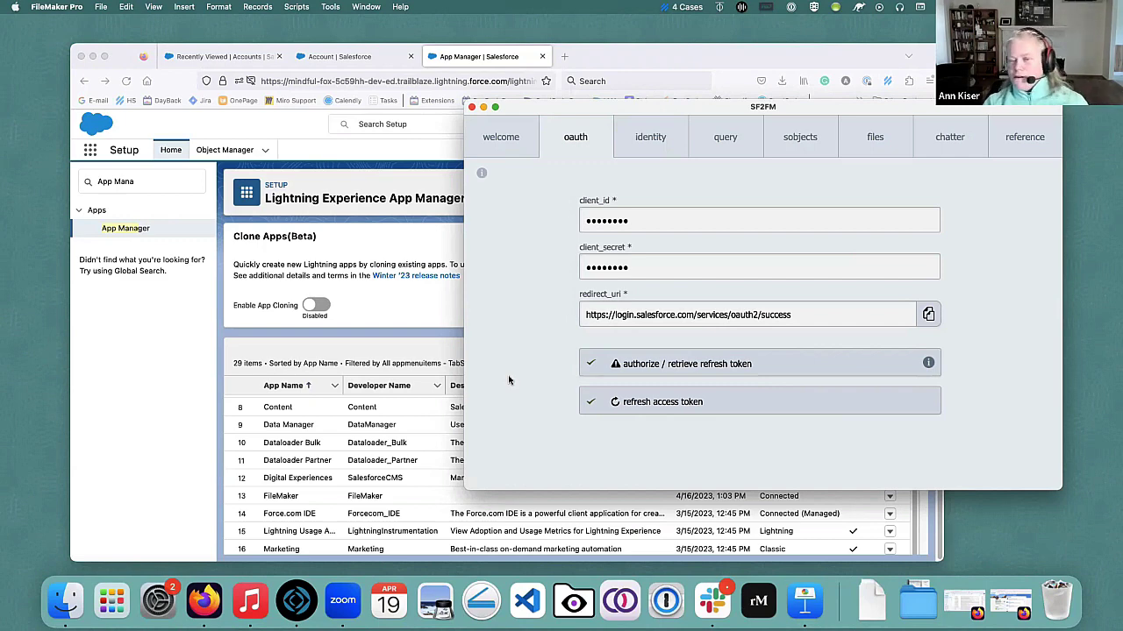
{"action": "left_click_drag", "start_coordinate": [663, 112], "coordinate": [532, 104]}
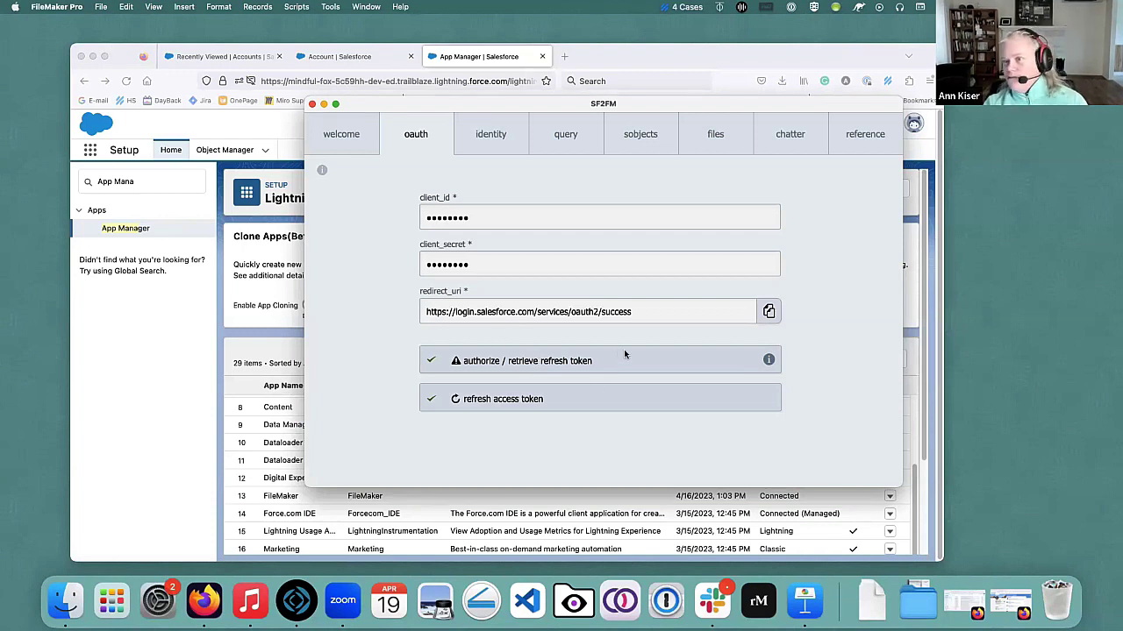
Show the query example SELECT Id, Name, Phone, ShippingCity FROM Account in an enlarged, left-placed SF2FM window.
{"action": "left_click", "coordinate": [563, 148]}
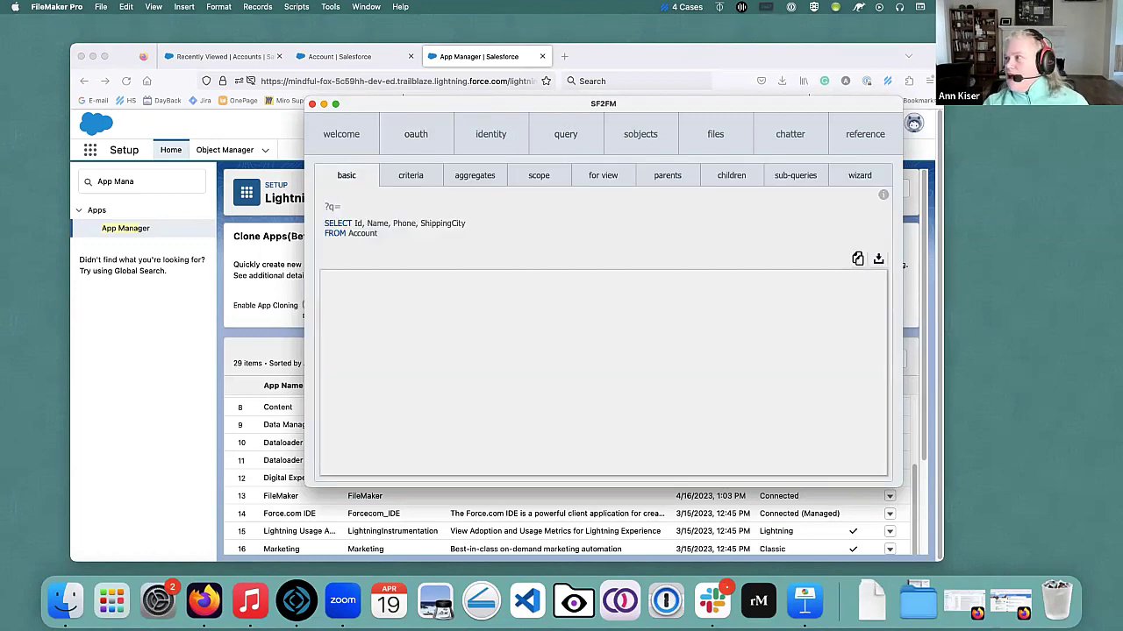
{"action": "key", "text": "super+Tab"}
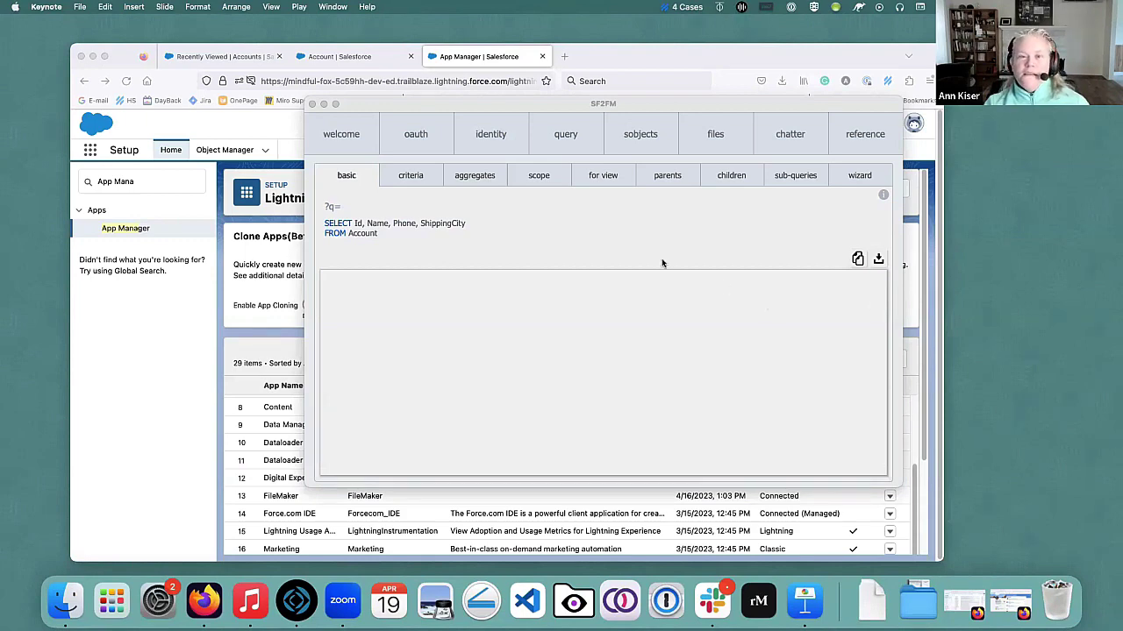
{"action": "left_click_drag", "start_coordinate": [516, 102], "coordinate": [441, 98]}
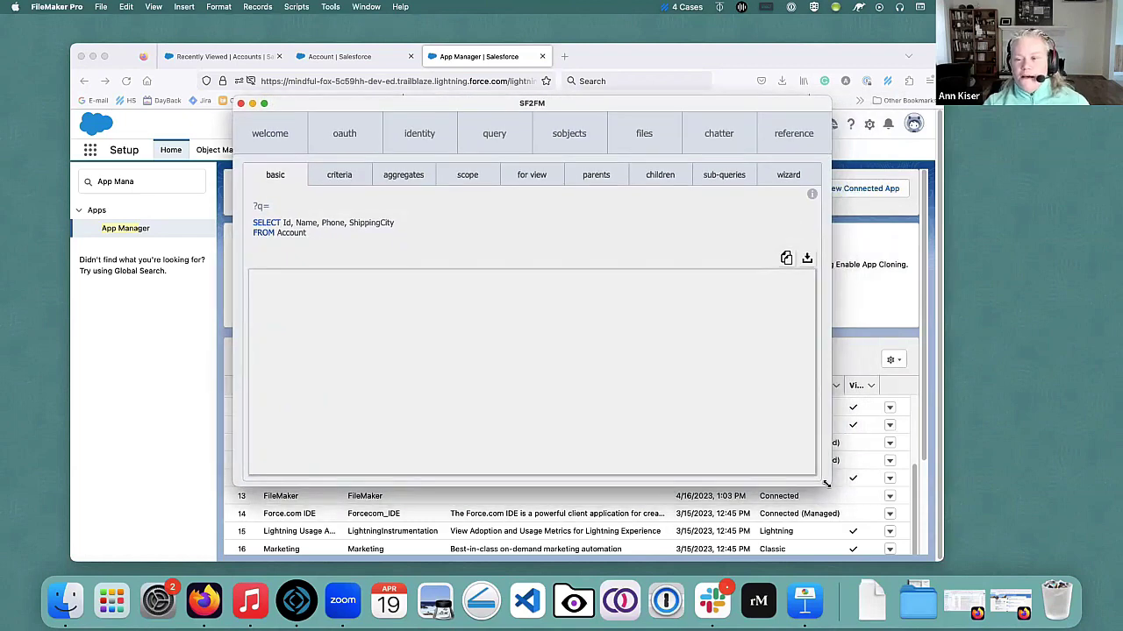
{"action": "left_click", "coordinate": [264, 102]}
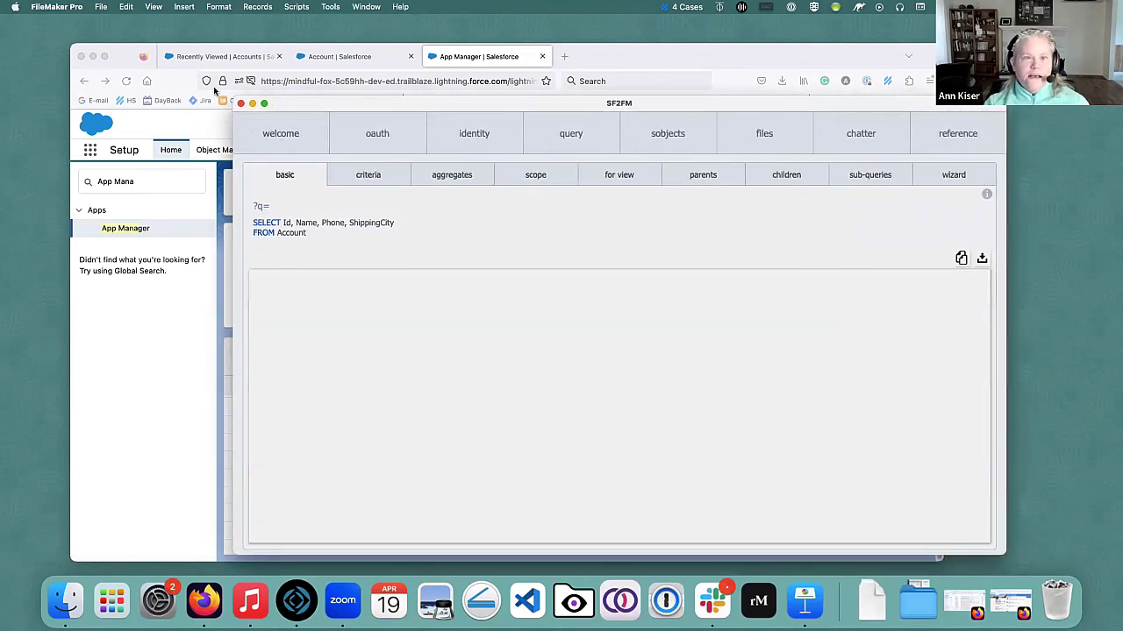
{"action": "left_click_drag", "start_coordinate": [306, 106], "coordinate": [165, 98]}
{"action": "left_click_drag", "start_coordinate": [709, 57], "coordinate": [882, 72]}
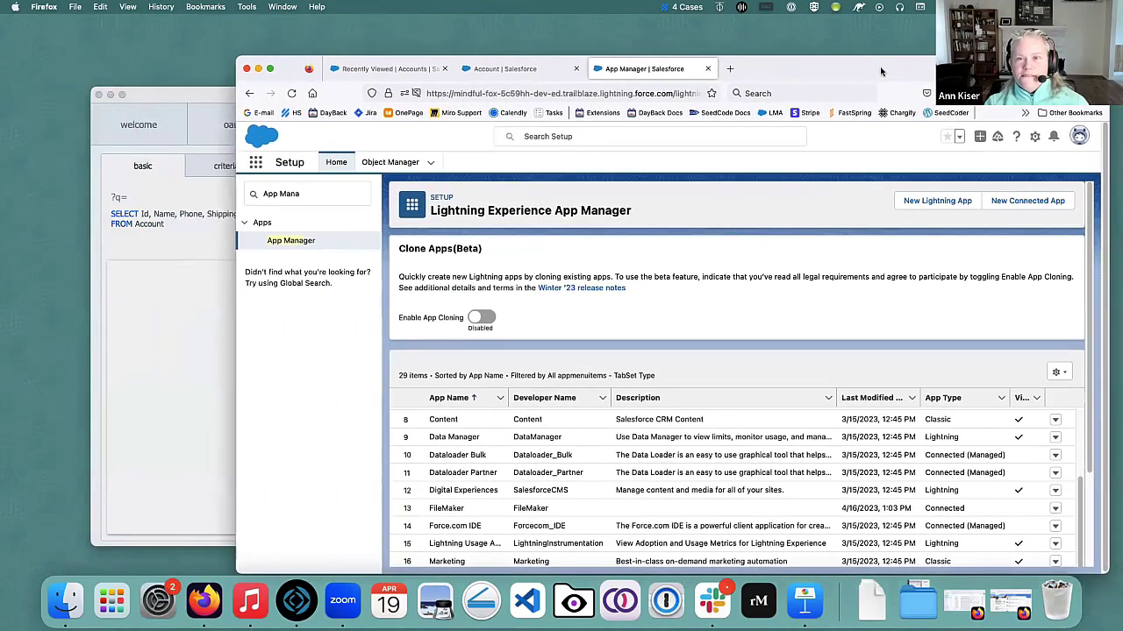
Close App Manager, show Setup Home in a smaller browser on the right, and bring SF2FM forward.
{"action": "left_click", "coordinate": [708, 68]}
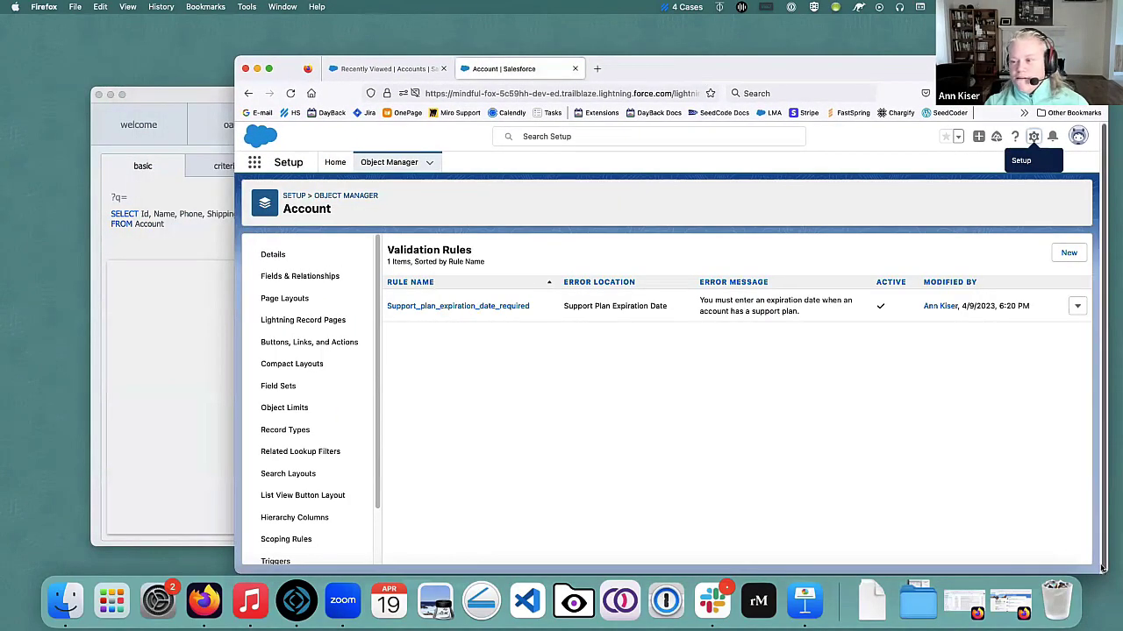
{"action": "left_click_drag", "start_coordinate": [1105, 572], "coordinate": [914, 513]}
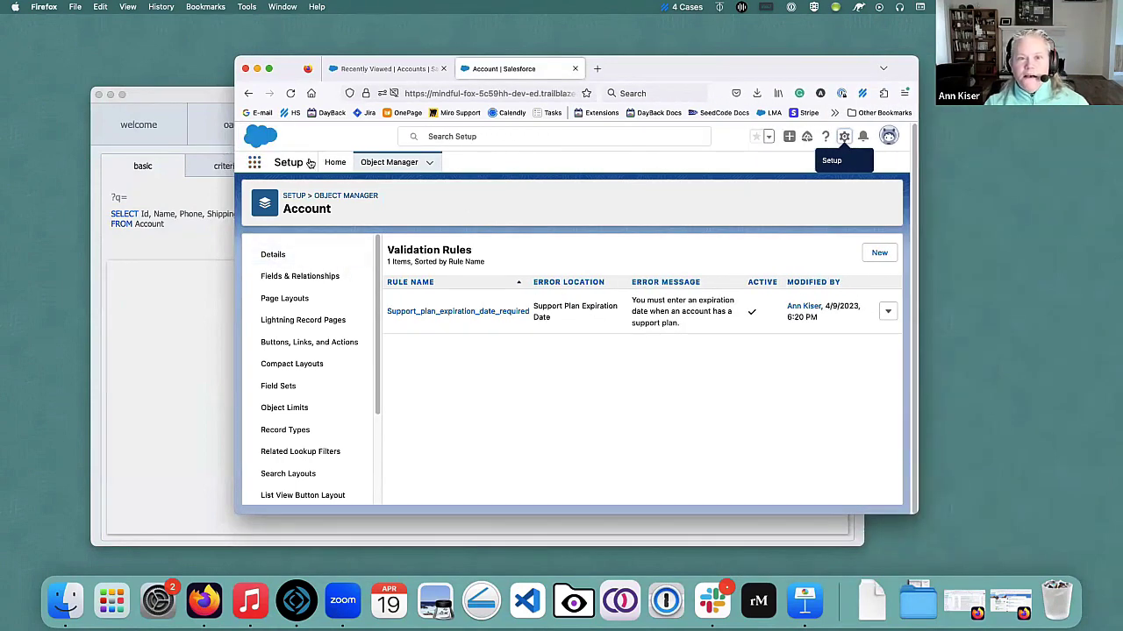
{"action": "left_click", "coordinate": [335, 162]}
{"action": "left_click_drag", "start_coordinate": [667, 77], "coordinate": [860, 83]}
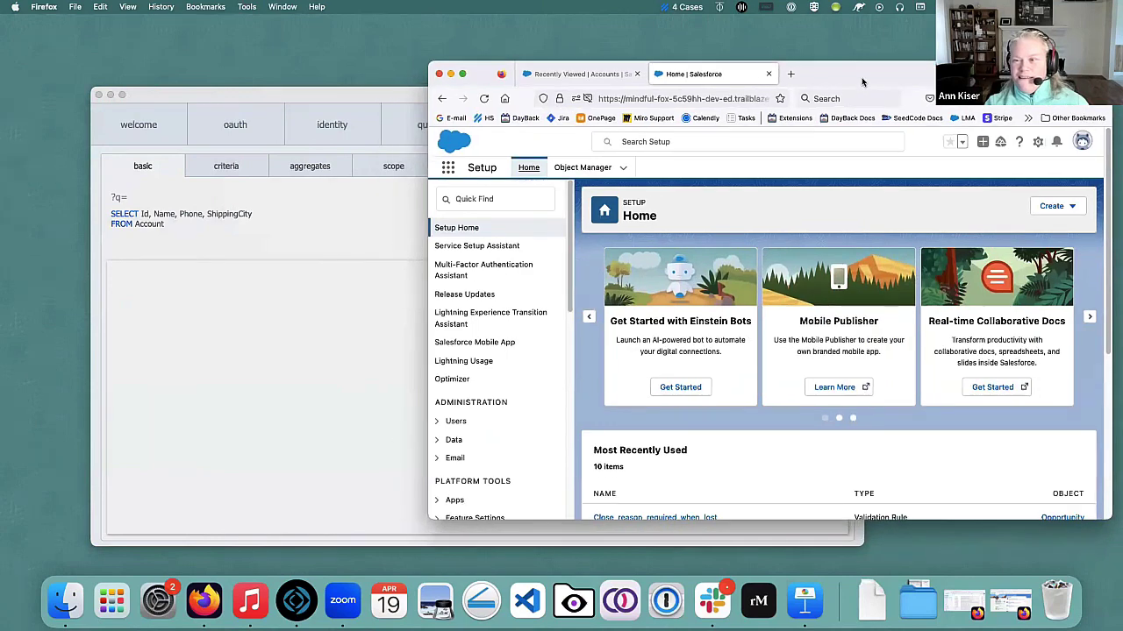
{"action": "left_click", "coordinate": [237, 98]}
{"action": "left_click_drag", "start_coordinate": [269, 93], "coordinate": [257, 85]}
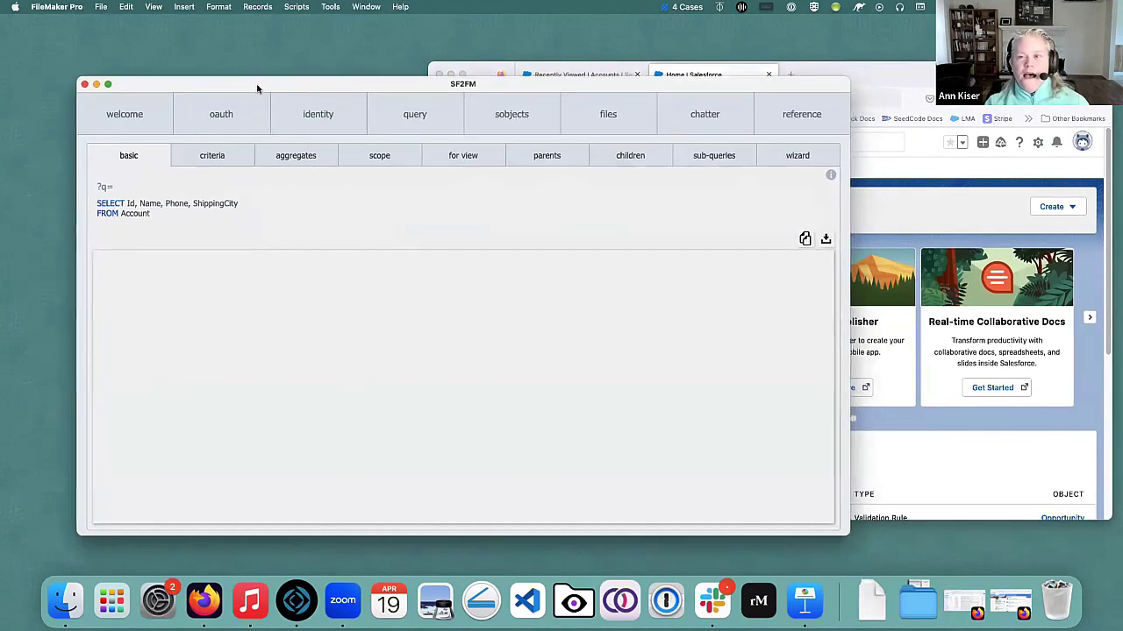
Open SF2FM's reference tab and browse the list of Salesforce objects.
{"action": "left_click", "coordinate": [792, 119]}
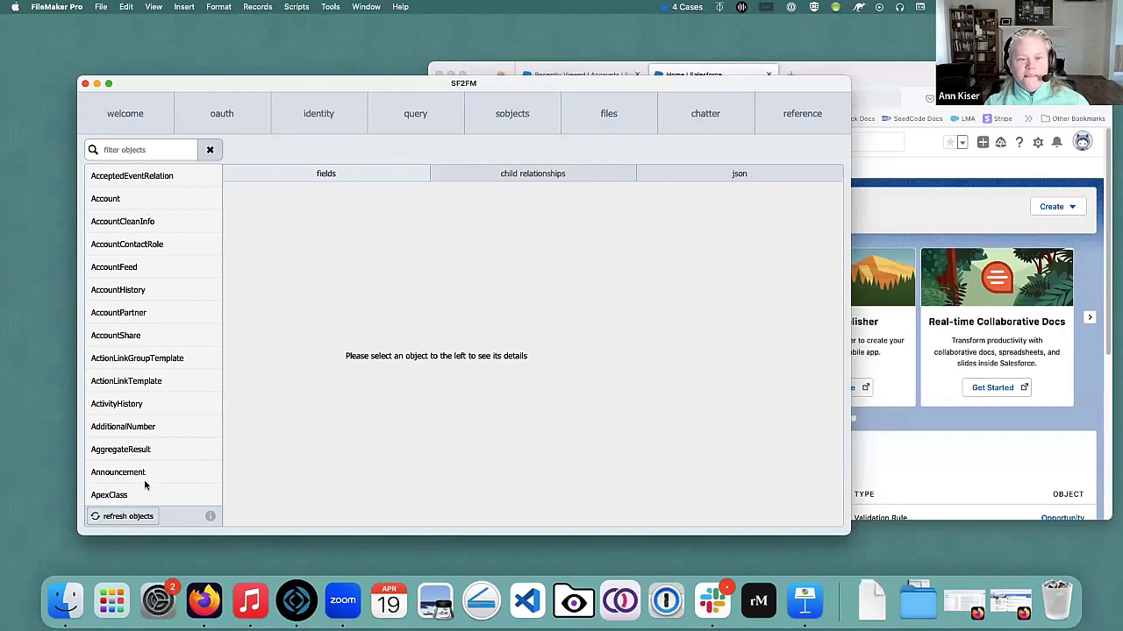
{"action": "scroll", "coordinate": [126, 399], "scroll_direction": "down", "scroll_amount": 7}
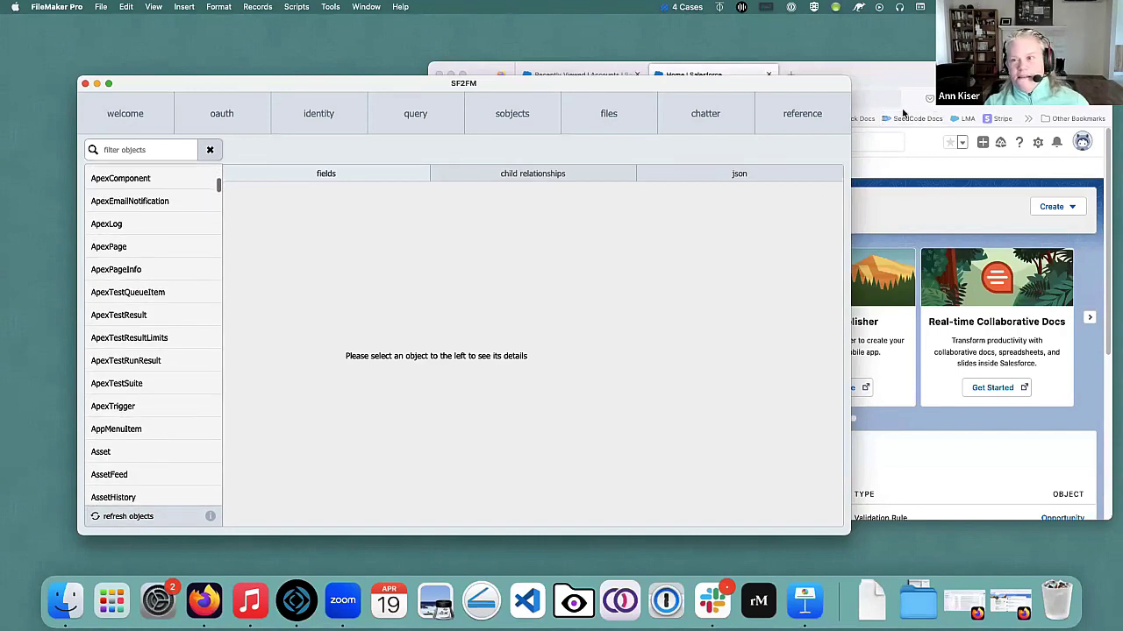
{"action": "scroll", "coordinate": [148, 386], "scroll_direction": "down", "scroll_amount": 5}
{"action": "scroll", "coordinate": [149, 386], "scroll_direction": "down", "scroll_amount": 3}
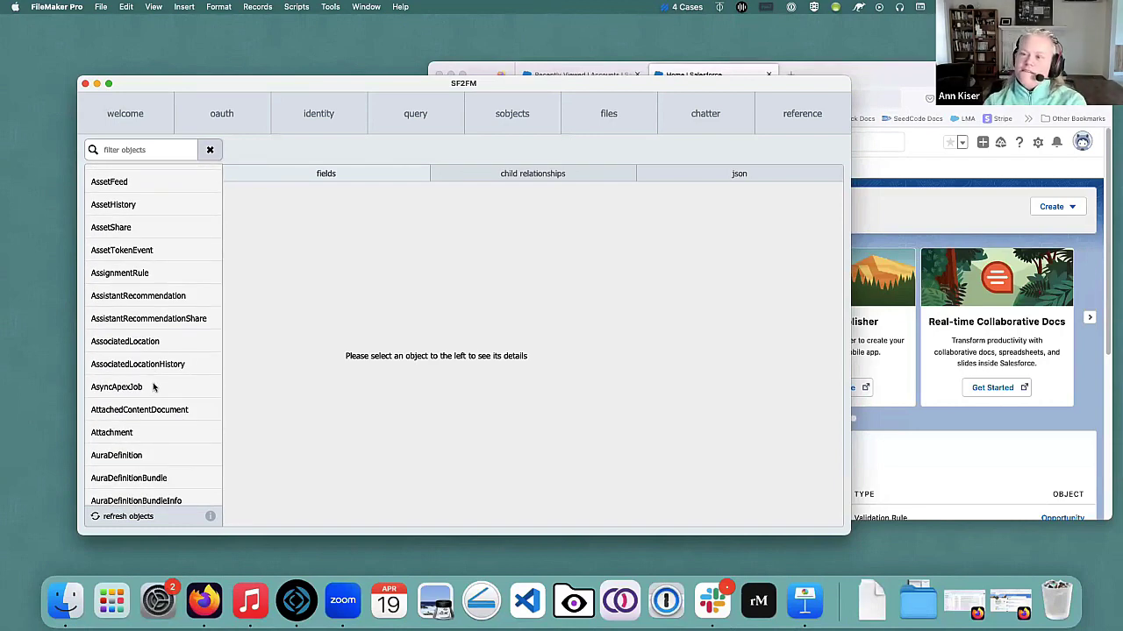
{"action": "scroll", "coordinate": [165, 382], "scroll_direction": "up", "scroll_amount": 20}
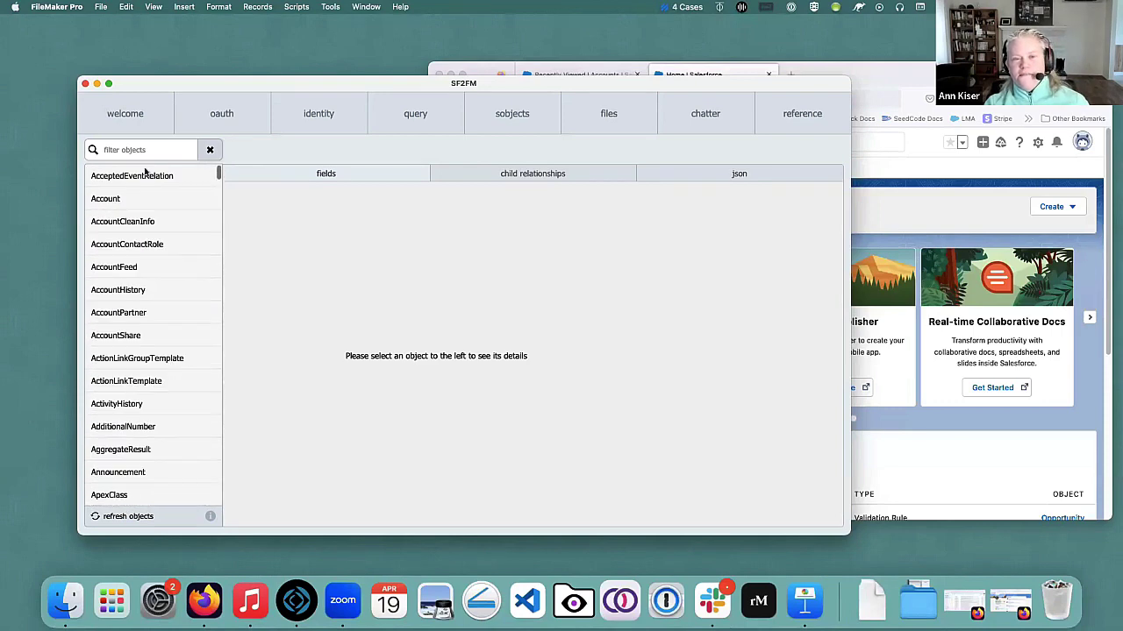
List the Account object's fields (Id, Name, Billing and Shipping fields), then return to Salesforce Setup.
{"action": "left_click", "coordinate": [122, 202]}
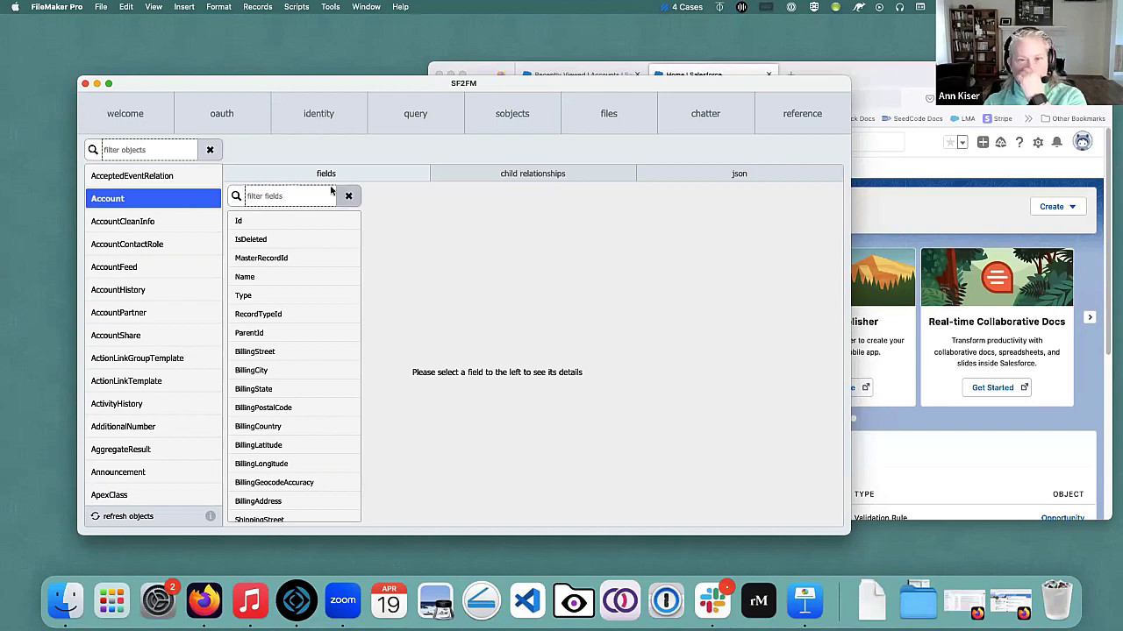
{"action": "scroll", "coordinate": [285, 369], "scroll_direction": "down", "scroll_amount": 5}
{"action": "scroll", "coordinate": [285, 375], "scroll_direction": "down", "scroll_amount": 5}
{"action": "scroll", "coordinate": [290, 378], "scroll_direction": "up", "scroll_amount": 6}
{"action": "scroll", "coordinate": [290, 375], "scroll_direction": "up", "scroll_amount": 2}
{"action": "left_click", "coordinate": [915, 74]}
{"action": "left_click", "coordinate": [1038, 142]}
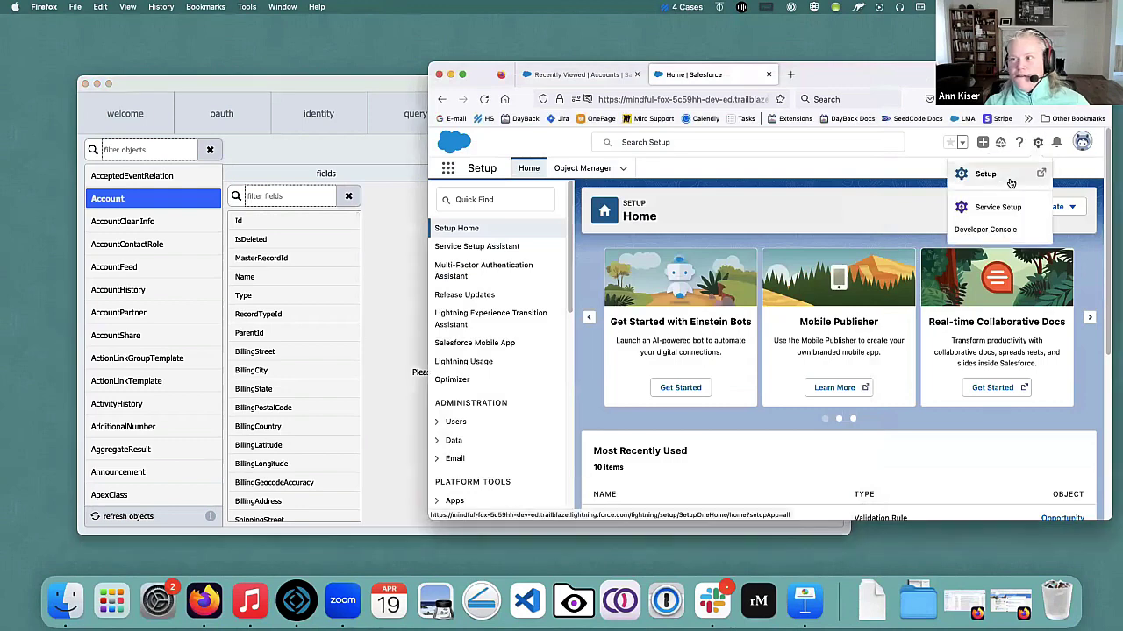
Open the Account object's Fields & Relationships page in a new Salesforce Setup tab.
{"action": "left_click", "coordinate": [1008, 180]}
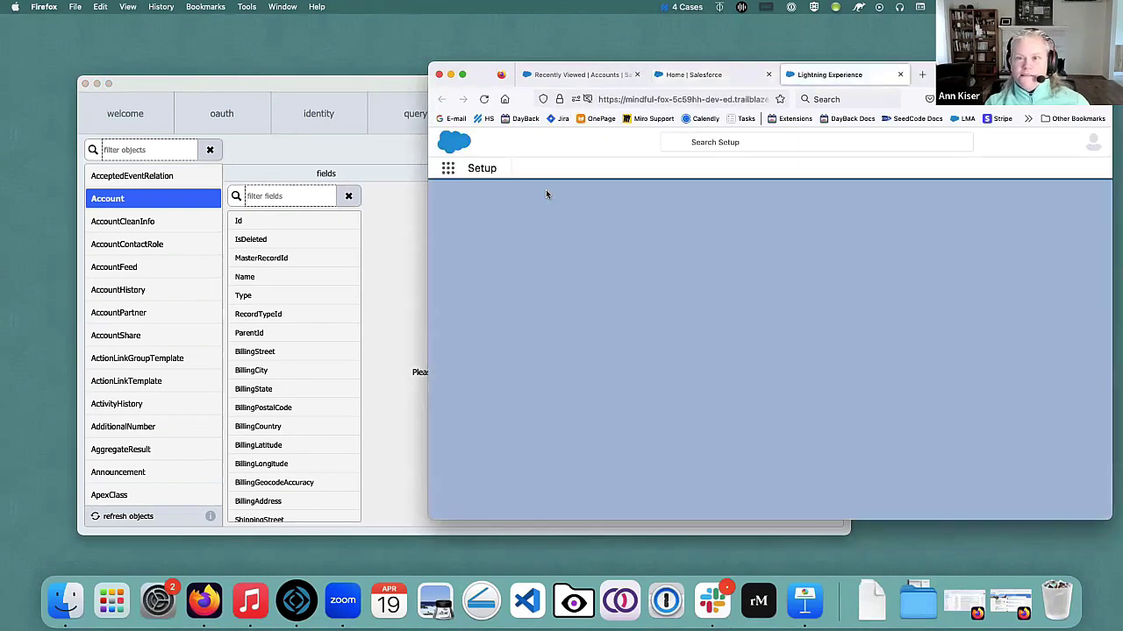
{"action": "left_click", "coordinate": [582, 168]}
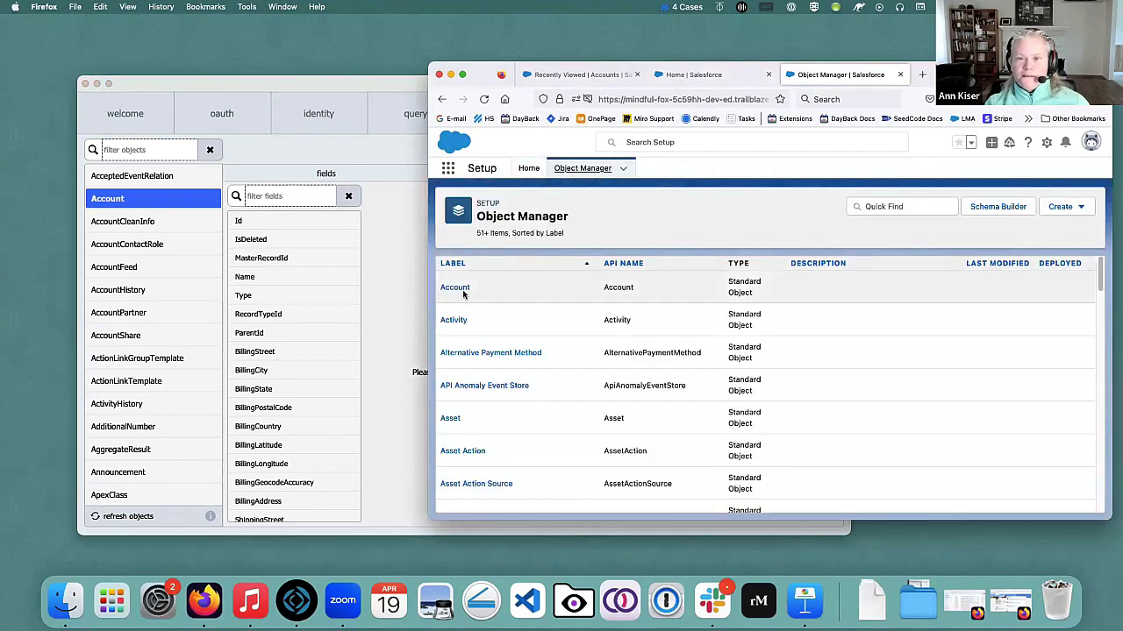
{"action": "left_click", "coordinate": [458, 291]}
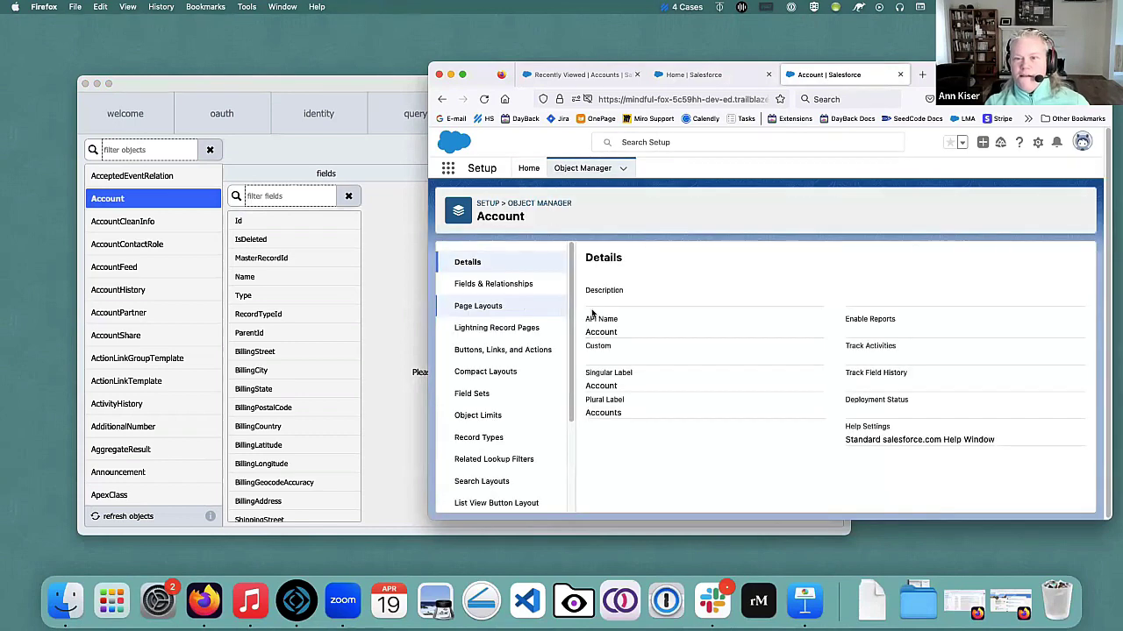
{"action": "left_click", "coordinate": [493, 284]}
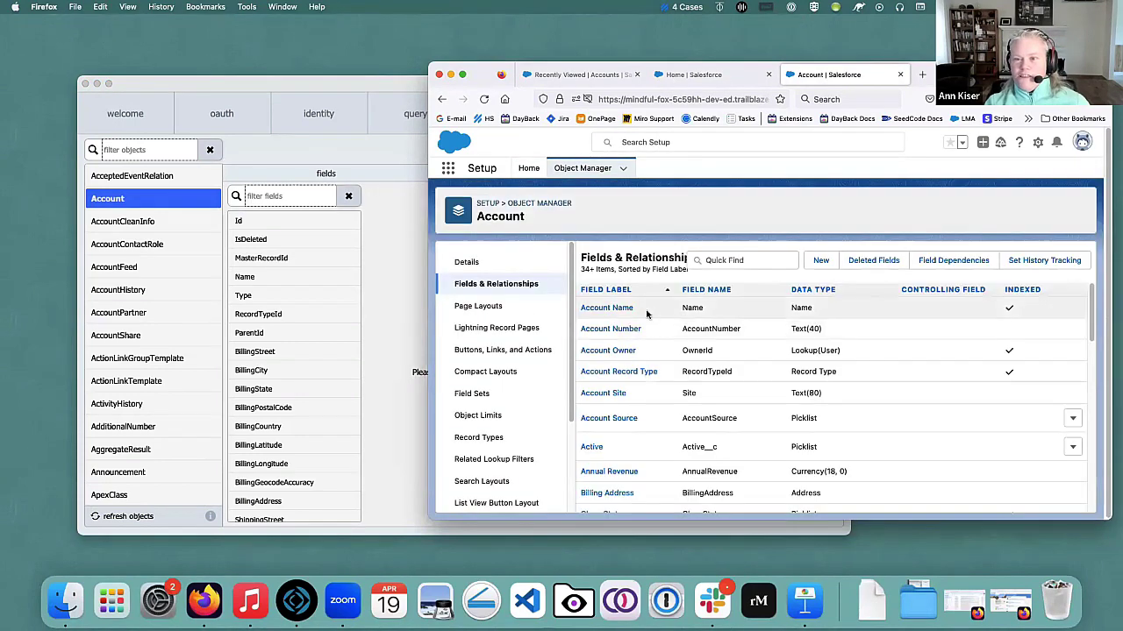
Review Account's 44 fields and relationships, then compare them with SF2FM's Account field list.
{"action": "scroll", "coordinate": [653, 342], "scroll_direction": "down", "scroll_amount": 10}
{"action": "scroll", "coordinate": [657, 367], "scroll_direction": "down", "scroll_amount": 5}
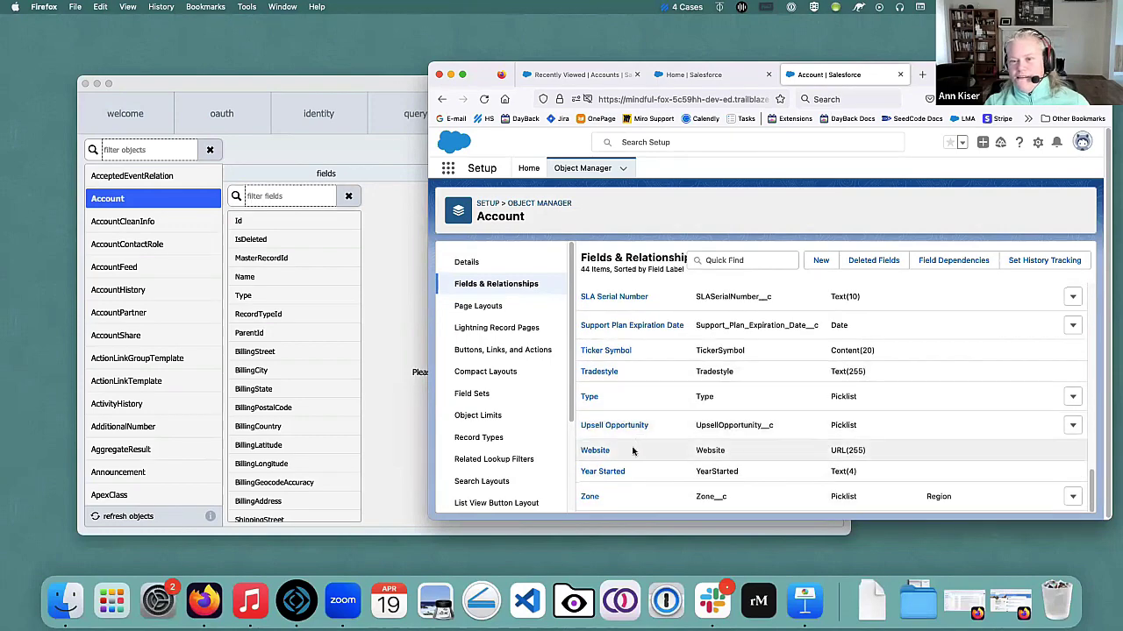
{"action": "scroll", "coordinate": [634, 451], "scroll_direction": "up", "scroll_amount": 15}
{"action": "scroll", "coordinate": [301, 315], "scroll_direction": "down", "scroll_amount": 3}
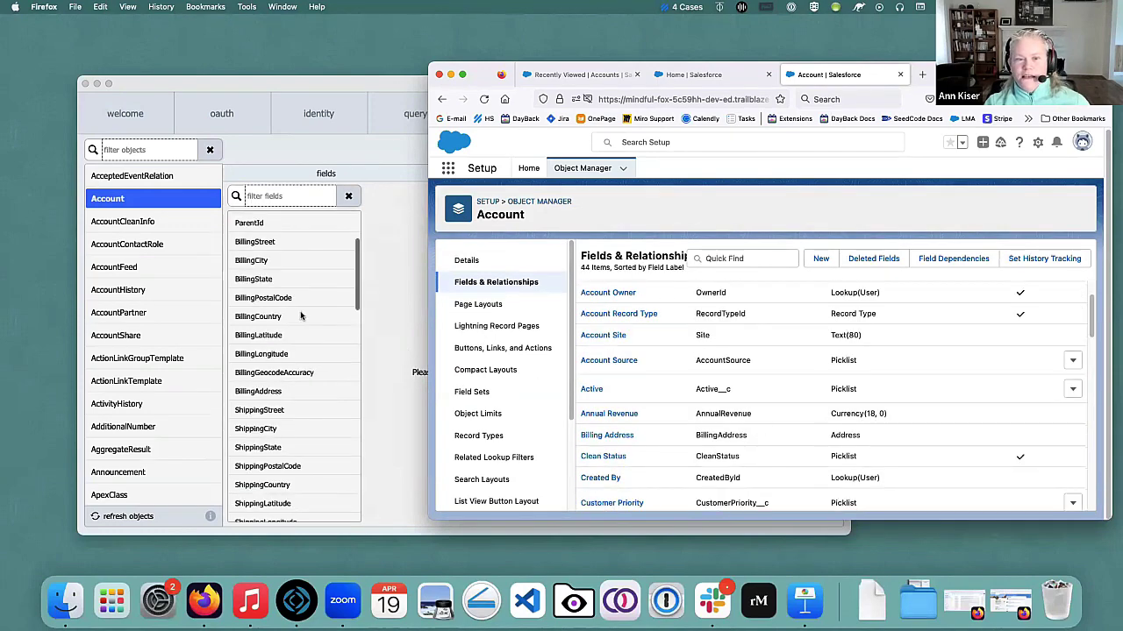
{"action": "scroll", "coordinate": [300, 318], "scroll_direction": "down", "scroll_amount": 8}
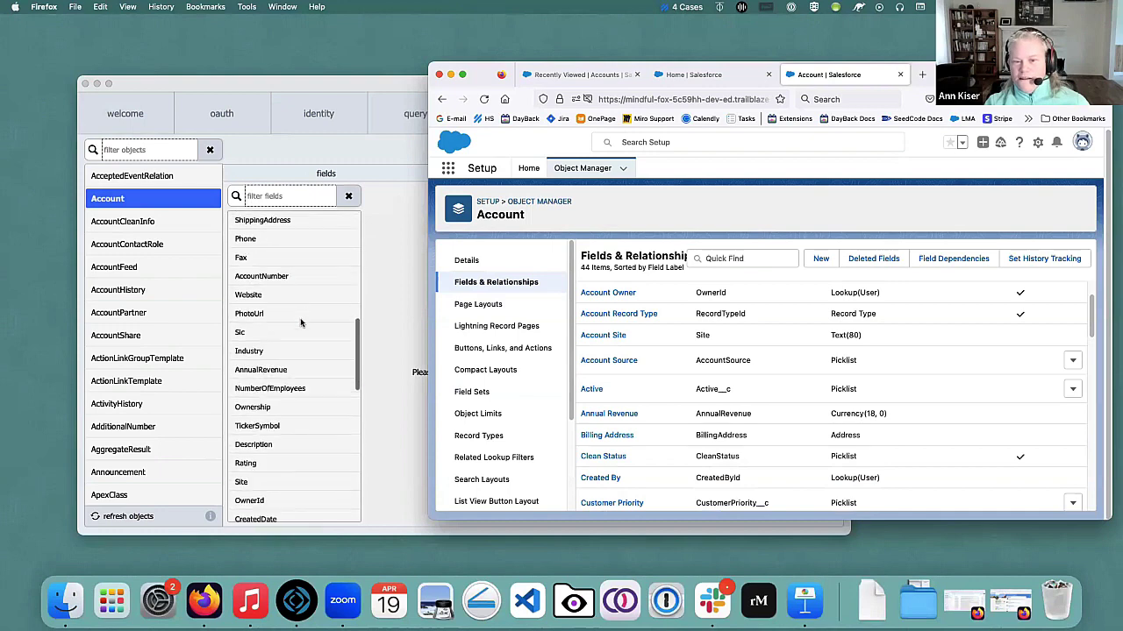
{"action": "scroll", "coordinate": [300, 325], "scroll_direction": "down", "scroll_amount": 2}
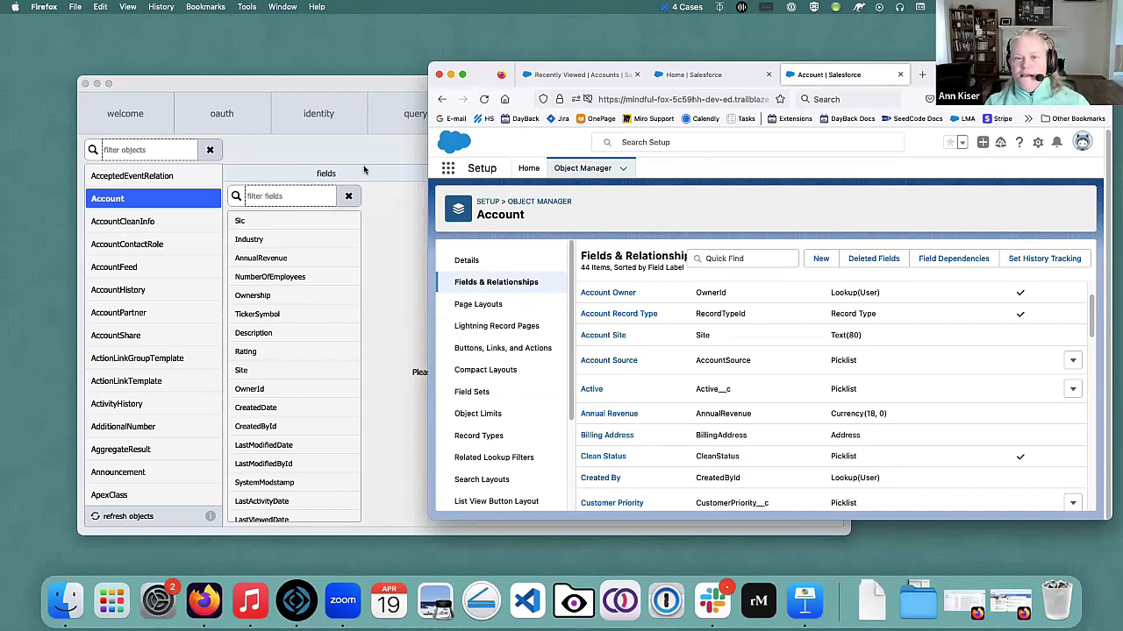
{"action": "scroll", "coordinate": [297, 290], "scroll_direction": "up", "scroll_amount": 1}
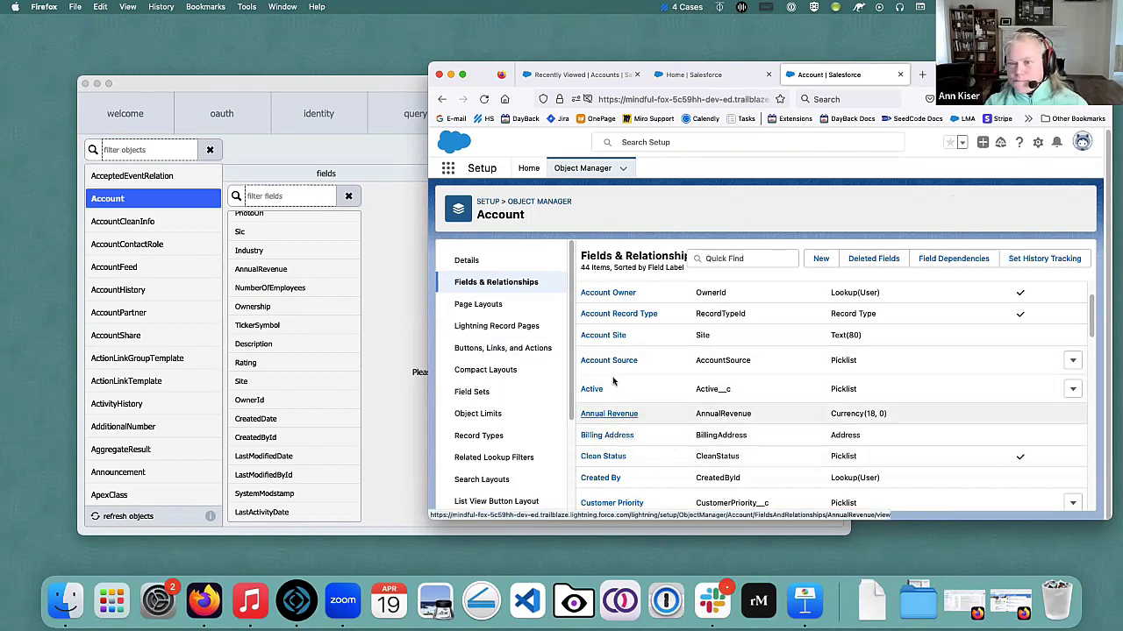
{"action": "left_click", "coordinate": [362, 83]}
{"action": "scroll", "coordinate": [309, 399], "scroll_direction": "down", "scroll_amount": 15}
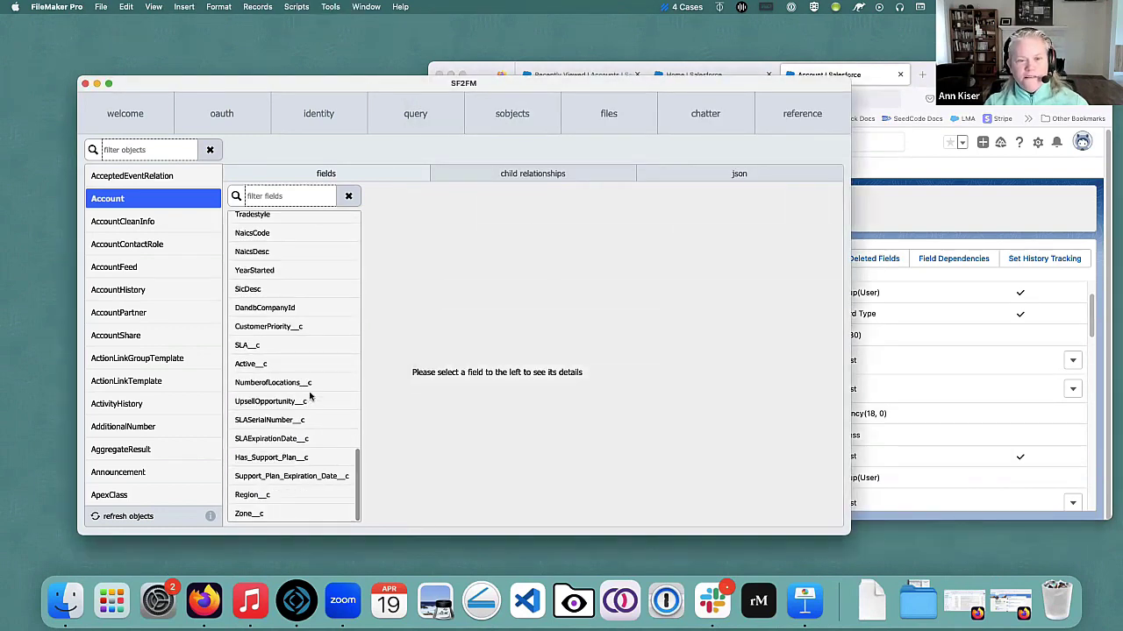
Scroll Account's fields, then list its child relationships such as Account.ParentId and Case.AccountId.
{"action": "scroll", "coordinate": [309, 394], "scroll_direction": "up", "scroll_amount": 1}
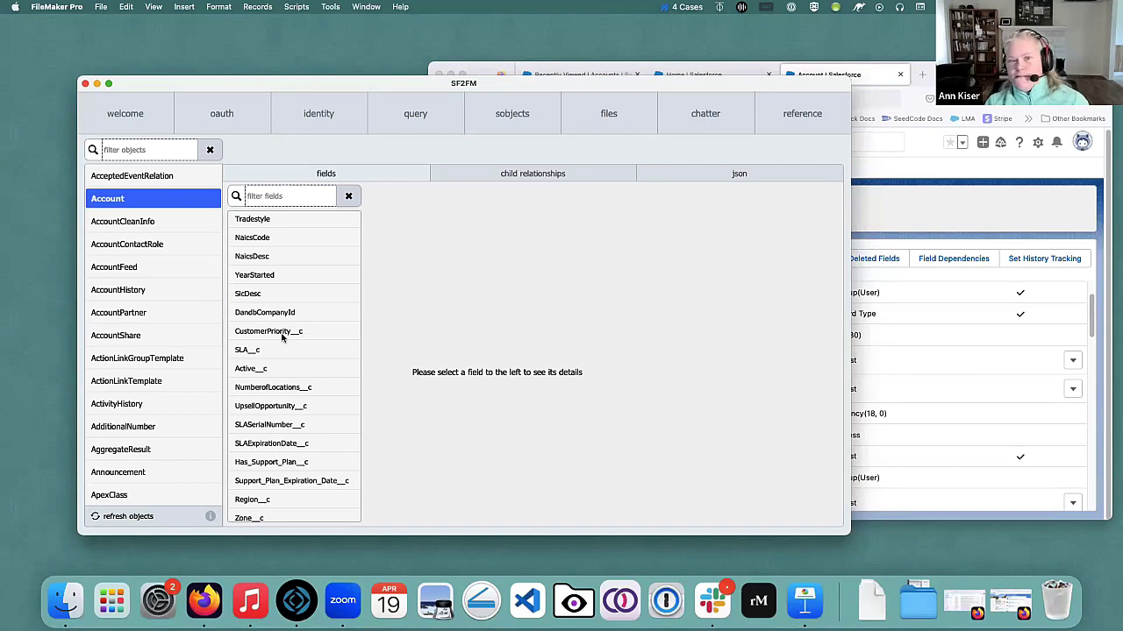
{"action": "scroll", "coordinate": [280, 339], "scroll_direction": "down", "scroll_amount": 1}
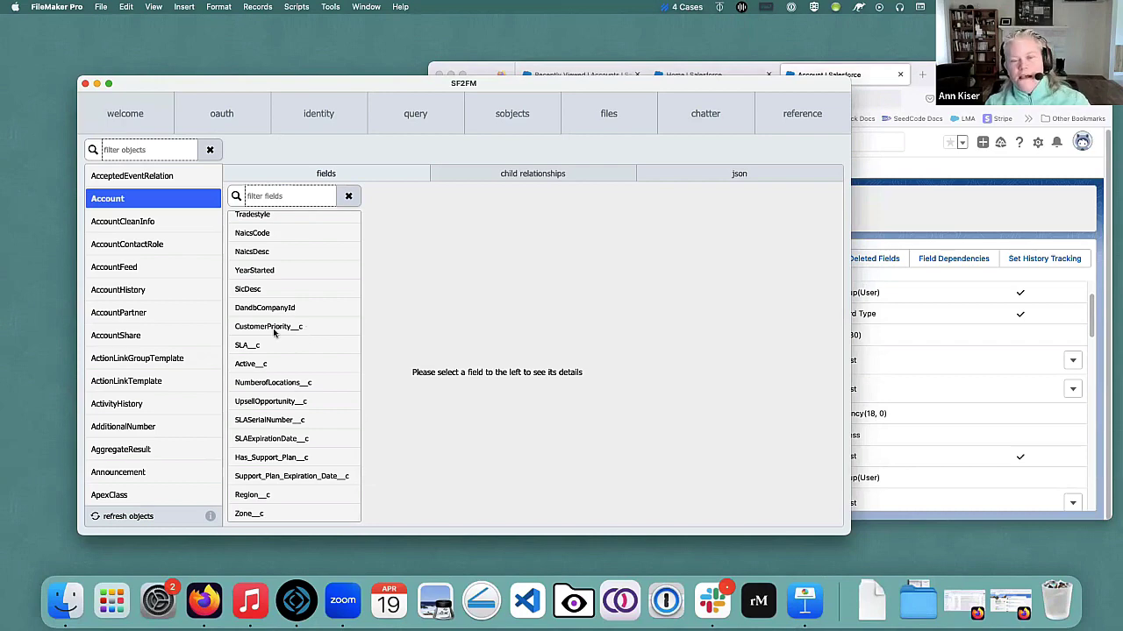
{"action": "scroll", "coordinate": [295, 330], "scroll_direction": "up", "scroll_amount": 1}
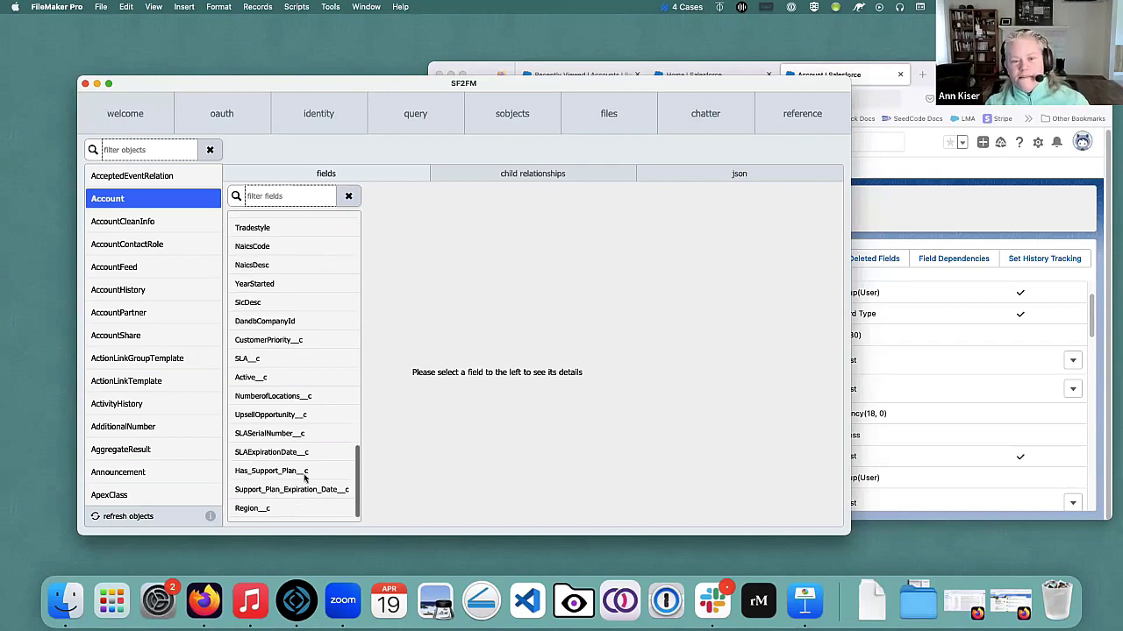
{"action": "scroll", "coordinate": [306, 428], "scroll_direction": "up", "scroll_amount": 5}
{"action": "scroll", "coordinate": [304, 423], "scroll_direction": "up", "scroll_amount": 10}
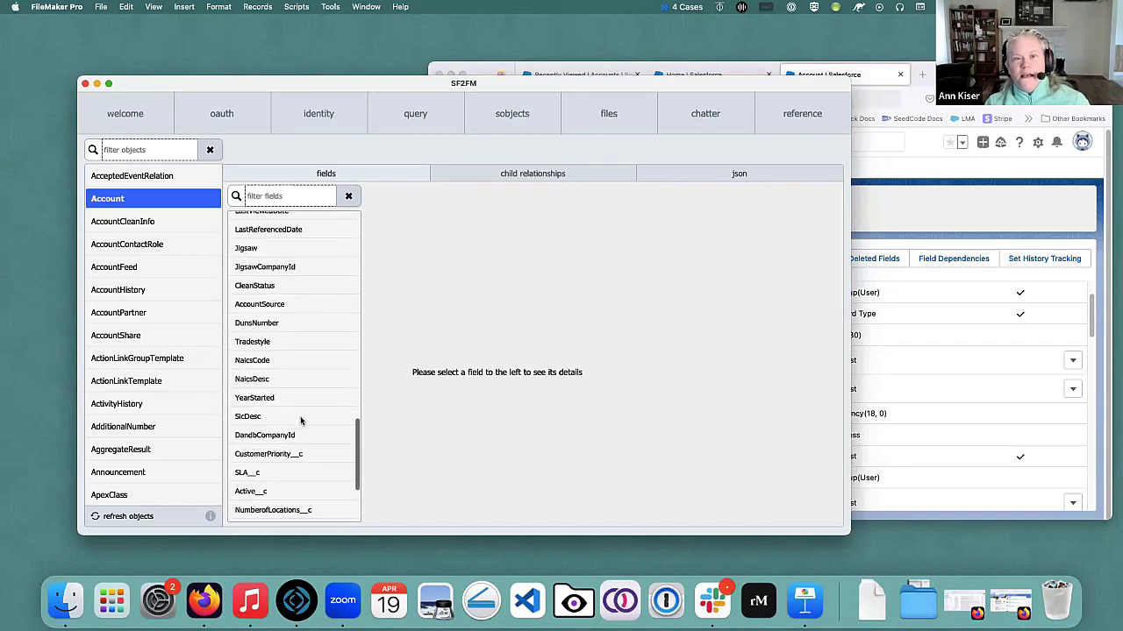
{"action": "left_click", "coordinate": [503, 175]}
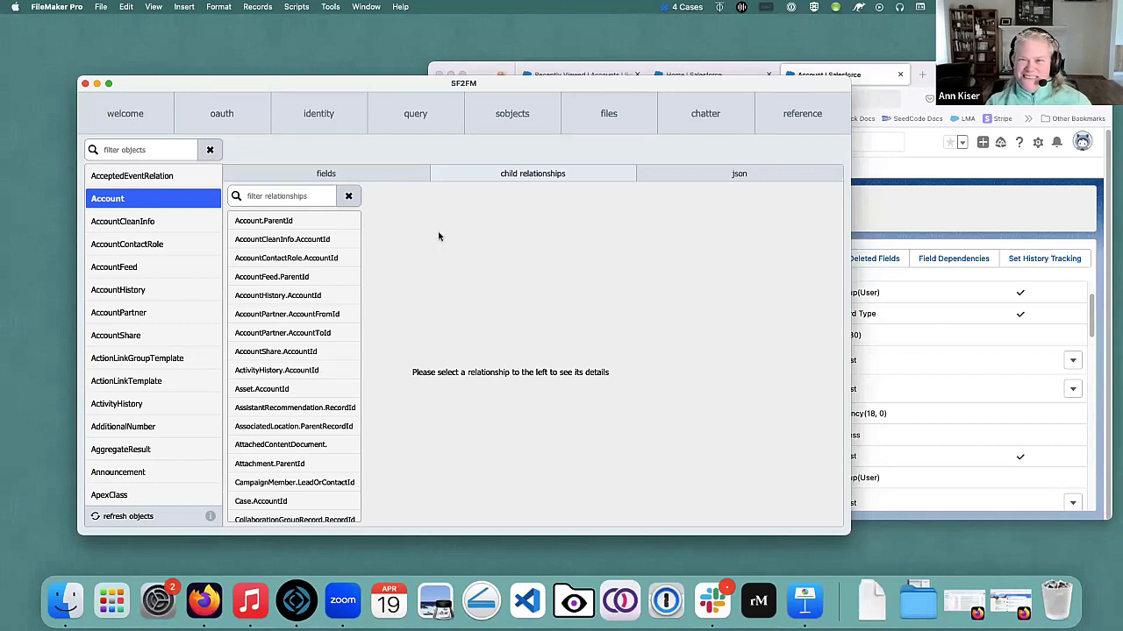
Show the basic example query SELECT Id, Name, Phone, ShippingCity FROM Account.
{"action": "left_click", "coordinate": [412, 117]}
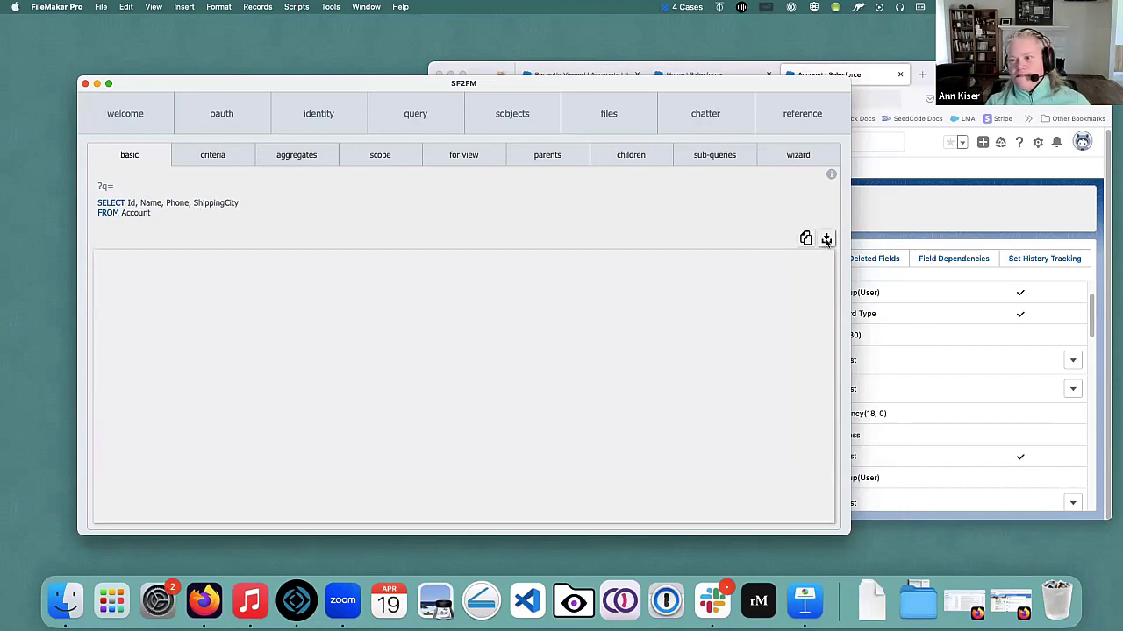
Run the basic Account query to get JSON records, then bring up Salesforce Setup Home.
{"action": "left_click", "coordinate": [826, 239]}
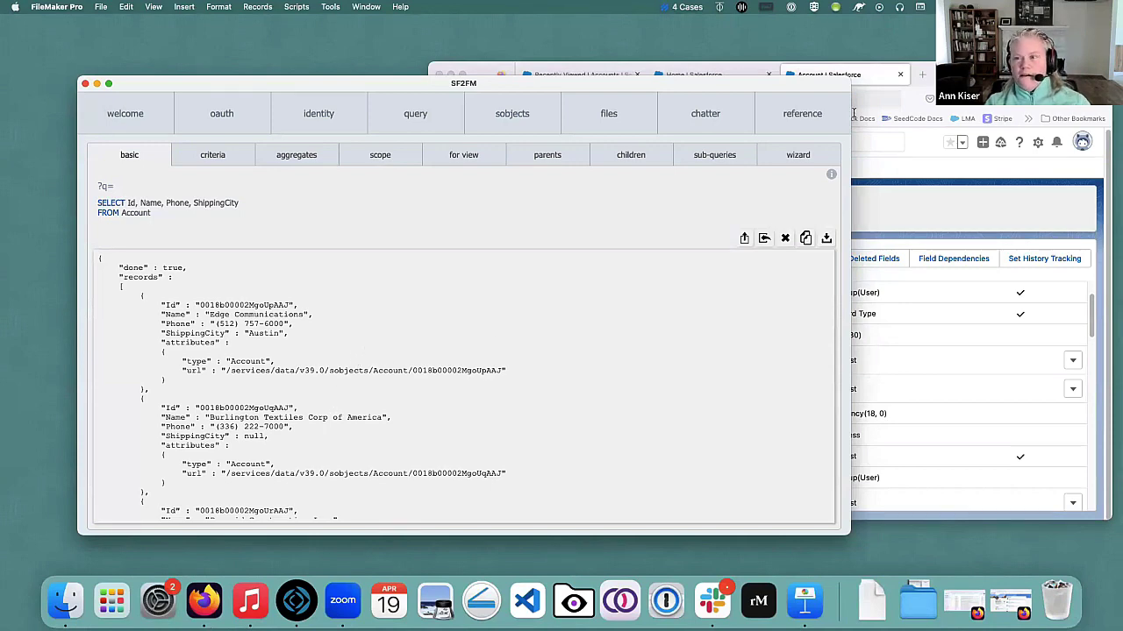
{"action": "left_click", "coordinate": [898, 217]}
{"action": "left_click", "coordinate": [528, 168]}
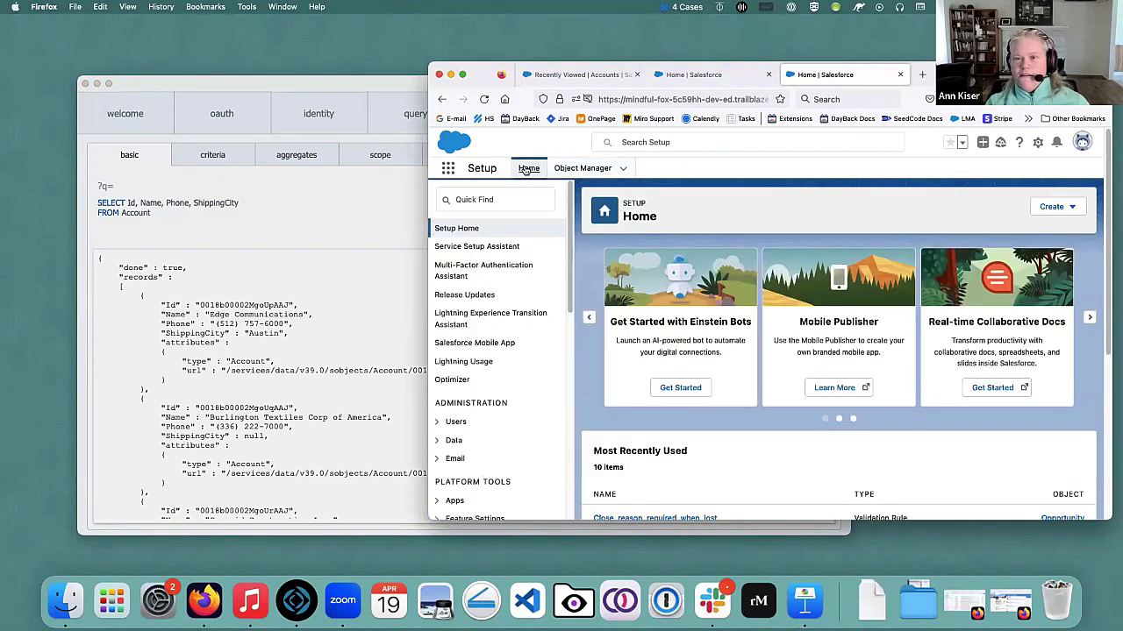
Open the Sales app's Accounts list with the All Accounts view.
{"action": "left_click", "coordinate": [449, 170]}
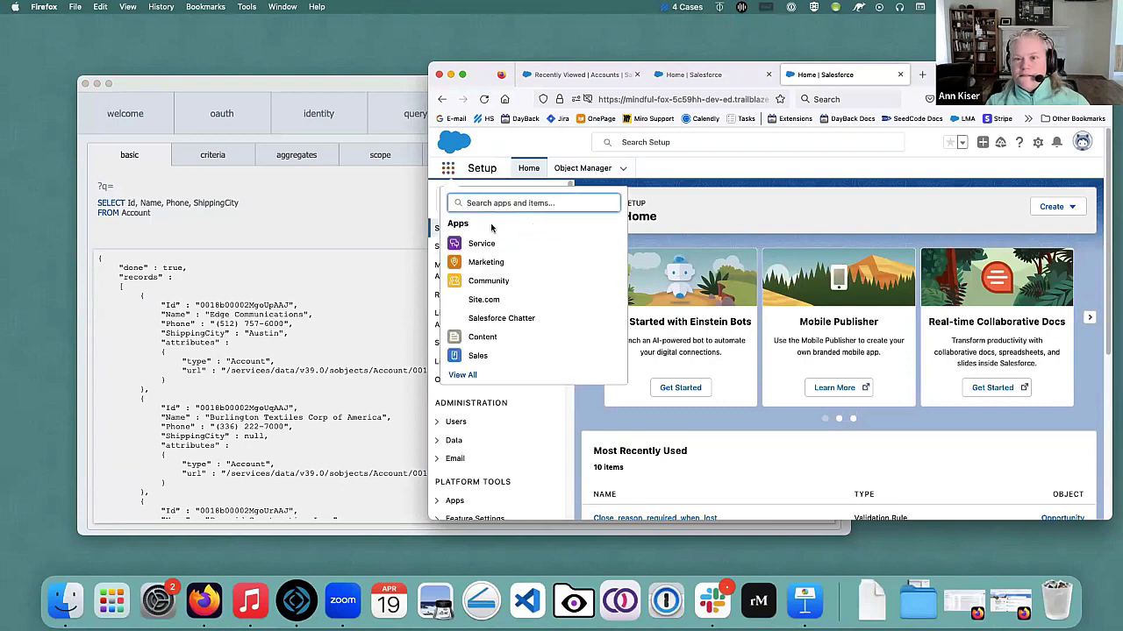
{"action": "left_click", "coordinate": [488, 359]}
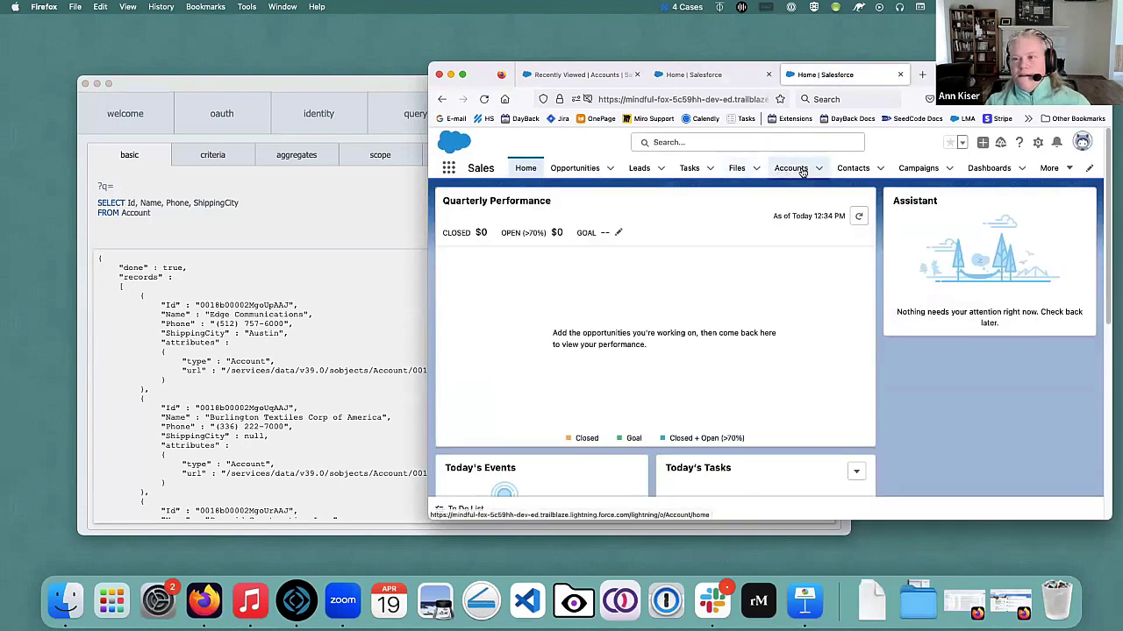
{"action": "left_click", "coordinate": [800, 170]}
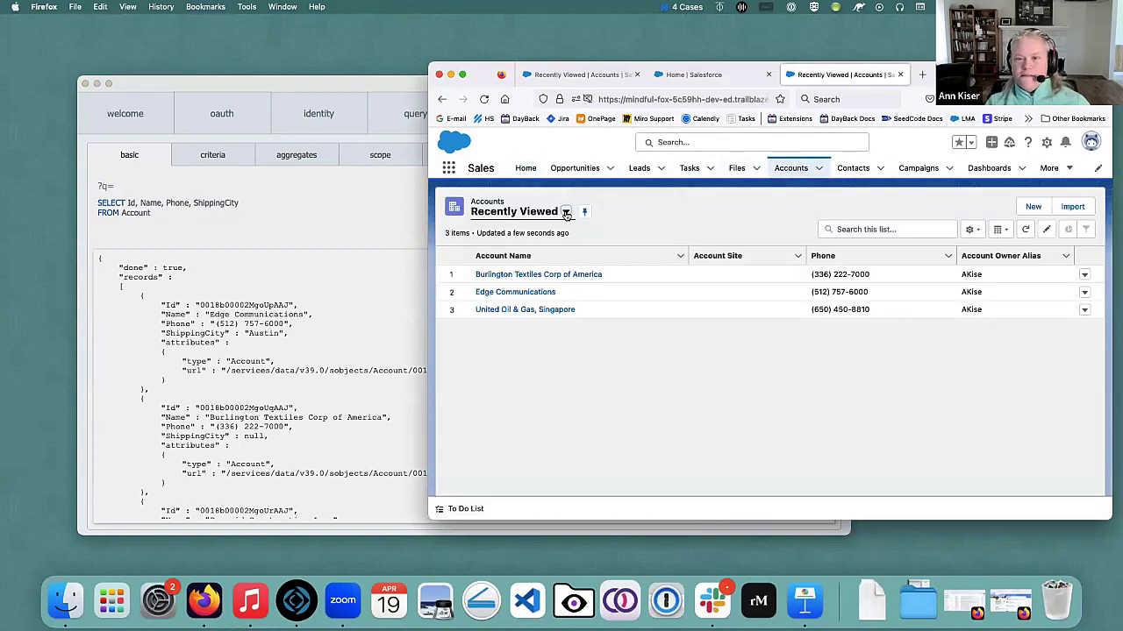
{"action": "left_click", "coordinate": [565, 212]}
{"action": "left_click", "coordinate": [516, 254]}
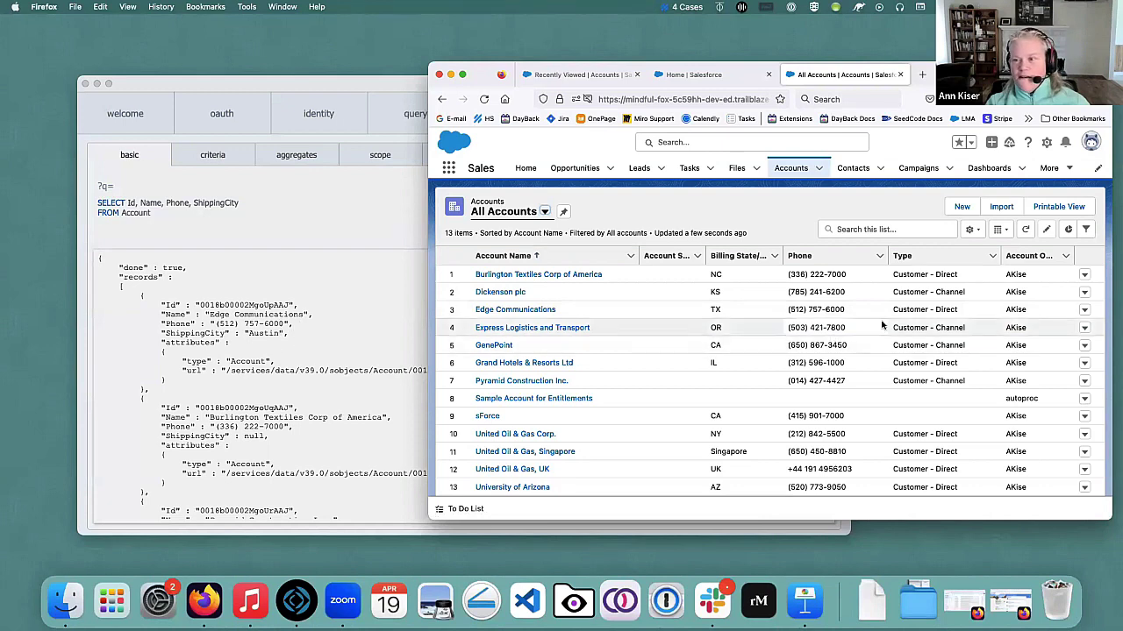
Open the Edge Communications account record.
{"action": "left_click", "coordinate": [501, 310]}
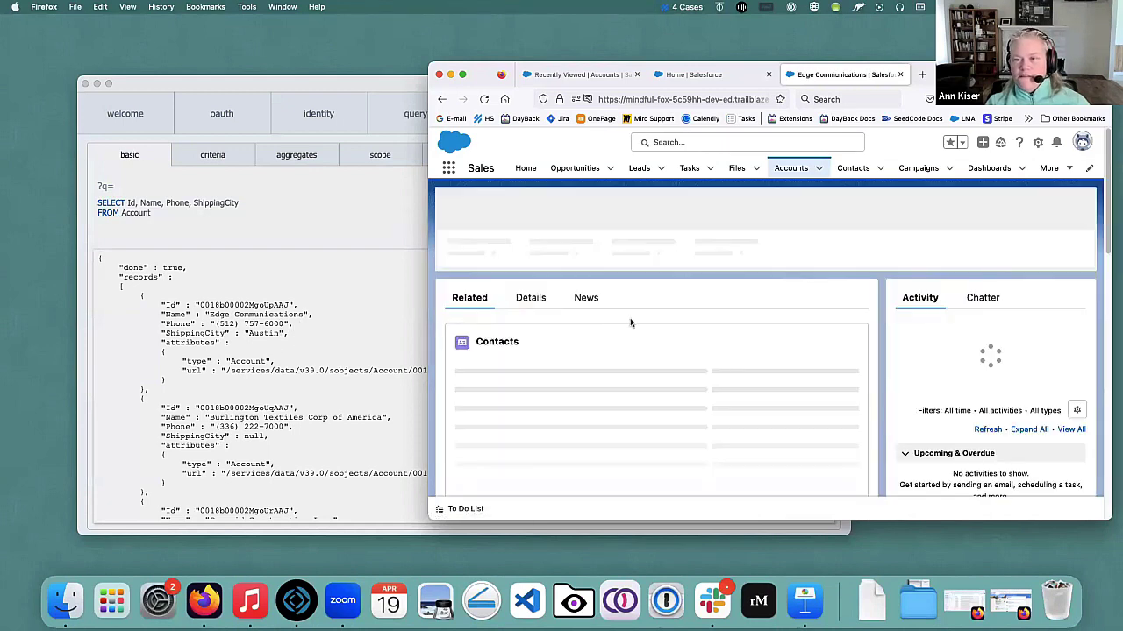
{"action": "scroll", "coordinate": [671, 351], "scroll_direction": "down", "scroll_amount": 8}
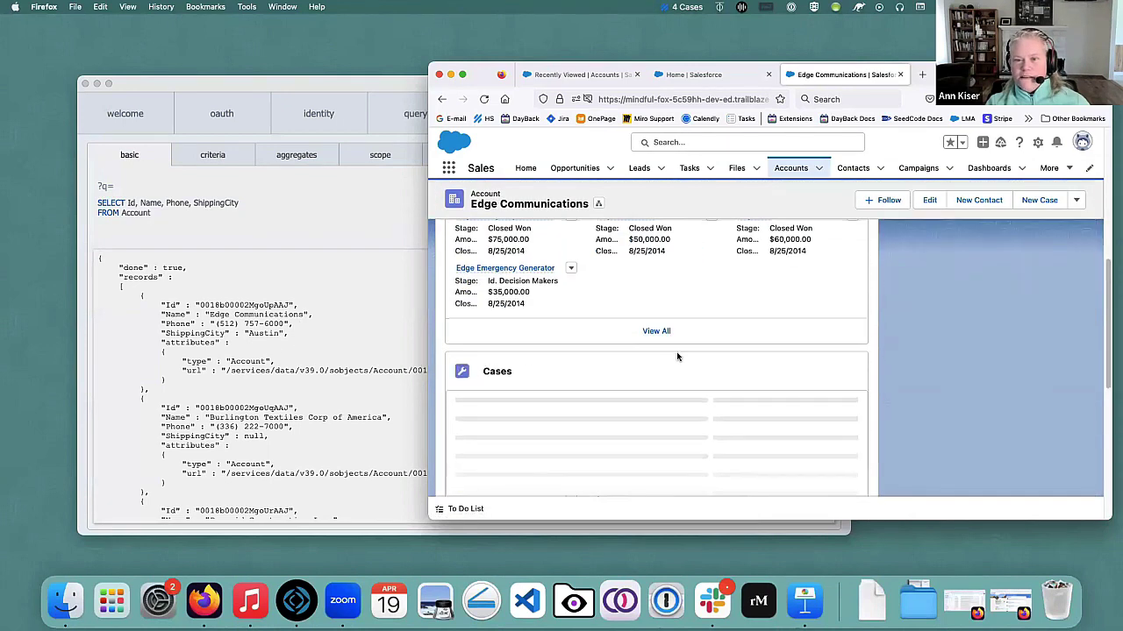
{"action": "scroll", "coordinate": [693, 356], "scroll_direction": "down", "scroll_amount": 3}
{"action": "scroll", "coordinate": [704, 355], "scroll_direction": "down", "scroll_amount": 2}
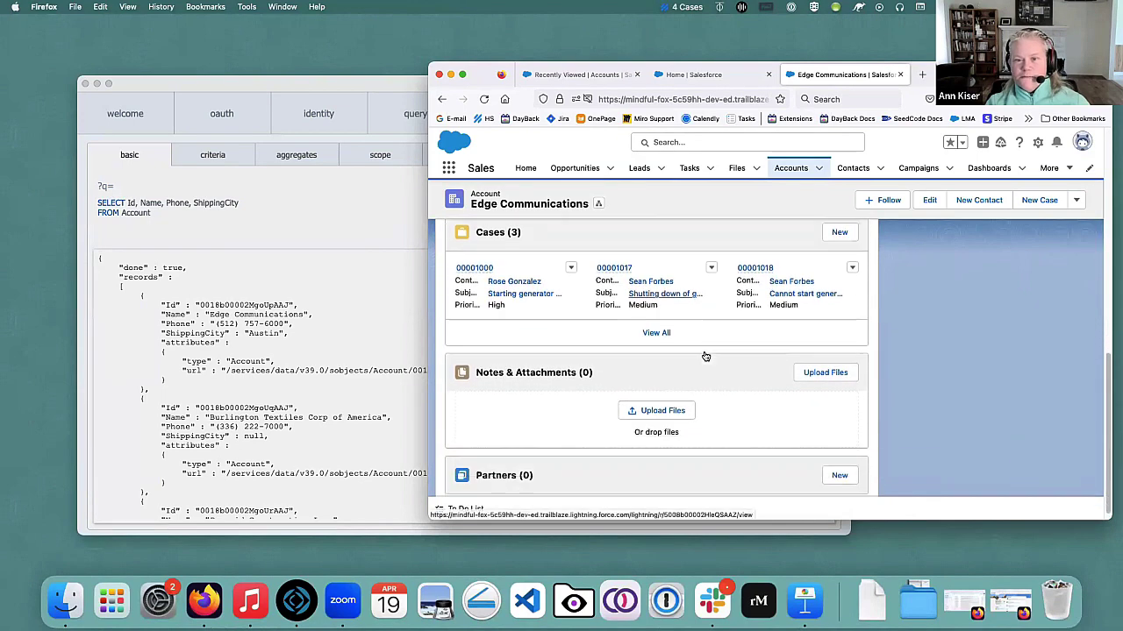
{"action": "scroll", "coordinate": [707, 353], "scroll_direction": "up", "scroll_amount": 5}
{"action": "scroll", "coordinate": [711, 355], "scroll_direction": "up", "scroll_amount": 5}
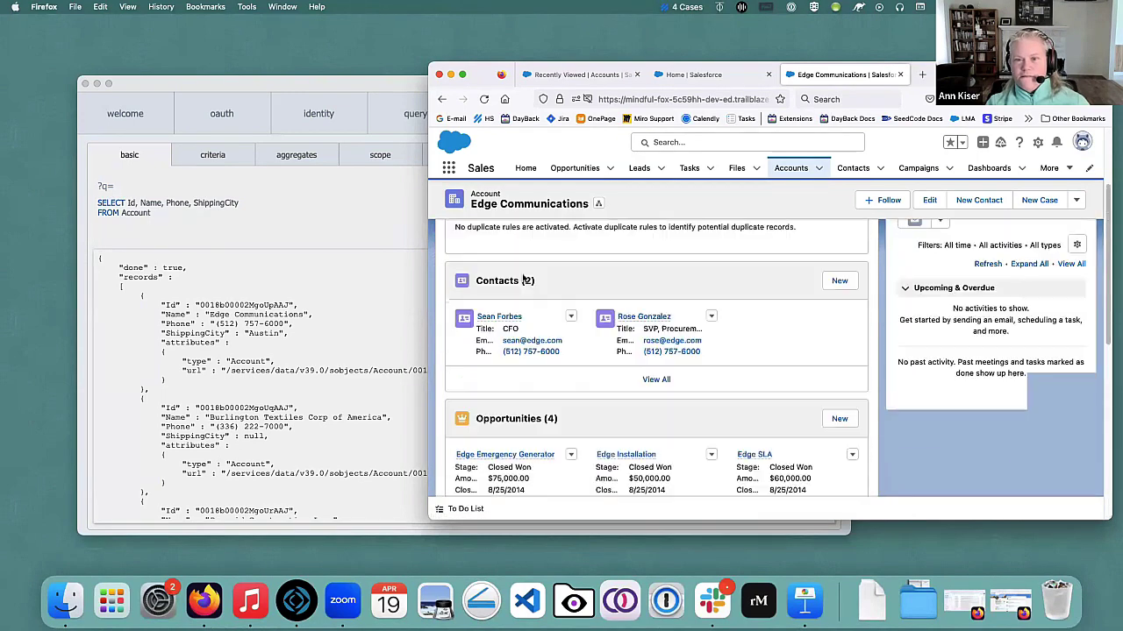
Review Edge Communications' detail fields, then return to the SF2FM results.
{"action": "left_click", "coordinate": [527, 298]}
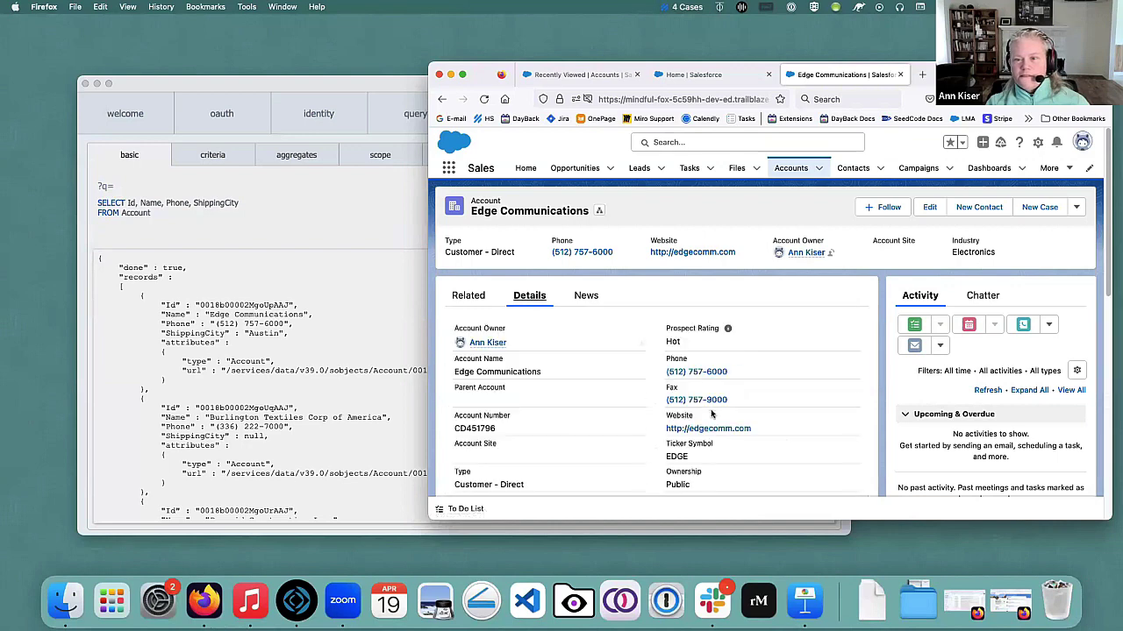
{"action": "scroll", "coordinate": [727, 365], "scroll_direction": "down", "scroll_amount": 5}
{"action": "scroll", "coordinate": [727, 365], "scroll_direction": "down", "scroll_amount": 3}
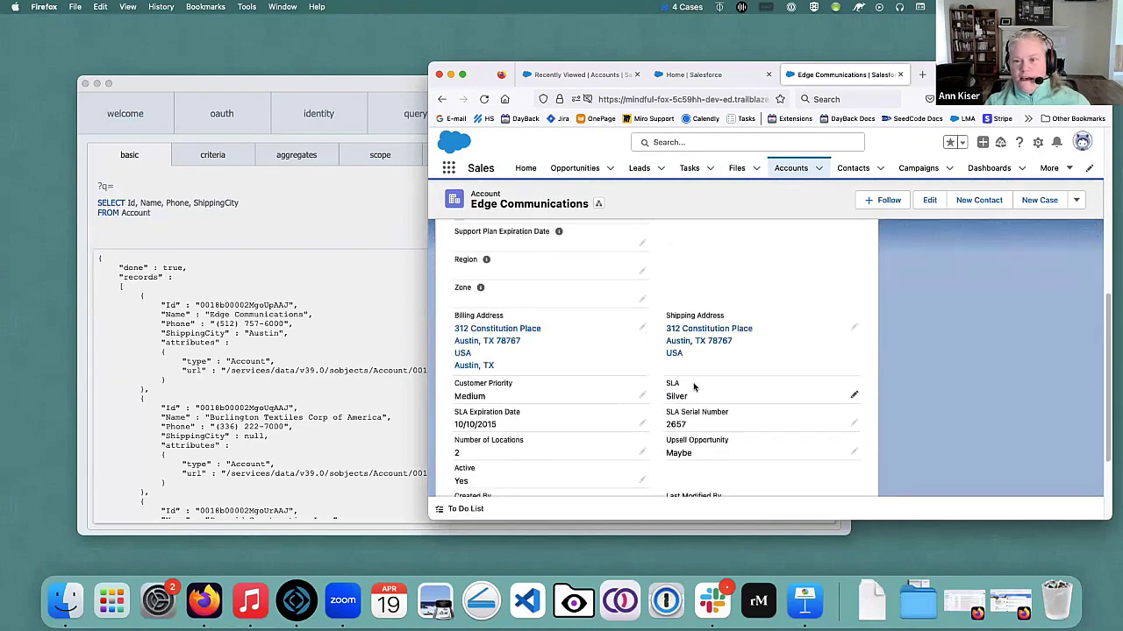
{"action": "scroll", "coordinate": [699, 379], "scroll_direction": "down", "scroll_amount": 1}
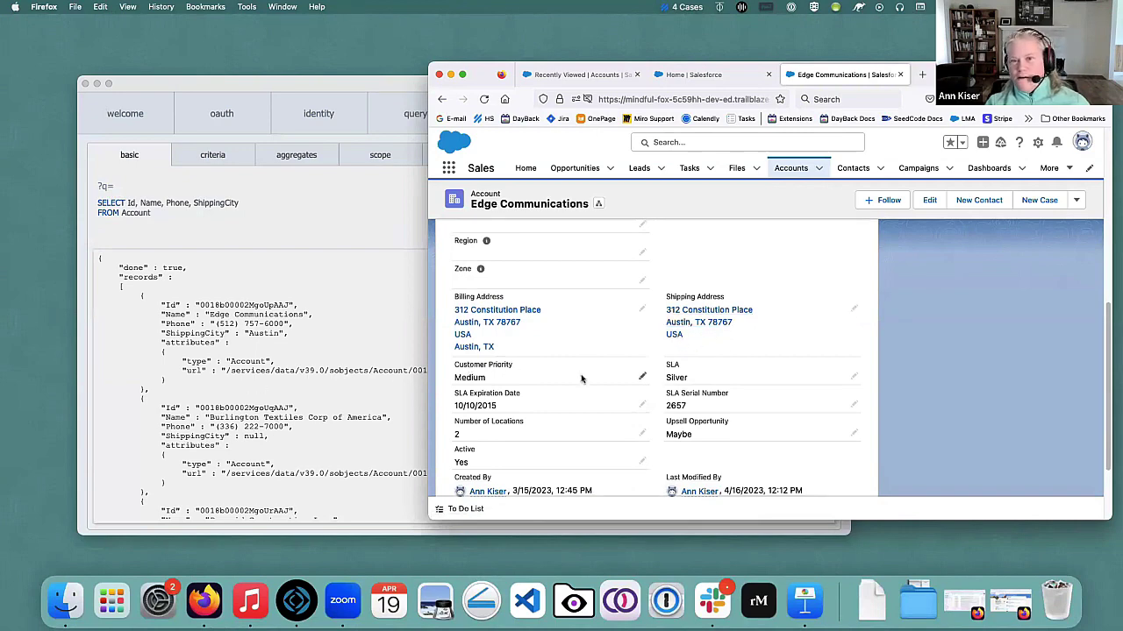
{"action": "scroll", "coordinate": [581, 376], "scroll_direction": "up", "scroll_amount": 5}
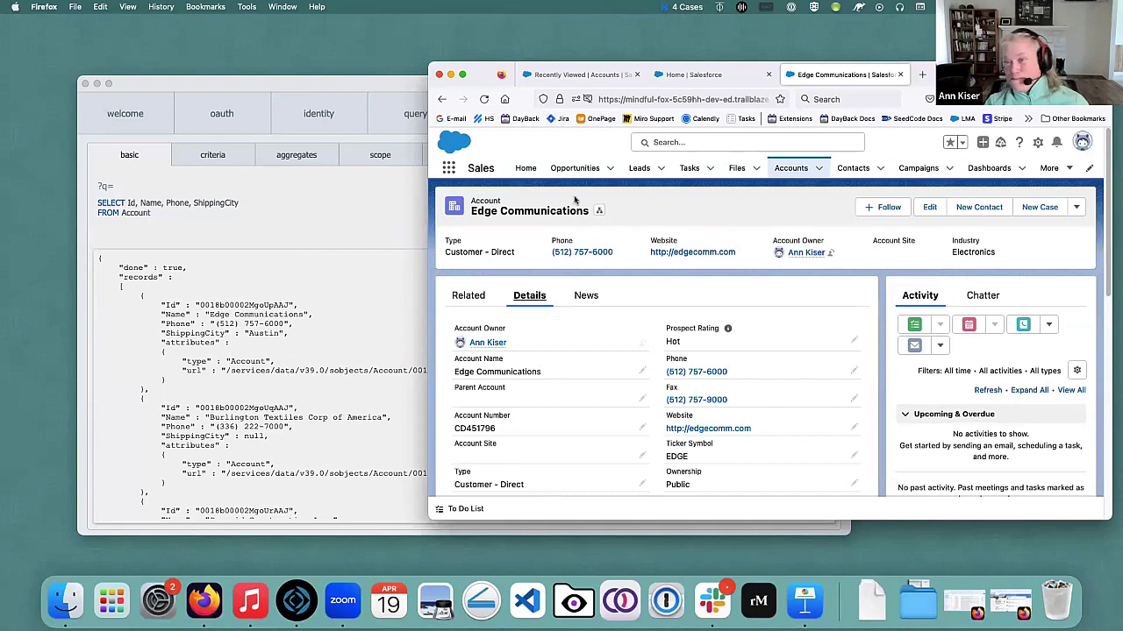
{"action": "left_click", "coordinate": [349, 84]}
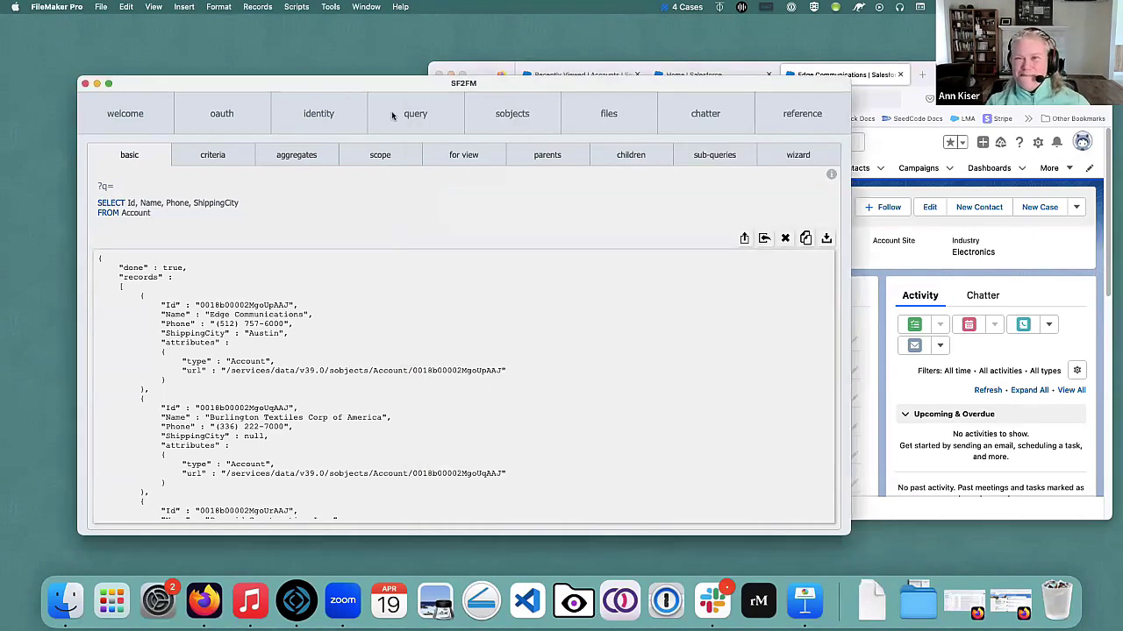
Nudge the SF2FM window up-left, check the Salesforce account page, and return to SF2FM.
{"action": "left_click_drag", "start_coordinate": [390, 94], "coordinate": [372, 81]}
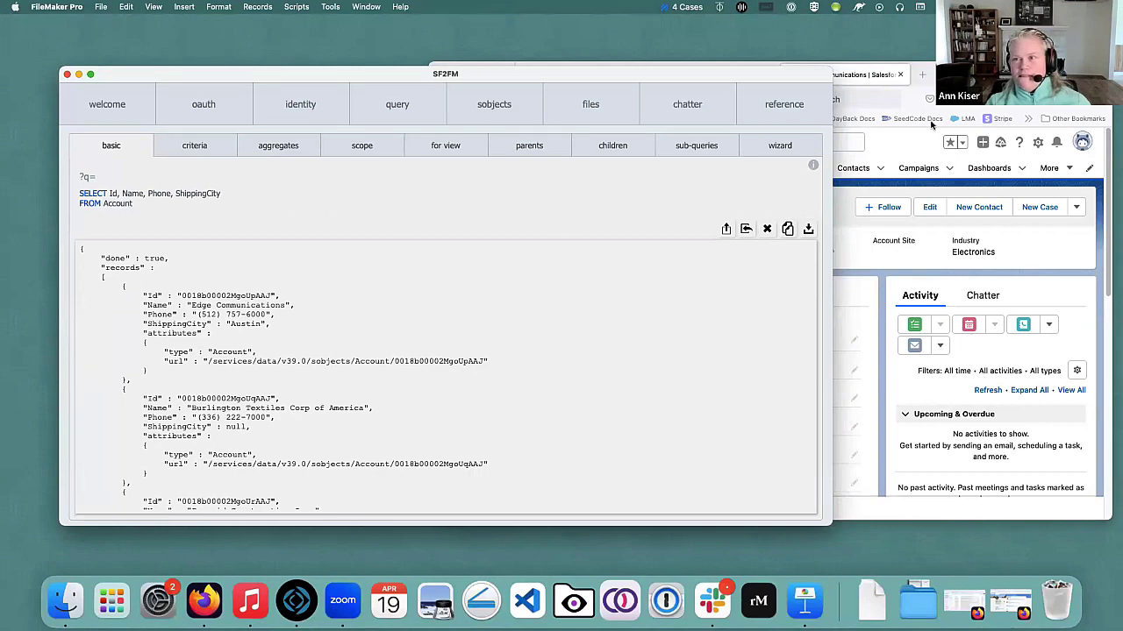
{"action": "key", "text": "super+Tab"}
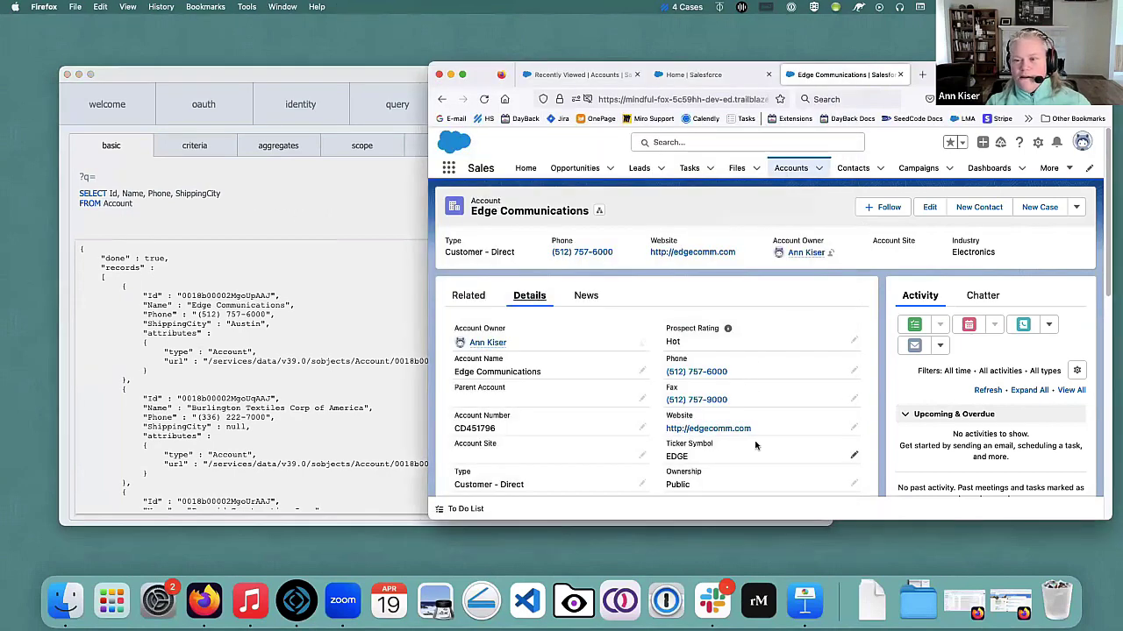
{"action": "scroll", "coordinate": [601, 424], "scroll_direction": "down", "scroll_amount": 2}
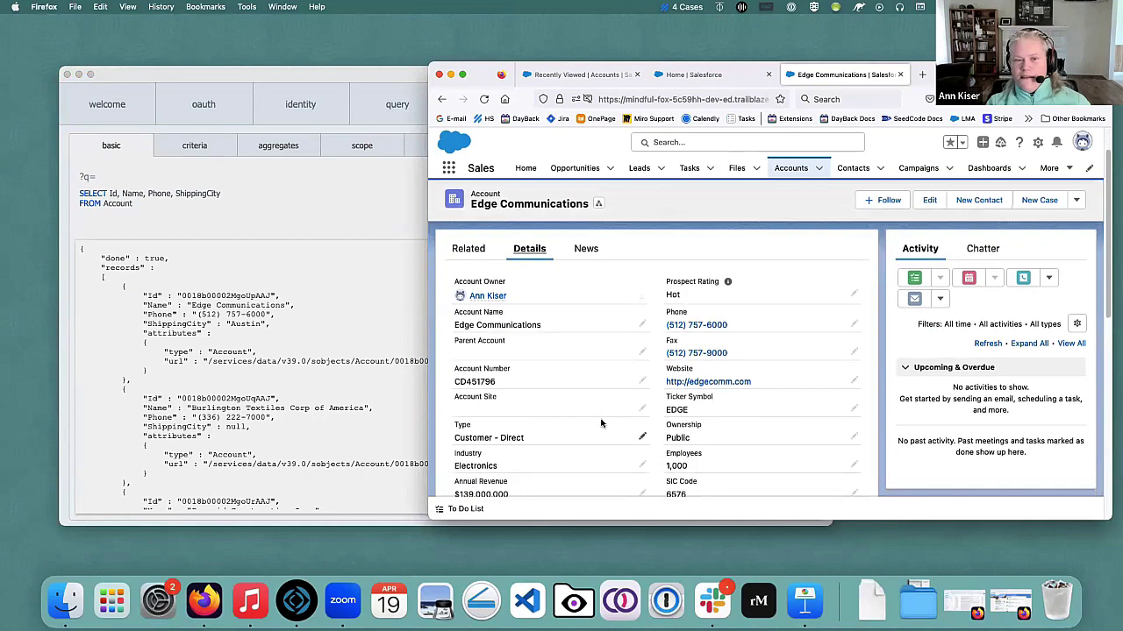
{"action": "scroll", "coordinate": [601, 424], "scroll_direction": "down", "scroll_amount": 1}
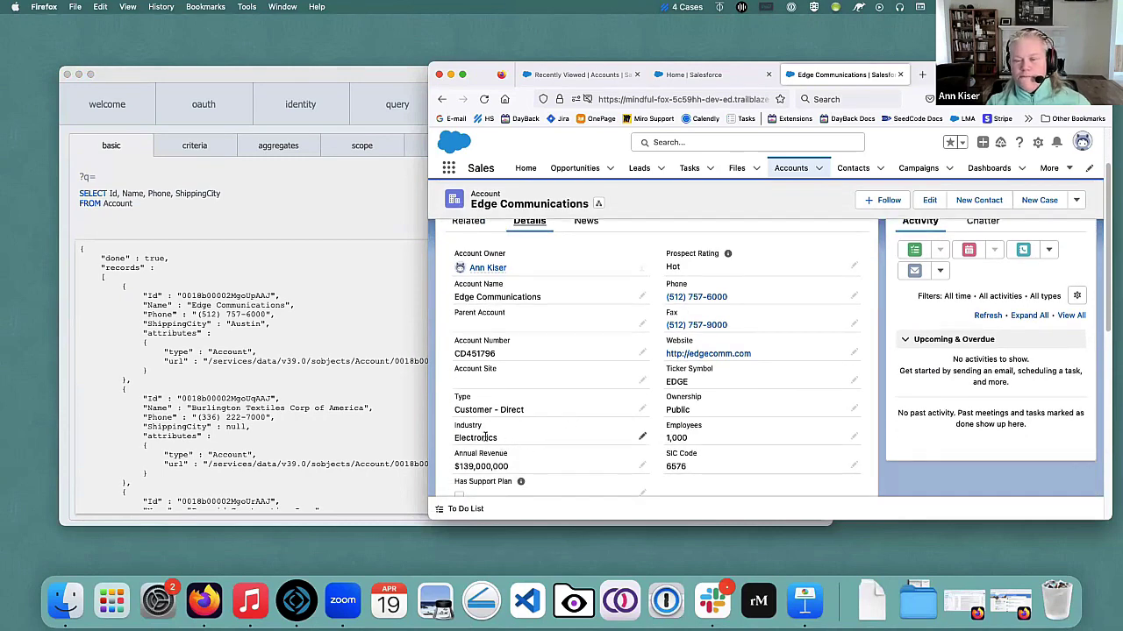
{"action": "left_click", "coordinate": [334, 210]}
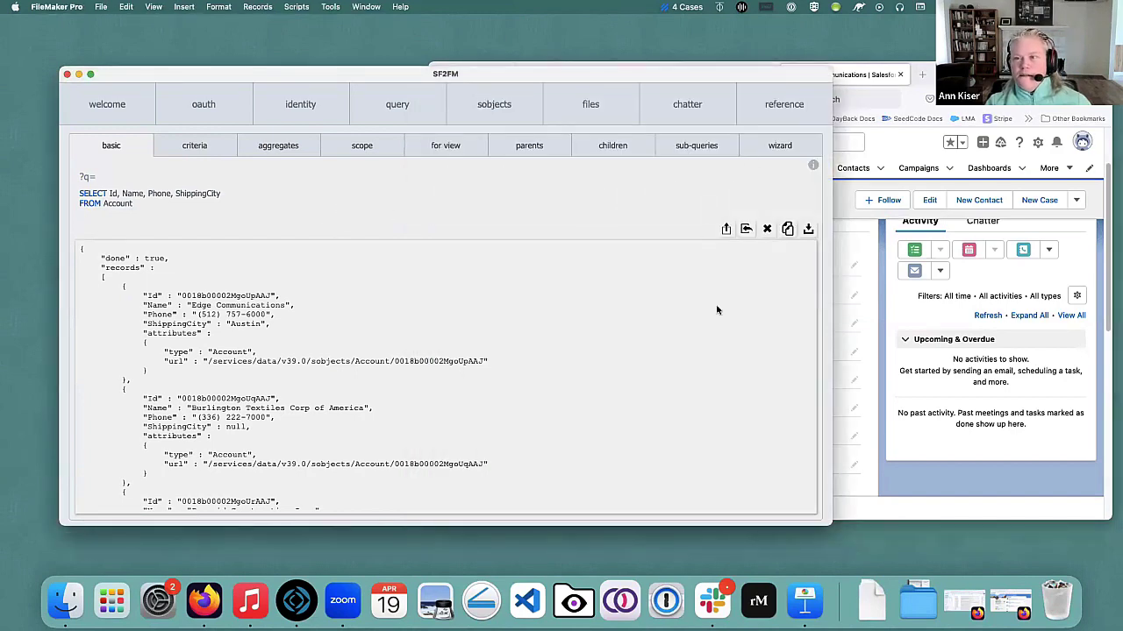
Open the object reference browser and show Account's child relationships.
{"action": "left_click", "coordinate": [784, 104]}
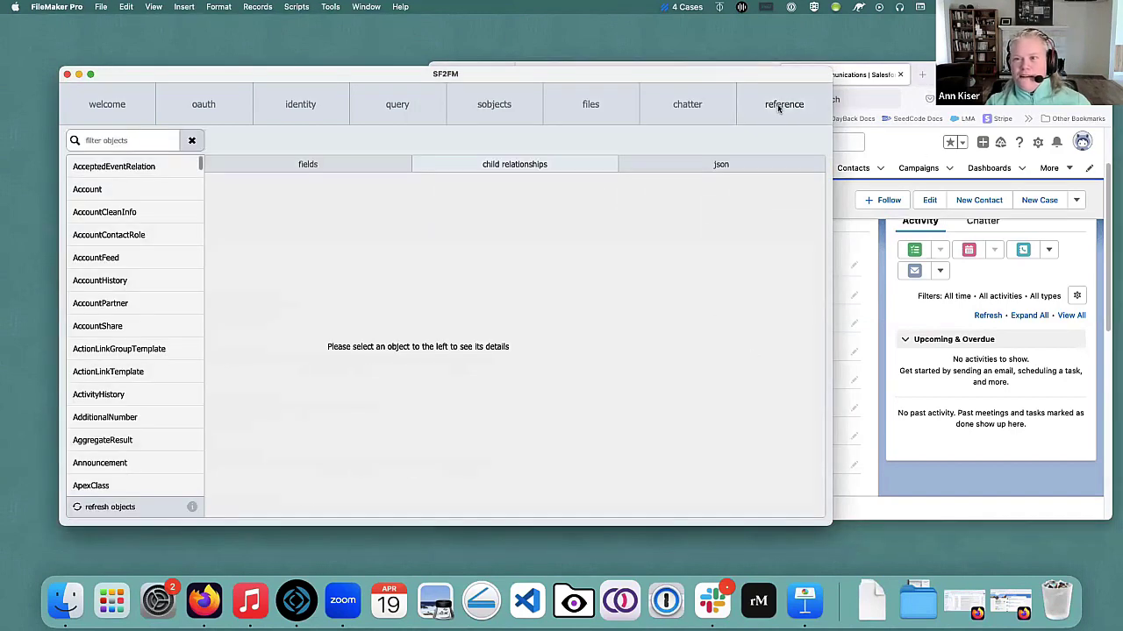
{"action": "key", "text": "super+Tab"}
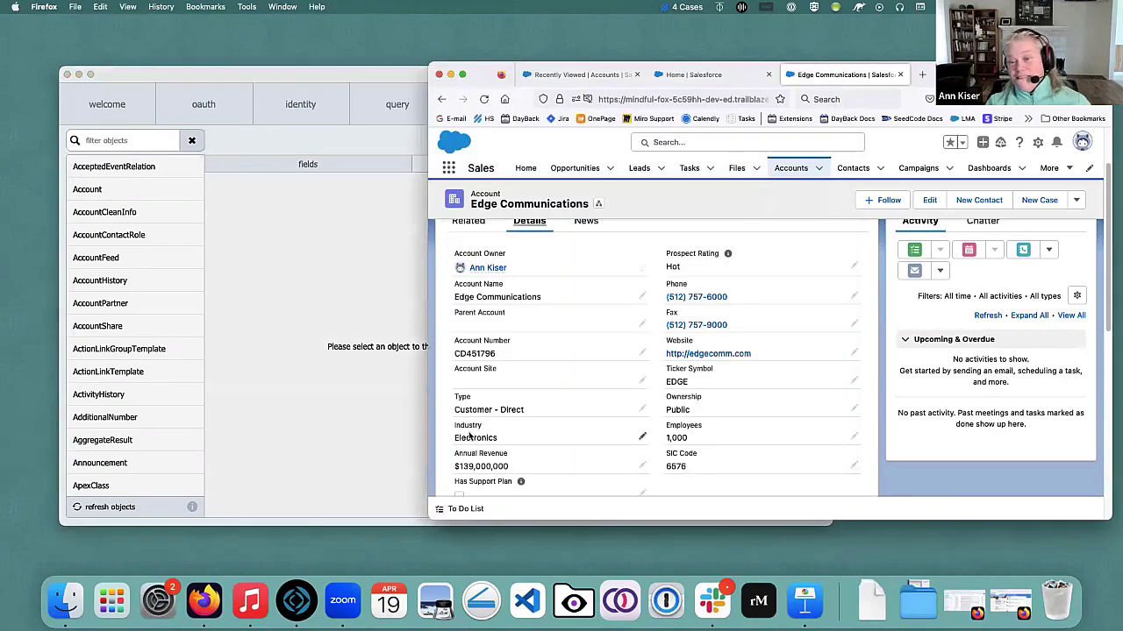
{"action": "left_click", "coordinate": [395, 78]}
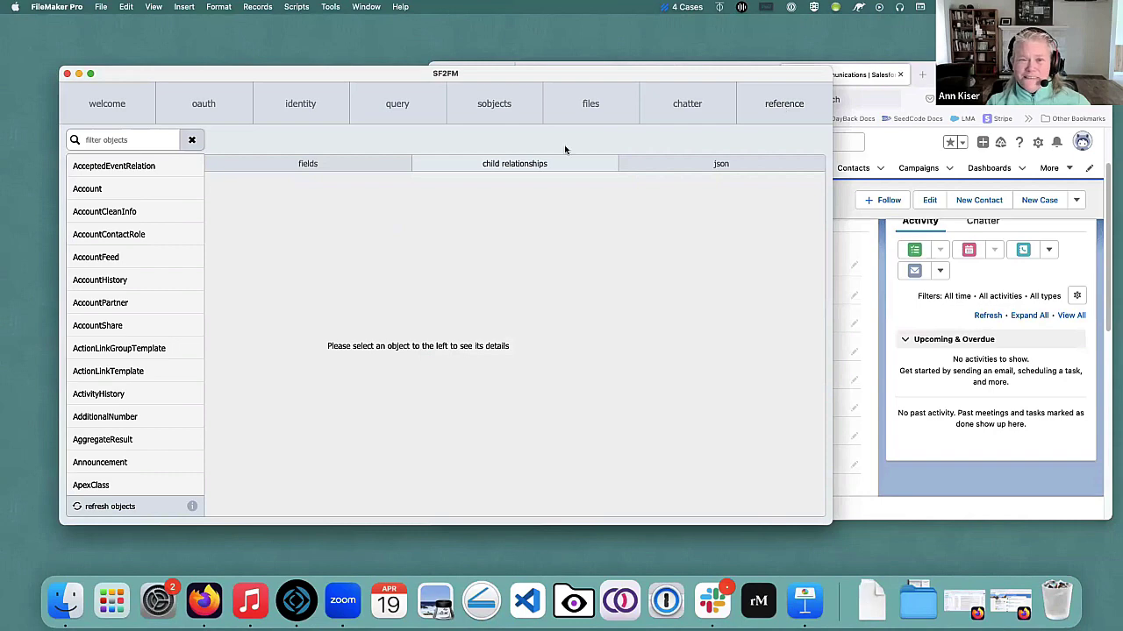
{"action": "left_click", "coordinate": [99, 190]}
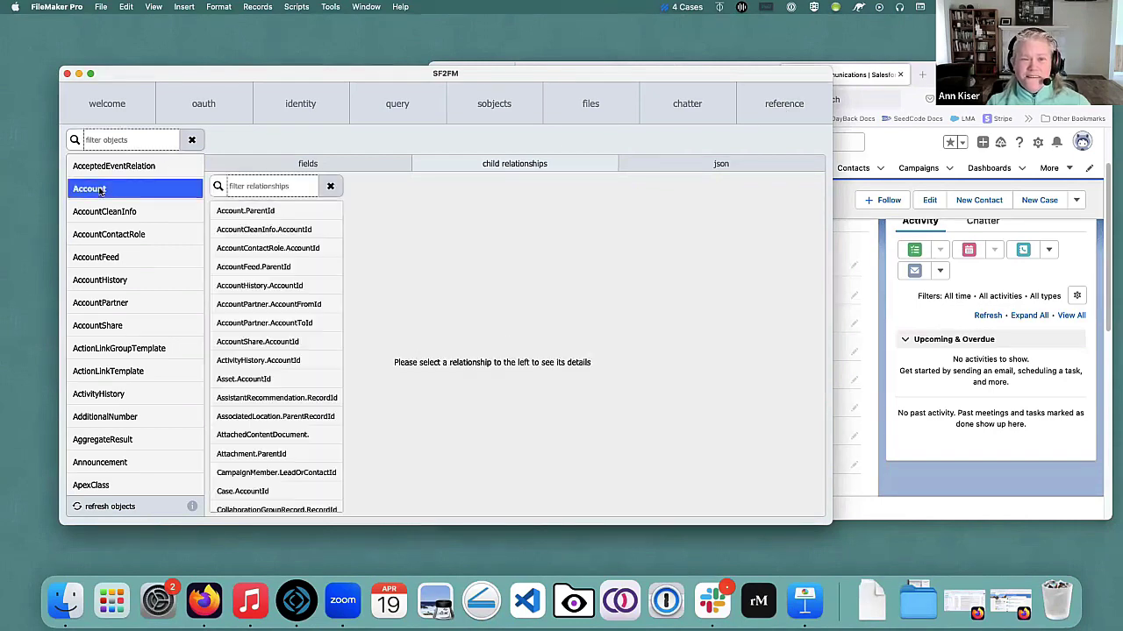
{"action": "scroll", "coordinate": [265, 294], "scroll_direction": "down", "scroll_amount": 3}
{"action": "scroll", "coordinate": [265, 298], "scroll_direction": "down", "scroll_amount": 8}
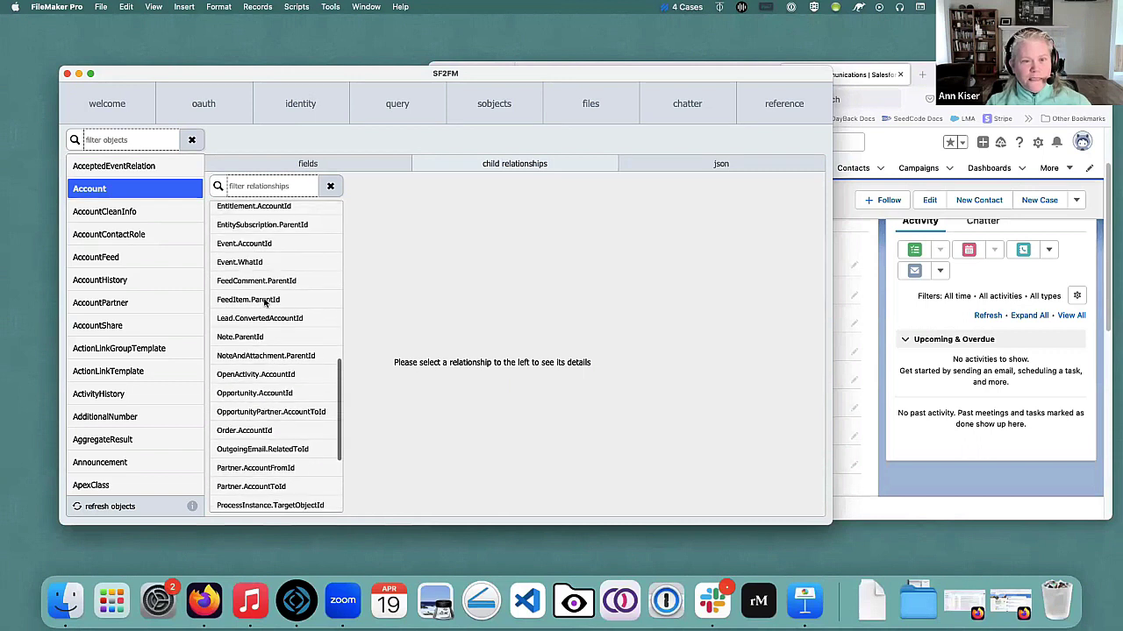
Filter the child relationships by 'In', then clear the filter and scroll the list.
{"action": "left_click", "coordinate": [261, 188]}
{"action": "type", "text": "Indust"}
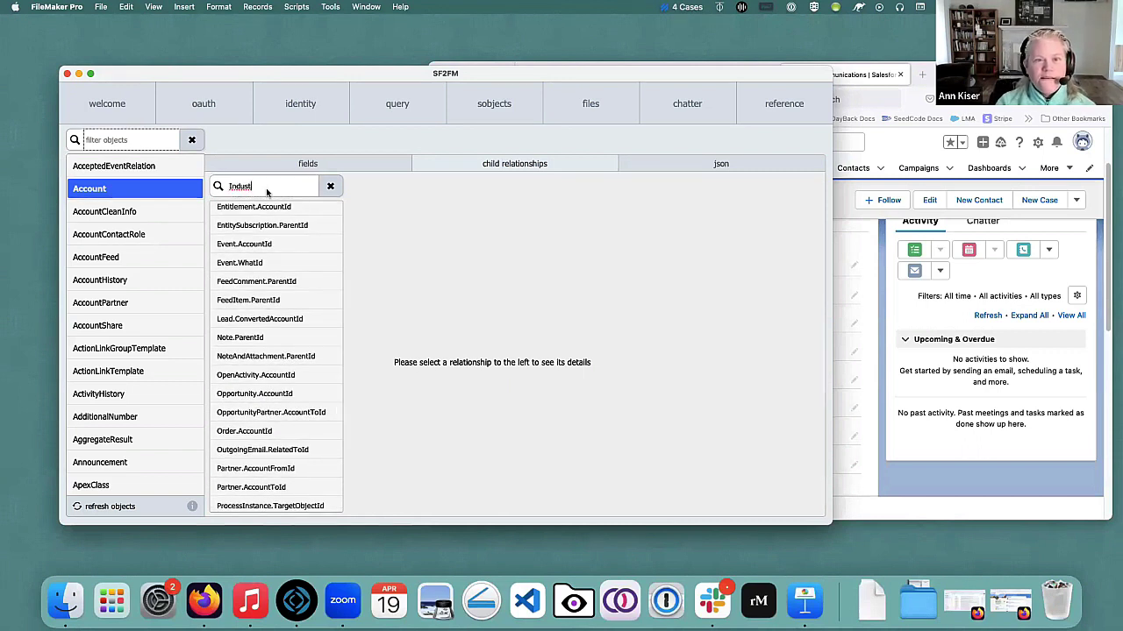
{"action": "key", "text": "Tab"}
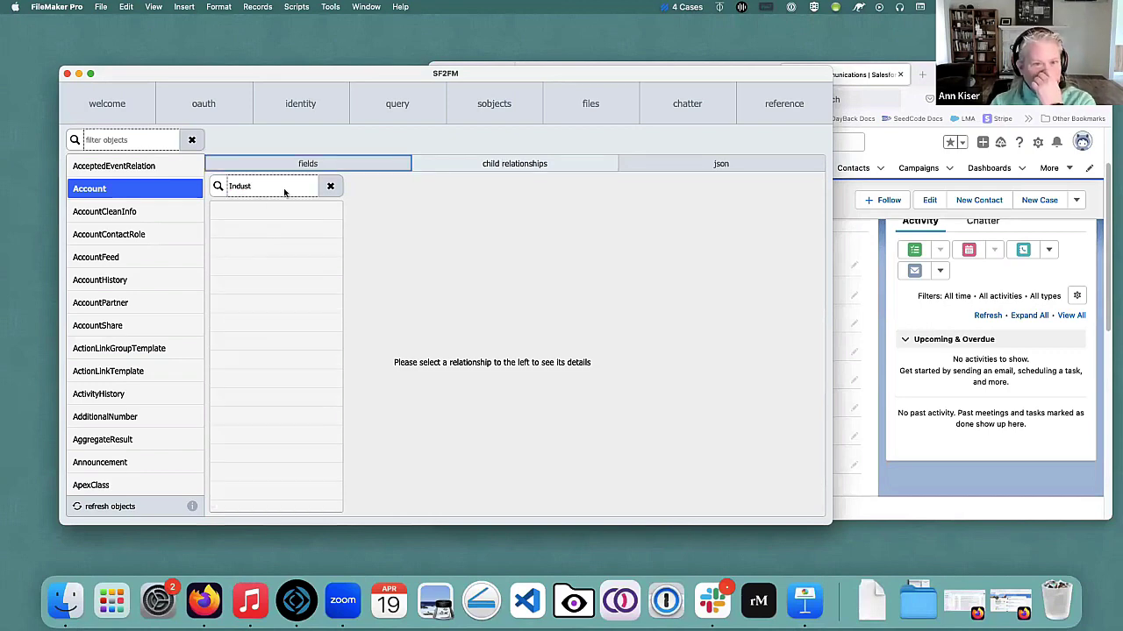
{"action": "left_click", "coordinate": [331, 187]}
{"action": "scroll", "coordinate": [289, 302], "scroll_direction": "down", "scroll_amount": 1}
{"action": "scroll", "coordinate": [286, 305], "scroll_direction": "down", "scroll_amount": 5}
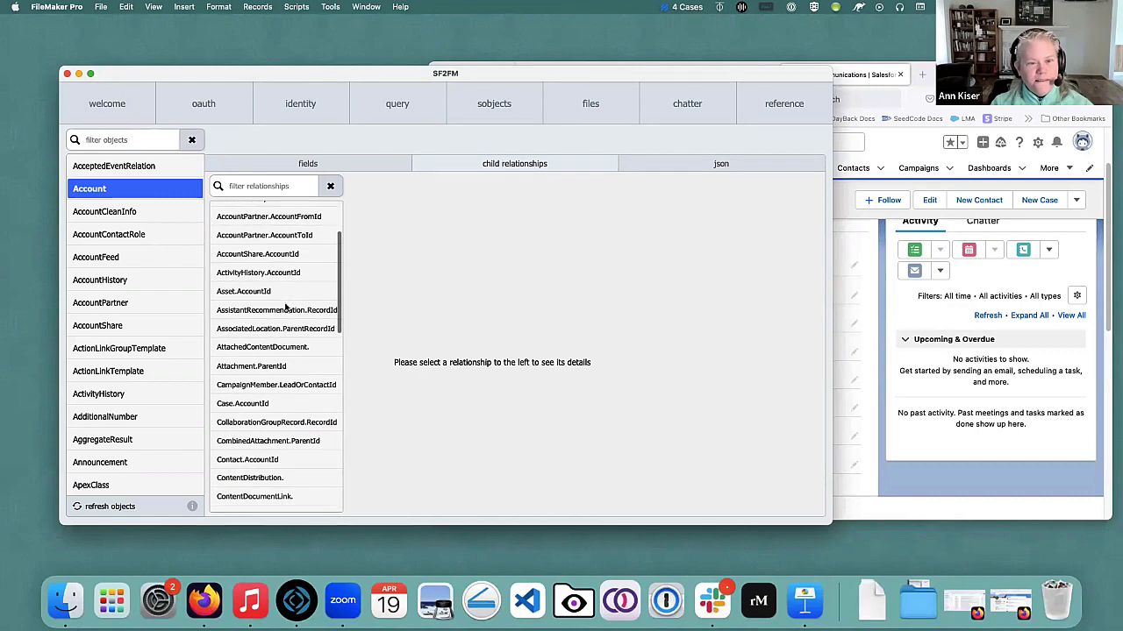
{"action": "scroll", "coordinate": [285, 307], "scroll_direction": "down", "scroll_amount": 4}
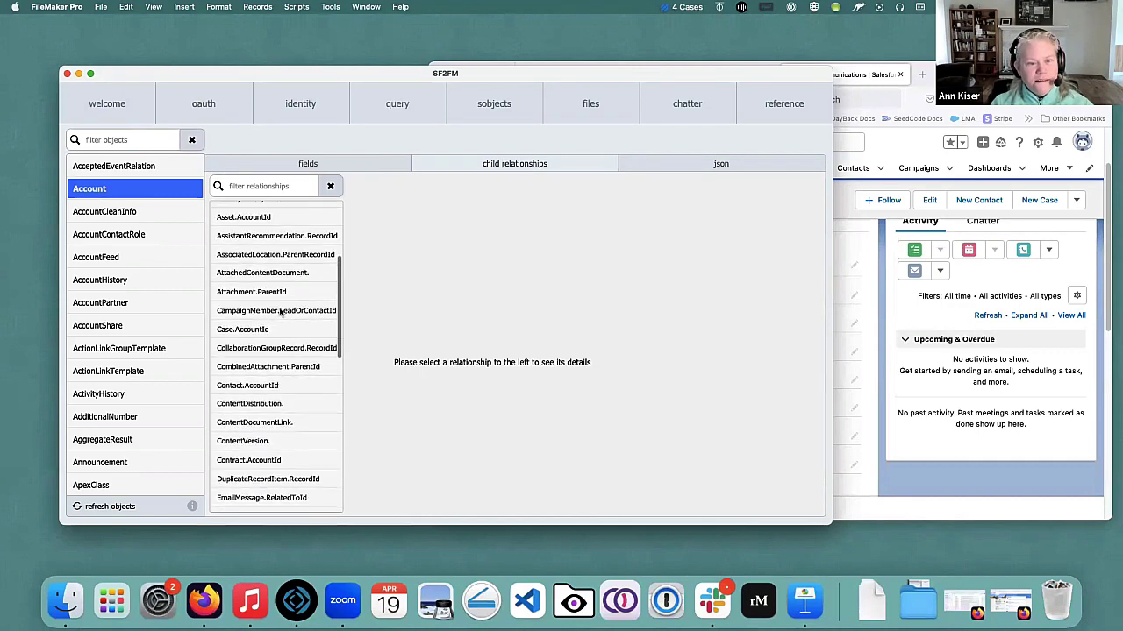
{"action": "scroll", "coordinate": [279, 312], "scroll_direction": "down", "scroll_amount": 2}
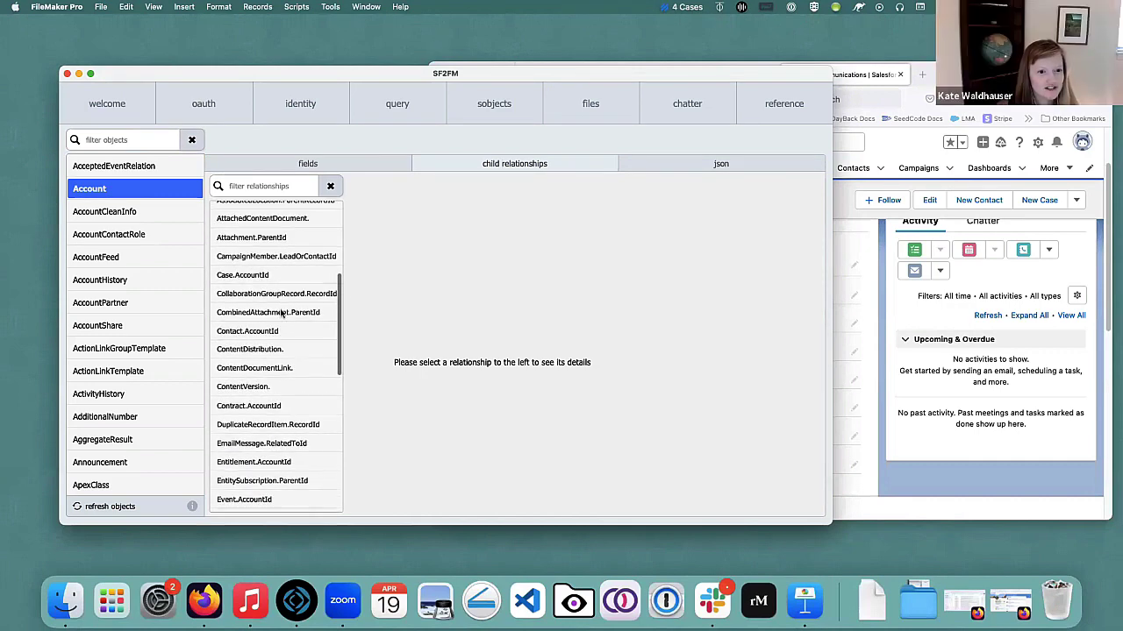
{"action": "scroll", "coordinate": [280, 312], "scroll_direction": "down", "scroll_amount": 1}
Filter Account's fields for 'Indus' to confirm the Industry field exists.
{"action": "left_click", "coordinate": [316, 166]}
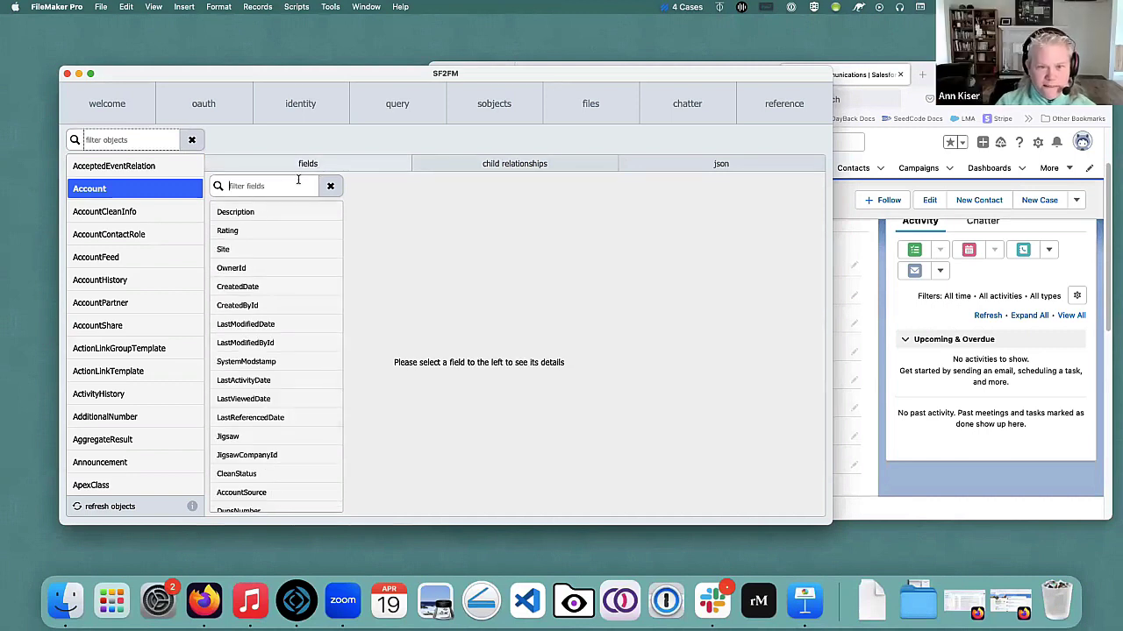
{"action": "left_click", "coordinate": [283, 186]}
{"action": "type", "text": "Indus"}
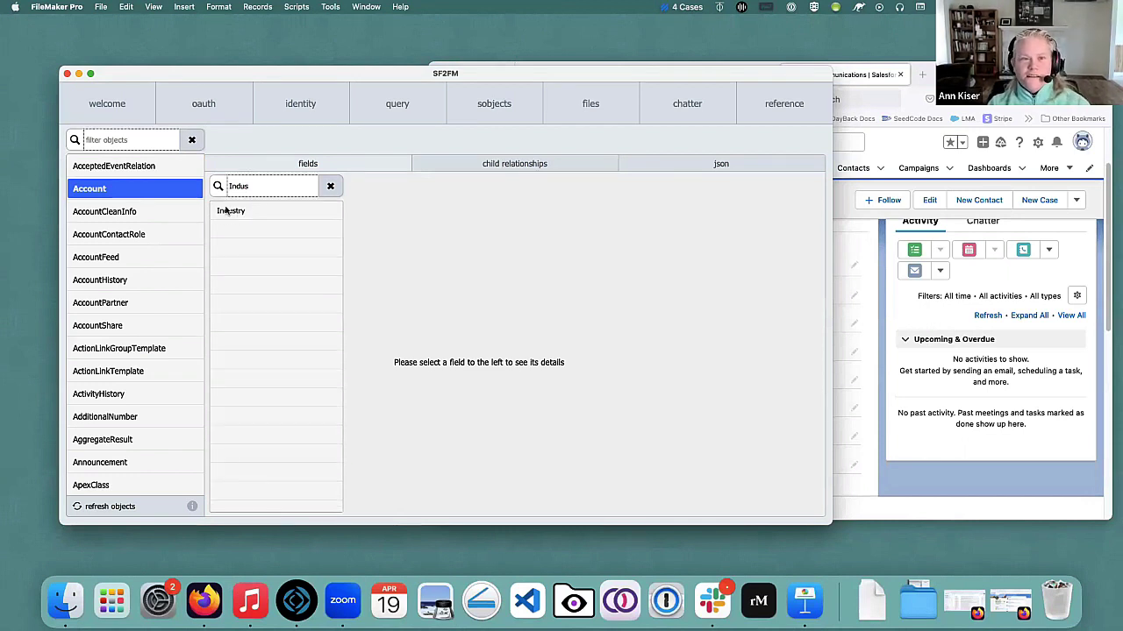
Copy the basic SELECT Id, Name, Phone, ShippingCity FROM Account example query.
{"action": "left_click", "coordinate": [405, 106]}
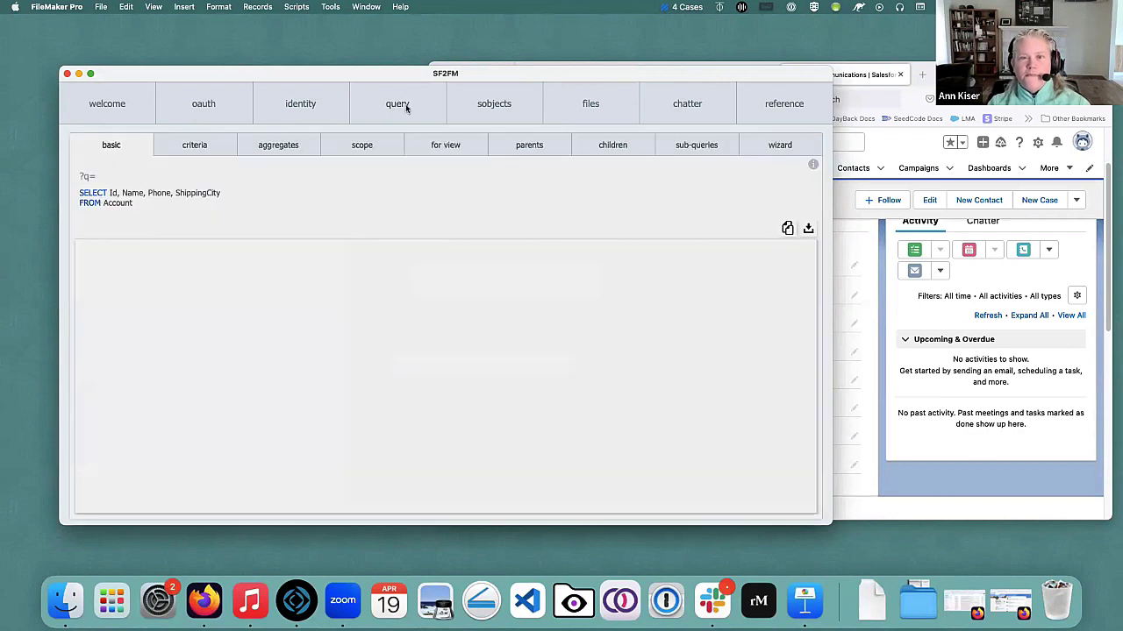
{"action": "left_click", "coordinate": [787, 229]}
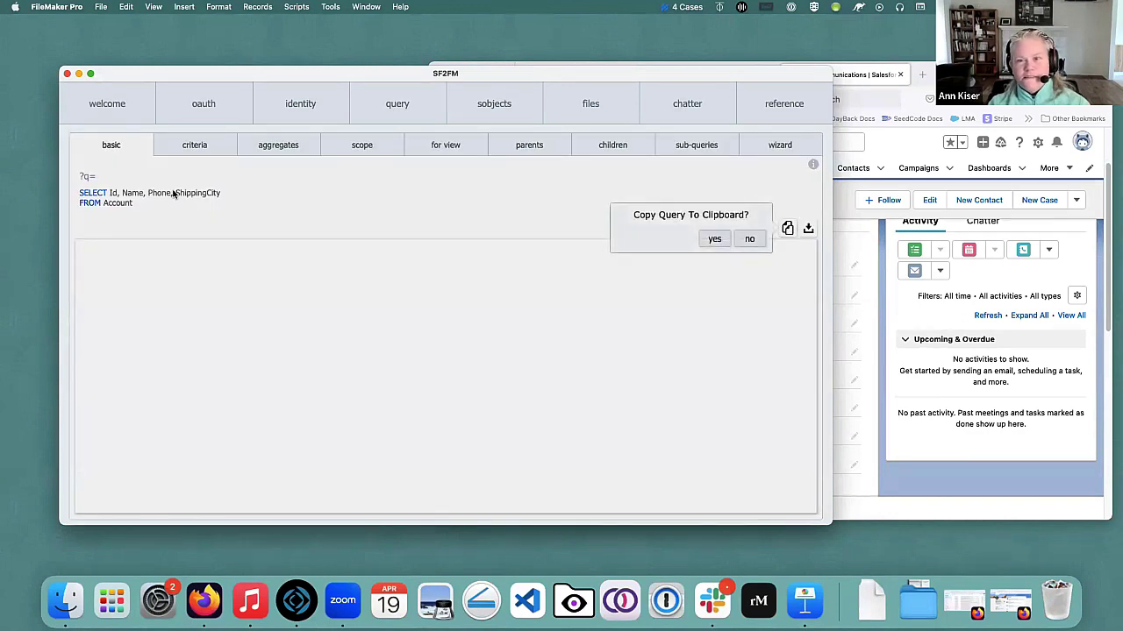
{"action": "left_click", "coordinate": [714, 239]}
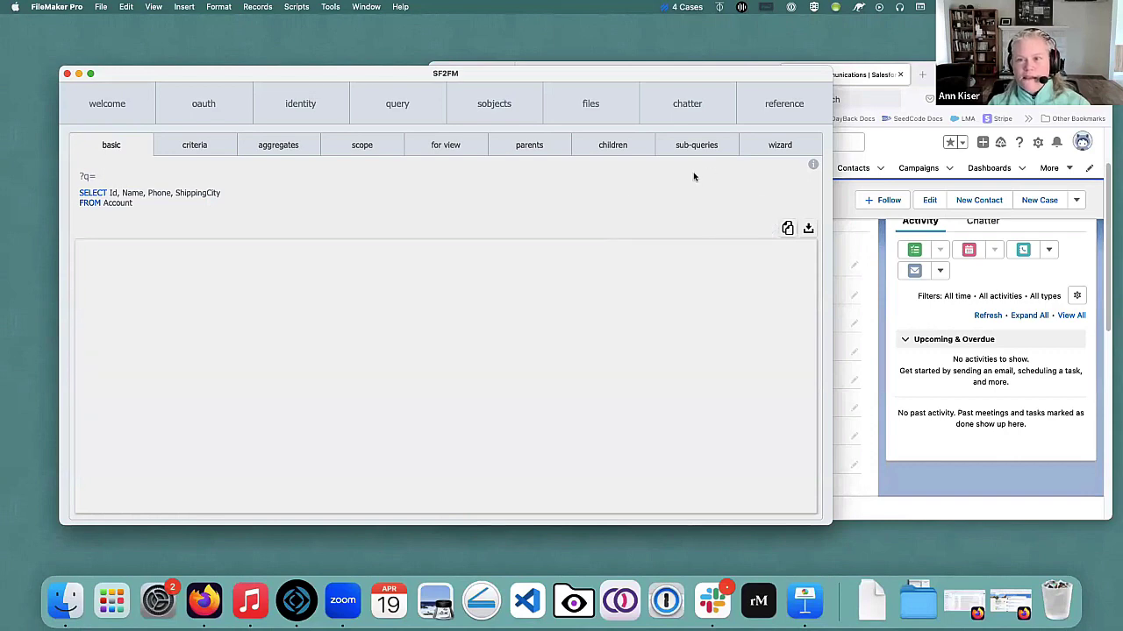
Paste the query into the wizard, replace ShippingCity with Industry, and run it.
{"action": "left_click", "coordinate": [777, 146]}
{"action": "right_click", "coordinate": [203, 206]}
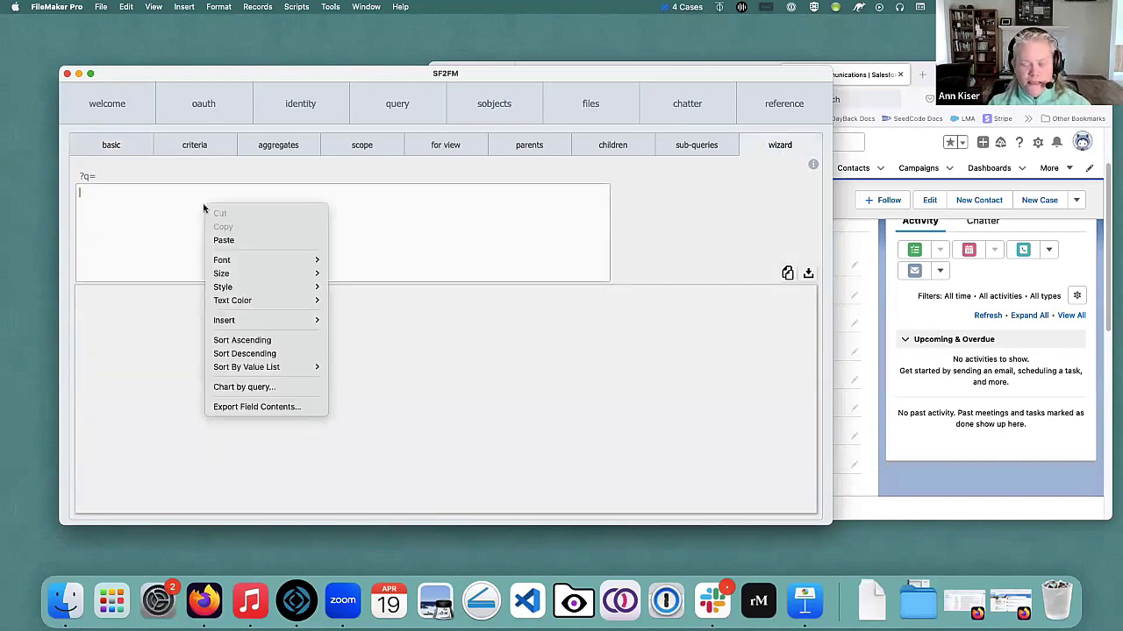
{"action": "left_click", "coordinate": [225, 240]}
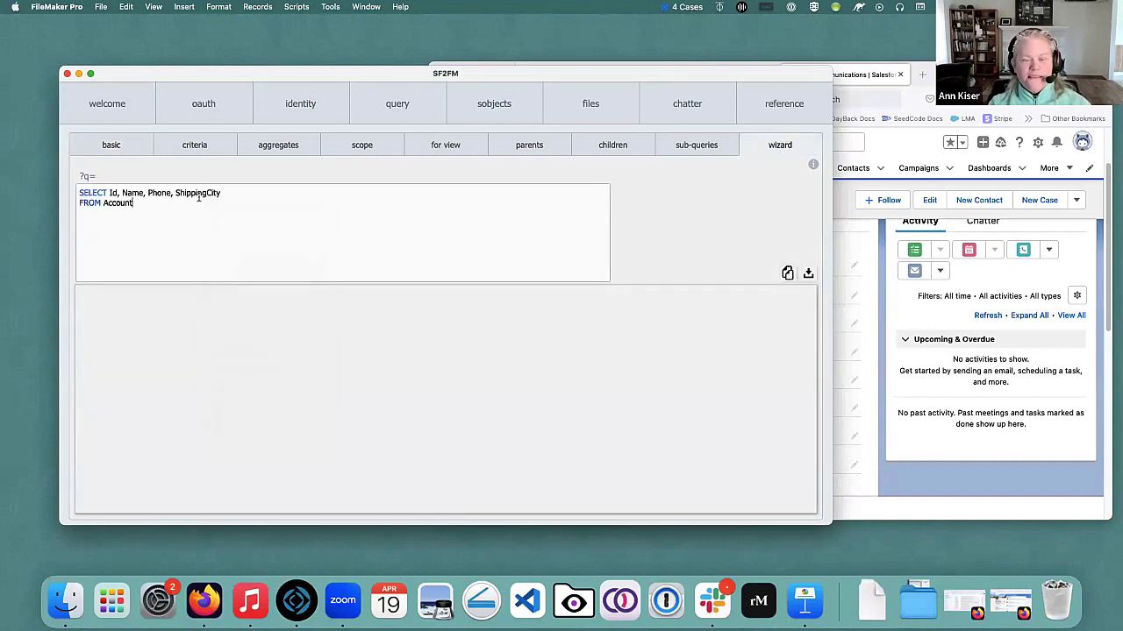
{"action": "left_click_drag", "start_coordinate": [177, 191], "coordinate": [222, 193]}
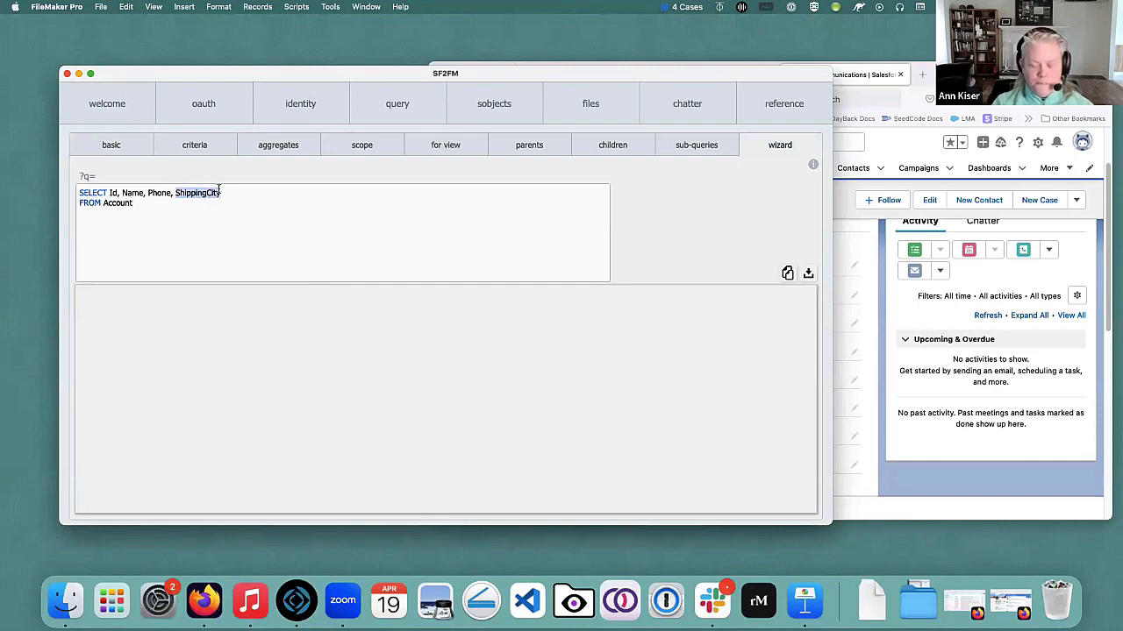
{"action": "type", "text": "Industry"}
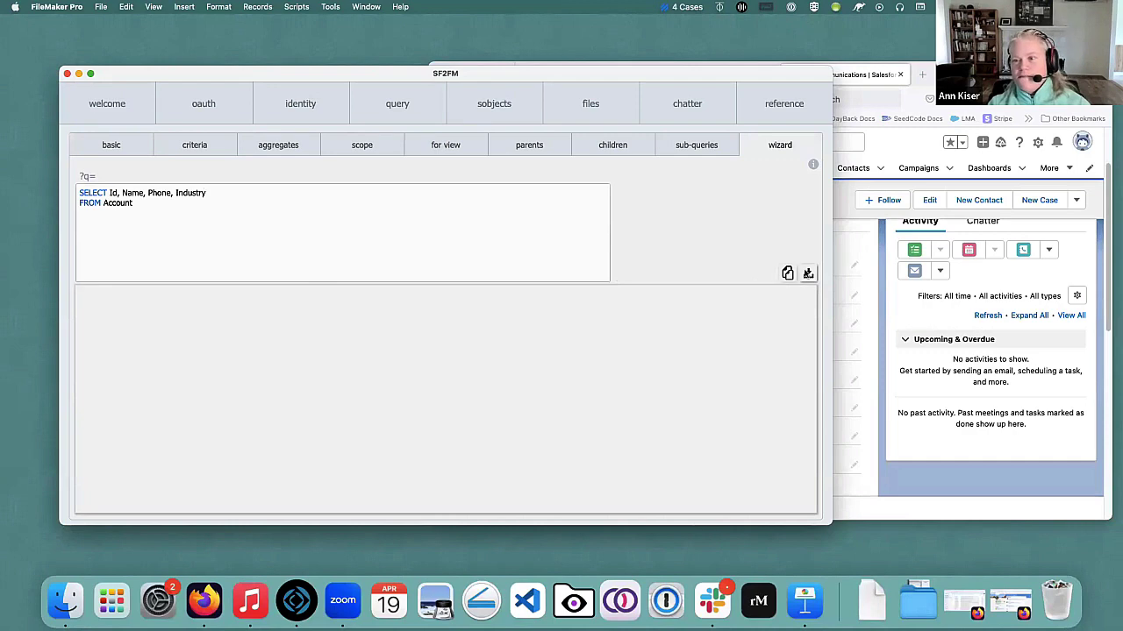
{"action": "left_click", "coordinate": [808, 273]}
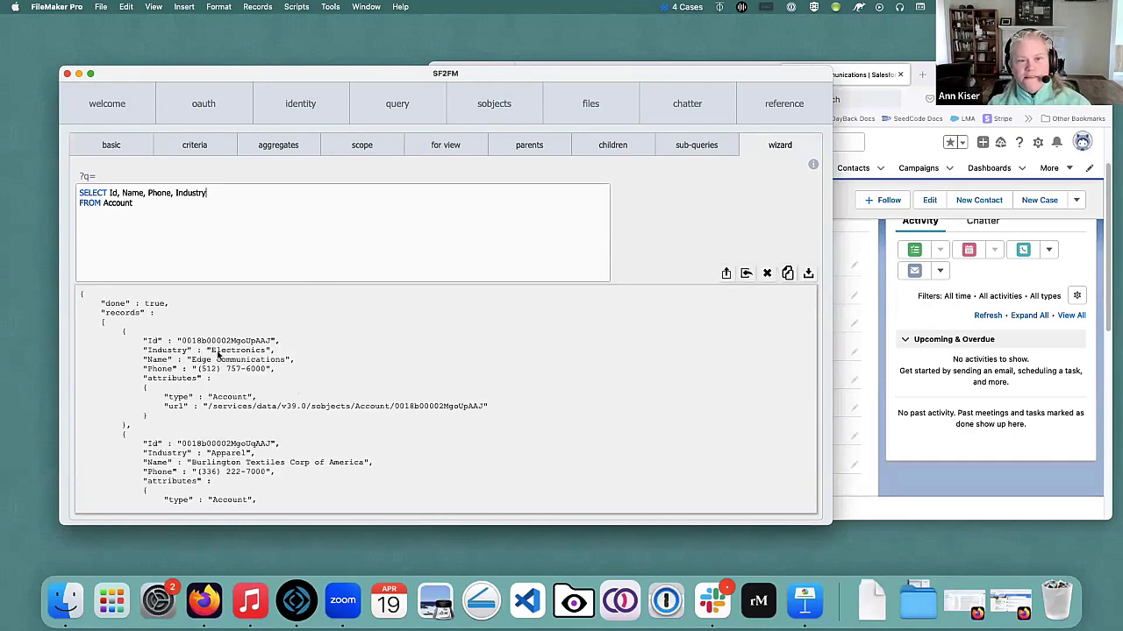
Compare the Industry JSON results with Salesforce, then show the Name LIKE 'Uni%' criteria example.
{"action": "left_click", "coordinate": [302, 361]}
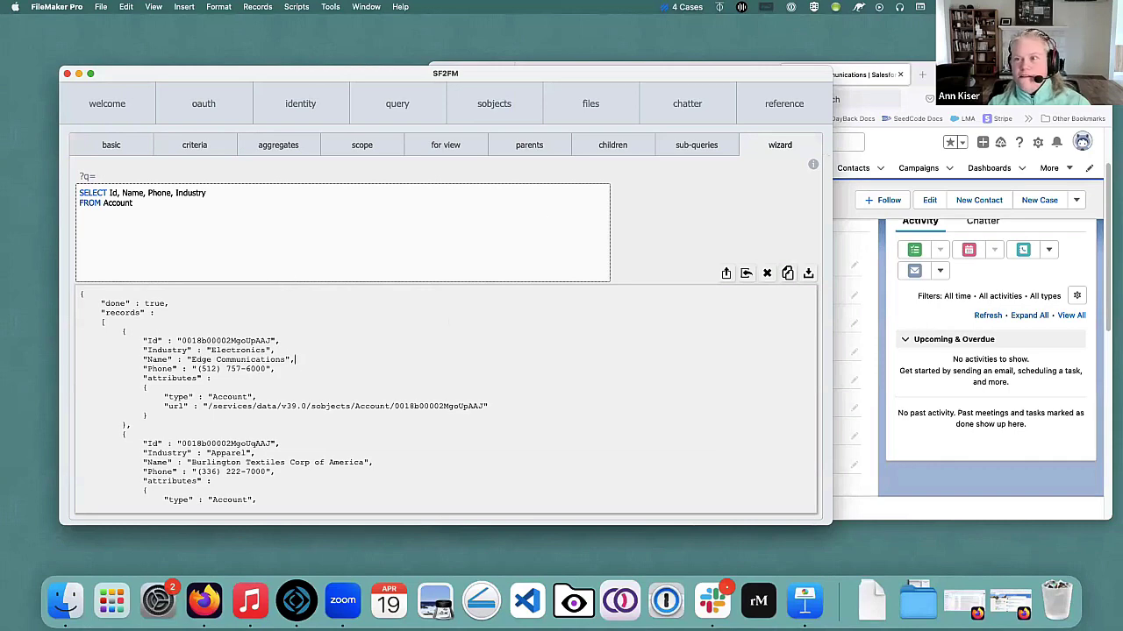
{"action": "key", "text": "super+Tab"}
{"action": "left_click", "coordinate": [349, 255]}
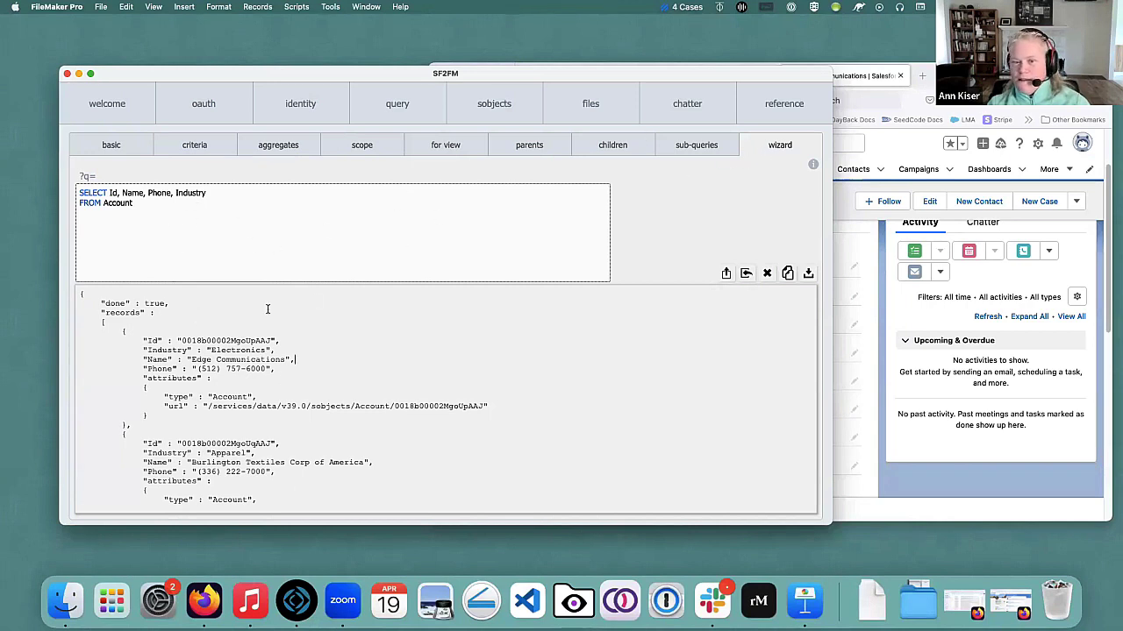
{"action": "scroll", "coordinate": [385, 393], "scroll_direction": "down", "scroll_amount": 1}
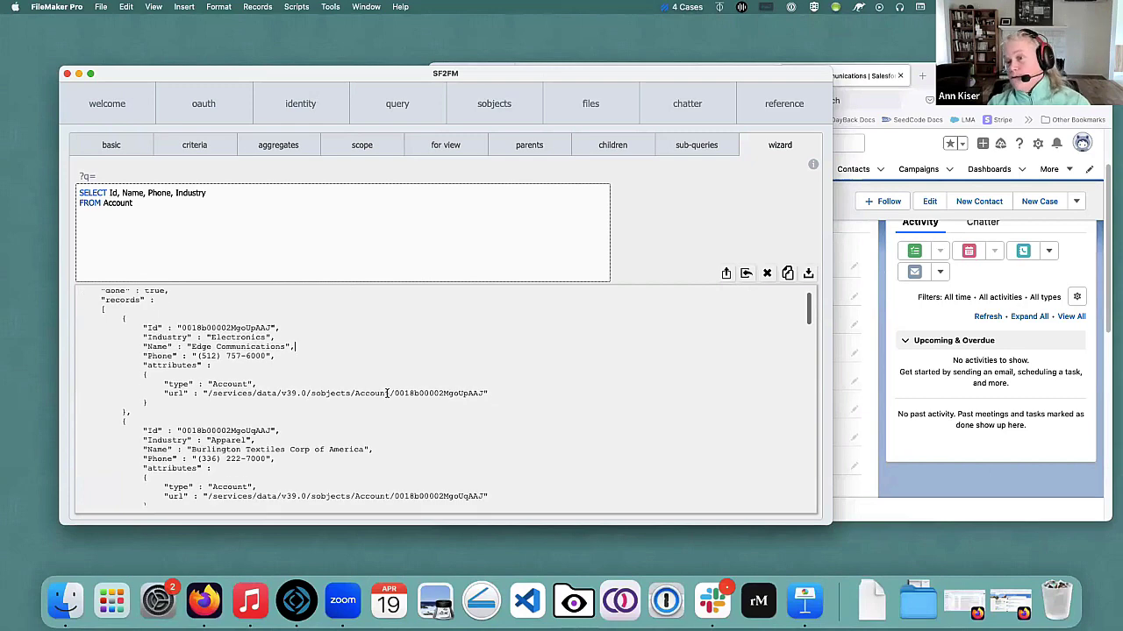
{"action": "scroll", "coordinate": [373, 393], "scroll_direction": "up", "scroll_amount": 1}
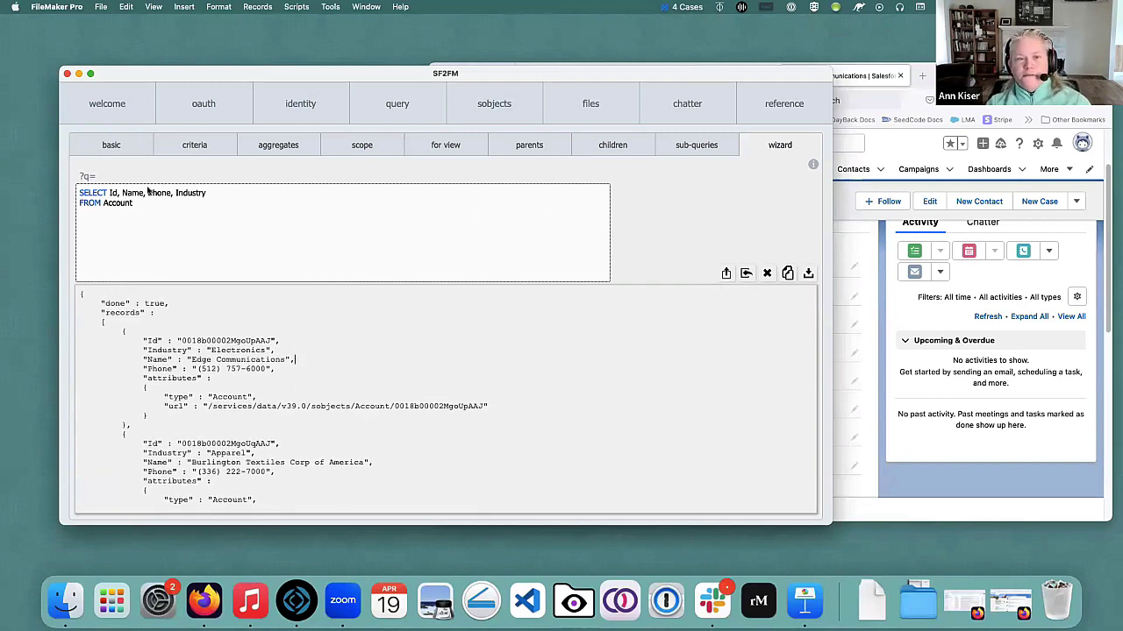
{"action": "left_click", "coordinate": [200, 147]}
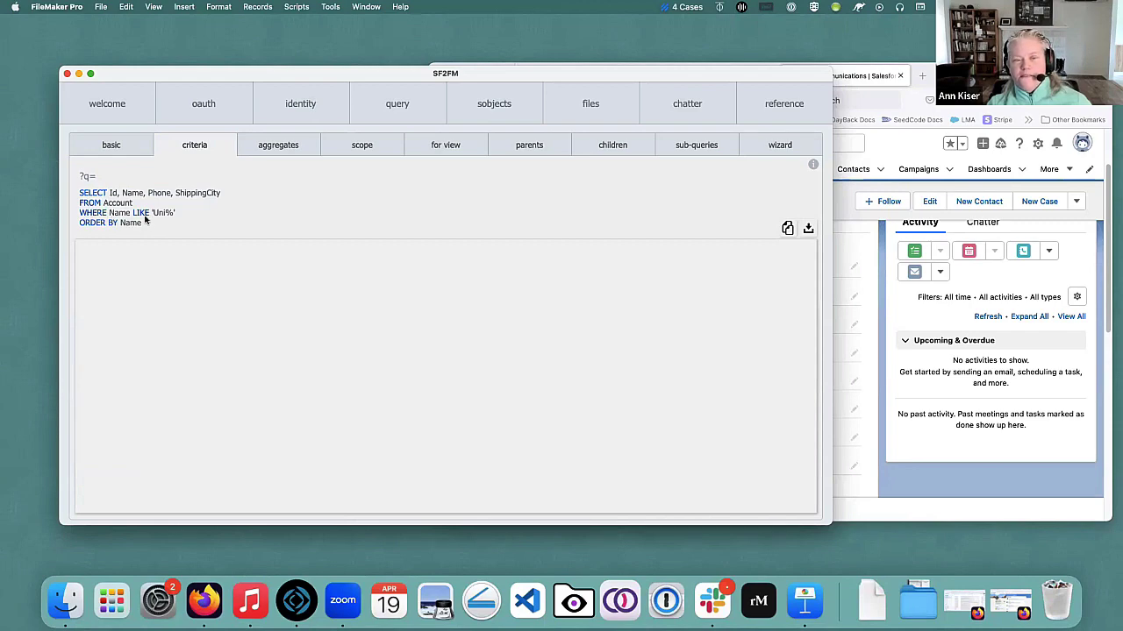
Switch the Salesforce Accounts list to All Accounts, then return to SF2FM.
{"action": "left_click", "coordinate": [851, 122]}
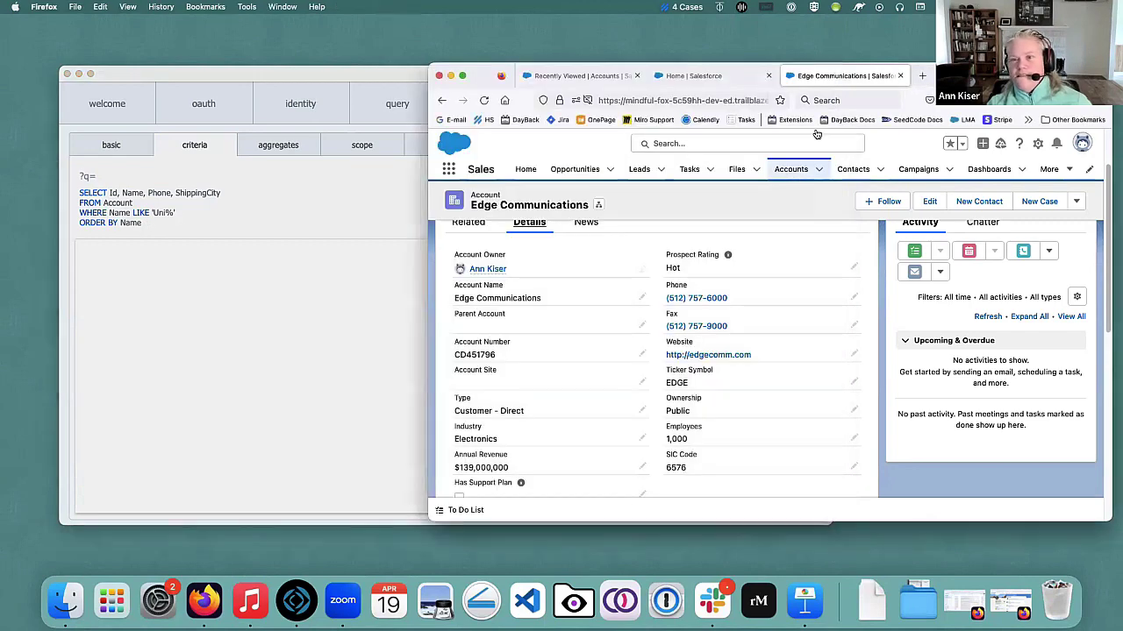
{"action": "left_click", "coordinate": [790, 170]}
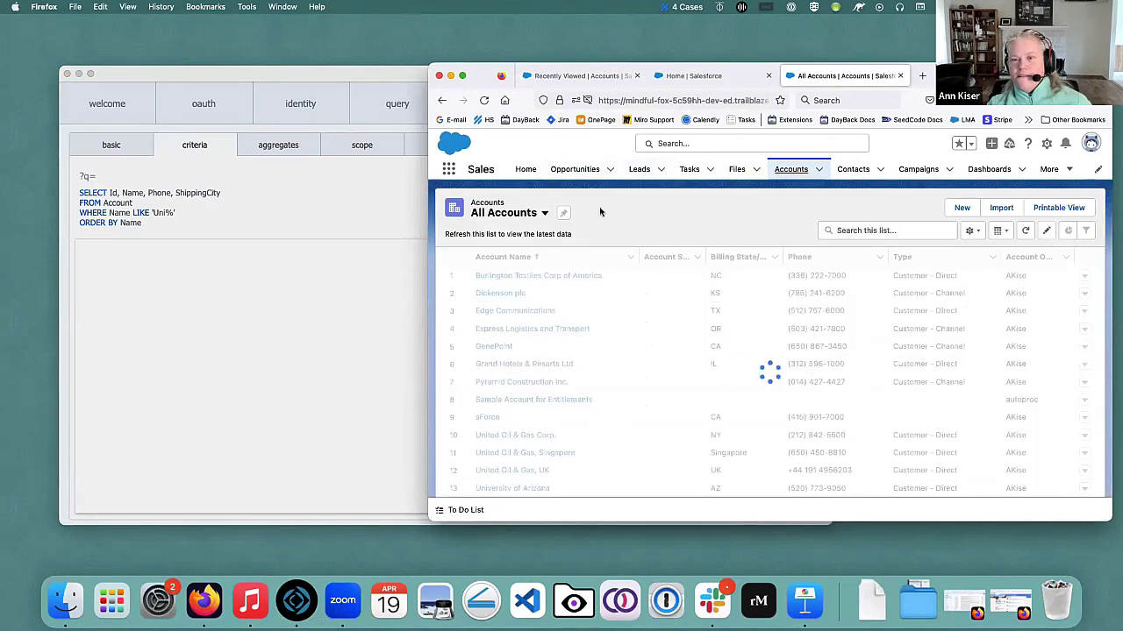
{"action": "left_click", "coordinate": [566, 213]}
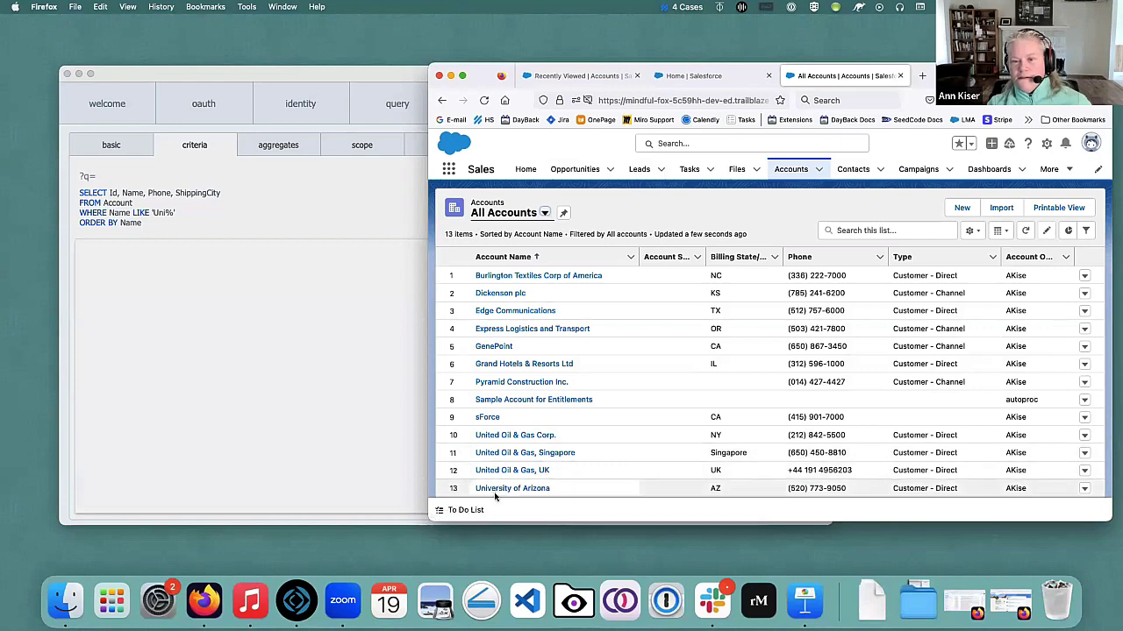
{"action": "left_click", "coordinate": [198, 292]}
Run the Name LIKE 'Uni%' criteria query and scroll through its four JSON records.
{"action": "left_click", "coordinate": [807, 229]}
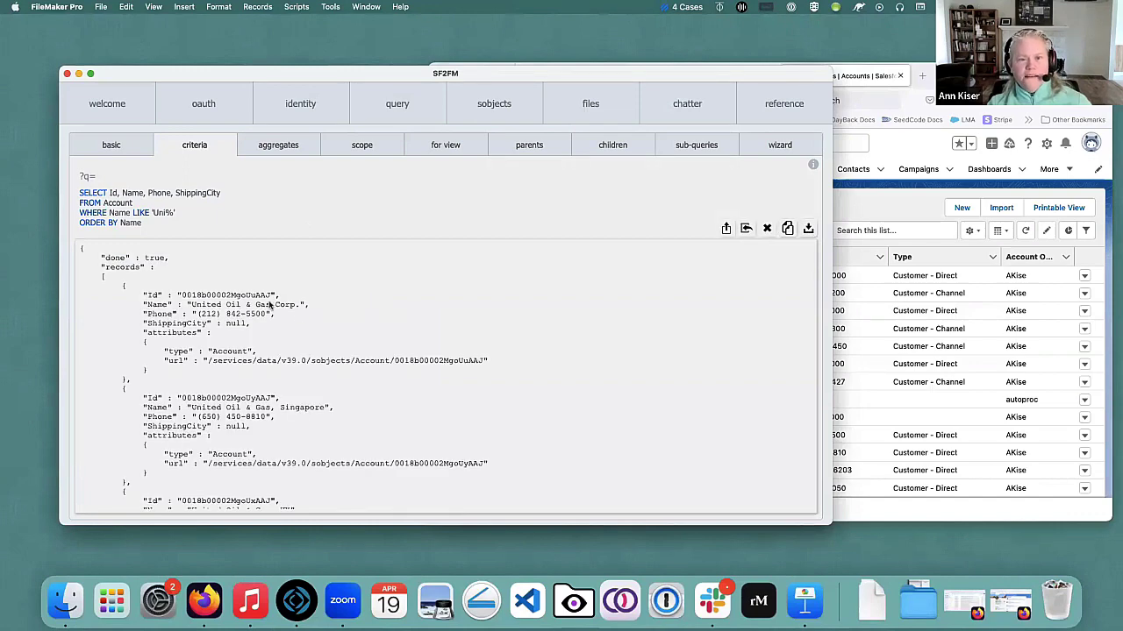
{"action": "scroll", "coordinate": [387, 385], "scroll_direction": "down", "scroll_amount": 6}
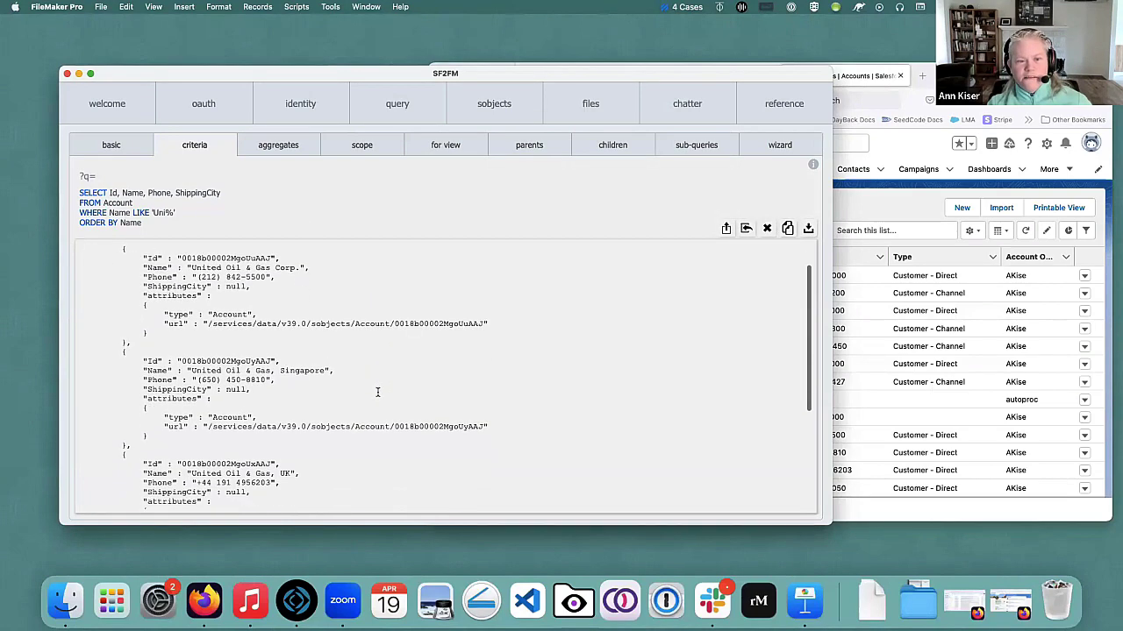
{"action": "scroll", "coordinate": [378, 392], "scroll_direction": "down", "scroll_amount": 2}
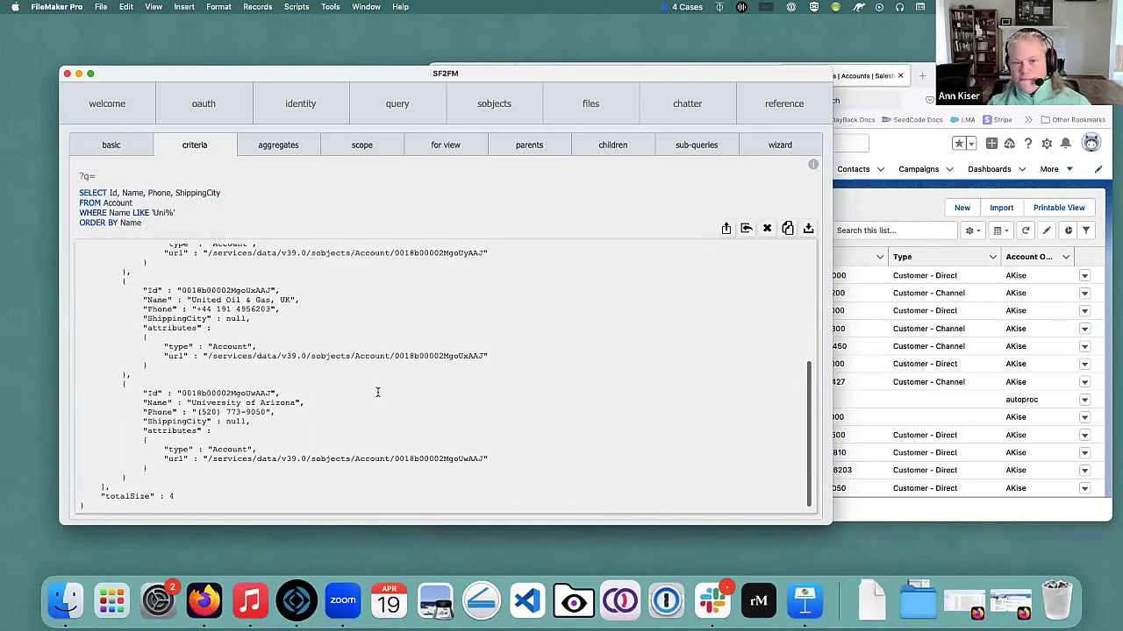
{"action": "scroll", "coordinate": [408, 390], "scroll_direction": "up", "scroll_amount": 2}
{"action": "scroll", "coordinate": [421, 391], "scroll_direction": "up", "scroll_amount": 3}
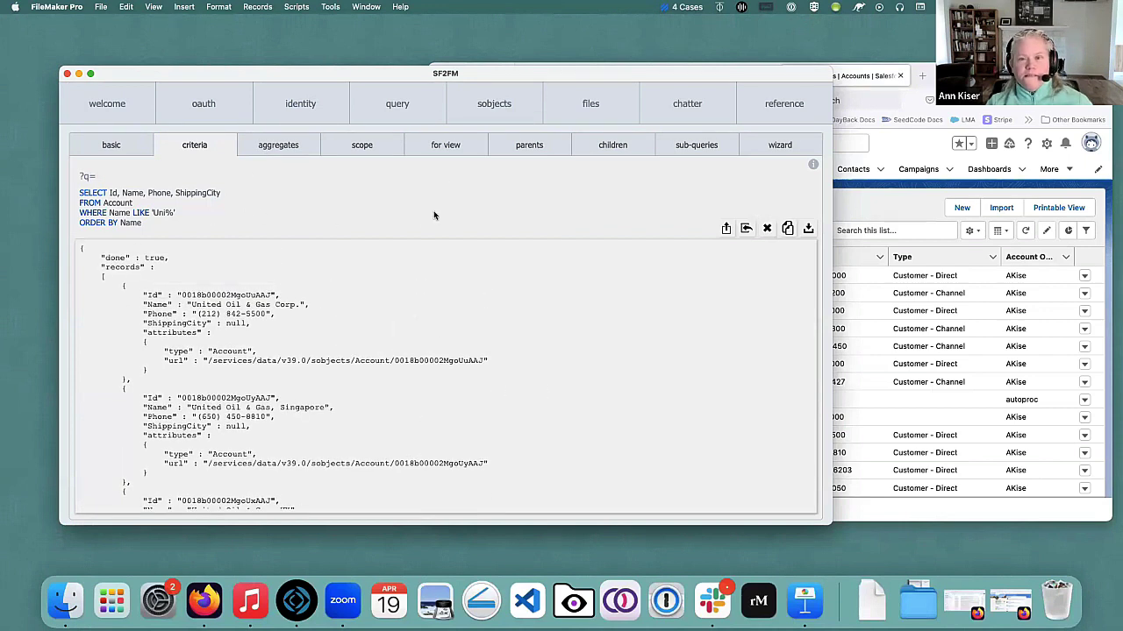
Copy the Name LIKE 'Uni%' criteria example query to the clipboard.
{"action": "left_click", "coordinate": [786, 228]}
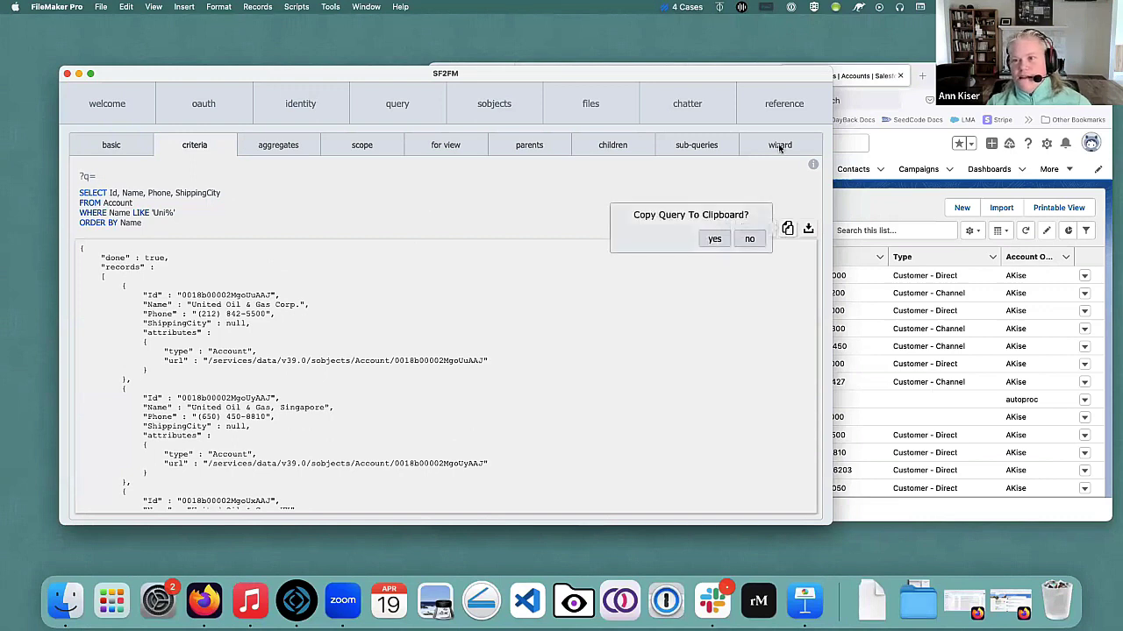
{"action": "key", "text": "Return"}
{"action": "left_click", "coordinate": [777, 143]}
{"action": "left_click", "coordinate": [264, 146]}
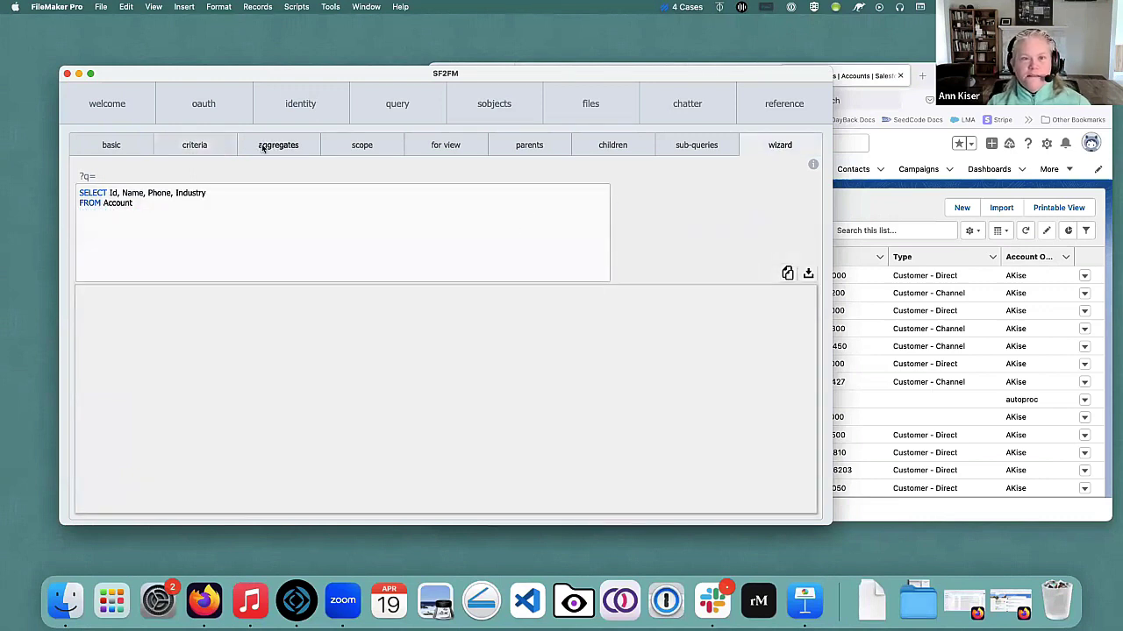
{"action": "left_click", "coordinate": [185, 149]}
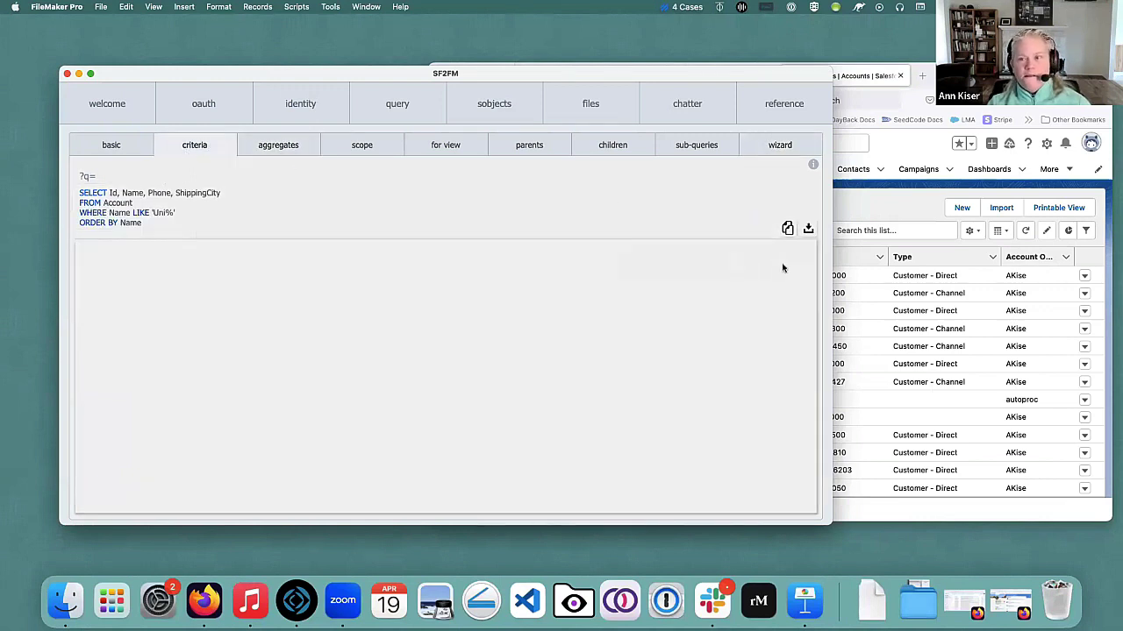
{"action": "left_click", "coordinate": [788, 228]}
{"action": "left_click", "coordinate": [715, 238]}
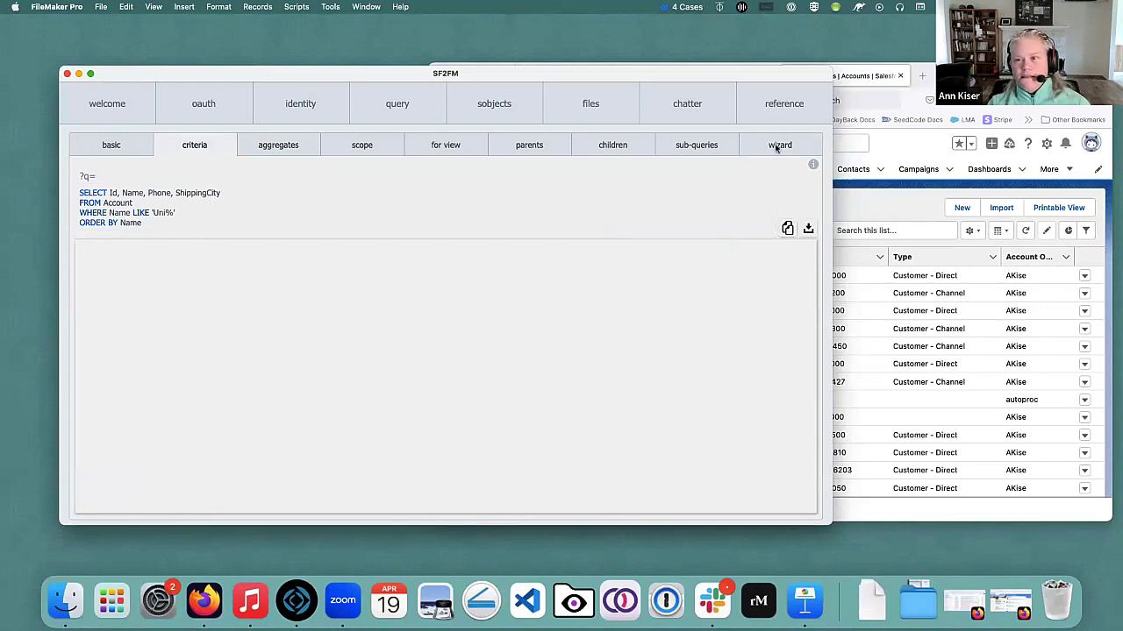
Paste it over the wizard query, change 'Uni%' to 'Univers%', and run it.
{"action": "left_click", "coordinate": [777, 145]}
{"action": "left_click_drag", "start_coordinate": [208, 210], "coordinate": [56, 173]}
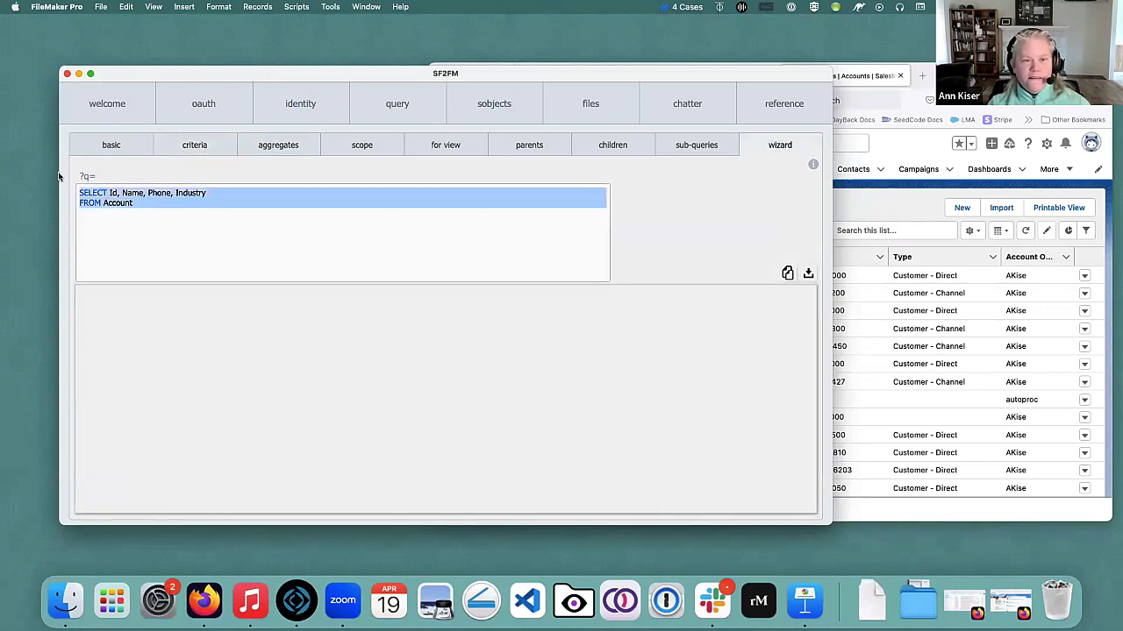
{"action": "key", "text": "super+v"}
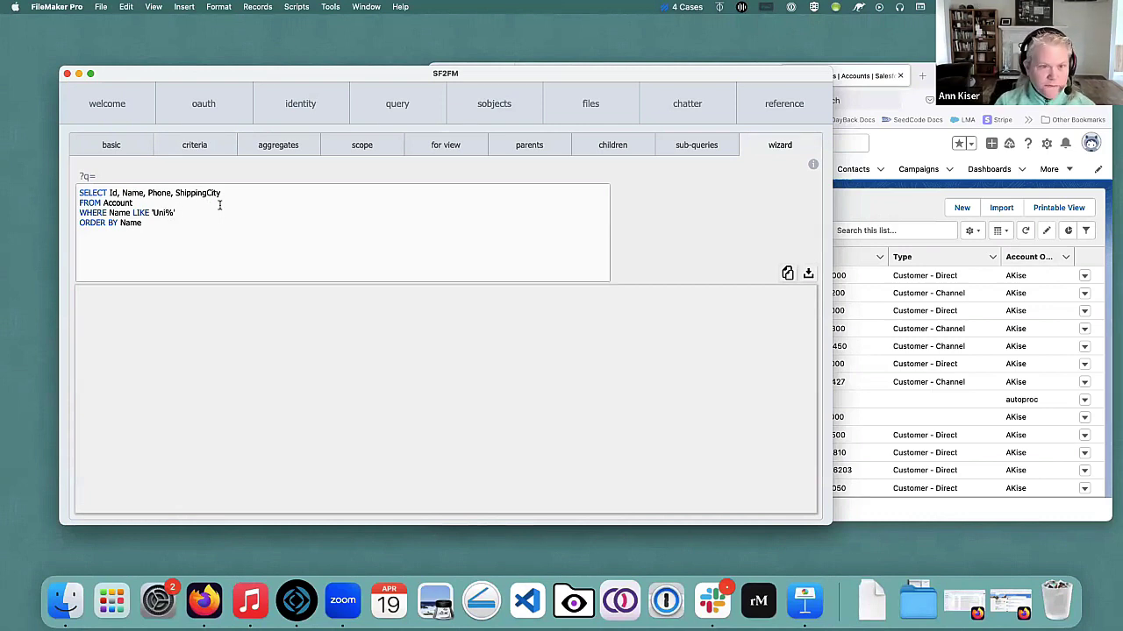
{"action": "type", "text": "n"}
{"action": "key", "text": "BackSpace"}
{"action": "type", "text": "ver"}
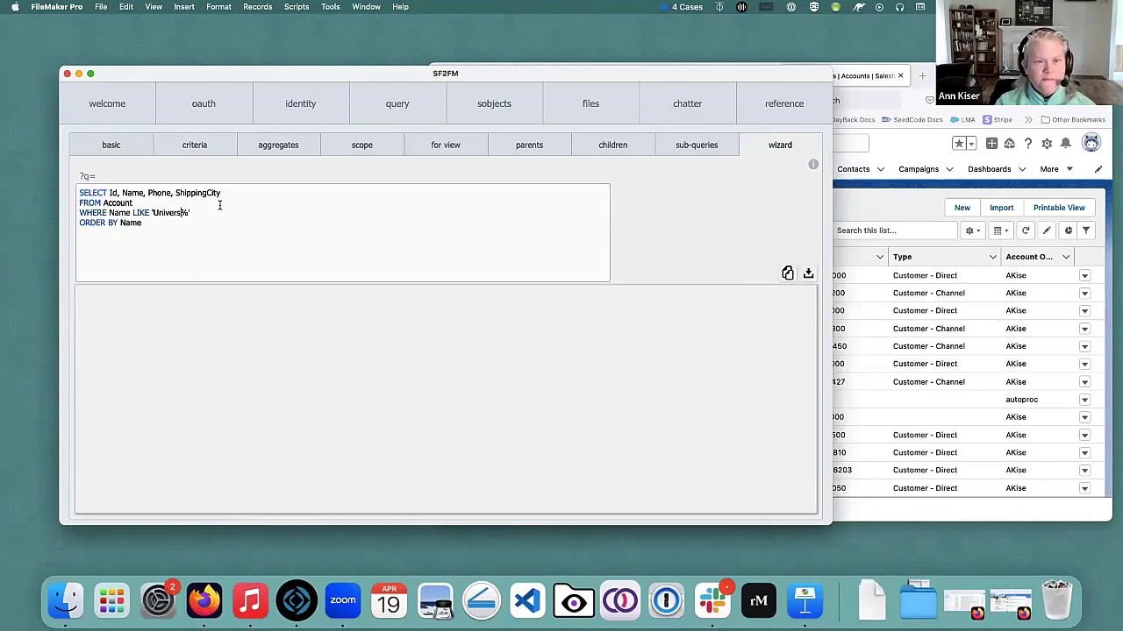
{"action": "type", "text": "s"}
{"action": "key", "text": "Return"}
{"action": "key", "text": "BackSpace"}
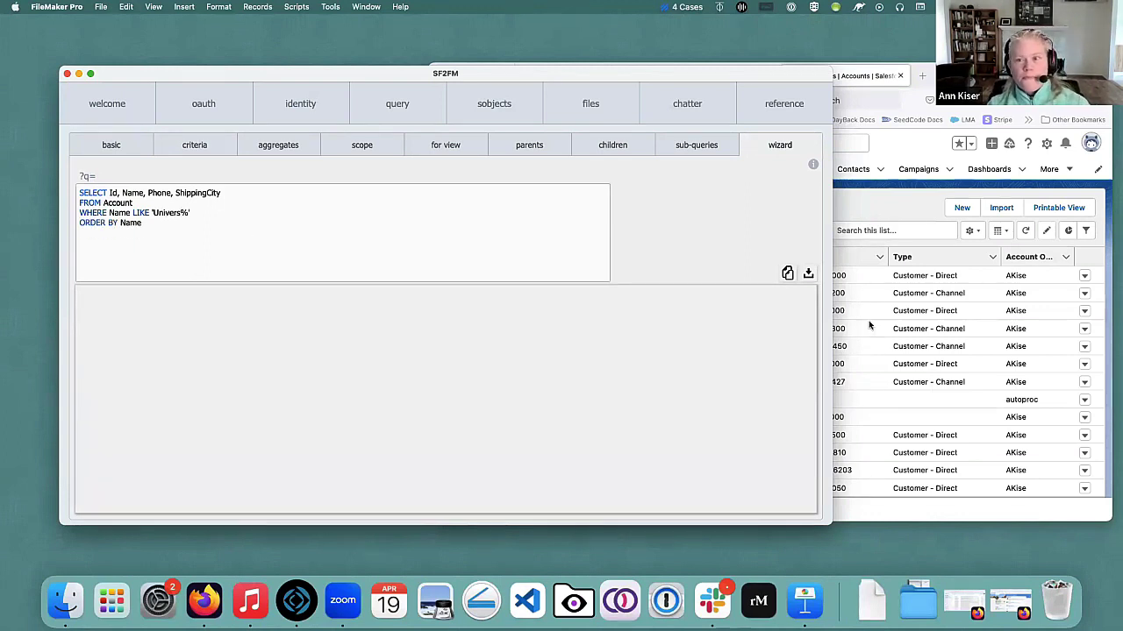
{"action": "left_click", "coordinate": [807, 274]}
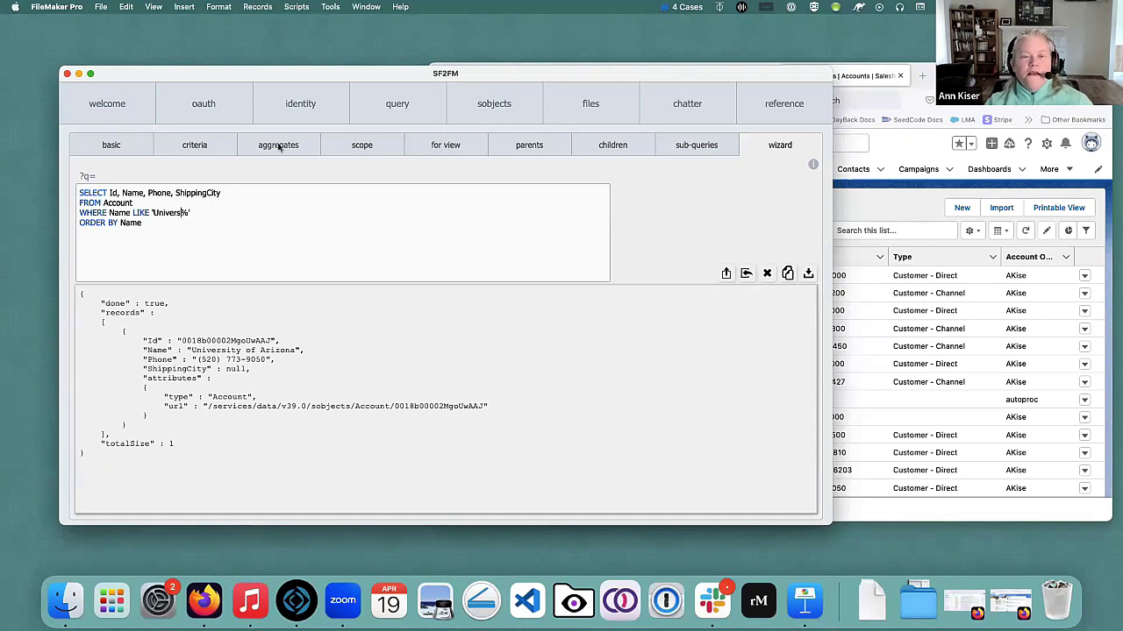
Clear the JSON results and load the aggregates example counting Contacts by MailingState.
{"action": "left_click", "coordinate": [767, 273]}
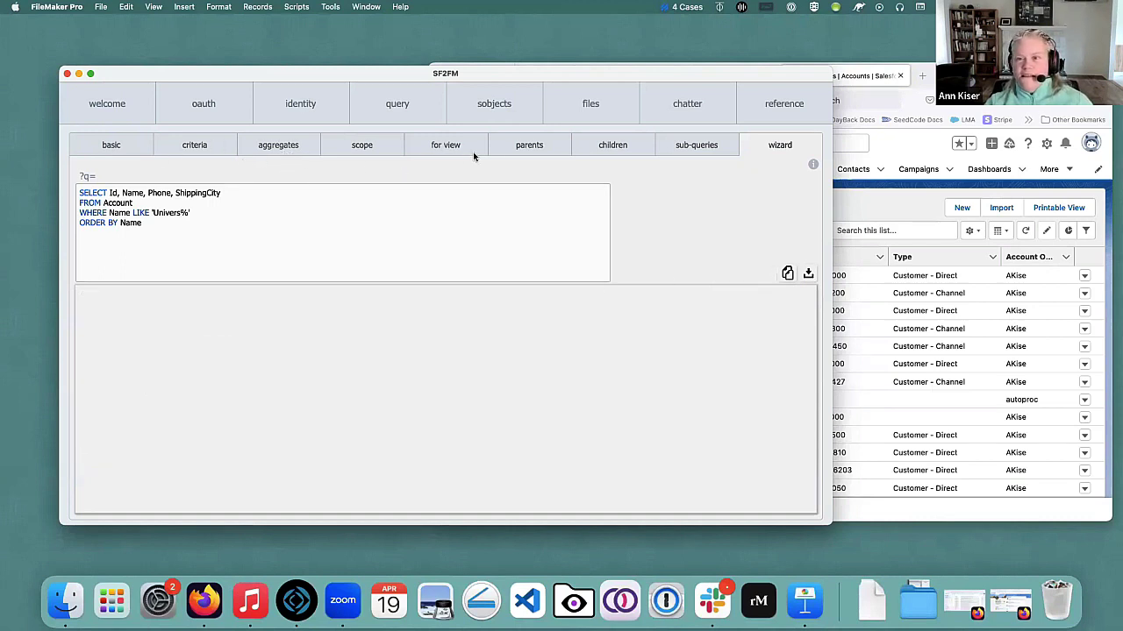
{"action": "left_click", "coordinate": [287, 151]}
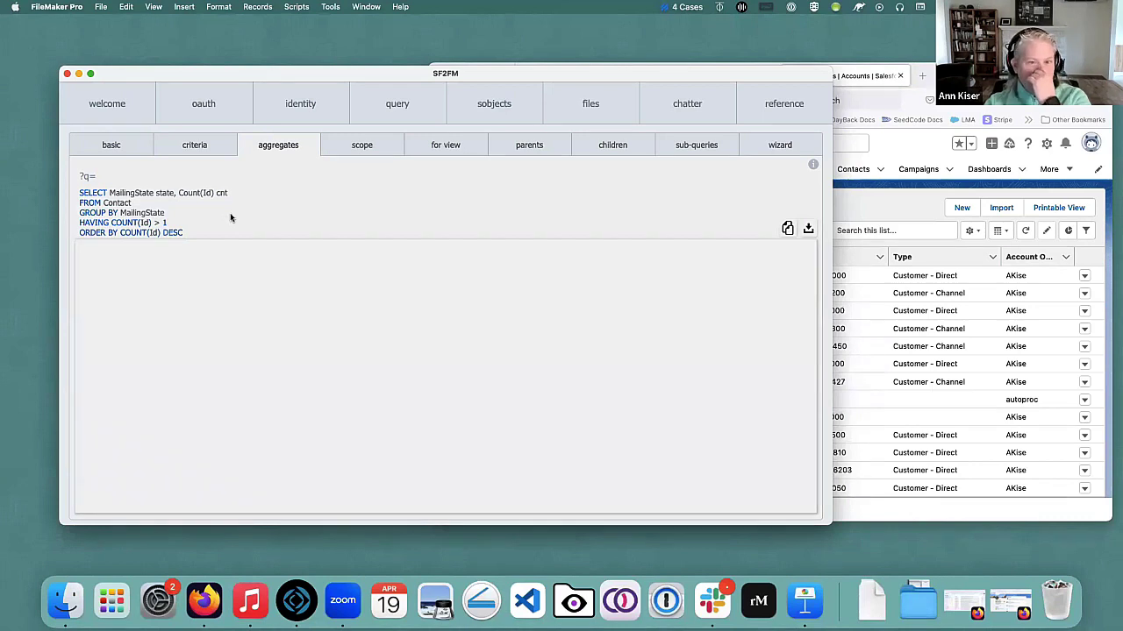
{"action": "left_click_drag", "start_coordinate": [508, 73], "coordinate": [470, 70]}
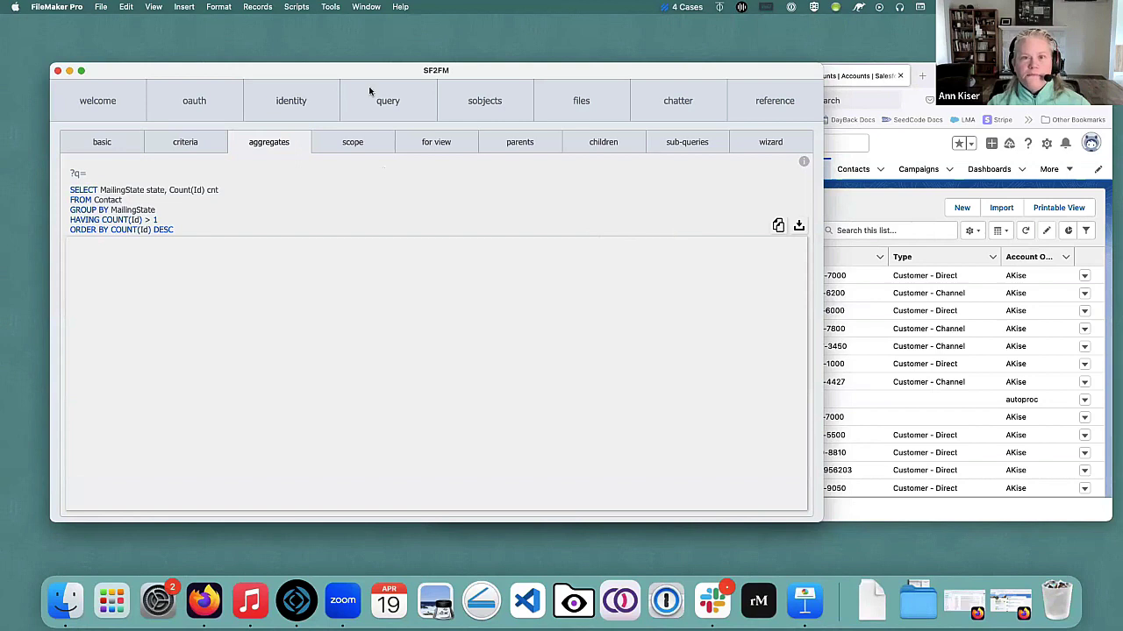
Turn on the Script Debugger and run the MailingState aggregate query.
{"action": "left_click", "coordinate": [330, 7]}
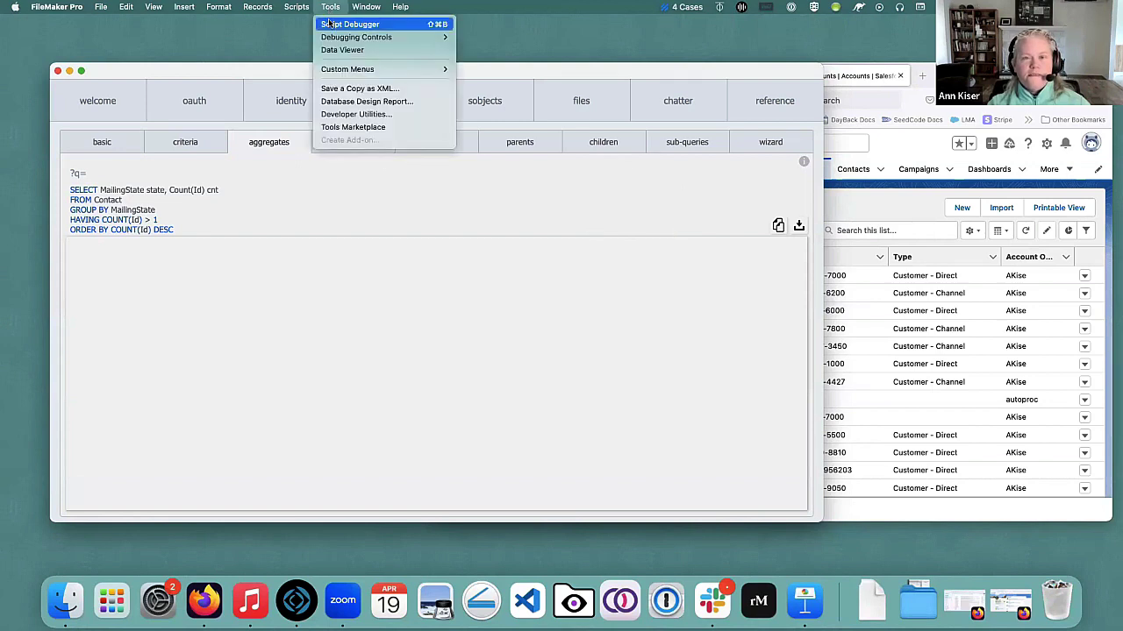
{"action": "left_click", "coordinate": [330, 24]}
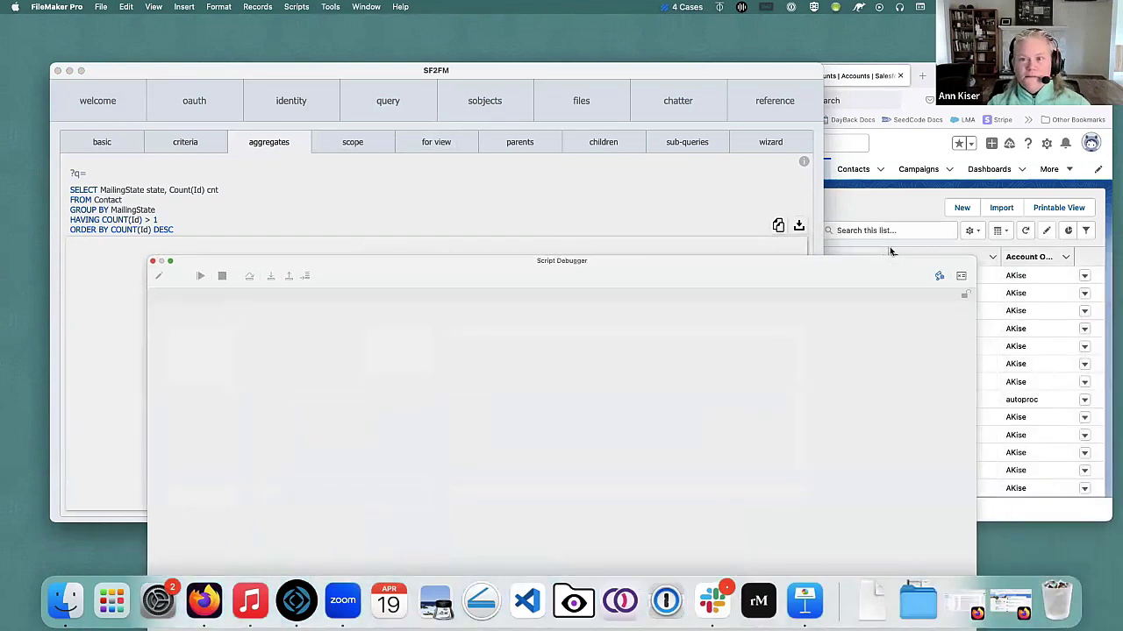
{"action": "left_click", "coordinate": [799, 228]}
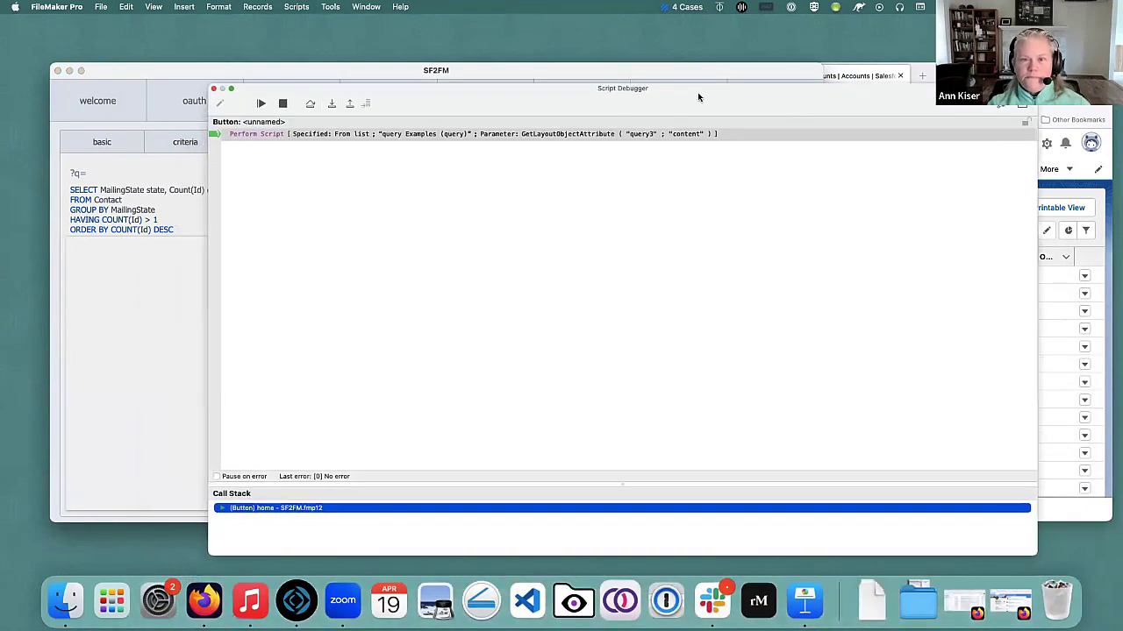
Step into the request script up to line 40 and list its current variables.
{"action": "left_click", "coordinate": [330, 104]}
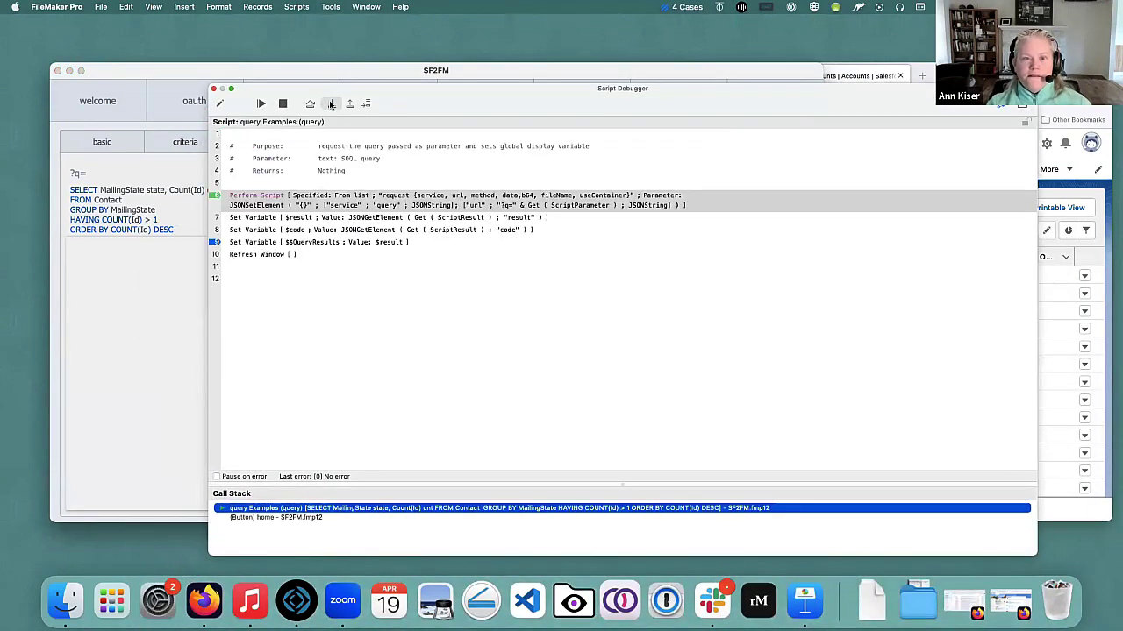
{"action": "left_click", "coordinate": [330, 104]}
{"action": "left_click", "coordinate": [331, 103]}
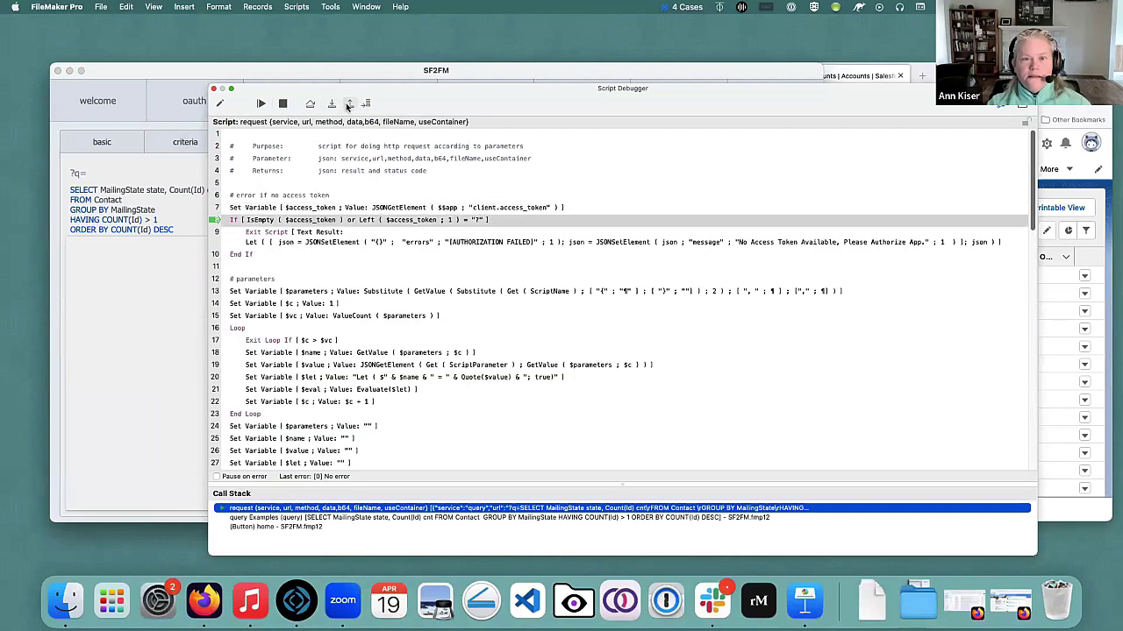
{"action": "left_click", "coordinate": [348, 104]}
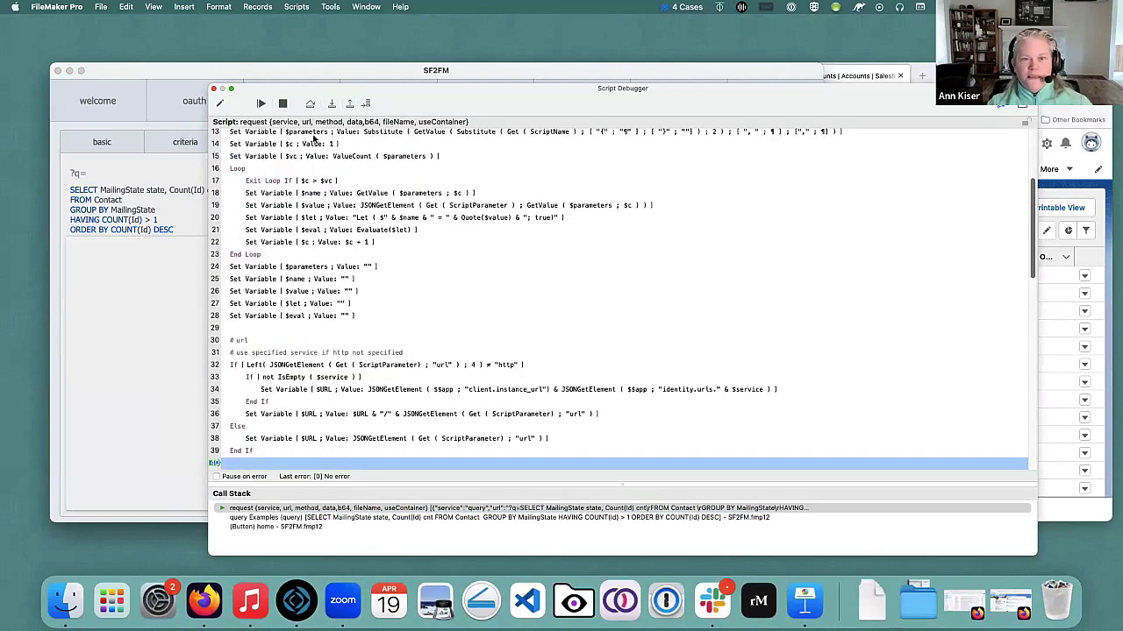
{"action": "scroll", "coordinate": [344, 185], "scroll_direction": "down", "scroll_amount": 3}
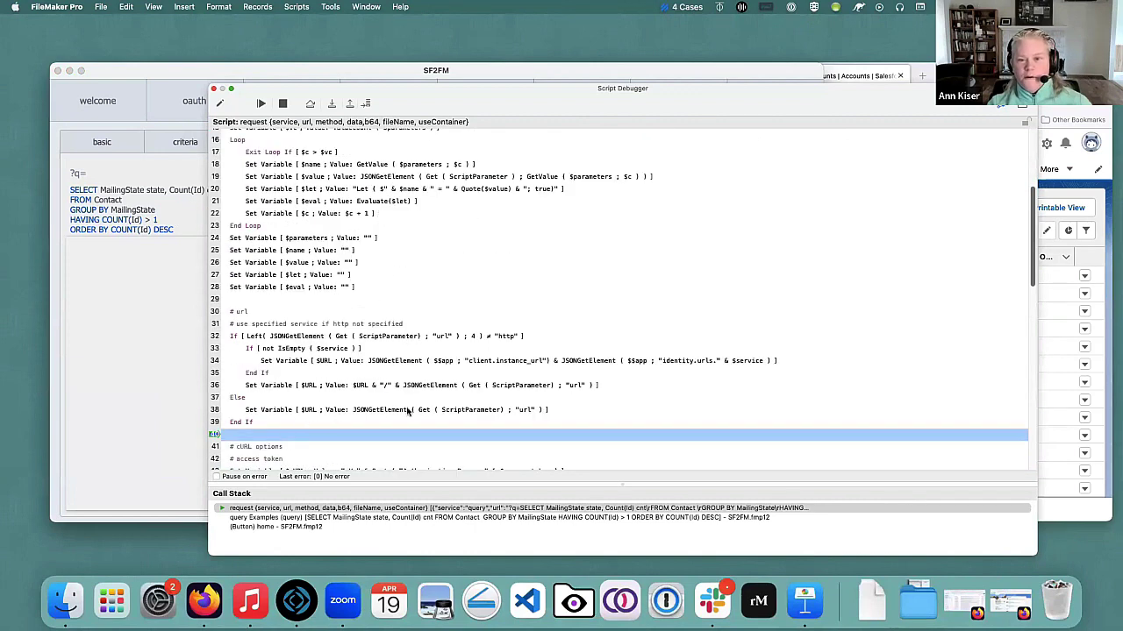
{"action": "left_click", "coordinate": [1026, 106]}
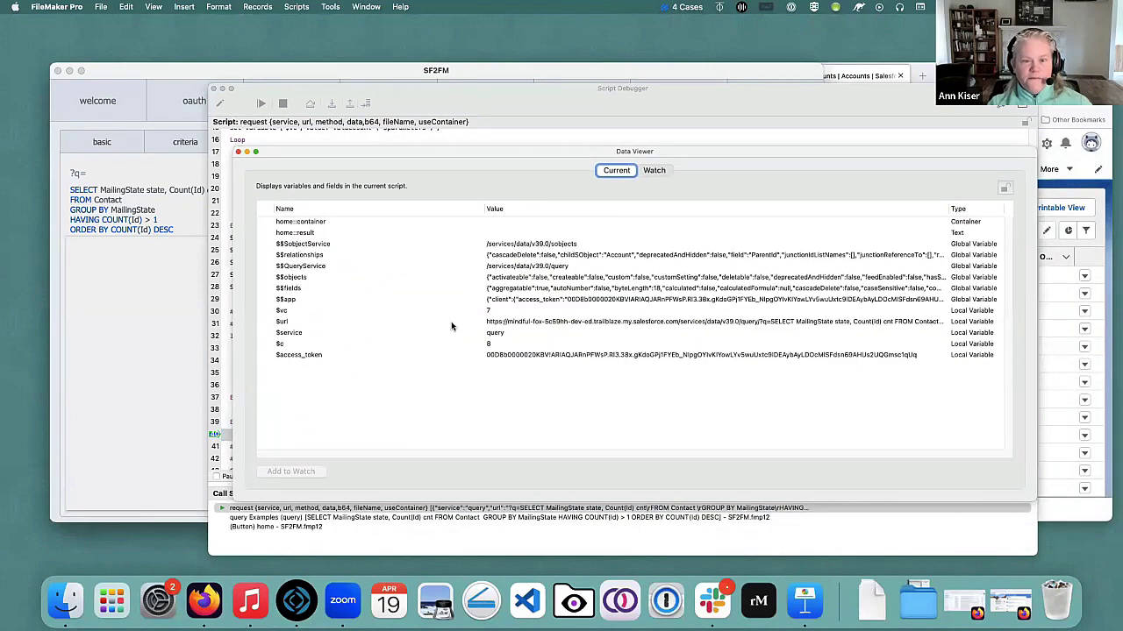
Inspect the full $url value containing the MailingState aggregate query.
{"action": "double_click", "coordinate": [528, 322]}
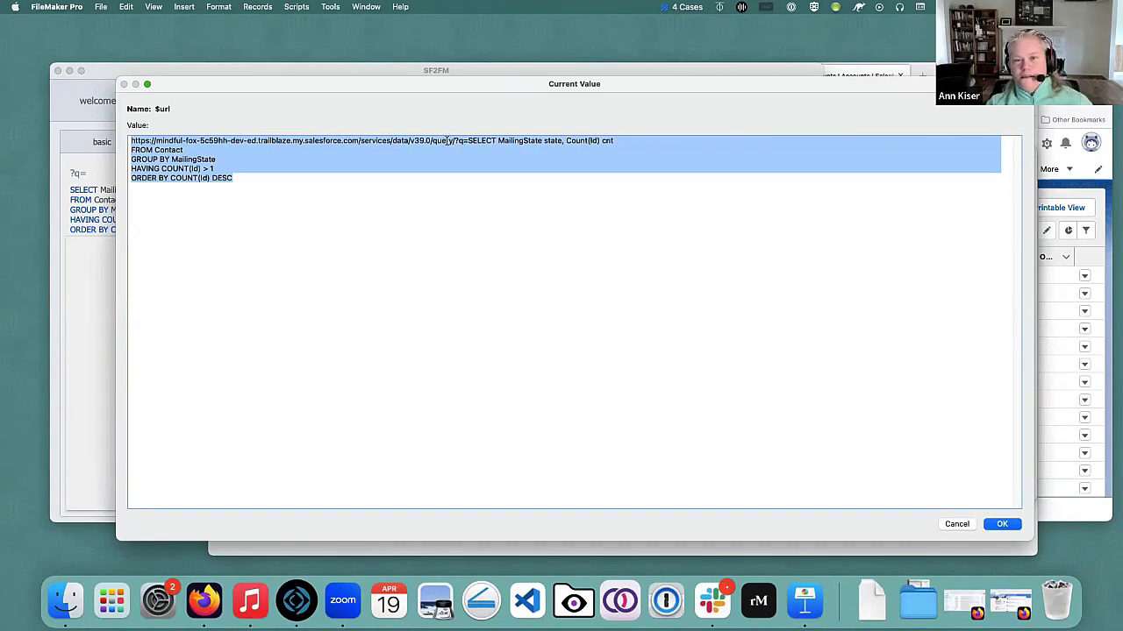
{"action": "left_click", "coordinate": [428, 140]}
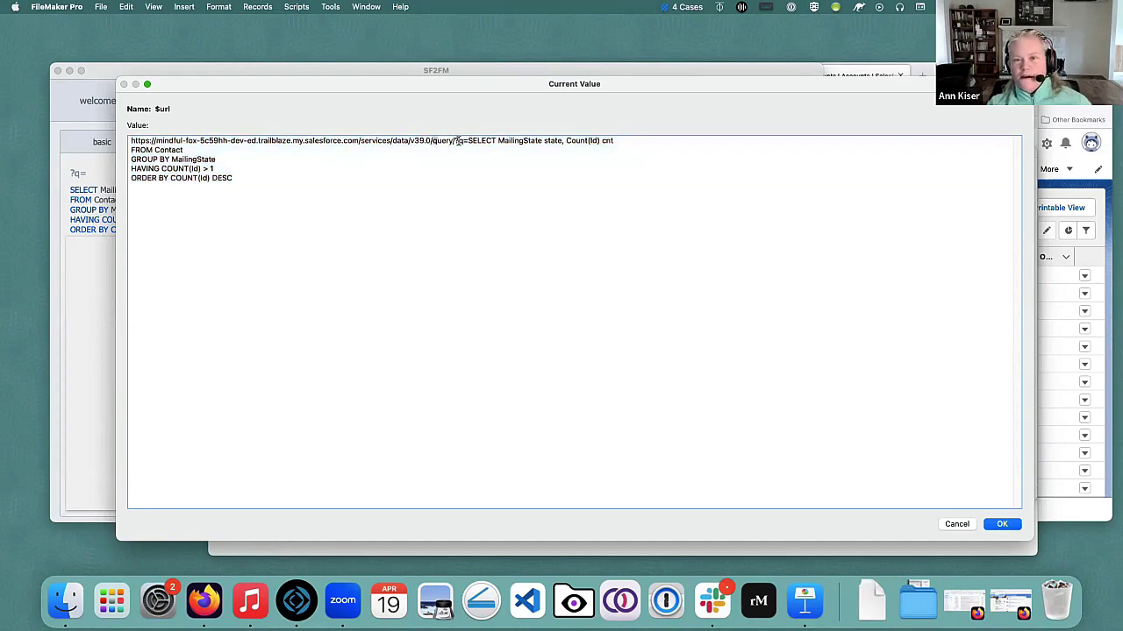
{"action": "left_click_drag", "start_coordinate": [476, 143], "coordinate": [509, 180]}
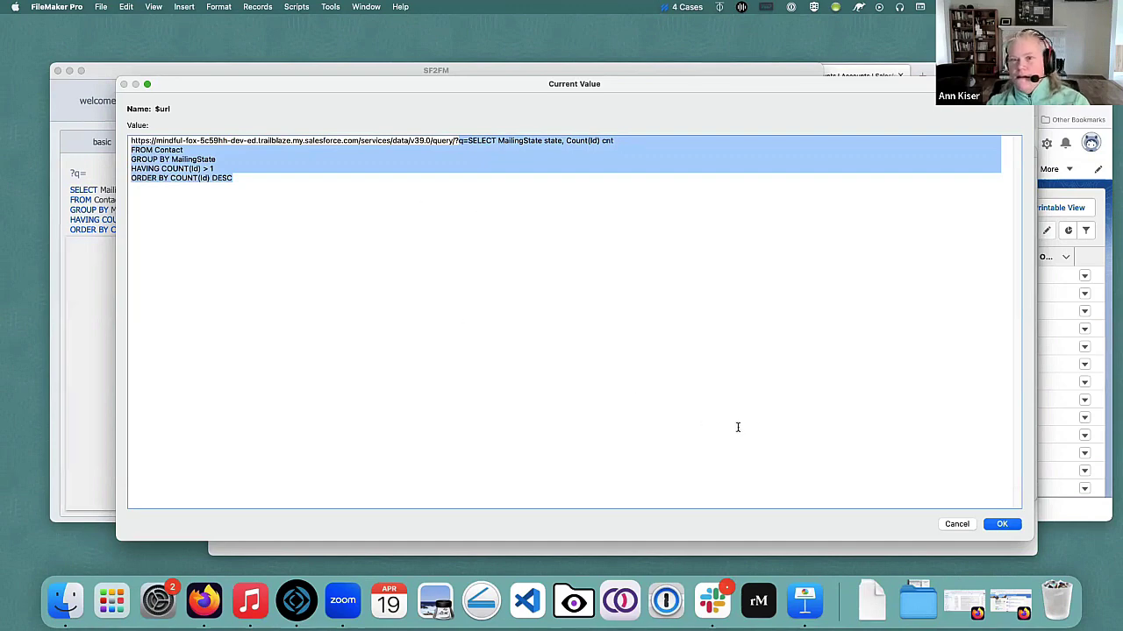
{"action": "left_click", "coordinate": [965, 525]}
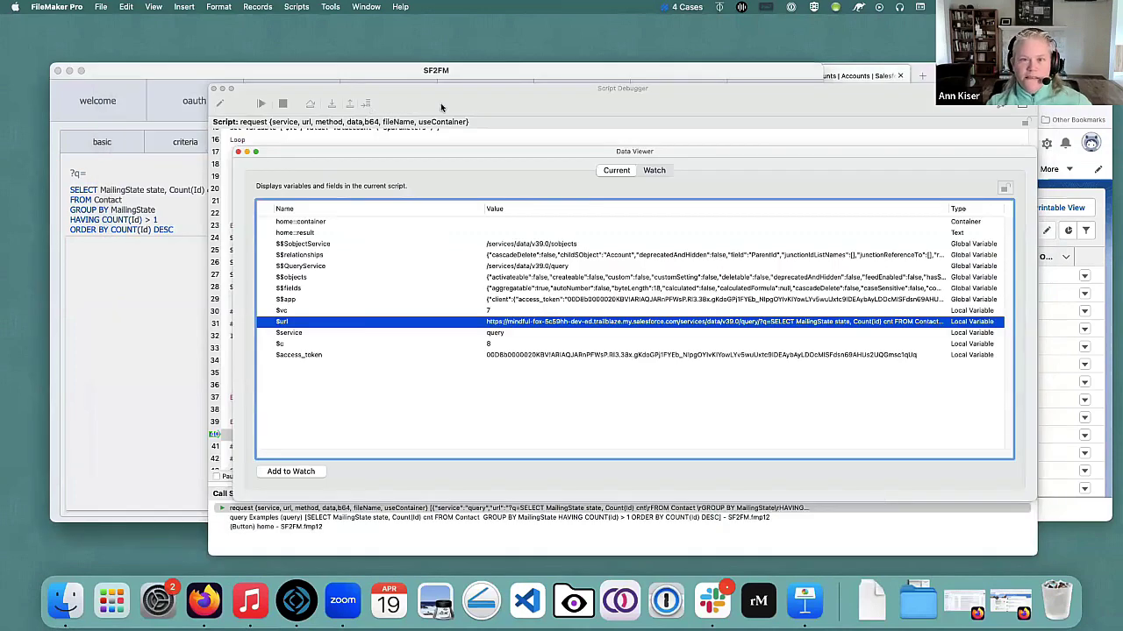
{"action": "left_click", "coordinate": [400, 106]}
{"action": "scroll", "coordinate": [516, 252], "scroll_direction": "down", "scroll_amount": 6}
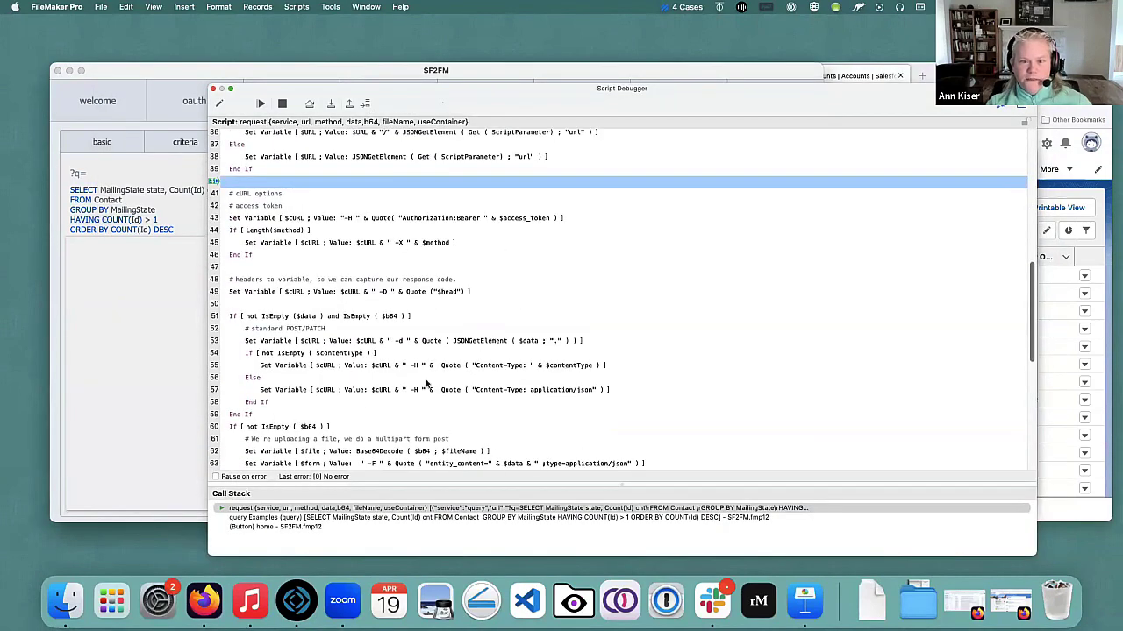
Advance to line 75, inspect $cURL's authorization header, then step out to query Examples.
{"action": "left_click", "coordinate": [348, 104]}
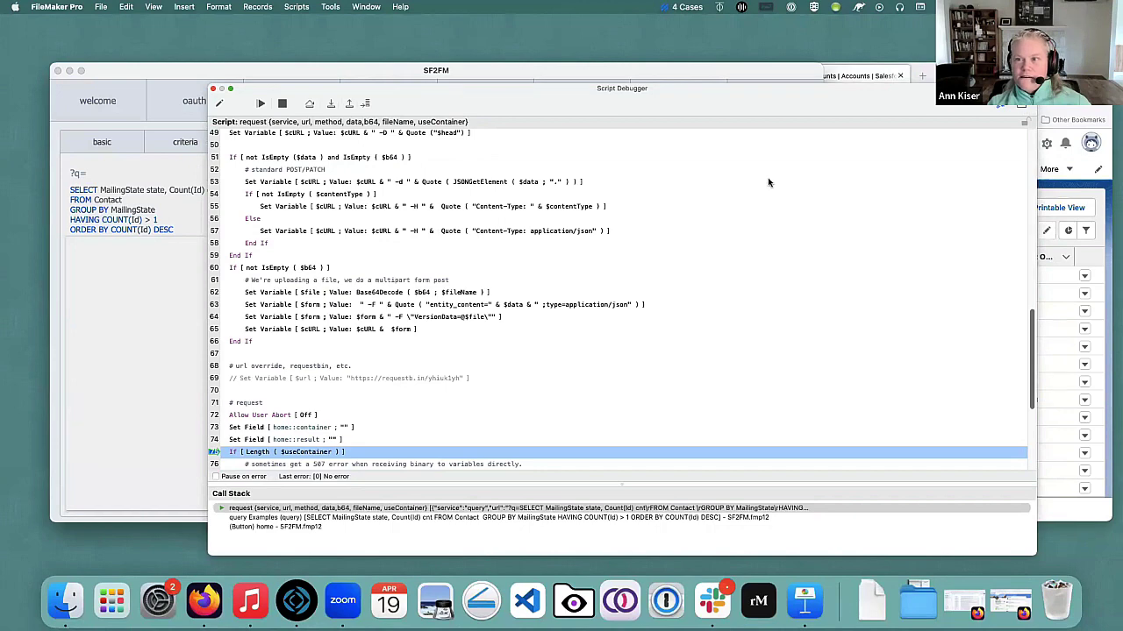
{"action": "left_click", "coordinate": [1020, 106]}
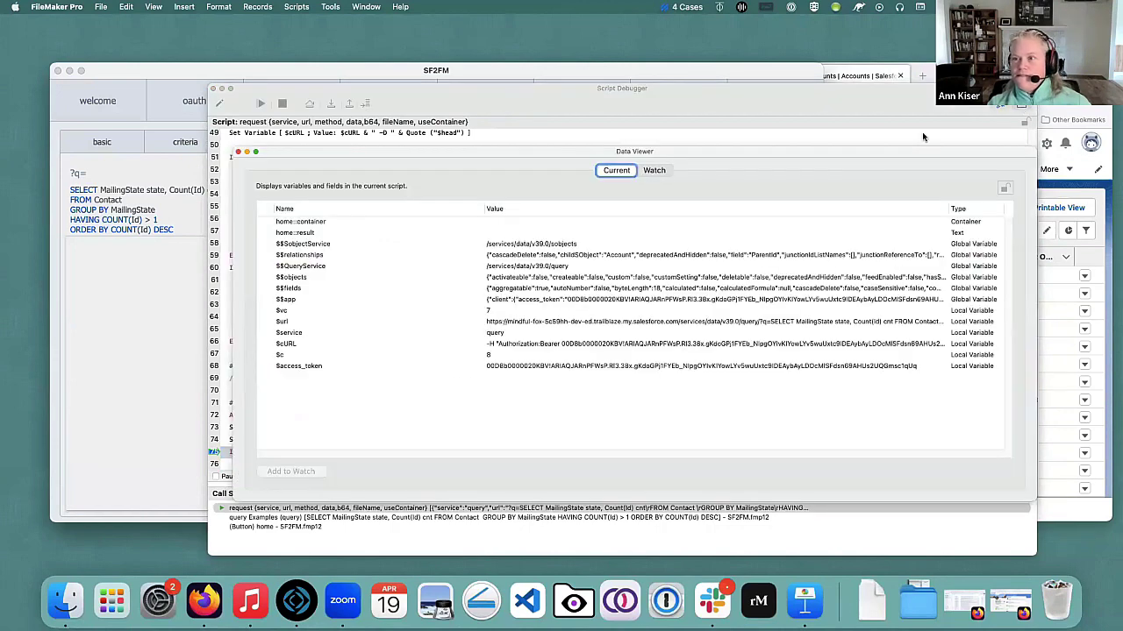
{"action": "double_click", "coordinate": [506, 344]}
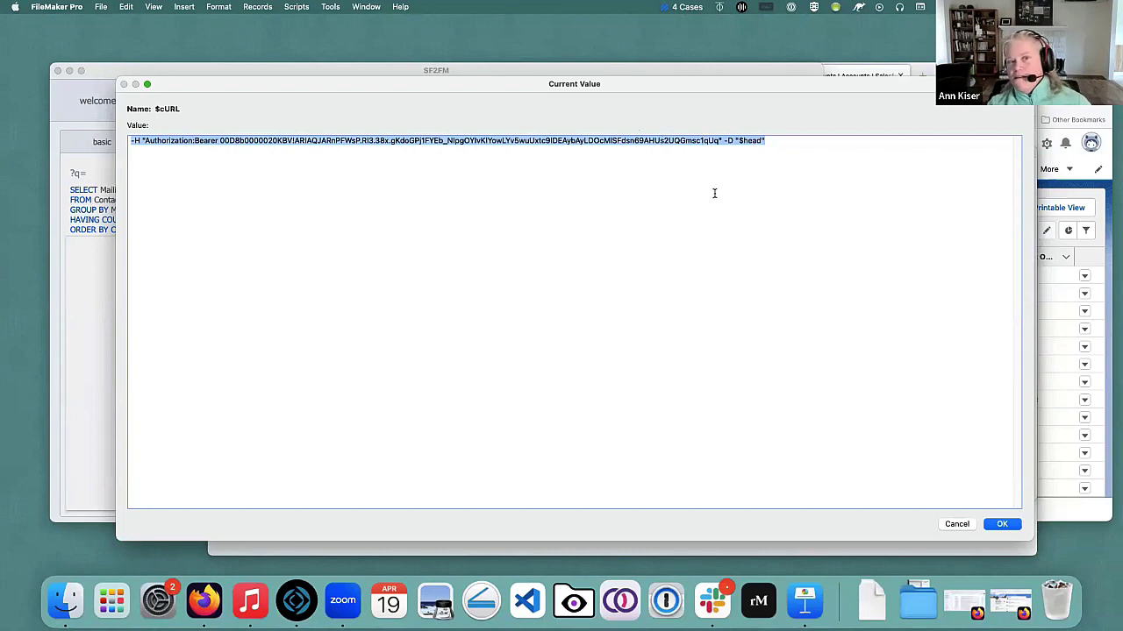
{"action": "left_click", "coordinate": [956, 524]}
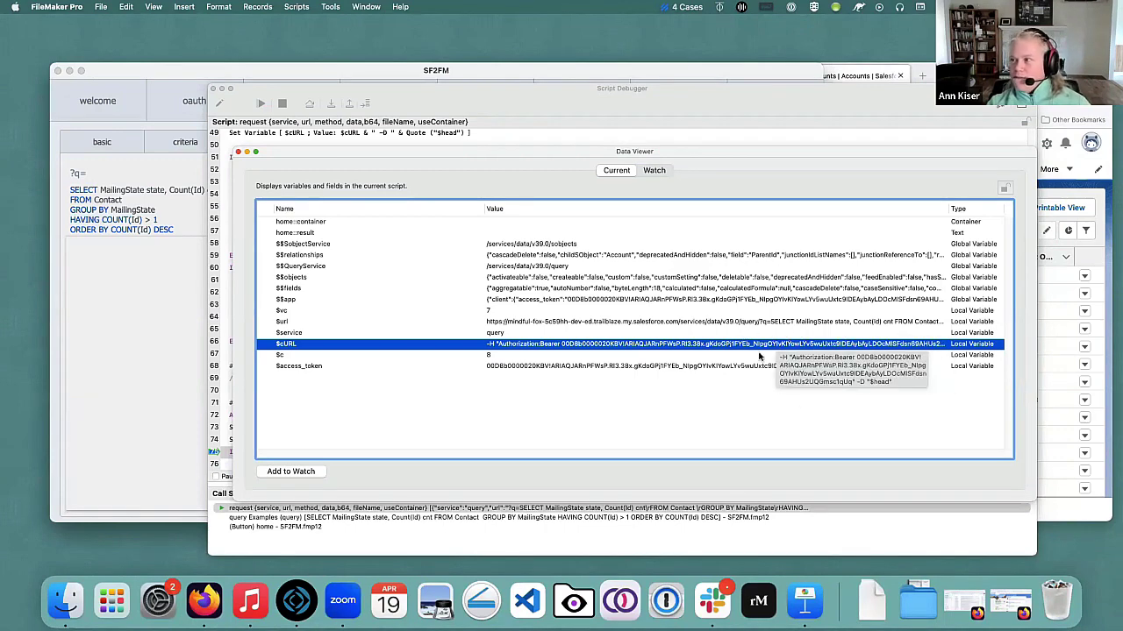
{"action": "left_click", "coordinate": [238, 152]}
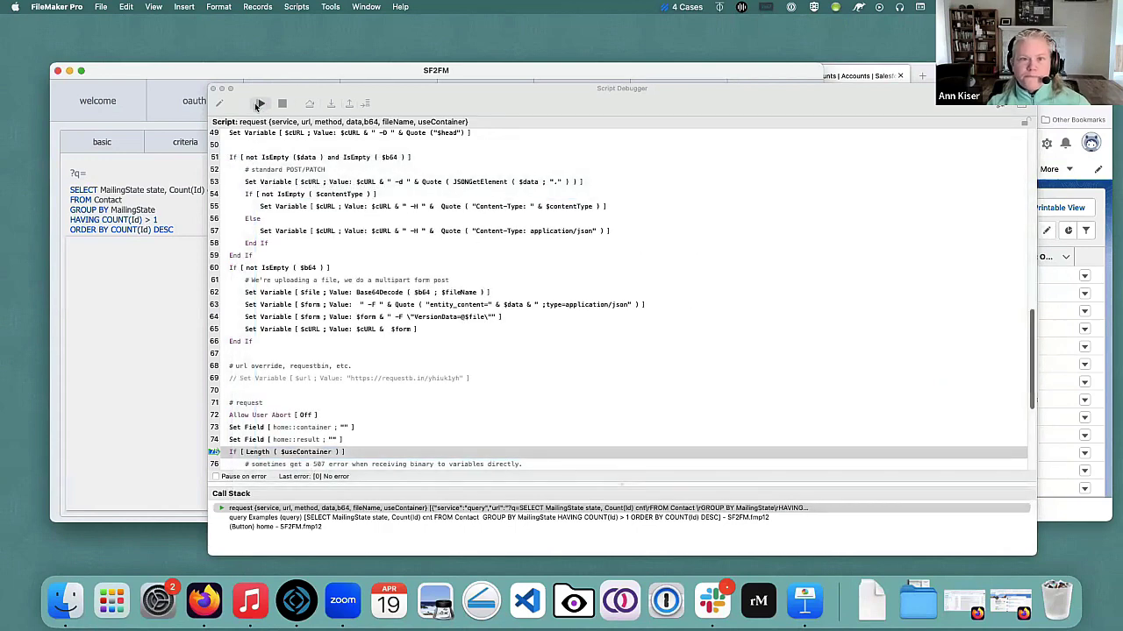
{"action": "left_click", "coordinate": [261, 102]}
Close the debugger, load the FOR VIEW Contact example query, and bring Salesforce accounts forward.
{"action": "left_click", "coordinate": [213, 90]}
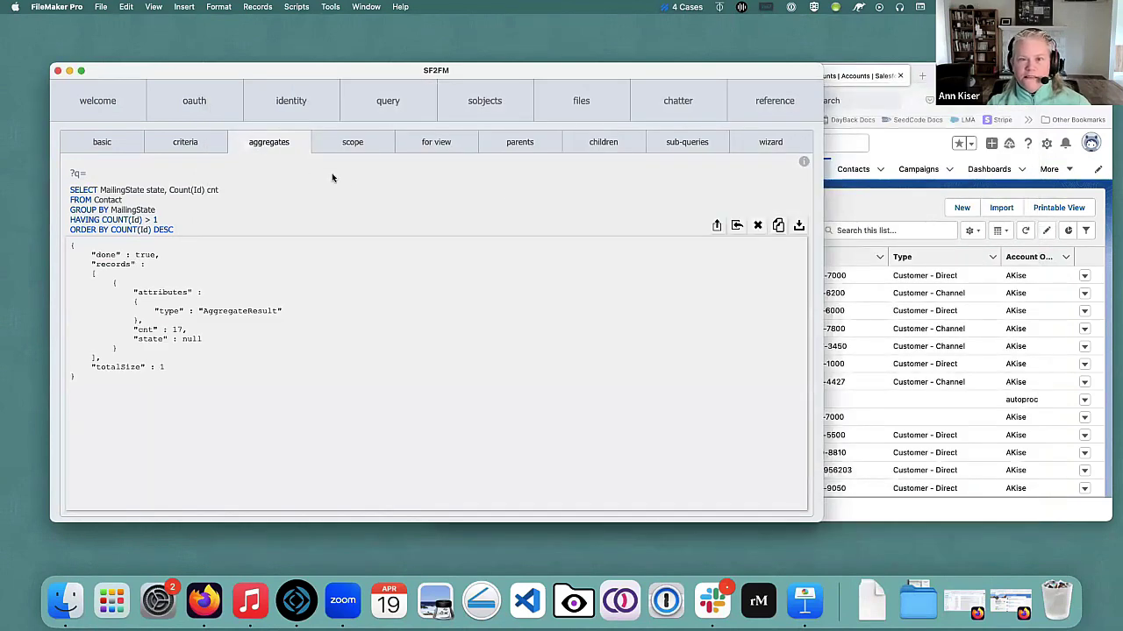
{"action": "left_click", "coordinate": [353, 143]}
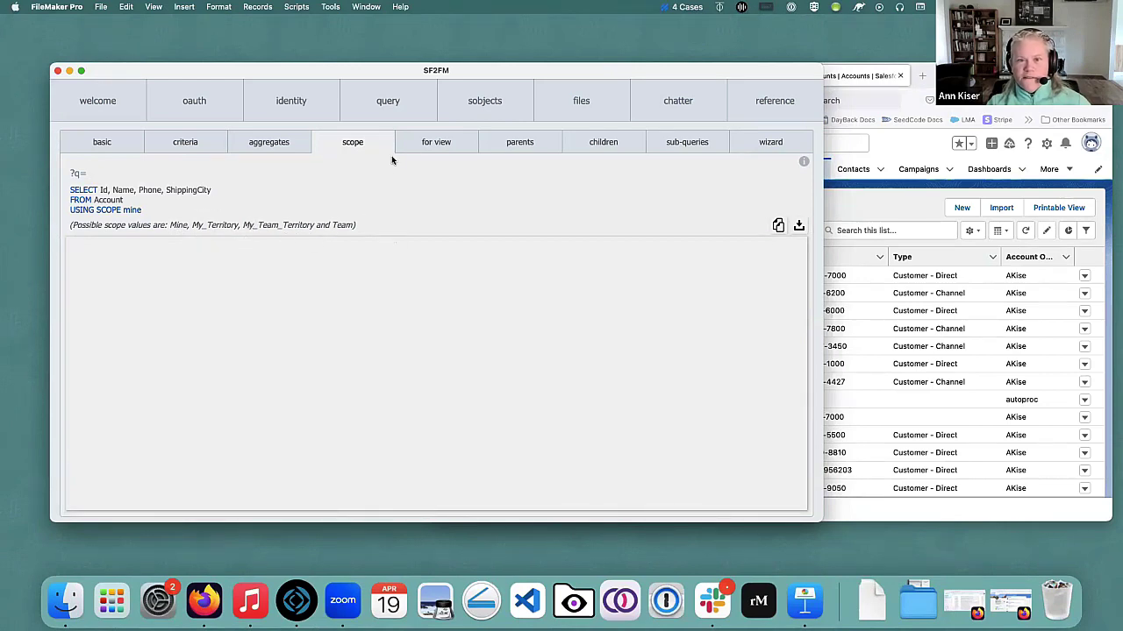
{"action": "left_click", "coordinate": [435, 143]}
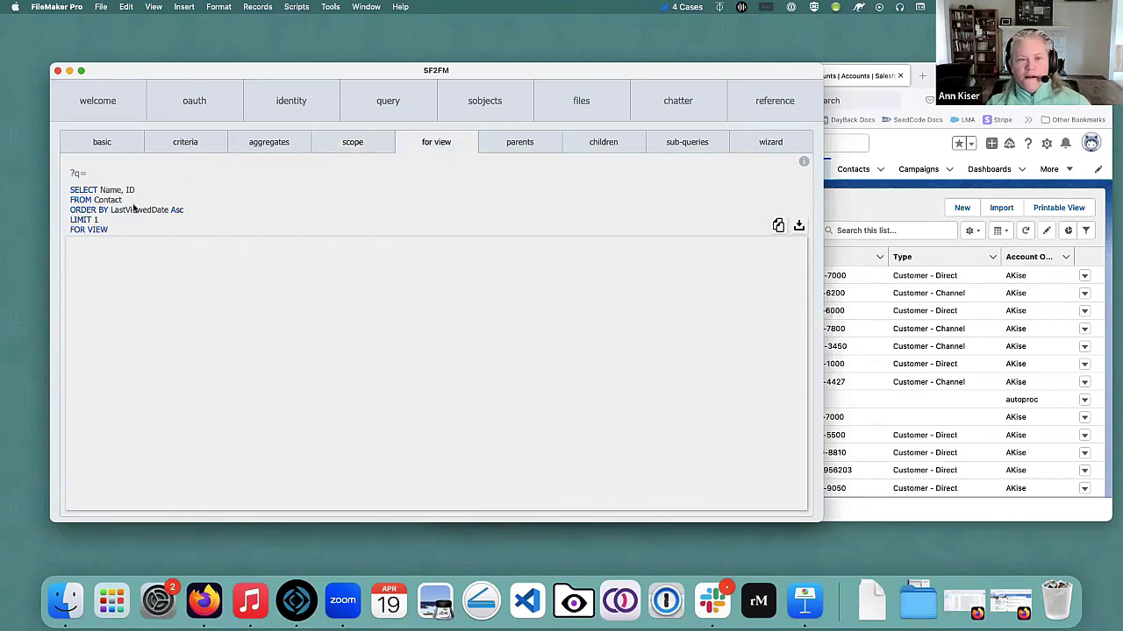
{"action": "left_click", "coordinate": [877, 97]}
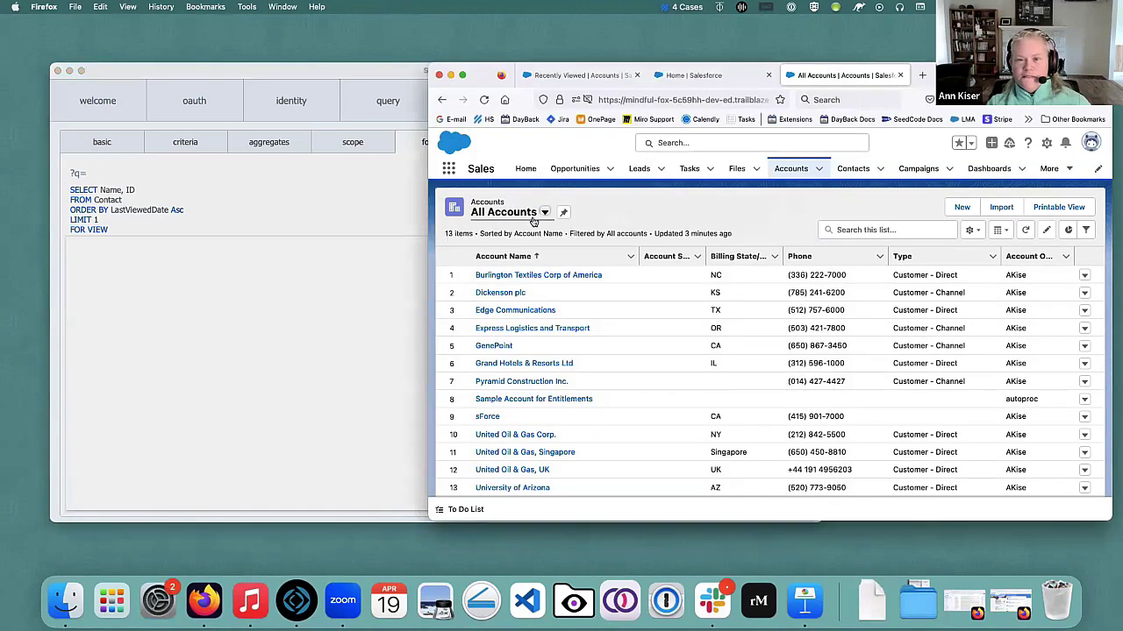
Look over the All Accounts list views, then bring the SF2FM file back to front.
{"action": "left_click", "coordinate": [544, 214]}
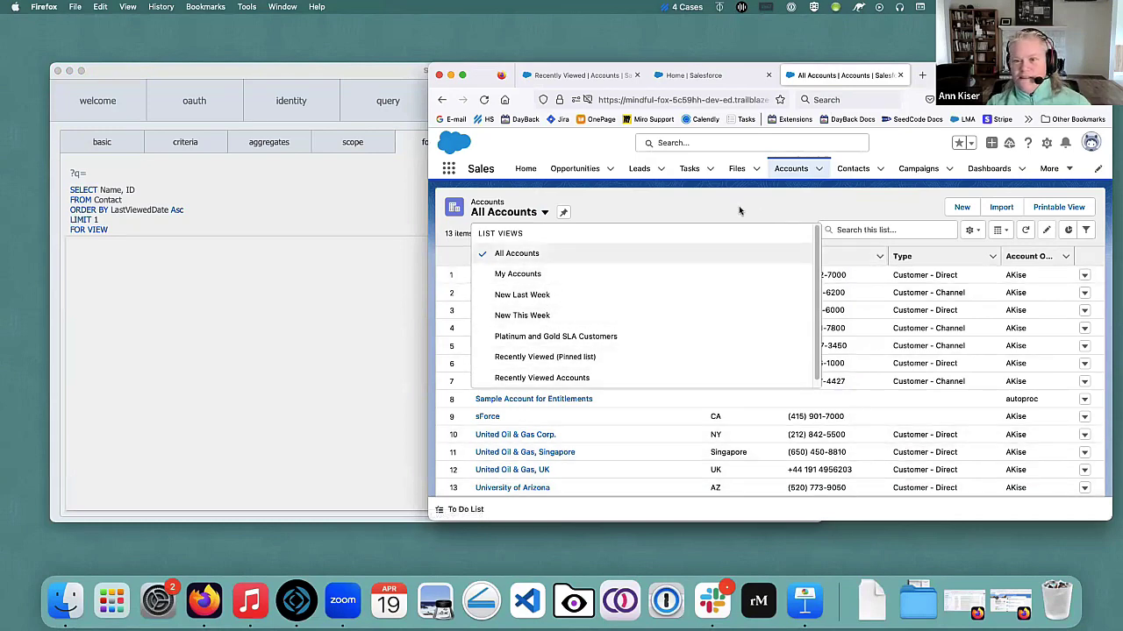
{"action": "left_click", "coordinate": [590, 216]}
{"action": "left_click", "coordinate": [292, 219]}
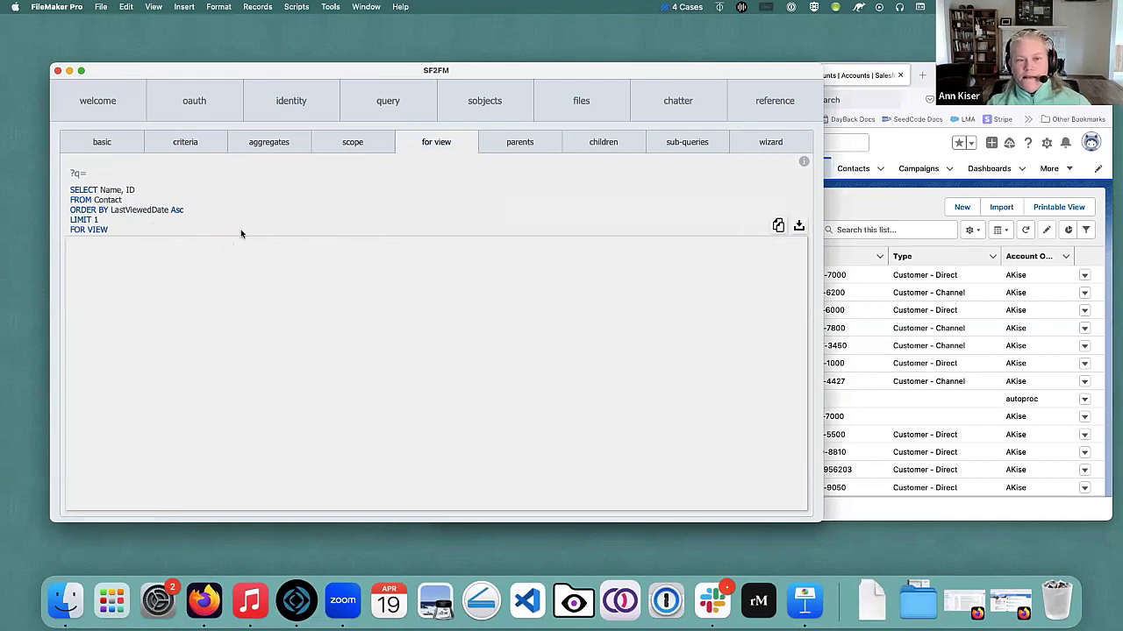
Run the parents query for contact JSON, then load the children example and switch to Salesforce.
{"action": "left_click", "coordinate": [509, 145]}
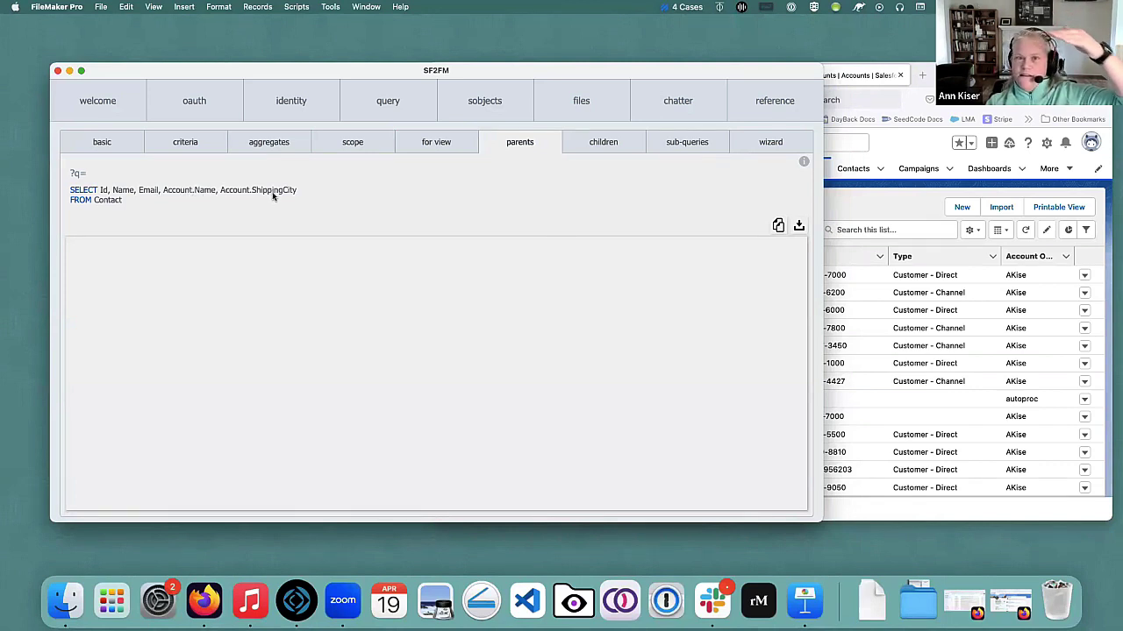
{"action": "left_click", "coordinate": [799, 227]}
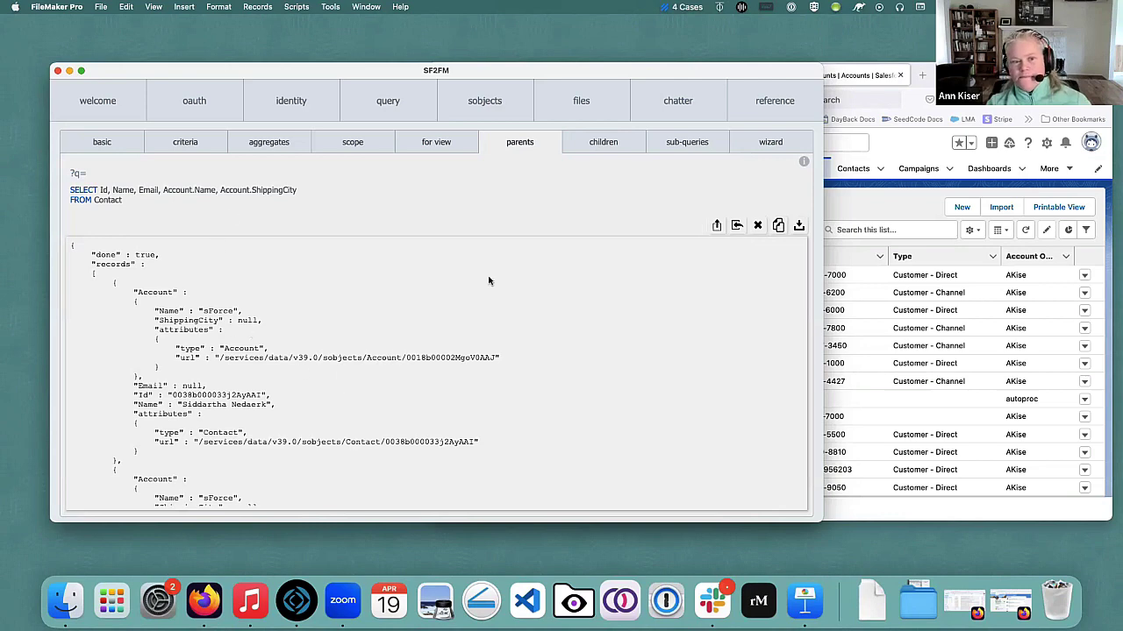
{"action": "left_click", "coordinate": [592, 145]}
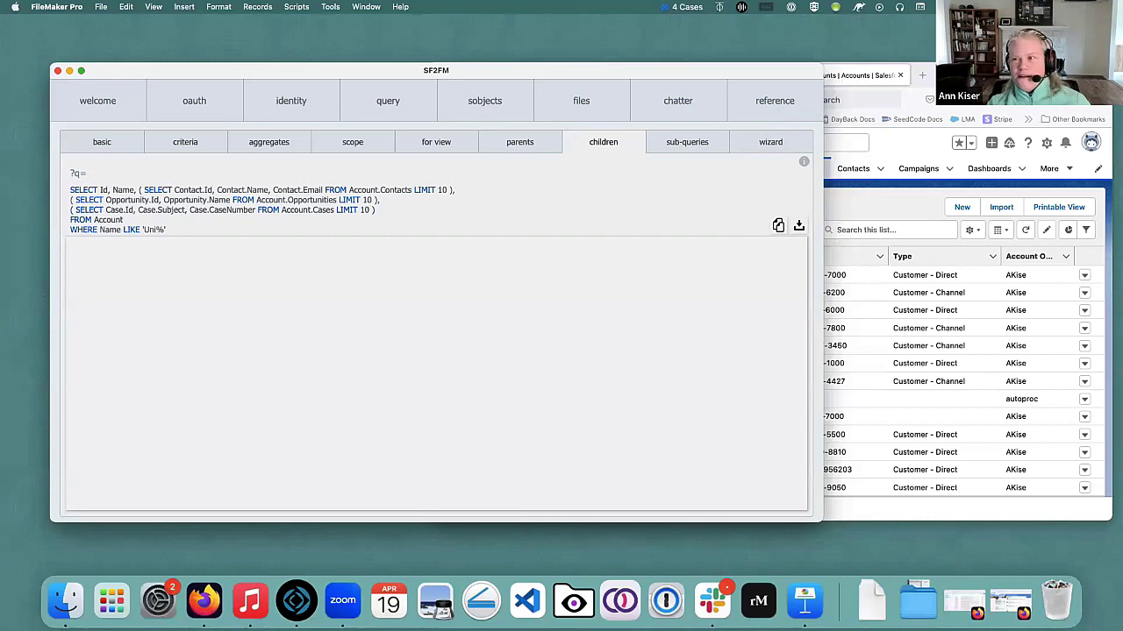
{"action": "key", "text": "super+Tab"}
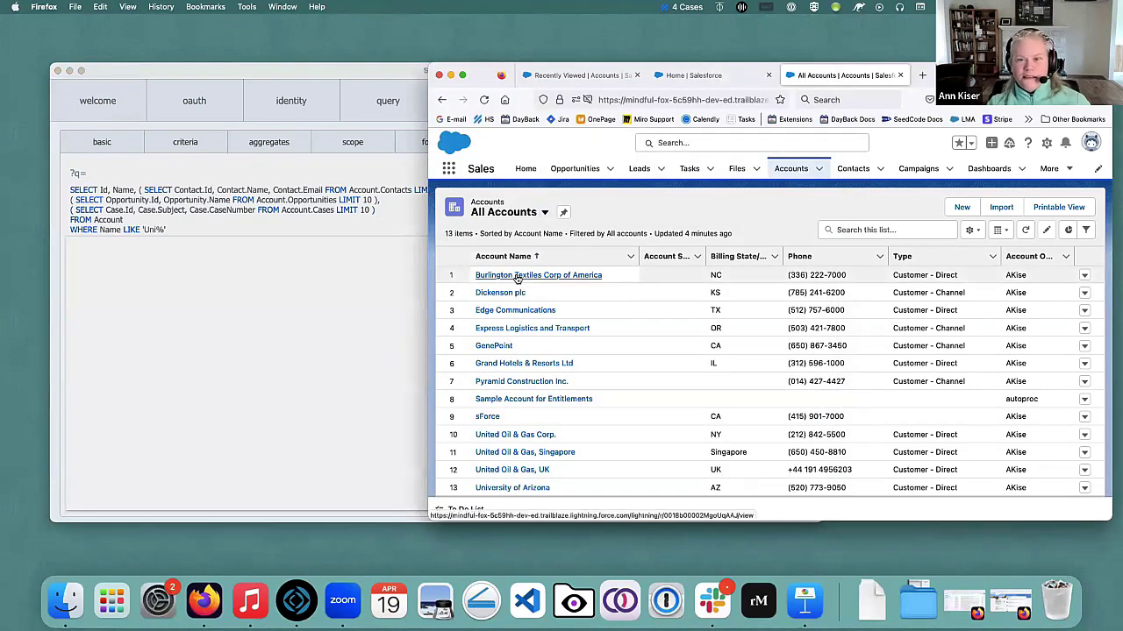
Browse Burlington Textiles, then open the United Oil & Gas, Singapore account beside the query.
{"action": "left_click", "coordinate": [517, 277]}
{"action": "scroll", "coordinate": [656, 372], "scroll_direction": "down", "scroll_amount": 3}
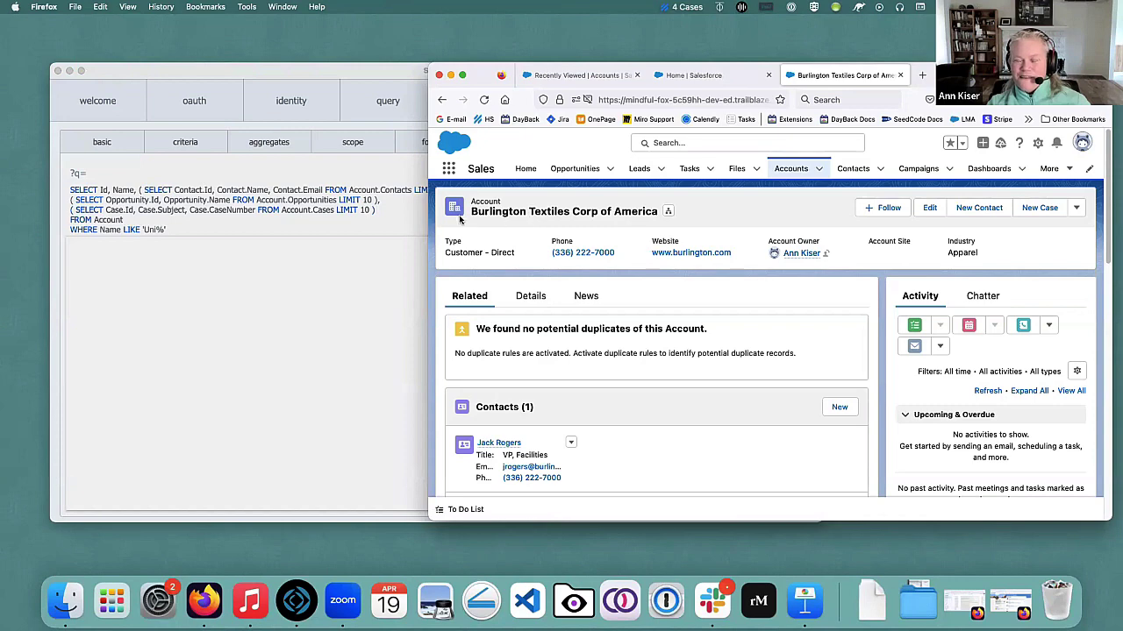
{"action": "left_click", "coordinate": [783, 171]}
{"action": "left_click", "coordinate": [507, 311]}
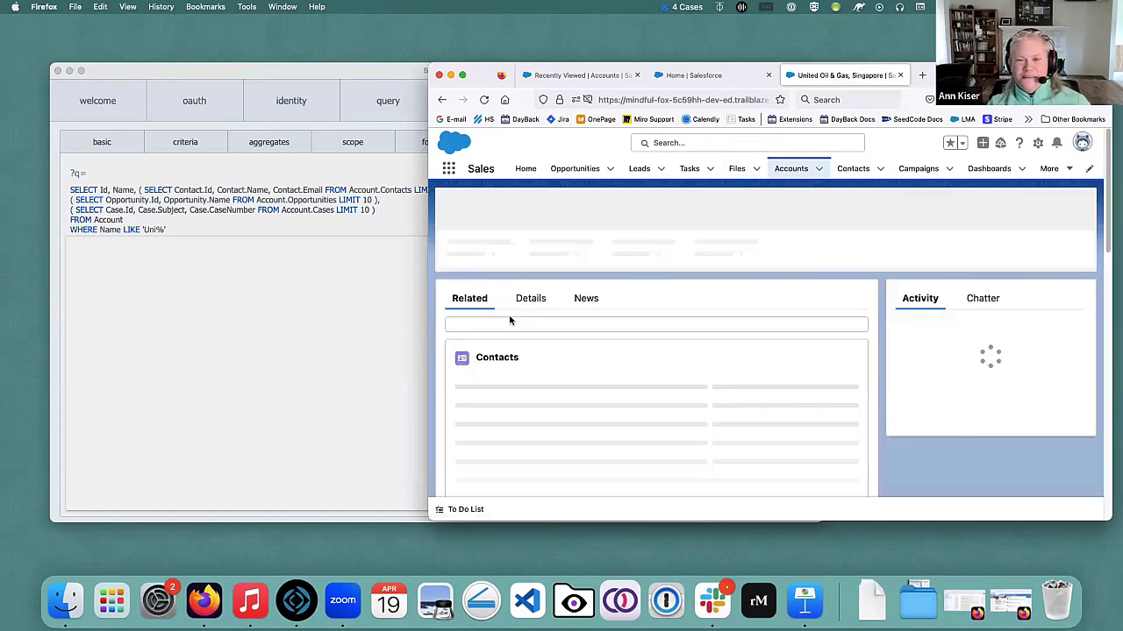
{"action": "scroll", "coordinate": [558, 309], "scroll_direction": "down", "scroll_amount": 2}
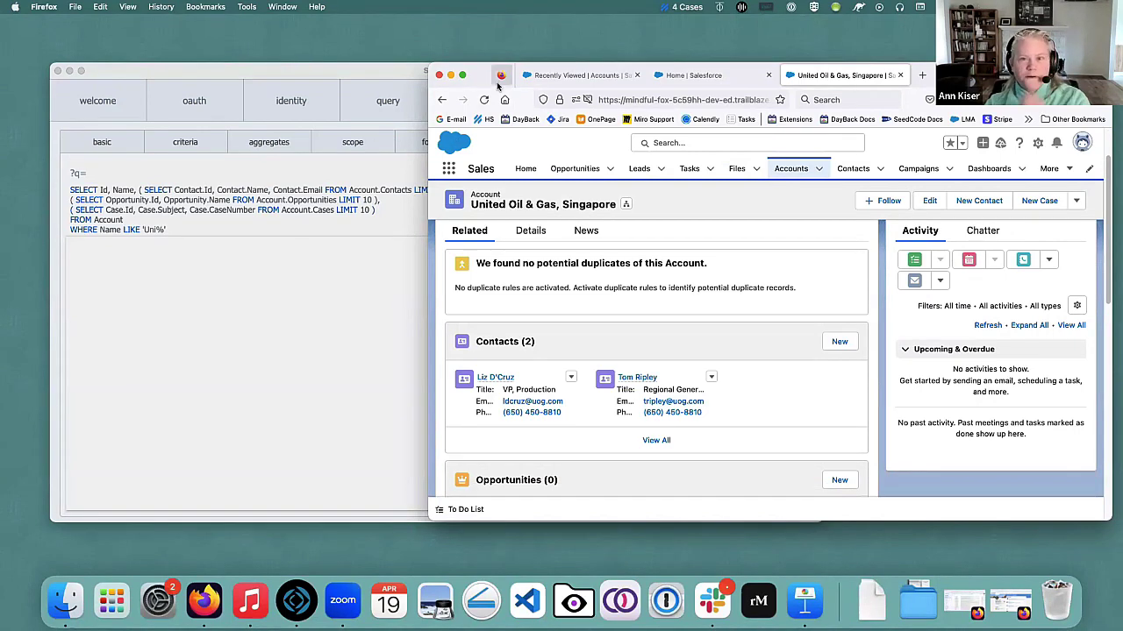
{"action": "left_click_drag", "start_coordinate": [485, 79], "coordinate": [491, 80]}
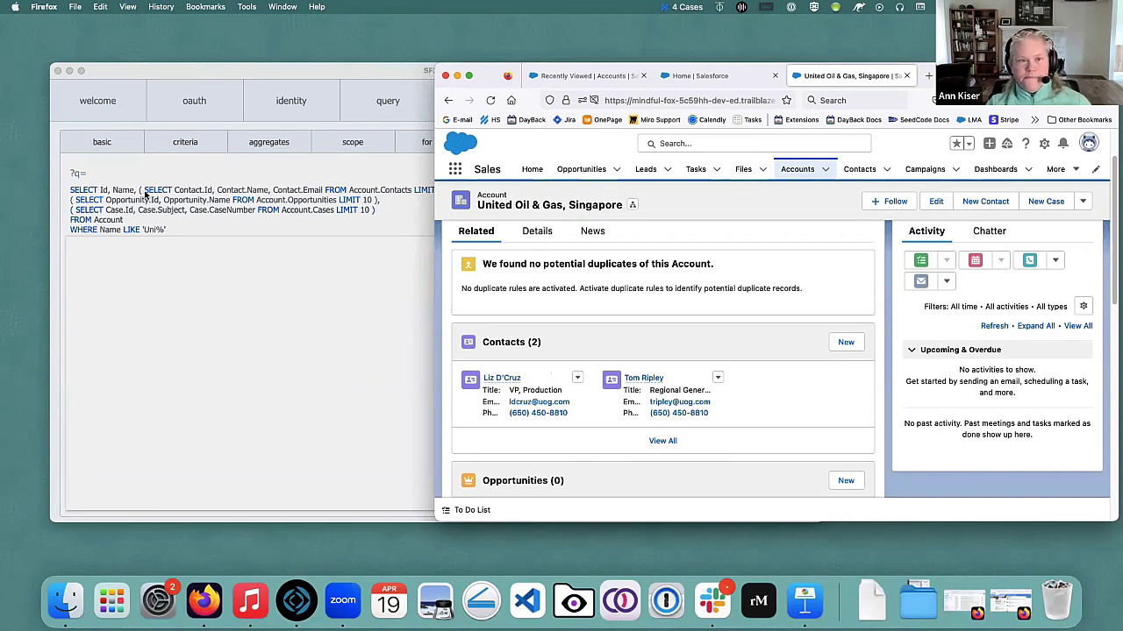
{"action": "left_click_drag", "start_coordinate": [493, 79], "coordinate": [561, 86]}
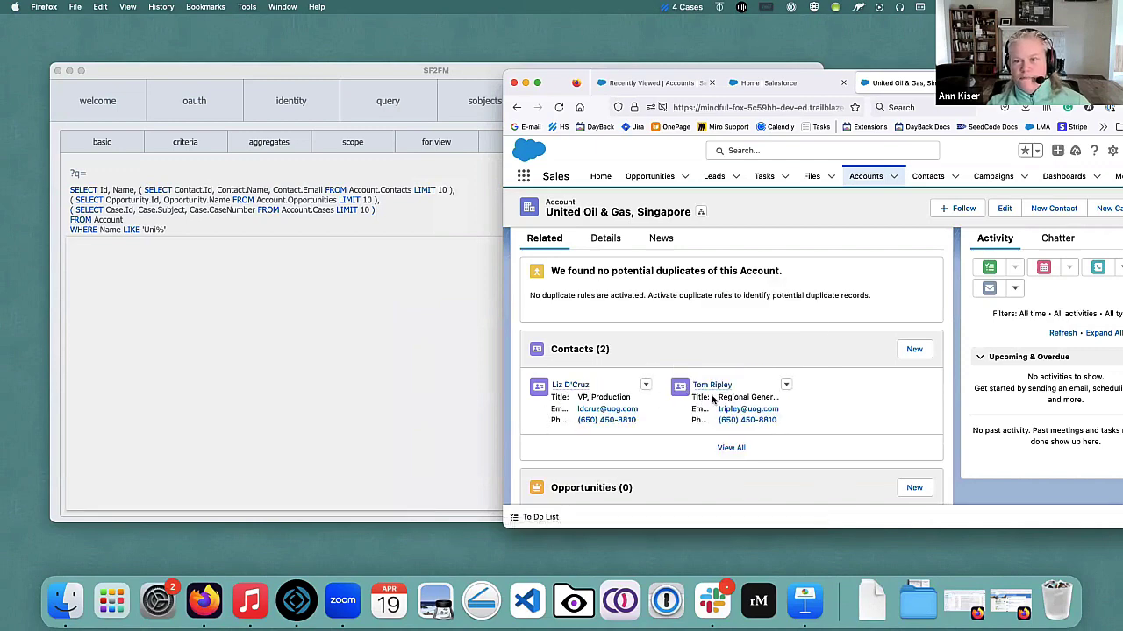
Review United Oil & Gas's 2 contacts and 3 cases, then return to SF2FM.
{"action": "left_click", "coordinate": [732, 448]}
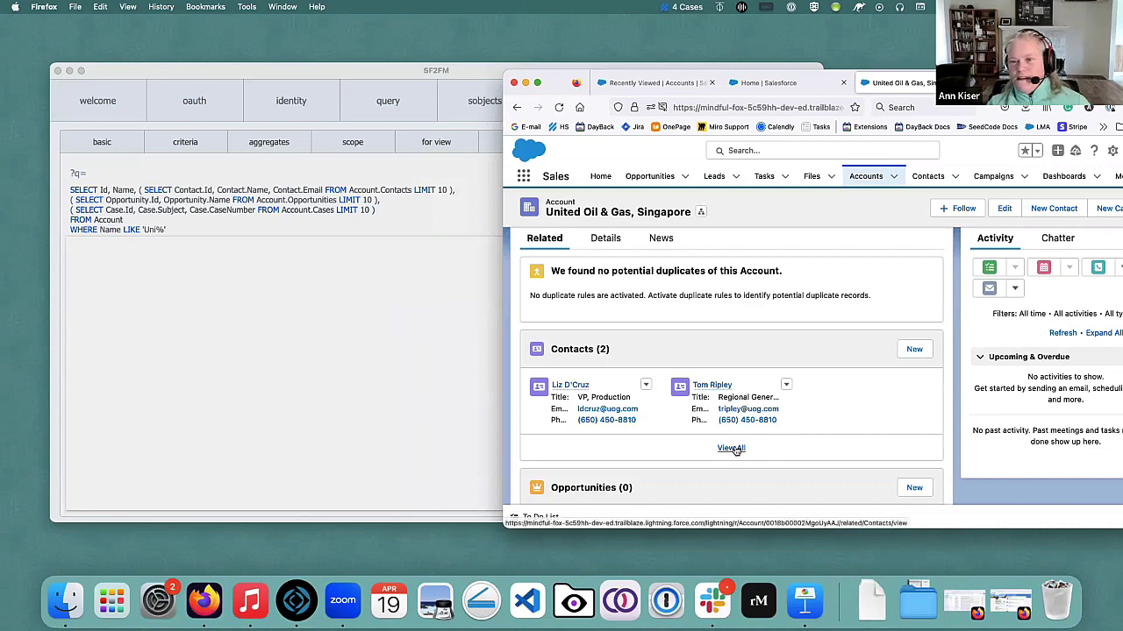
{"action": "left_click", "coordinate": [516, 107]}
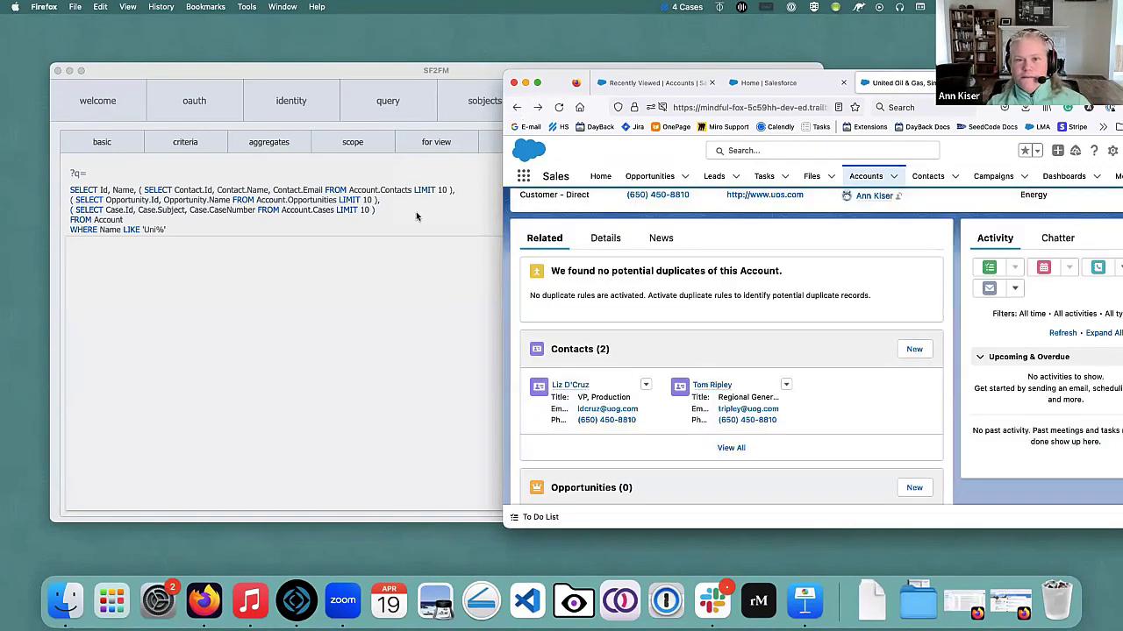
{"action": "scroll", "coordinate": [638, 351], "scroll_direction": "down", "scroll_amount": 3}
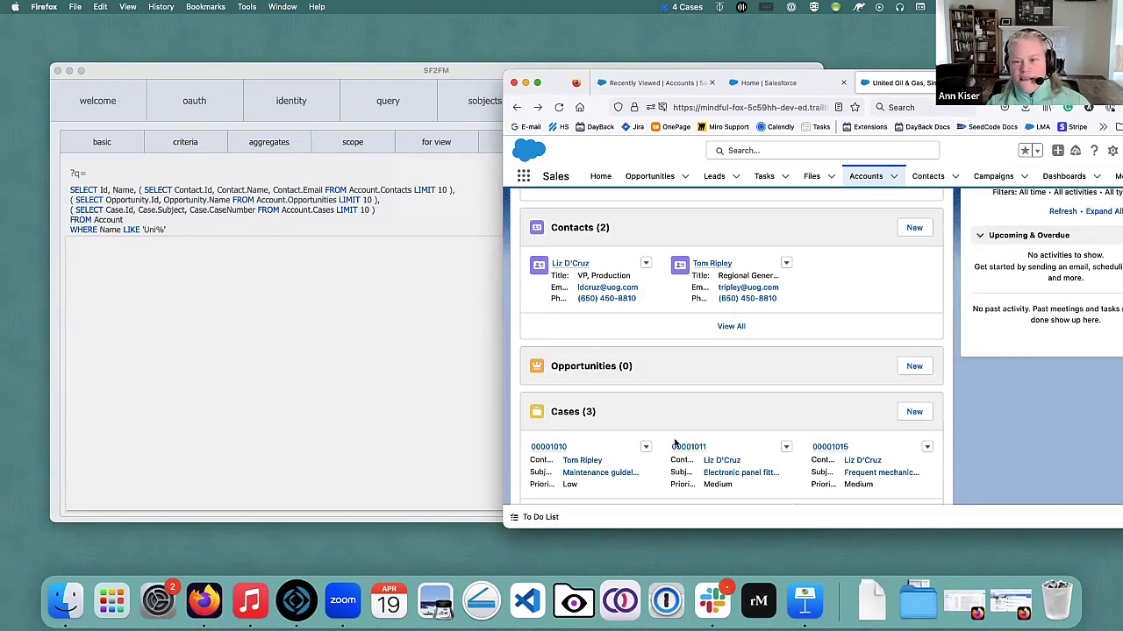
{"action": "scroll", "coordinate": [654, 424], "scroll_direction": "down", "scroll_amount": 3}
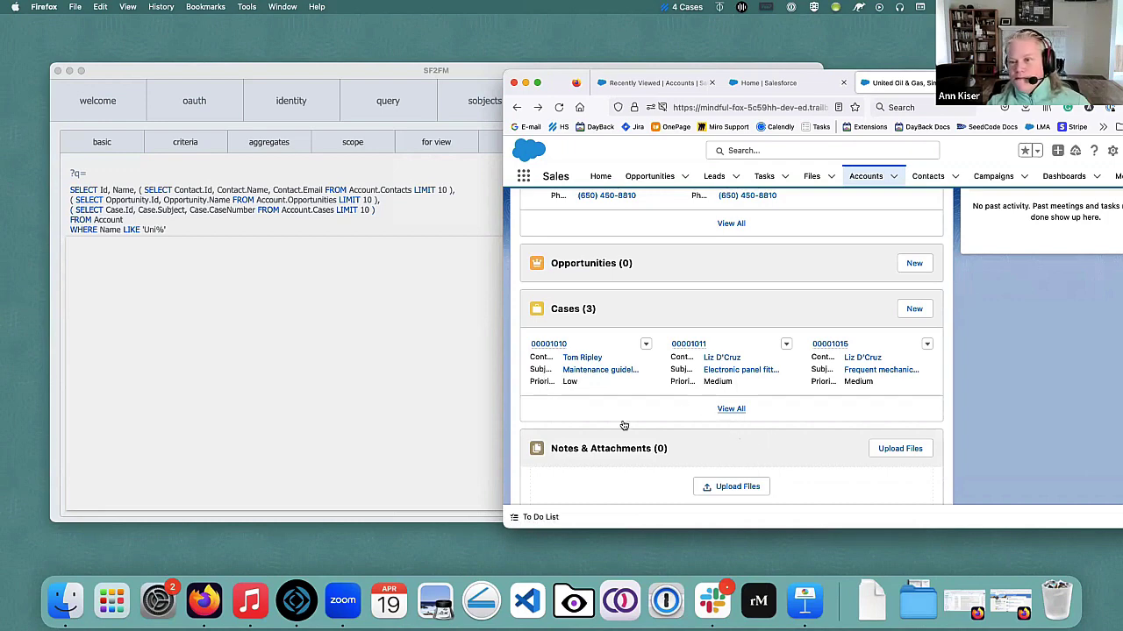
{"action": "left_click", "coordinate": [335, 316]}
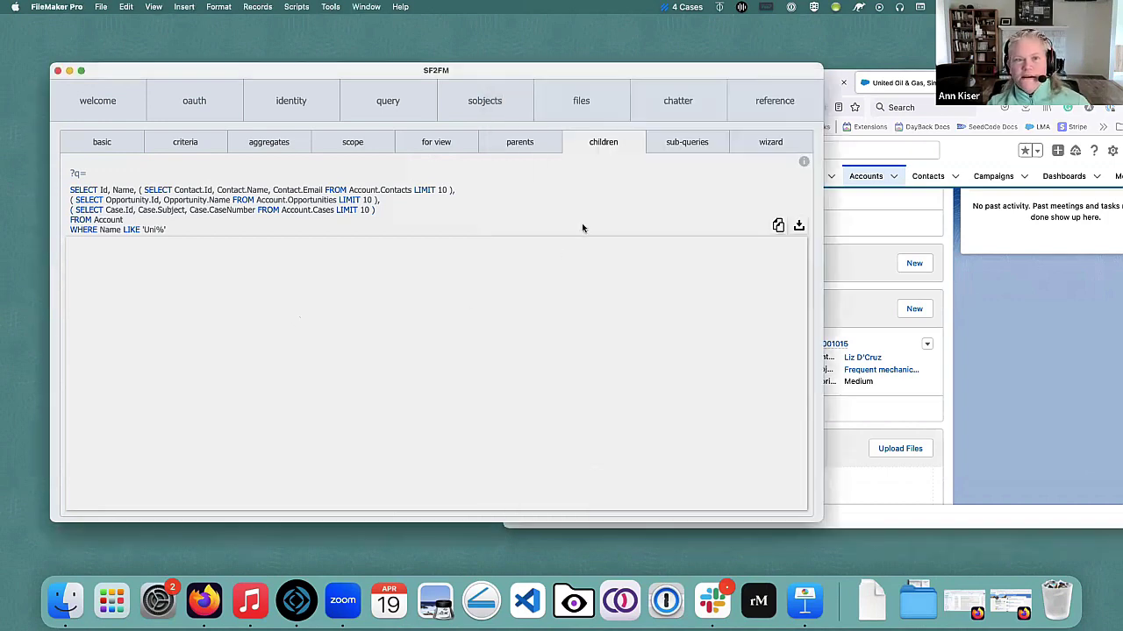
Run the children query and scroll through its cases, contacts and opportunities JSON.
{"action": "left_click", "coordinate": [799, 226]}
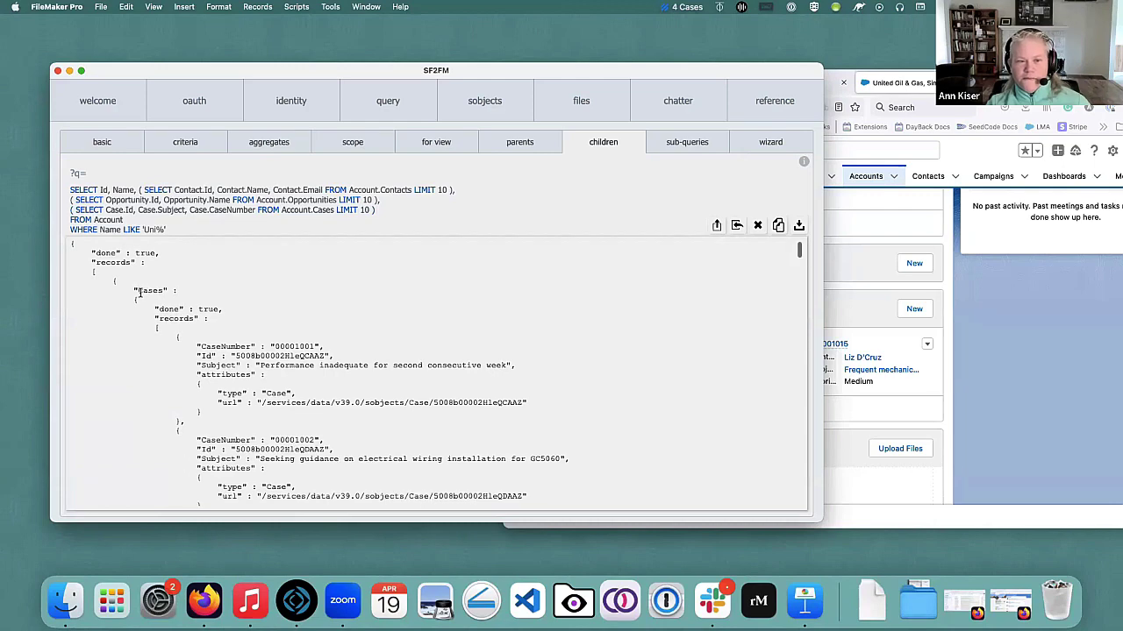
{"action": "scroll", "coordinate": [139, 285], "scroll_direction": "down", "scroll_amount": 1}
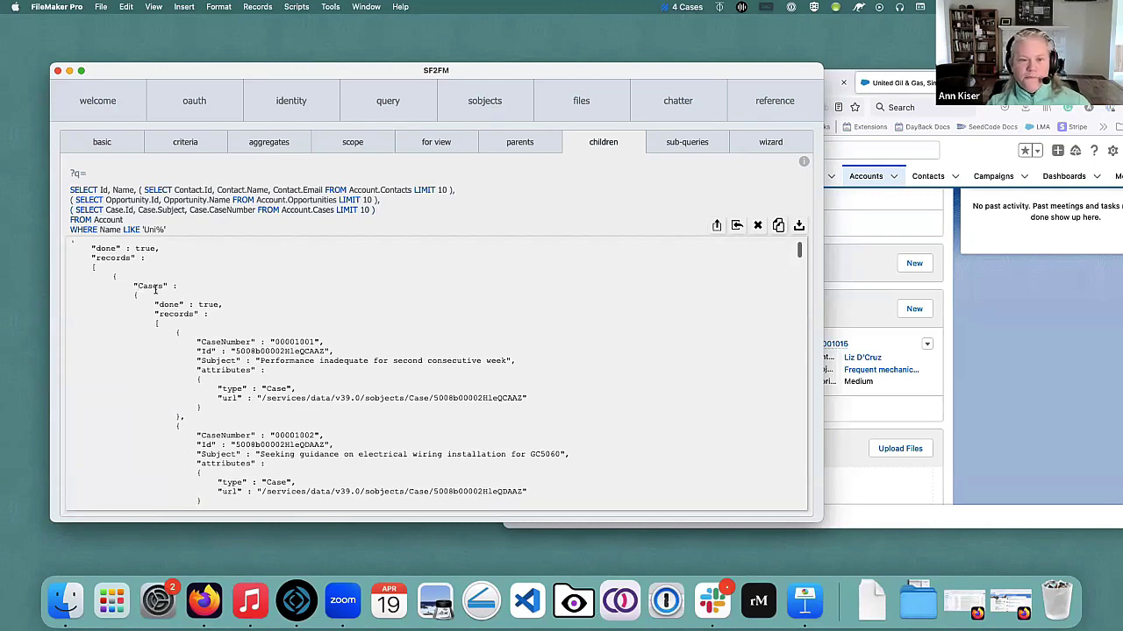
{"action": "scroll", "coordinate": [219, 377], "scroll_direction": "down", "scroll_amount": 5}
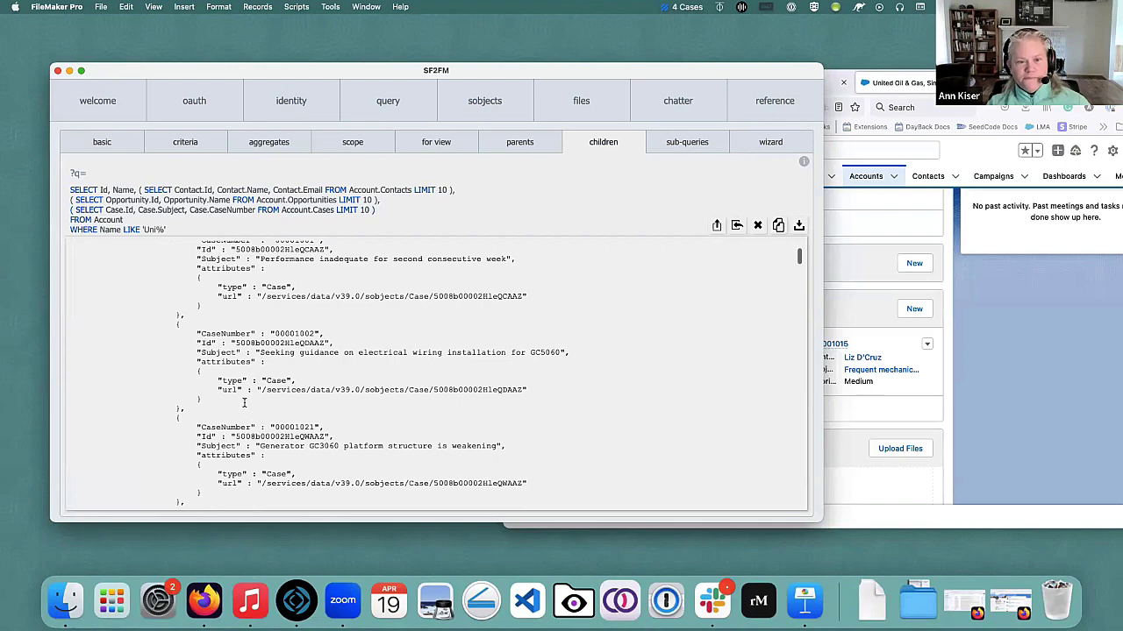
{"action": "scroll", "coordinate": [245, 402], "scroll_direction": "down", "scroll_amount": 9}
{"action": "scroll", "coordinate": [245, 401], "scroll_direction": "up", "scroll_amount": 10}
{"action": "scroll", "coordinate": [245, 401], "scroll_direction": "up", "scroll_amount": 3}
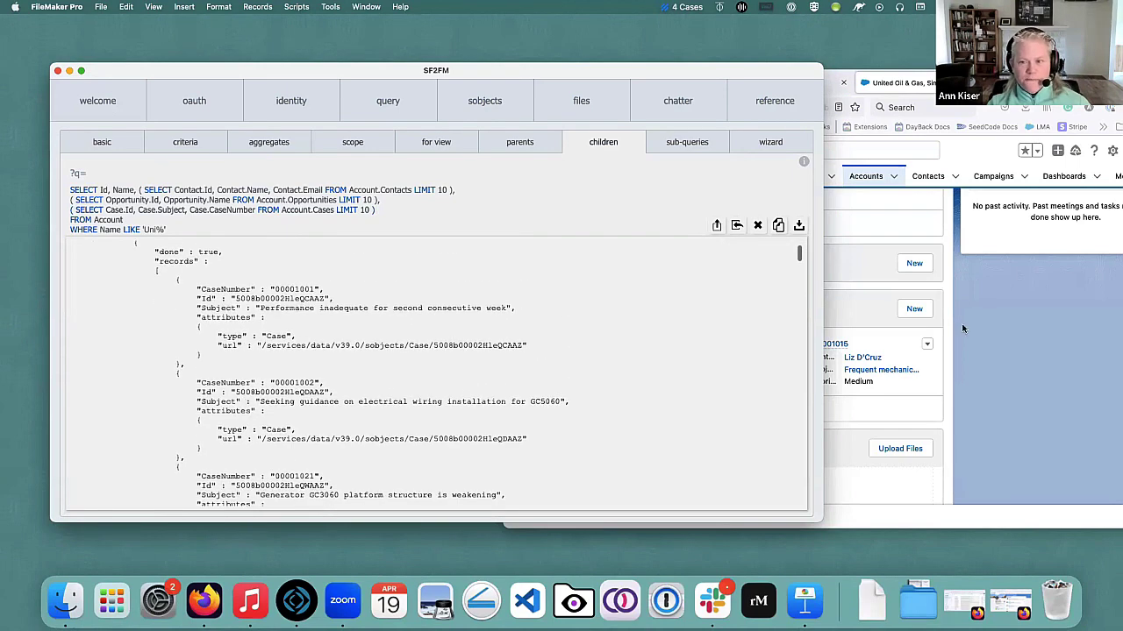
{"action": "scroll", "coordinate": [228, 320], "scroll_direction": "down", "scroll_amount": 4}
{"action": "scroll", "coordinate": [226, 317], "scroll_direction": "down", "scroll_amount": 10}
{"action": "scroll", "coordinate": [228, 351], "scroll_direction": "down", "scroll_amount": 11}
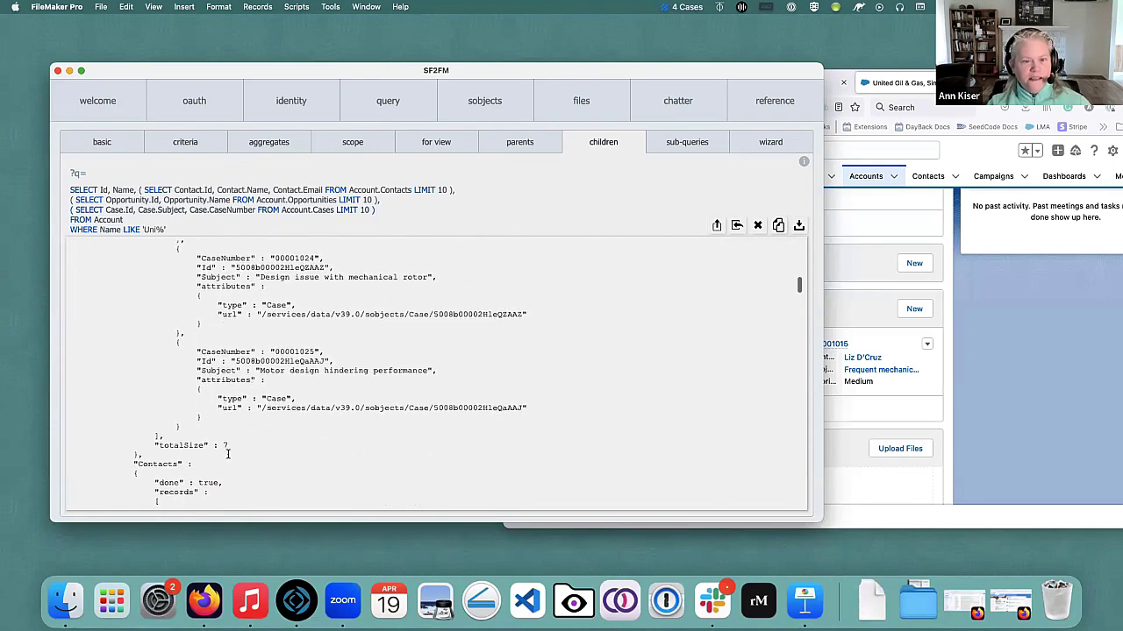
{"action": "scroll", "coordinate": [218, 399], "scroll_direction": "down", "scroll_amount": 9}
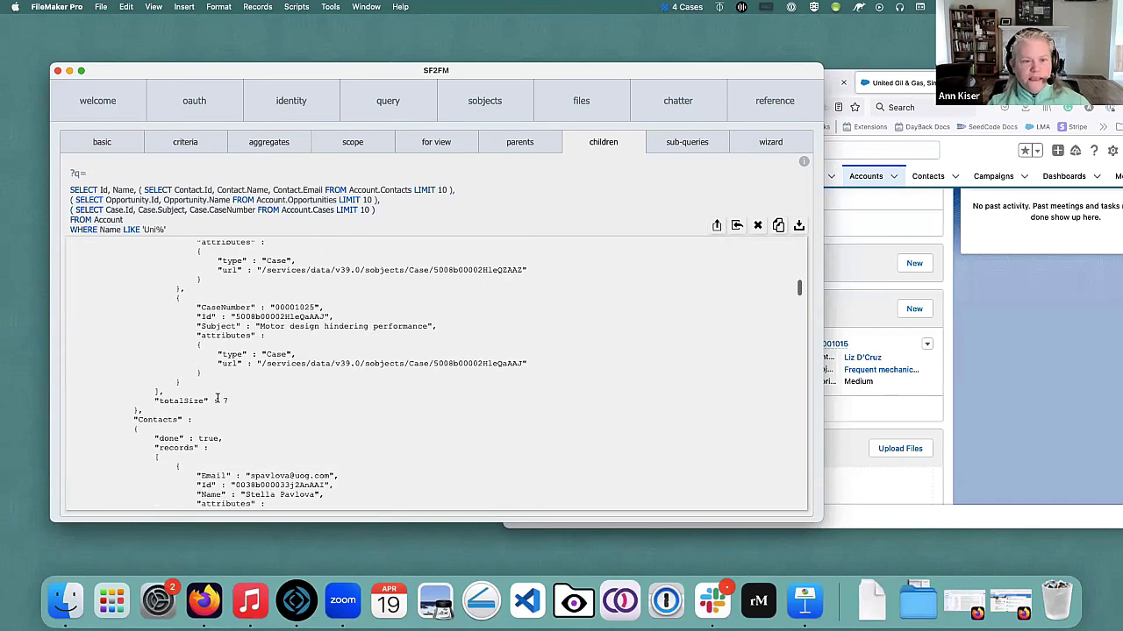
Finish reviewing the JSON, then load the sub-queries example for AnnualRevenue over 500000.
{"action": "scroll", "coordinate": [216, 399], "scroll_direction": "down", "scroll_amount": 13}
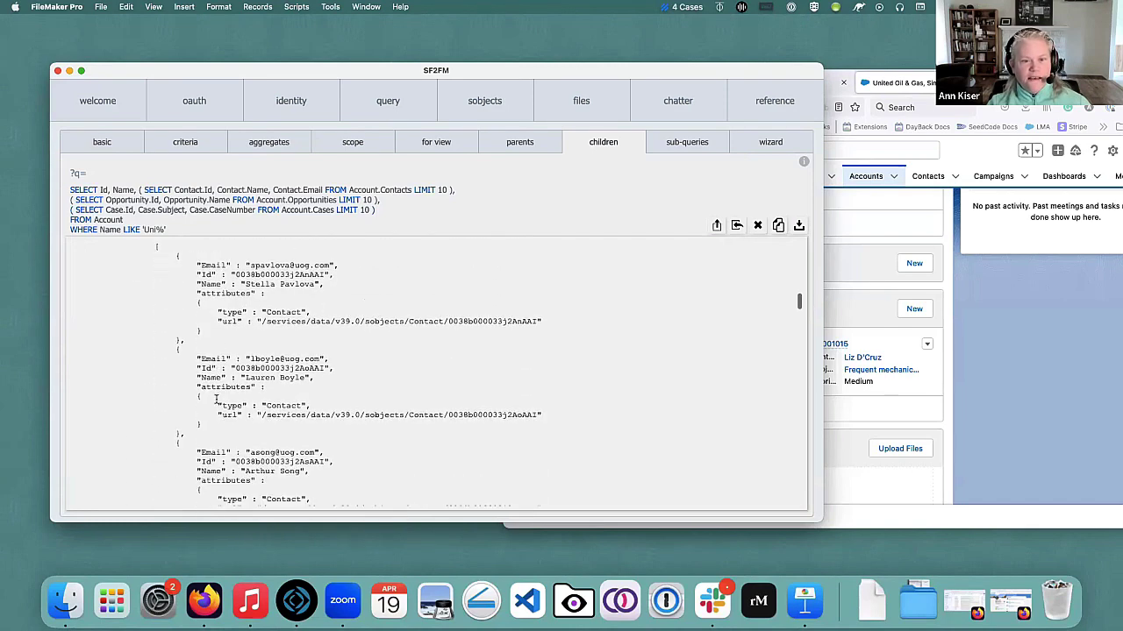
{"action": "scroll", "coordinate": [219, 412], "scroll_direction": "down", "scroll_amount": 3}
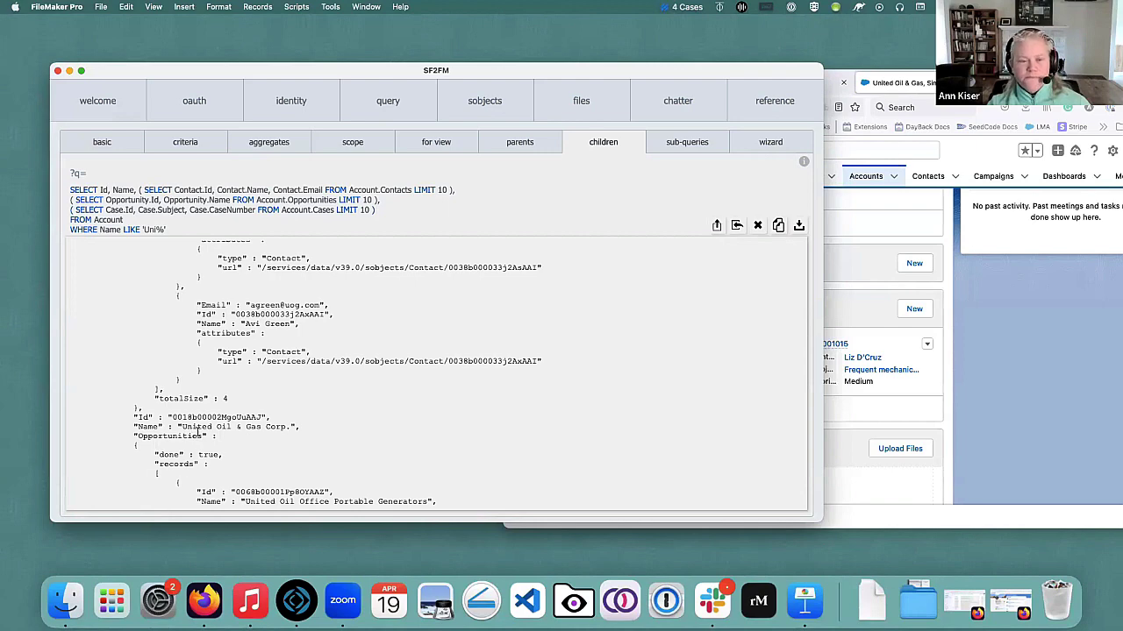
{"action": "scroll", "coordinate": [198, 430], "scroll_direction": "down", "scroll_amount": 7}
{"action": "scroll", "coordinate": [220, 416], "scroll_direction": "down", "scroll_amount": 15}
{"action": "scroll", "coordinate": [219, 419], "scroll_direction": "down", "scroll_amount": 15}
{"action": "scroll", "coordinate": [220, 418], "scroll_direction": "down", "scroll_amount": 5}
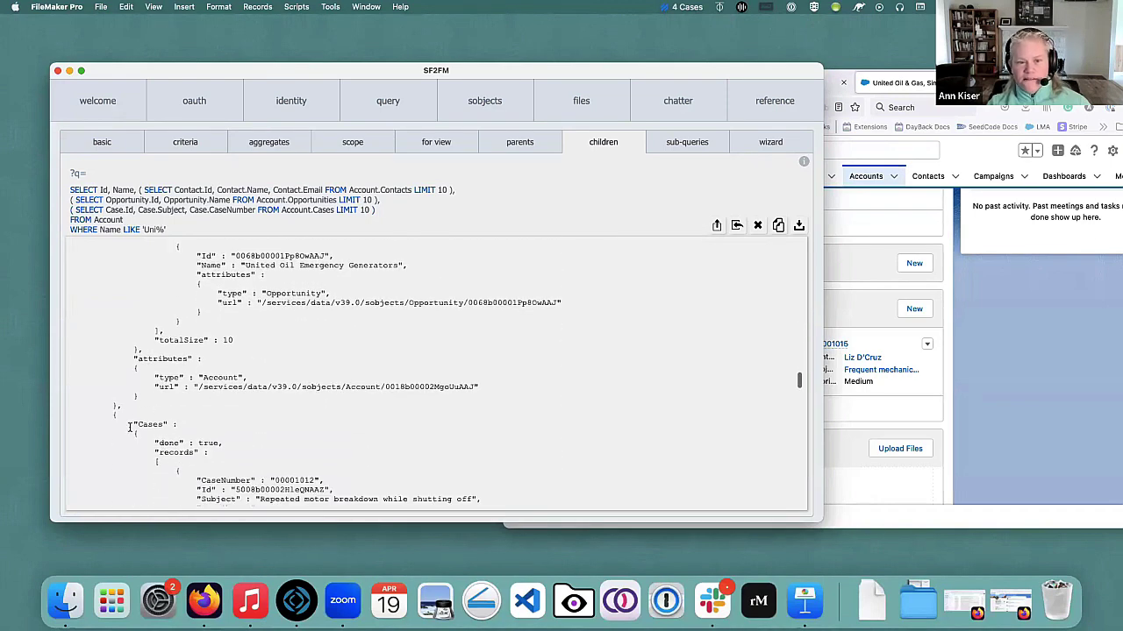
{"action": "scroll", "coordinate": [278, 455], "scroll_direction": "down", "scroll_amount": 10}
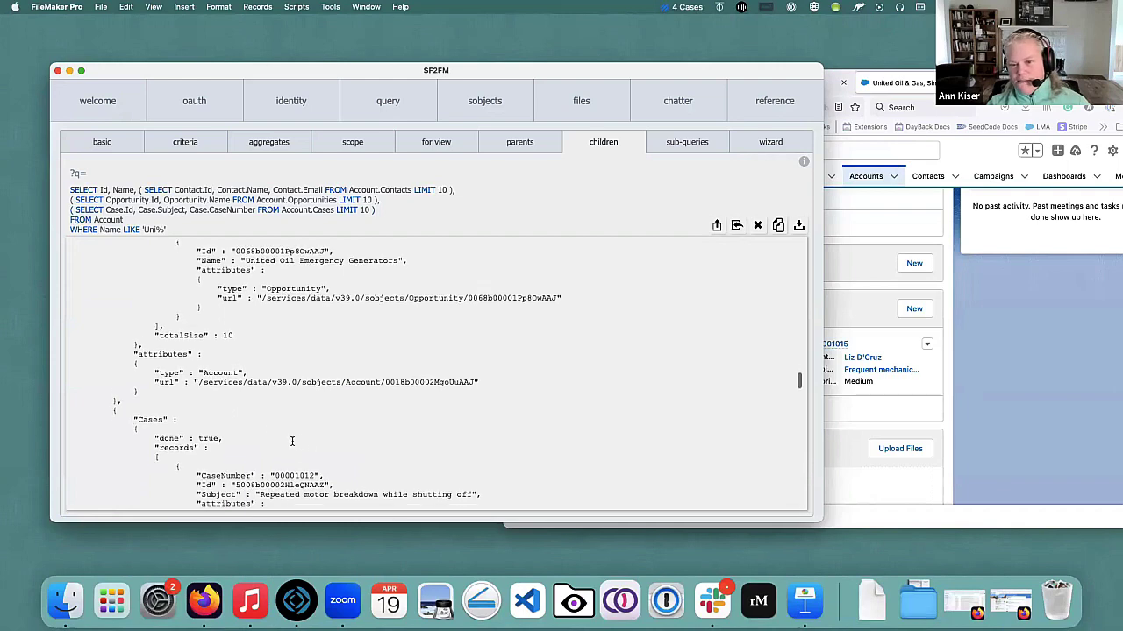
{"action": "scroll", "coordinate": [302, 448], "scroll_direction": "down", "scroll_amount": 10}
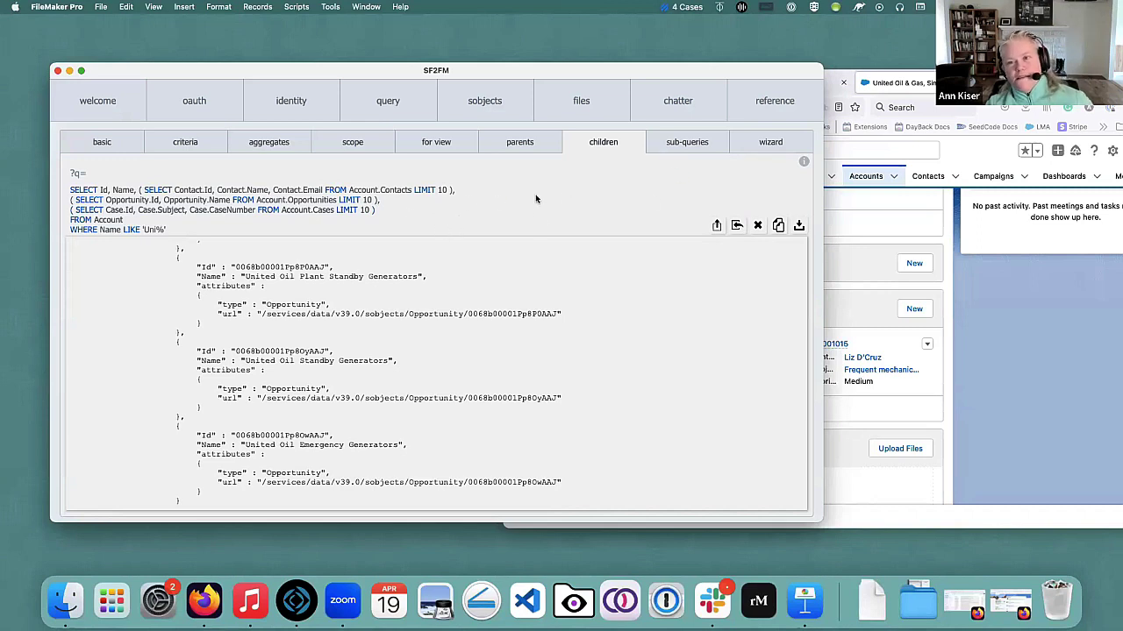
{"action": "left_click", "coordinate": [697, 145]}
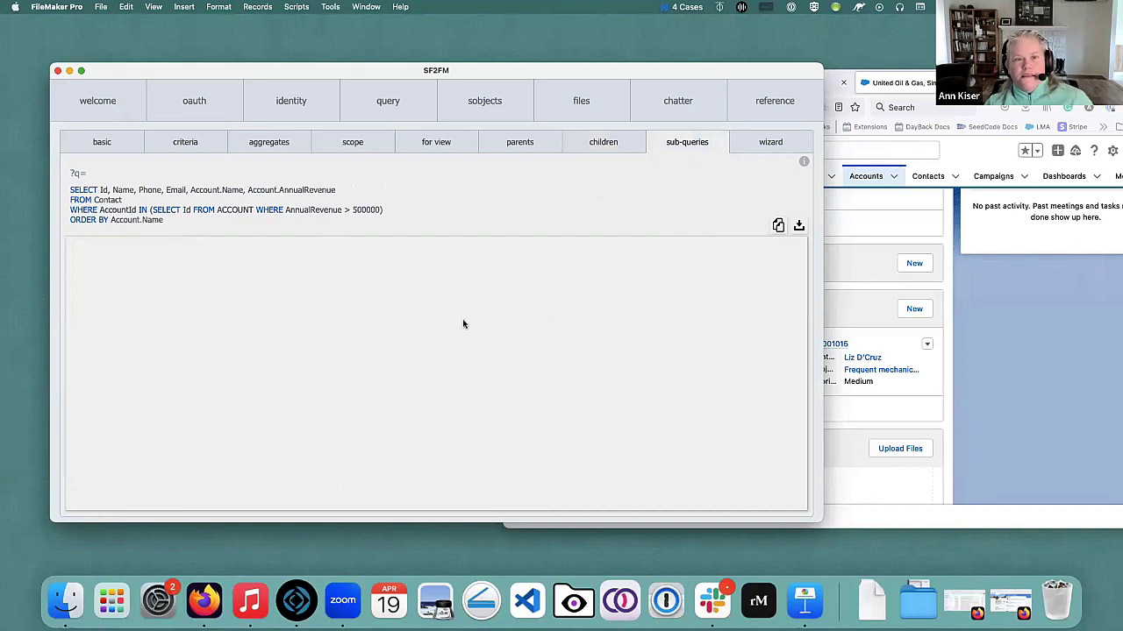
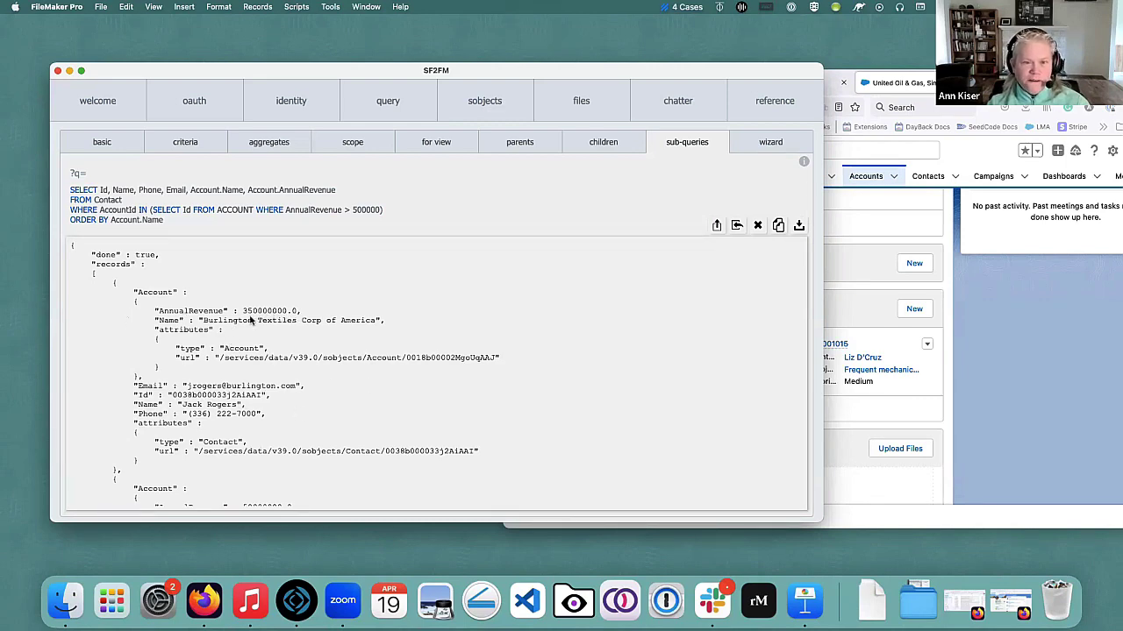
Open the sobjects section, whose rows pane shows SELECT Id FROM Contact LIMIT 1.
{"action": "scroll", "coordinate": [389, 389], "scroll_direction": "down", "scroll_amount": 5}
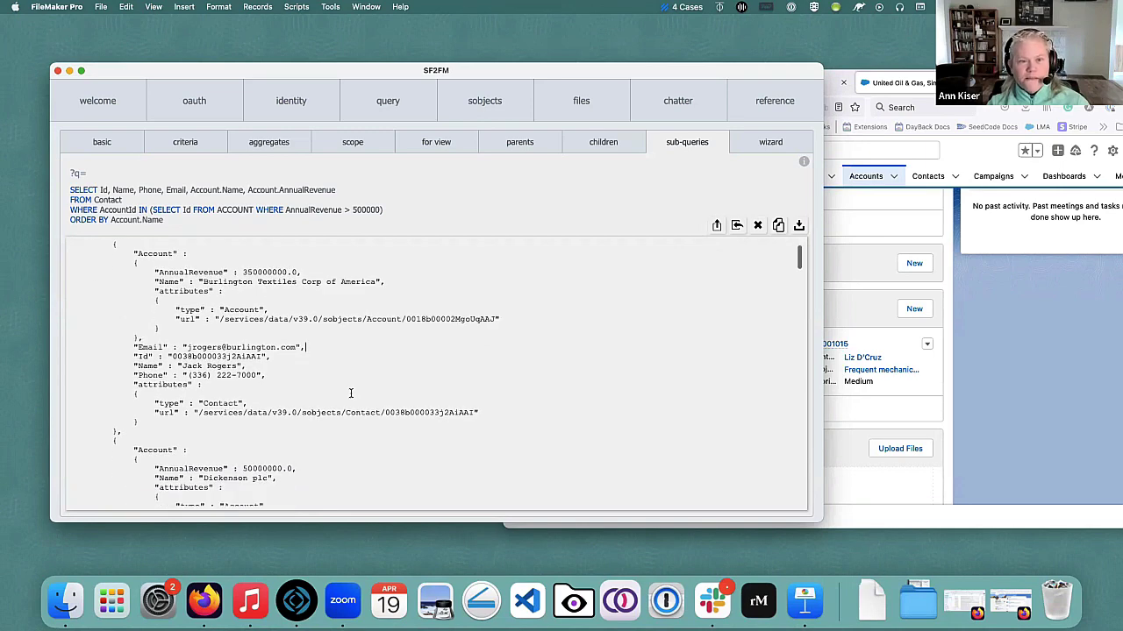
{"action": "scroll", "coordinate": [348, 396], "scroll_direction": "down", "scroll_amount": 3}
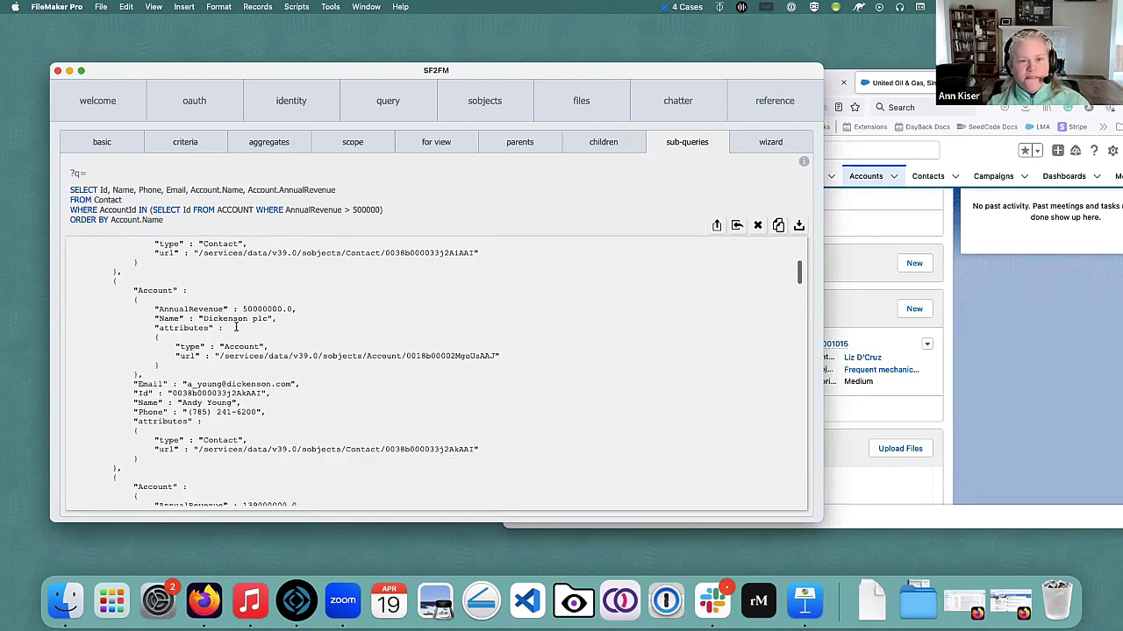
{"action": "scroll", "coordinate": [237, 327], "scroll_direction": "down", "scroll_amount": 5}
{"action": "scroll", "coordinate": [259, 376], "scroll_direction": "down", "scroll_amount": 10}
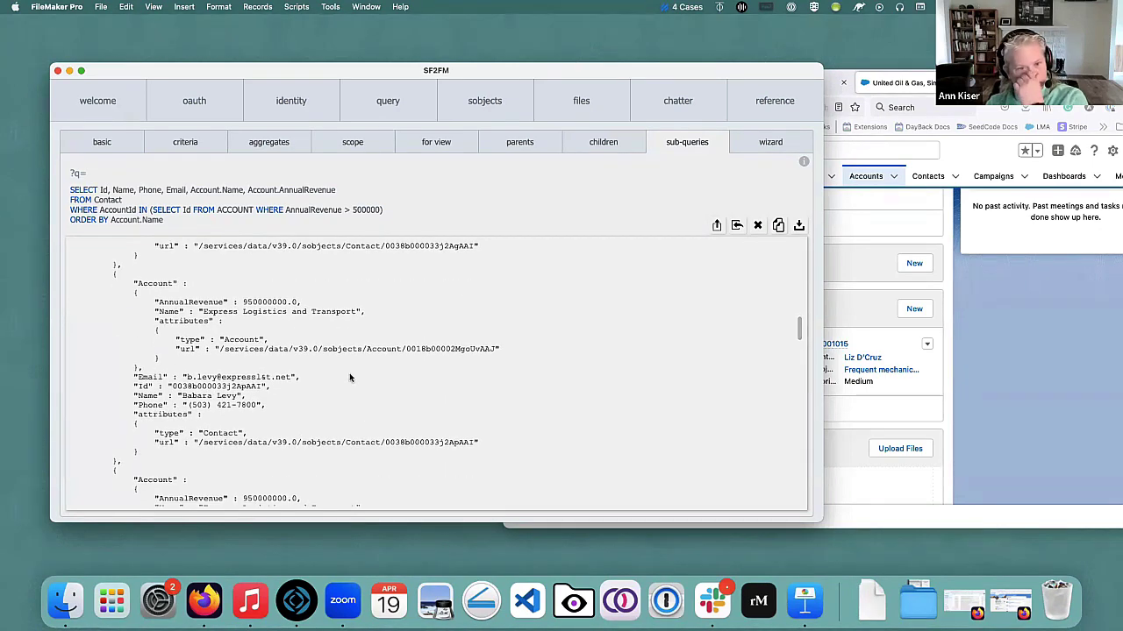
{"action": "scroll", "coordinate": [442, 394], "scroll_direction": "up", "scroll_amount": 8}
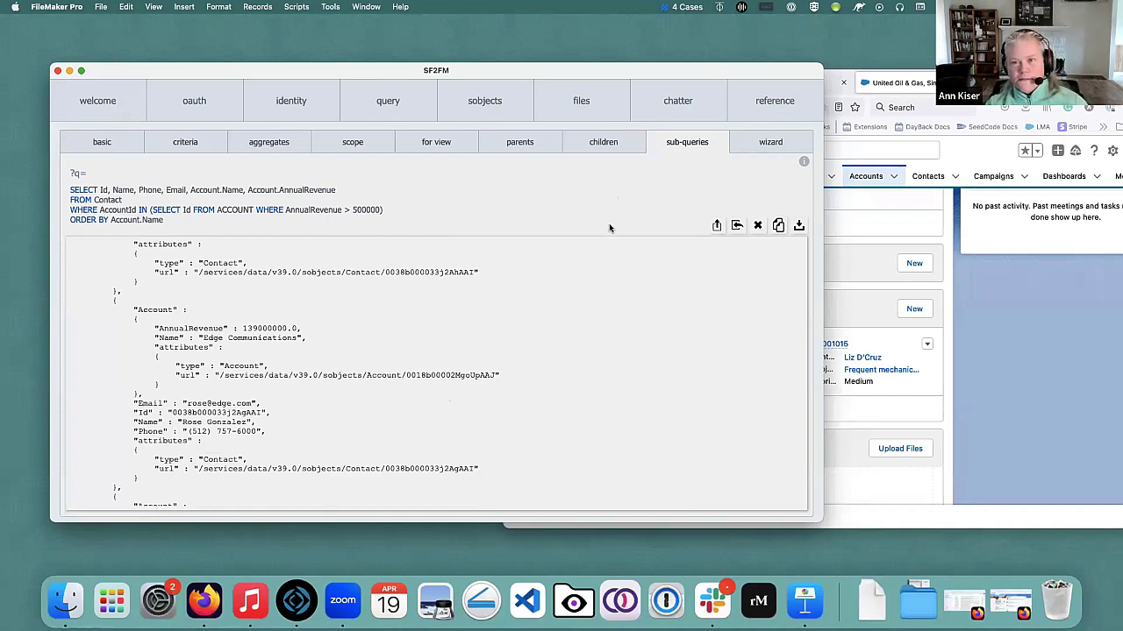
{"action": "left_click", "coordinate": [472, 110]}
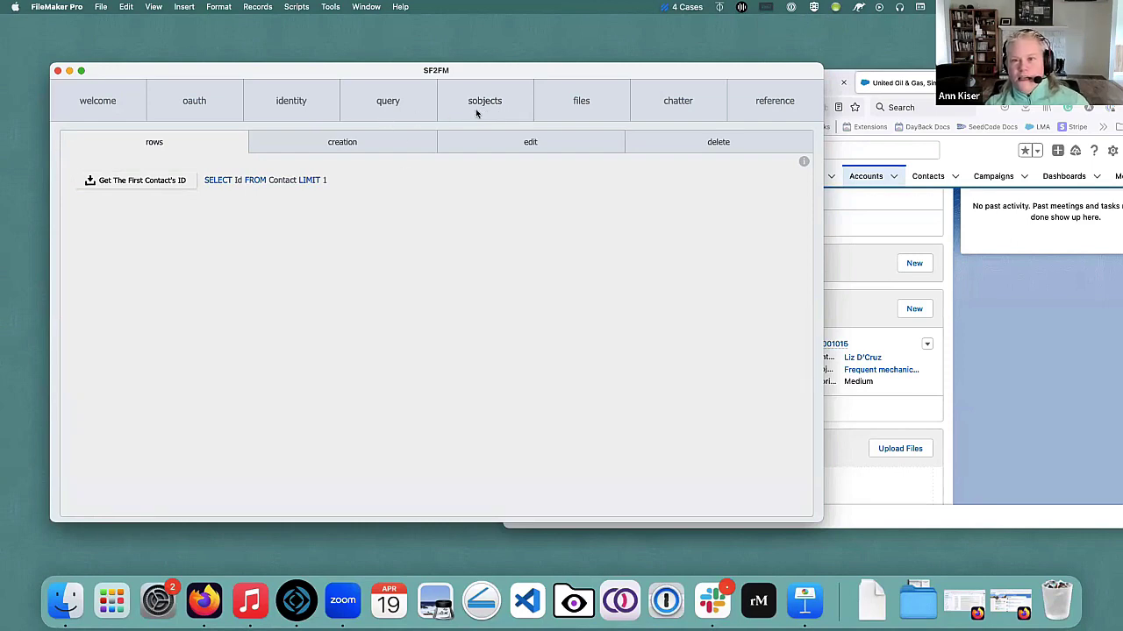
Load the most recent contact into the contact edit form.
{"action": "left_click", "coordinate": [336, 146]}
{"action": "left_click", "coordinate": [524, 148]}
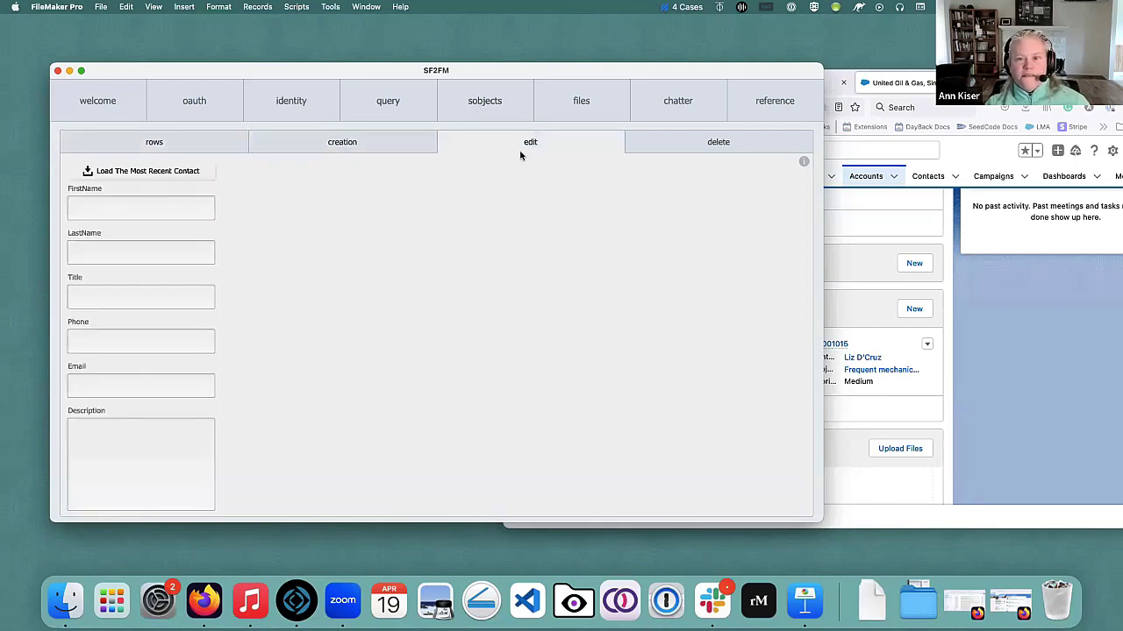
{"action": "left_click", "coordinate": [172, 174]}
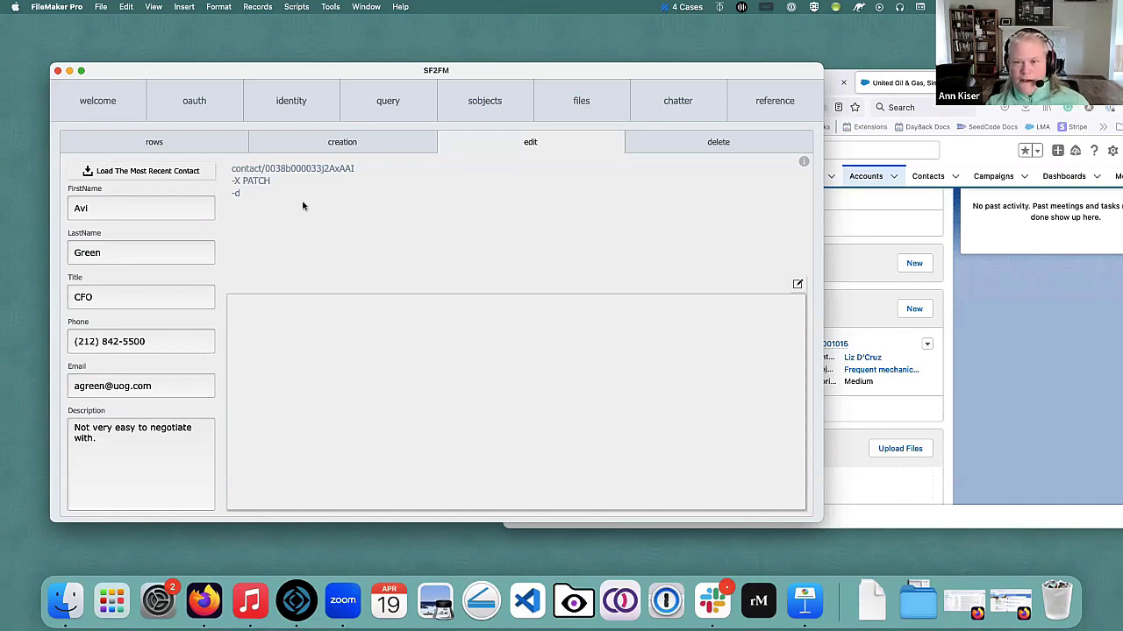
Change the contact's Description to 'Really easy to negotiate with.' to build the PATCH body.
{"action": "left_click", "coordinate": [112, 444]}
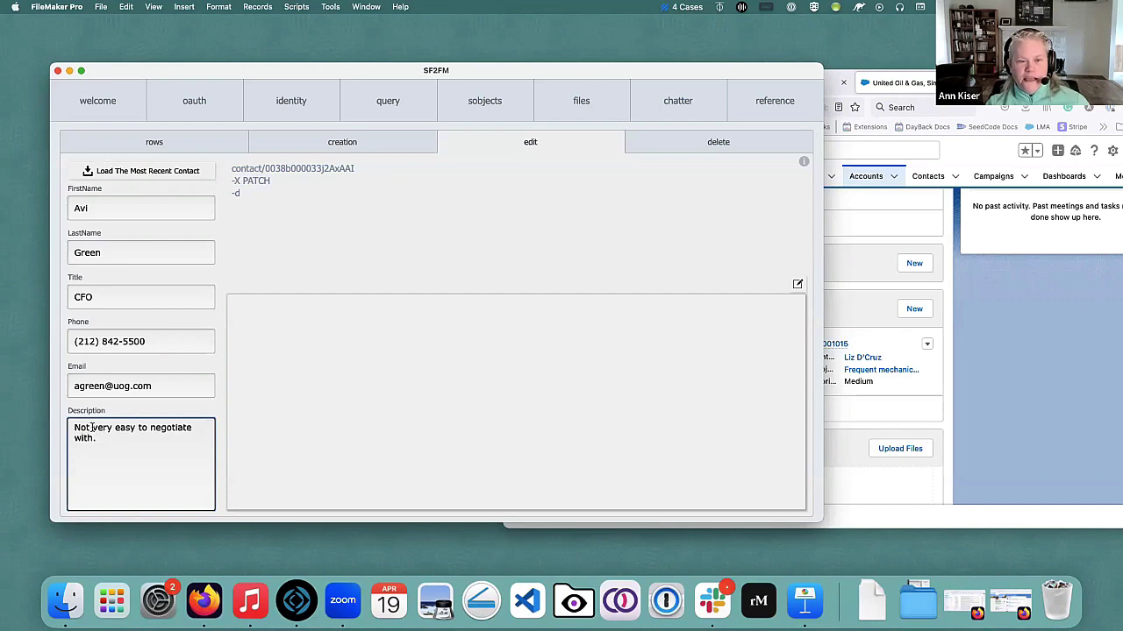
{"action": "left_click_drag", "start_coordinate": [110, 428], "coordinate": [14, 424]}
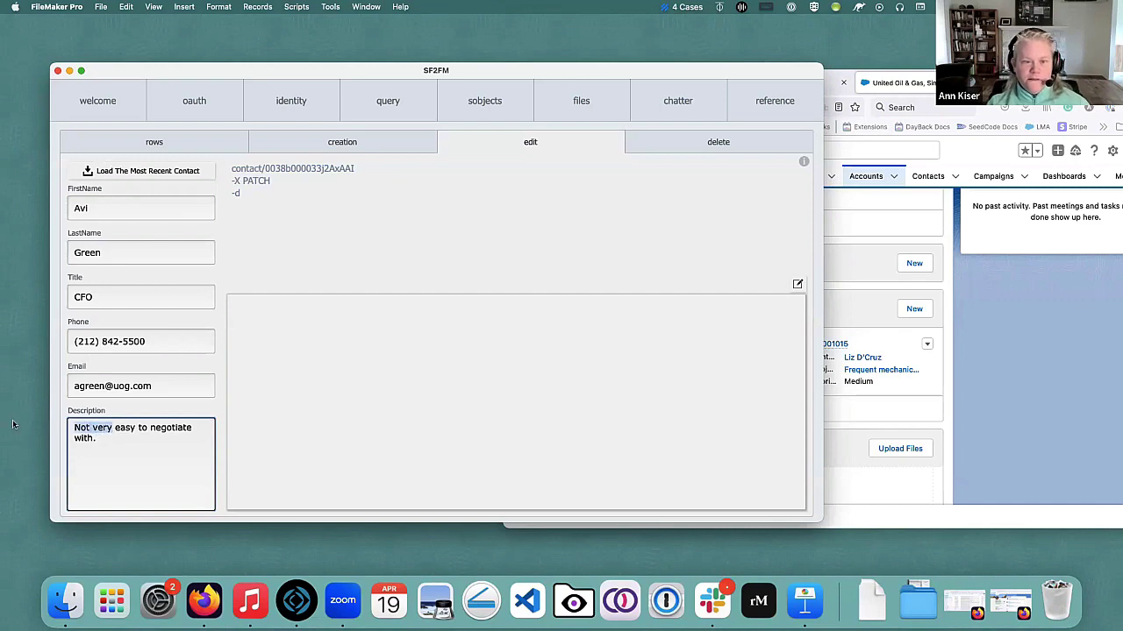
{"action": "type", "text": "Really"}
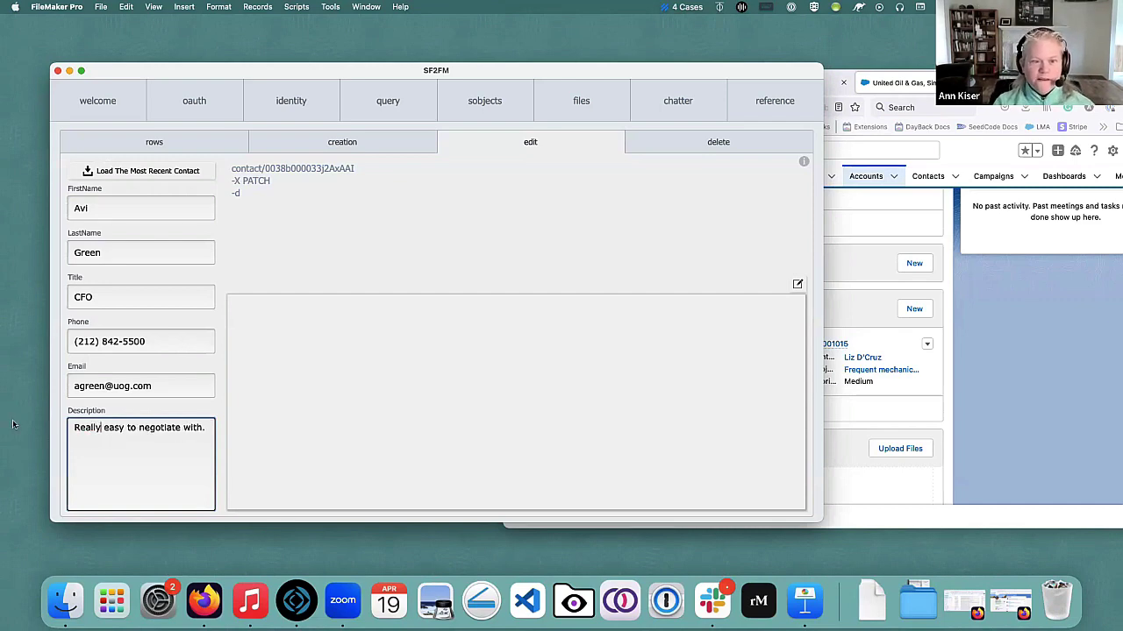
{"action": "left_click", "coordinate": [125, 411]}
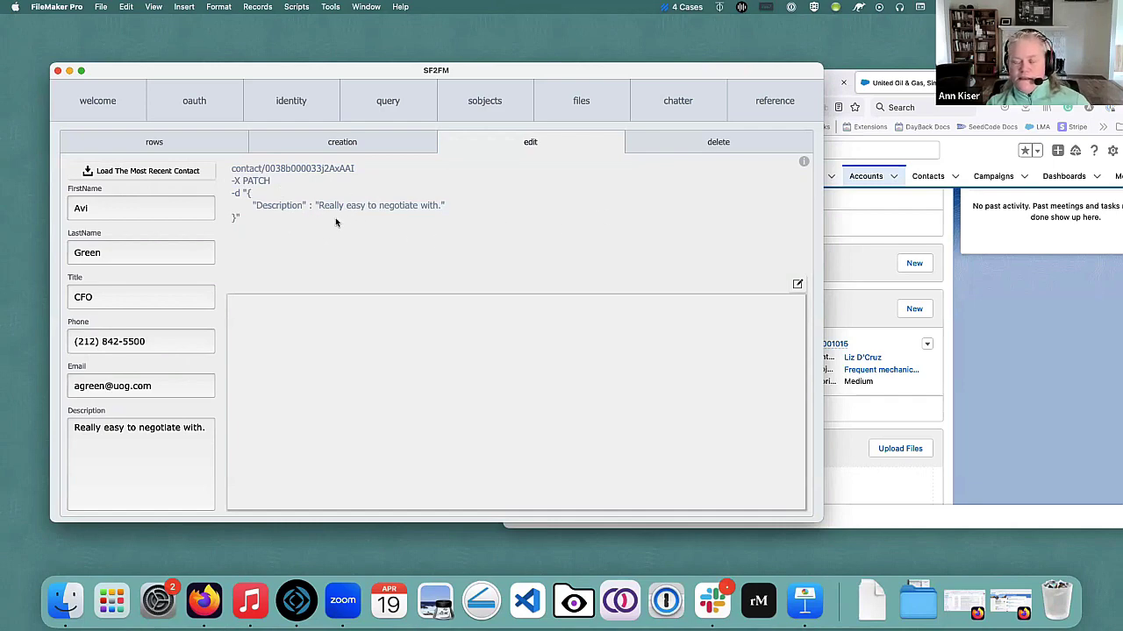
Send the PATCH description update to Salesforce, which returns code 204.
{"action": "left_click", "coordinate": [797, 285]}
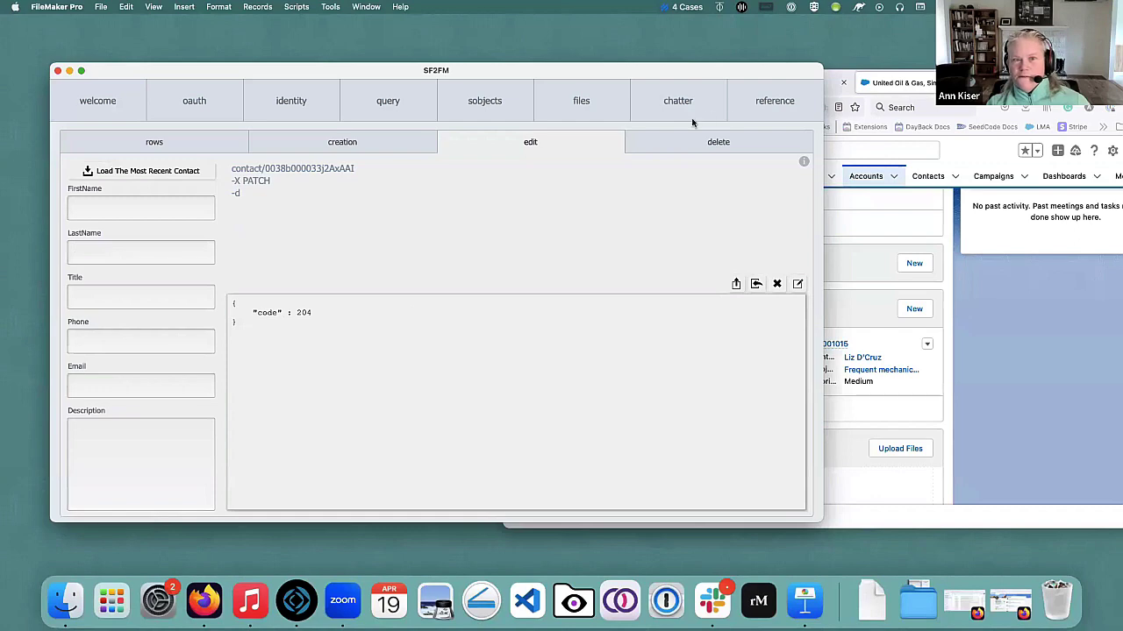
{"action": "key", "text": "super+Tab"}
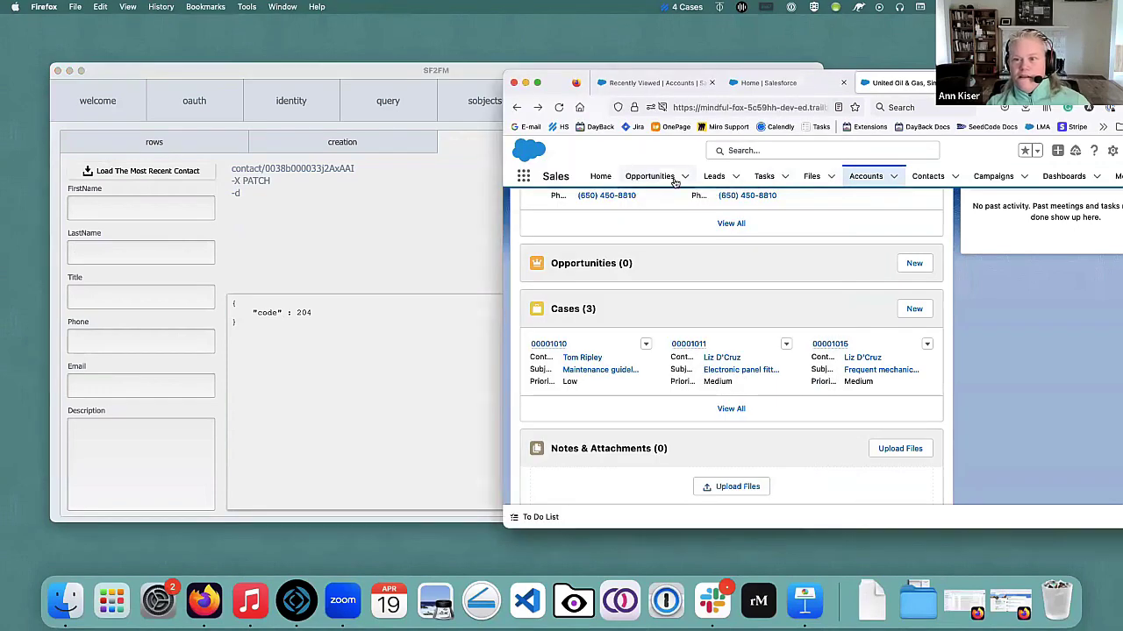
Open the edited contact's Salesforce details and confirm Description reads 'Really easy to negotiate with.'.
{"action": "left_click", "coordinate": [918, 178]}
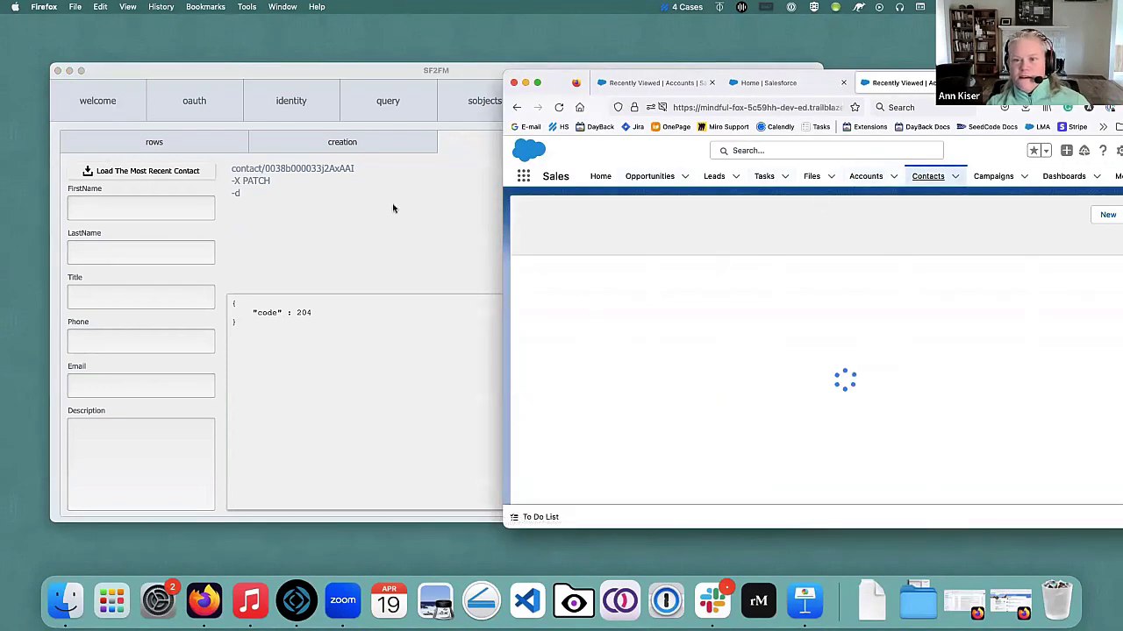
{"action": "left_click", "coordinate": [137, 173]}
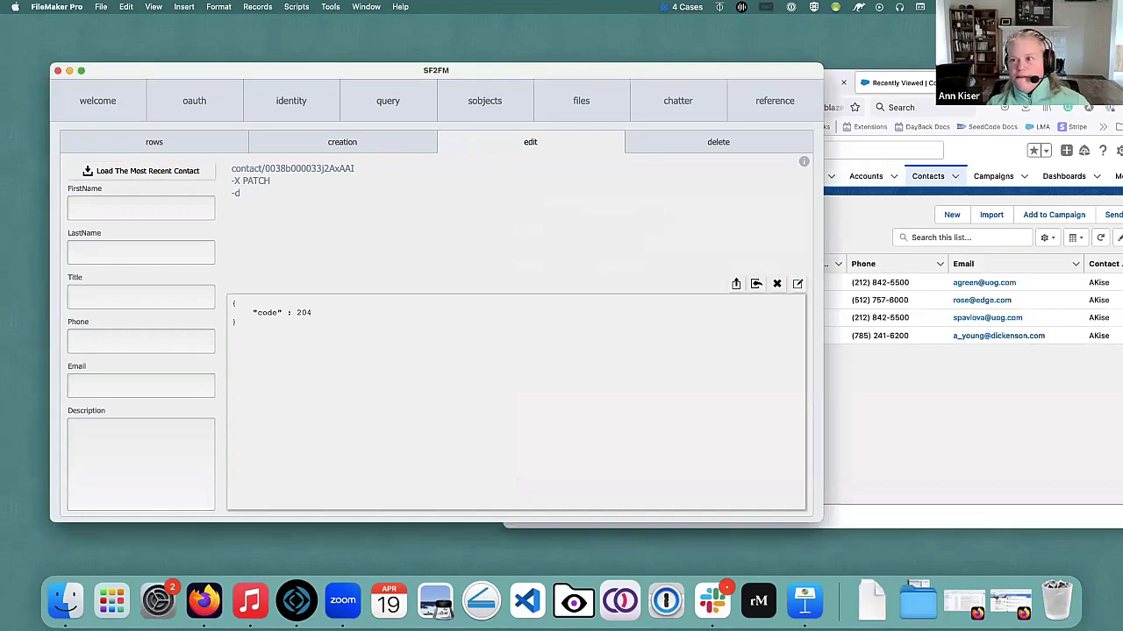
{"action": "left_click", "coordinate": [929, 153]}
{"action": "left_click", "coordinate": [588, 284]}
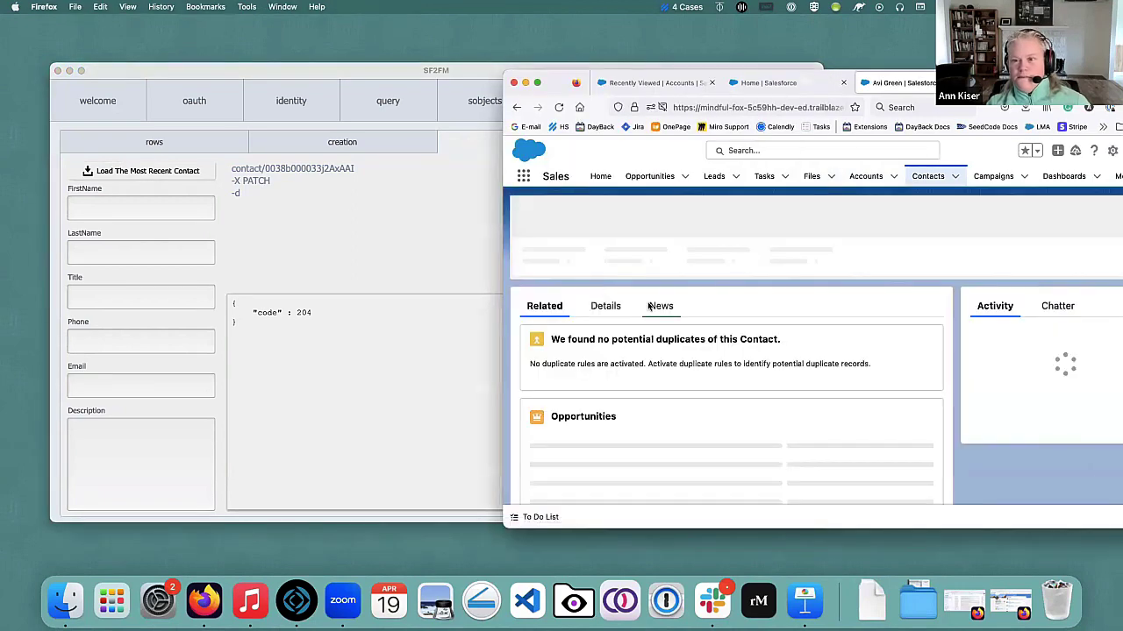
{"action": "scroll", "coordinate": [671, 325], "scroll_direction": "down", "scroll_amount": 5}
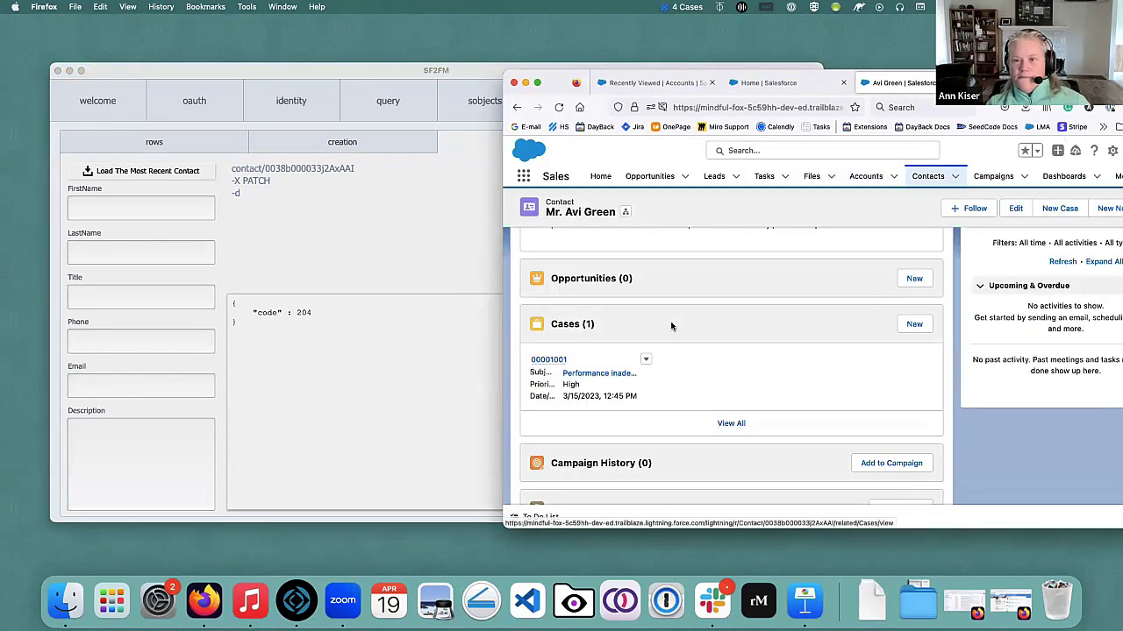
{"action": "scroll", "coordinate": [671, 326], "scroll_direction": "up", "scroll_amount": 5}
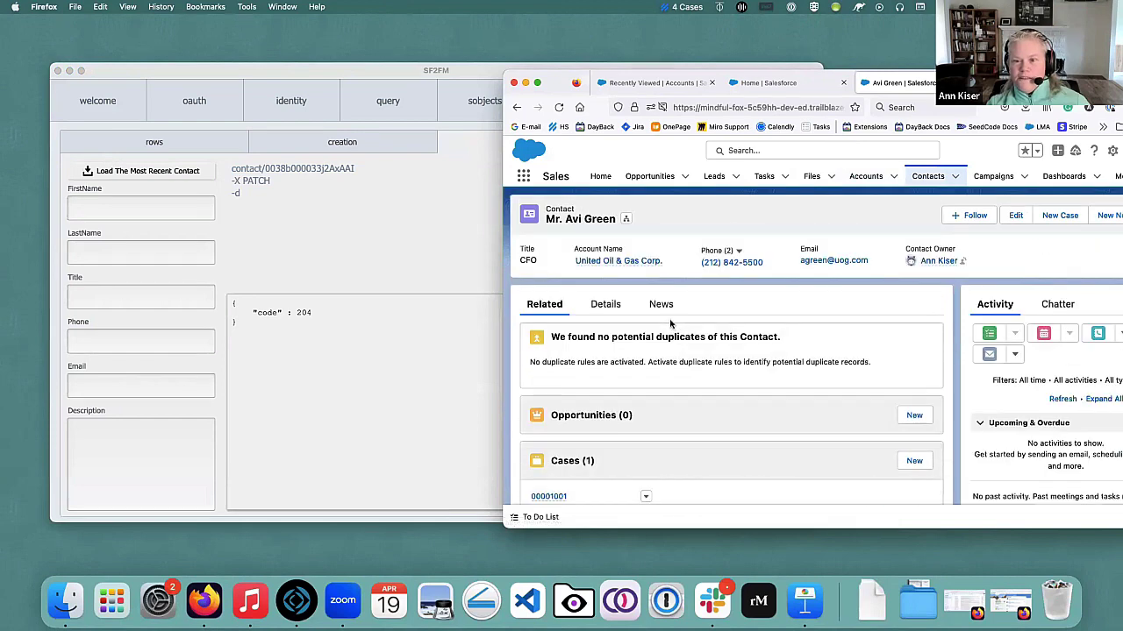
{"action": "scroll", "coordinate": [671, 324], "scroll_direction": "down", "scroll_amount": 1}
{"action": "left_click", "coordinate": [605, 295]}
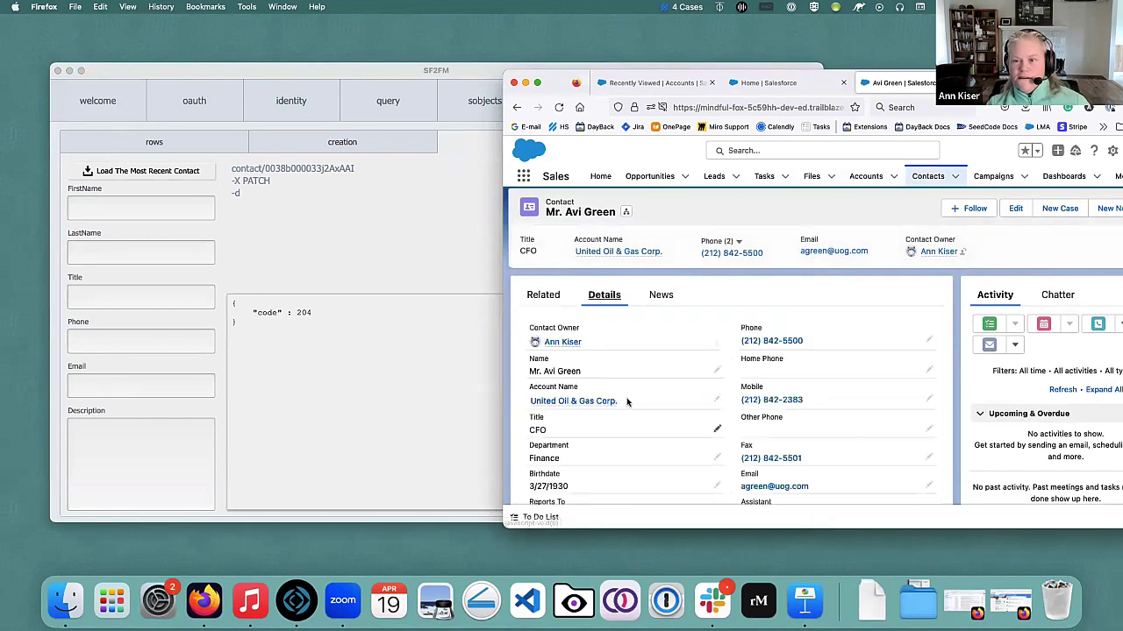
{"action": "scroll", "coordinate": [627, 408], "scroll_direction": "down", "scroll_amount": 5}
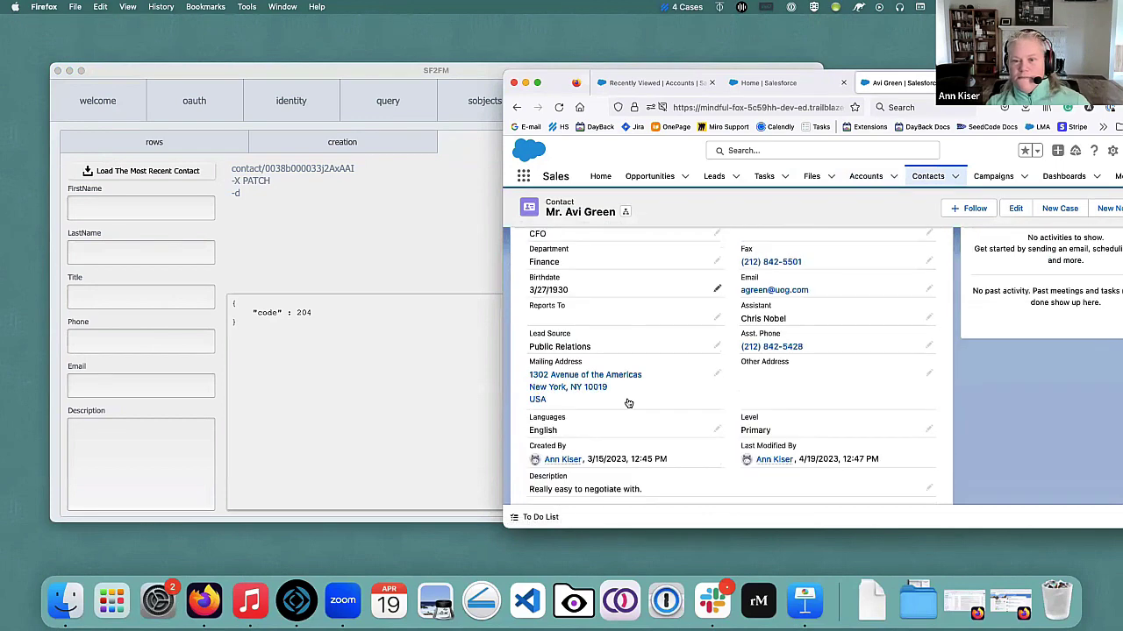
{"action": "scroll", "coordinate": [628, 402], "scroll_direction": "down", "scroll_amount": 1}
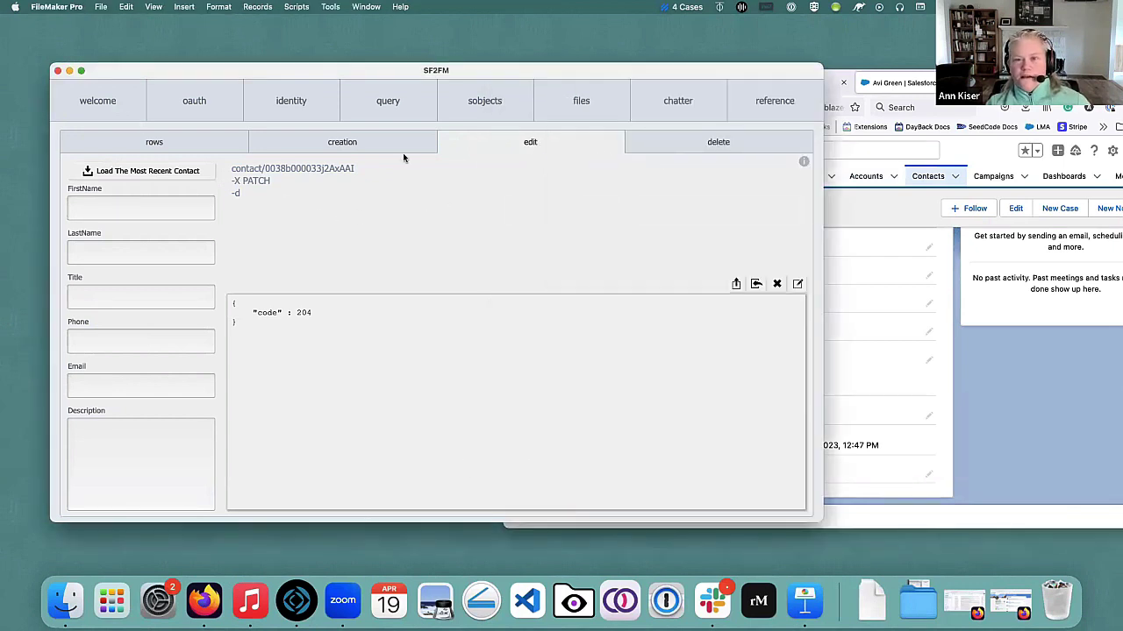
Enter the new contact's first and last name in the creation form.
{"action": "left_click", "coordinate": [336, 153]}
{"action": "left_click", "coordinate": [119, 206]}
{"action": "key", "text": "Tab"}
{"action": "left_click", "coordinate": [443, 277]}
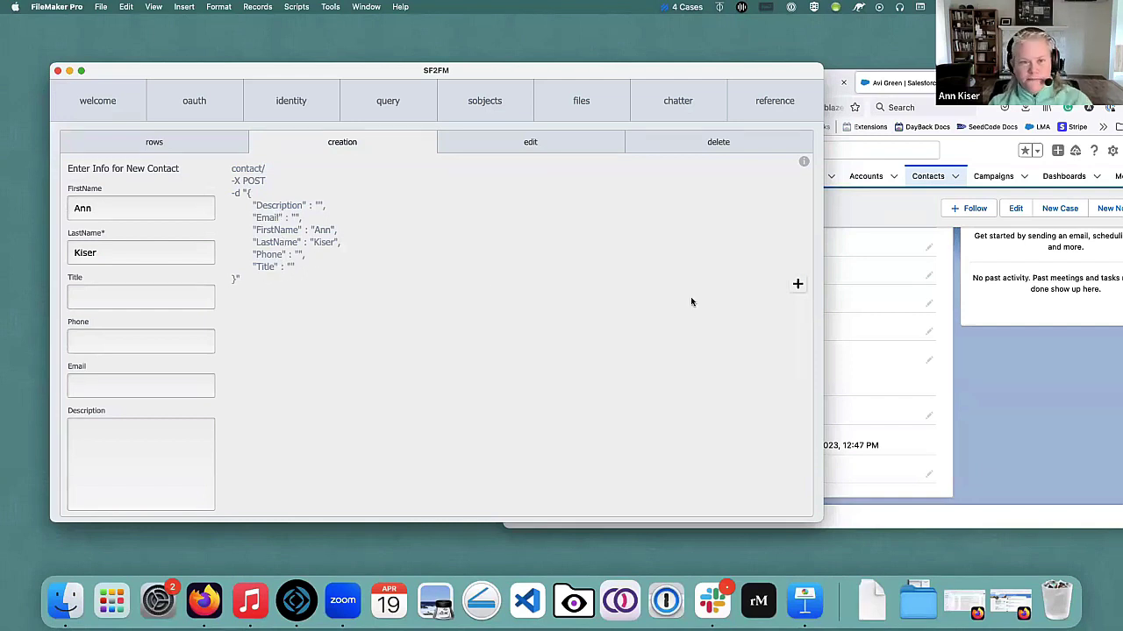
Create the contact in Salesforce and confirm it tops the Recently Viewed contacts list.
{"action": "left_click", "coordinate": [795, 285]}
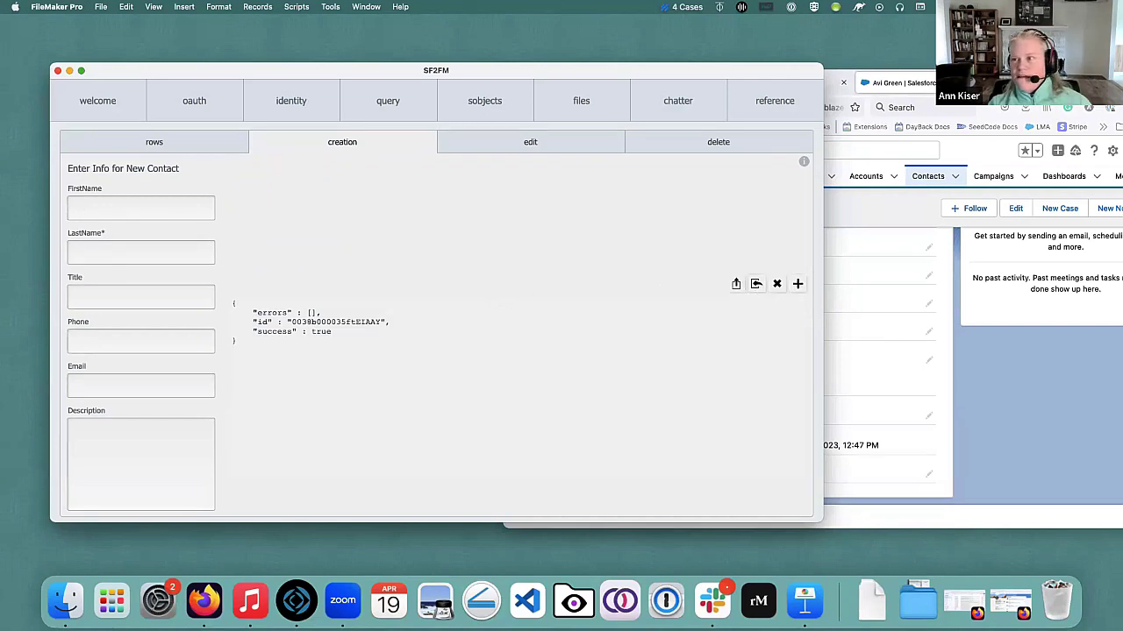
{"action": "left_click", "coordinate": [877, 153]}
{"action": "left_click", "coordinate": [927, 176]}
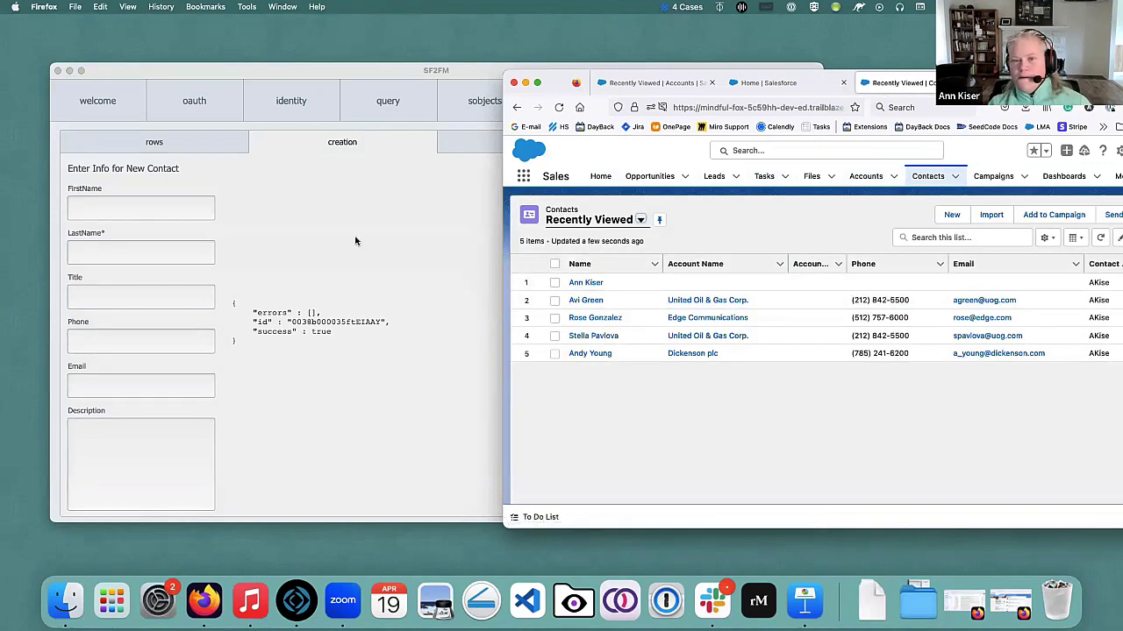
Load the most recent contact on the delete page and delete it, getting code 204.
{"action": "left_click", "coordinate": [438, 249]}
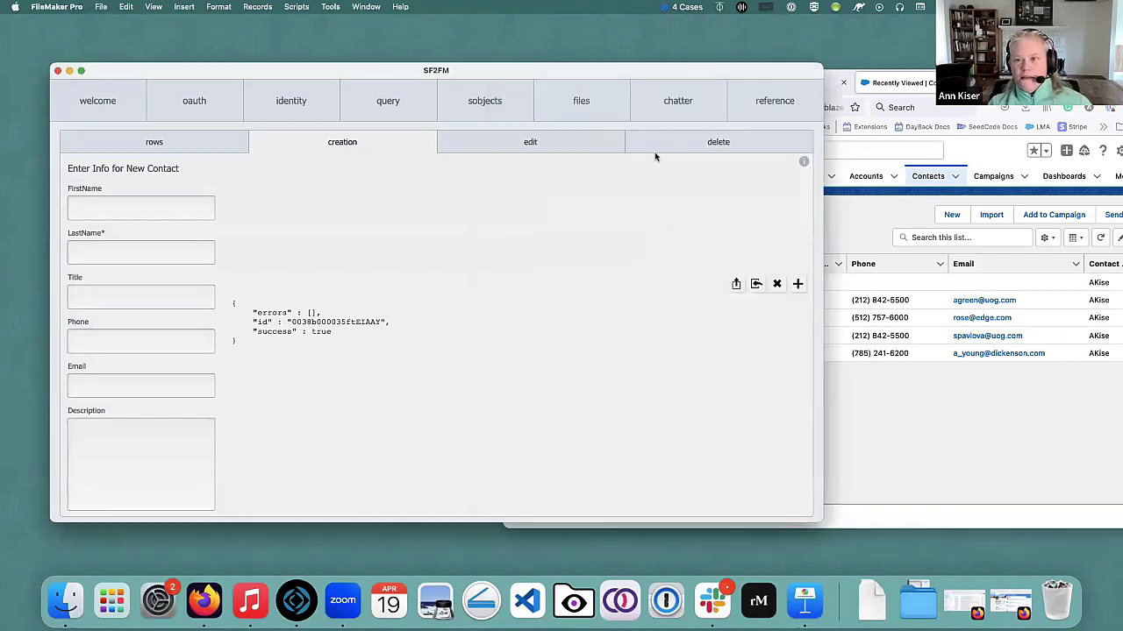
{"action": "left_click", "coordinate": [693, 143]}
{"action": "left_click", "coordinate": [146, 172]}
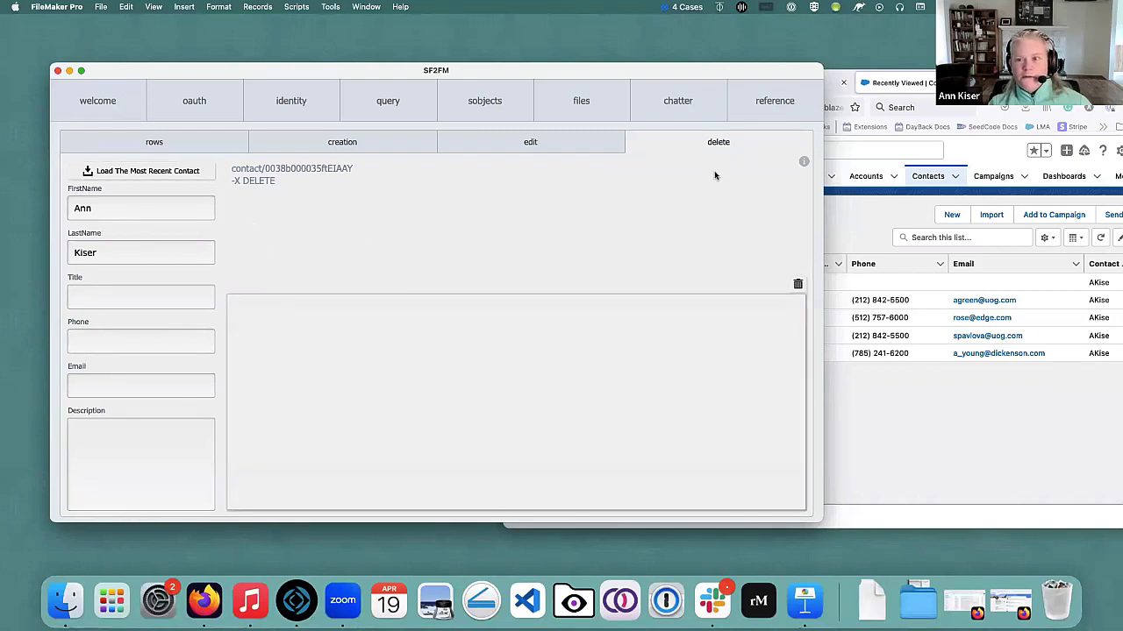
{"action": "left_click", "coordinate": [796, 285]}
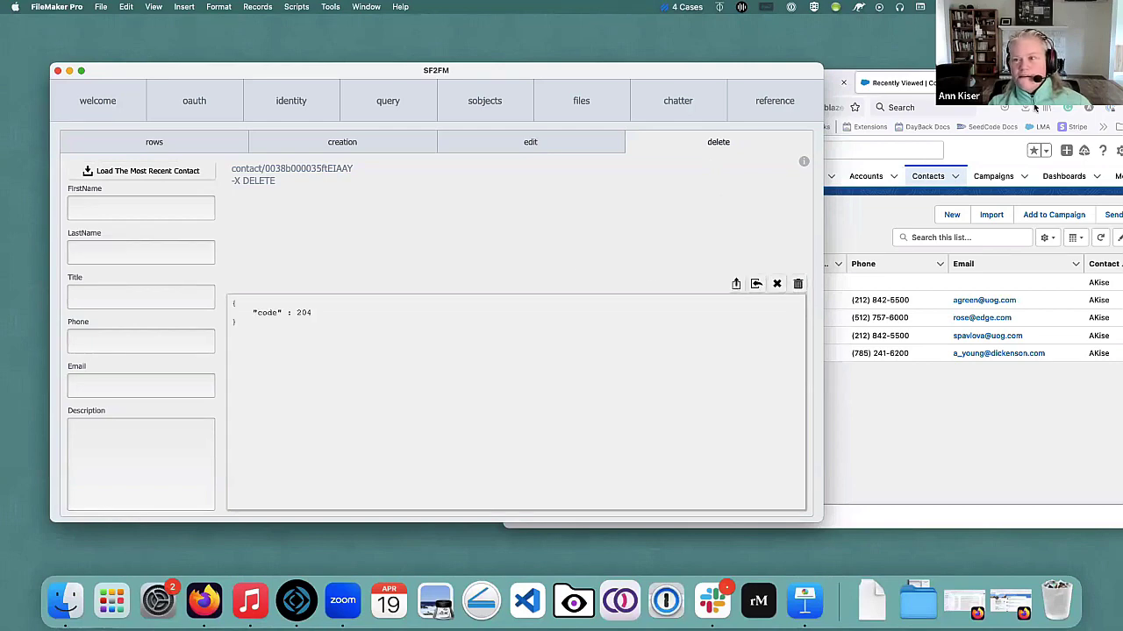
{"action": "left_click", "coordinate": [1026, 134]}
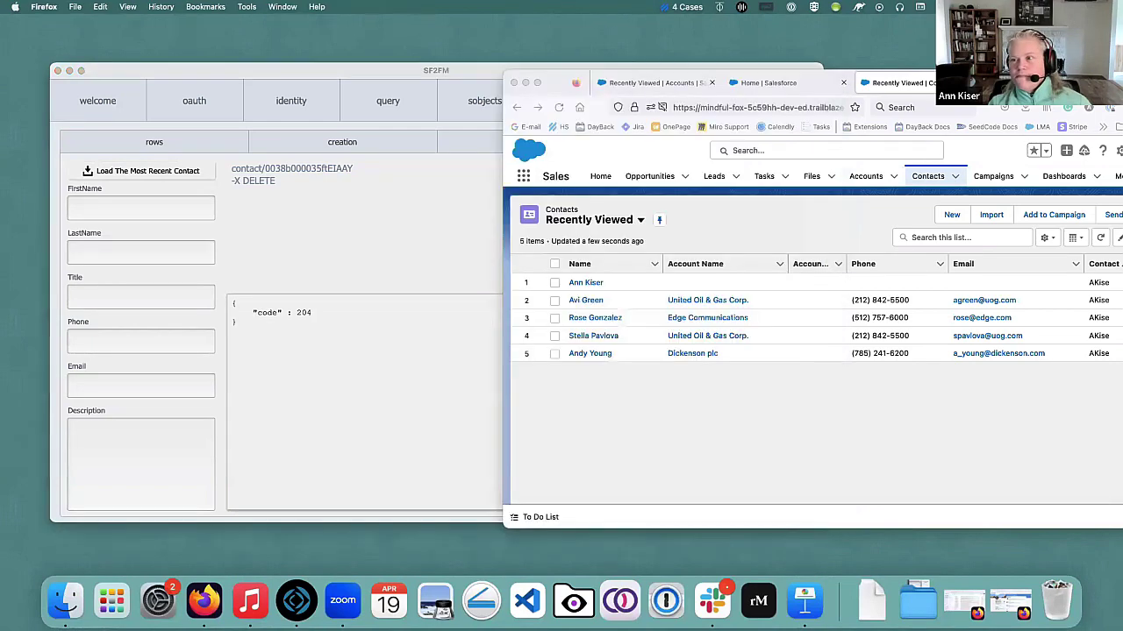
Refresh the Salesforce contacts list to confirm only four contacts remain.
{"action": "left_click", "coordinate": [559, 108]}
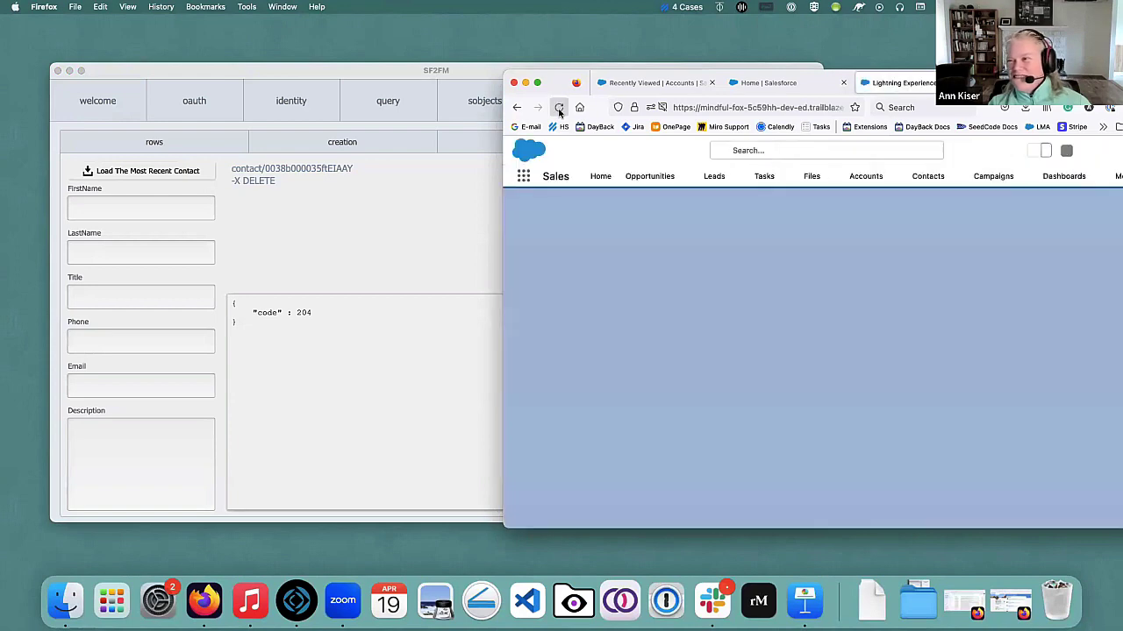
{"action": "left_click_drag", "start_coordinate": [561, 83], "coordinate": [501, 83]}
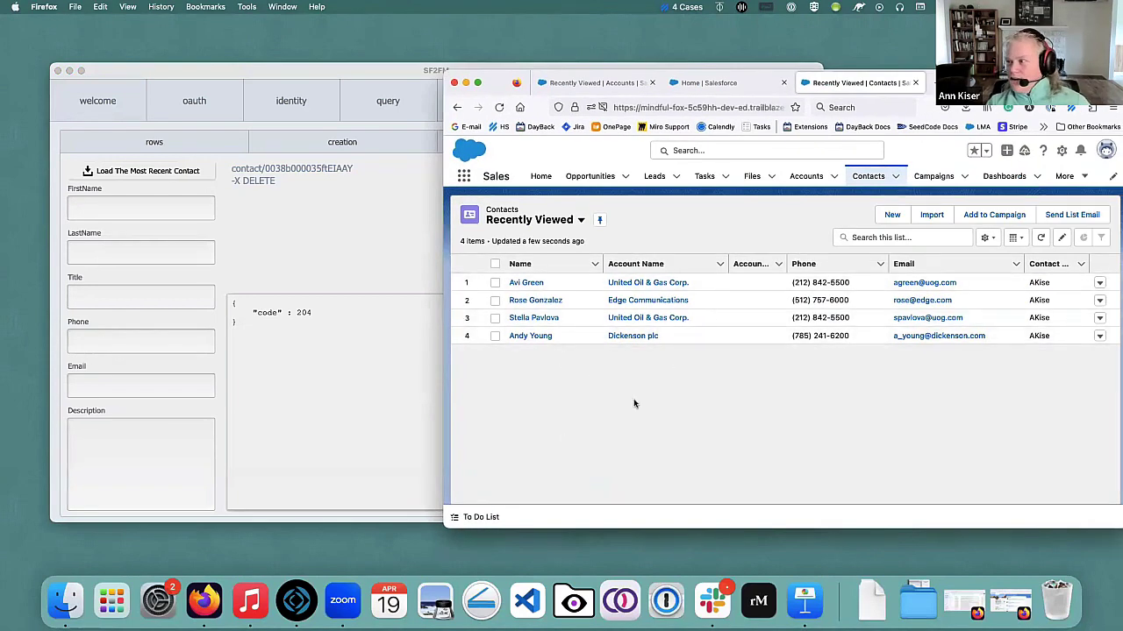
{"action": "key", "text": "super+Tab"}
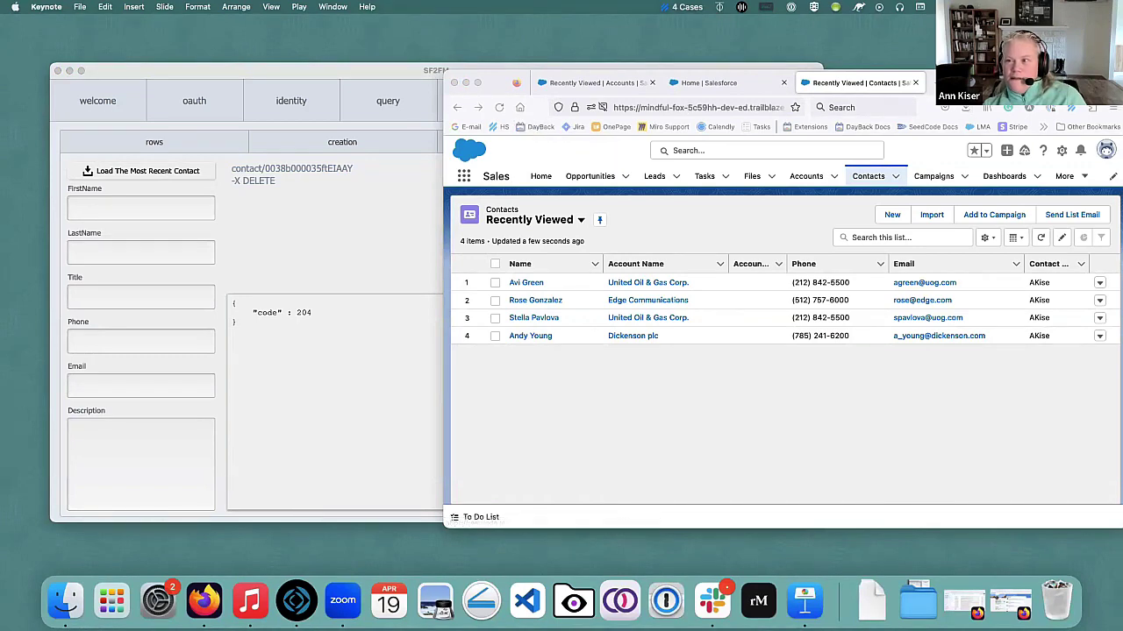
{"action": "key", "text": "super+Tab"}
Bring the SF2FM window back in front of the Salesforce contacts list.
{"action": "left_click", "coordinate": [285, 72]}
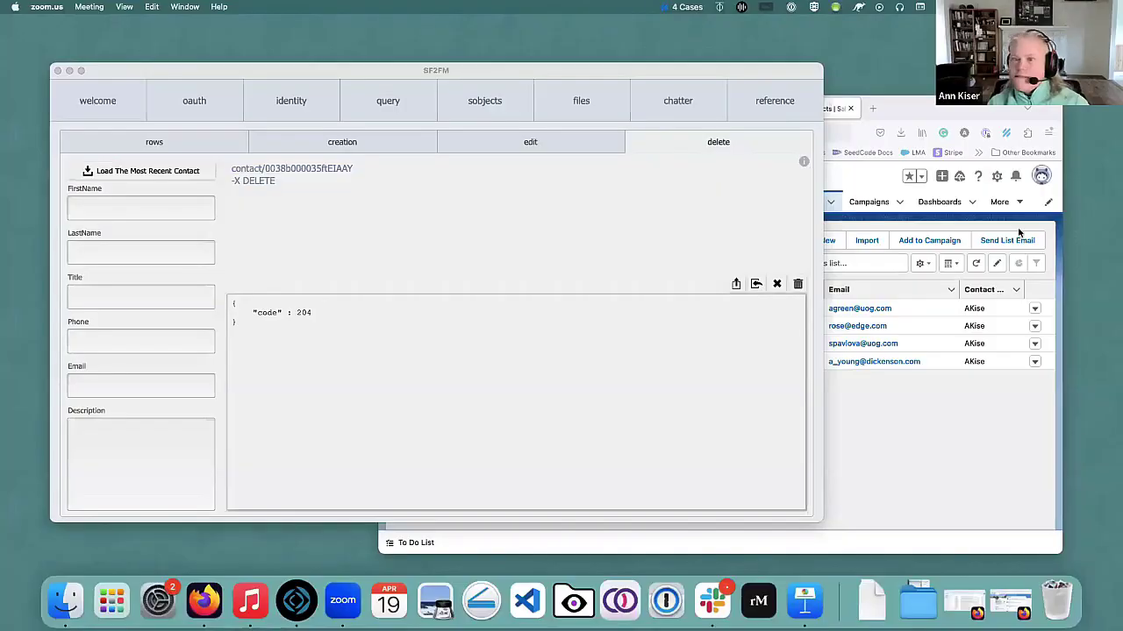
Copy the basic Account query example to the clipboard.
{"action": "left_click_drag", "start_coordinate": [336, 64], "coordinate": [407, 94]}
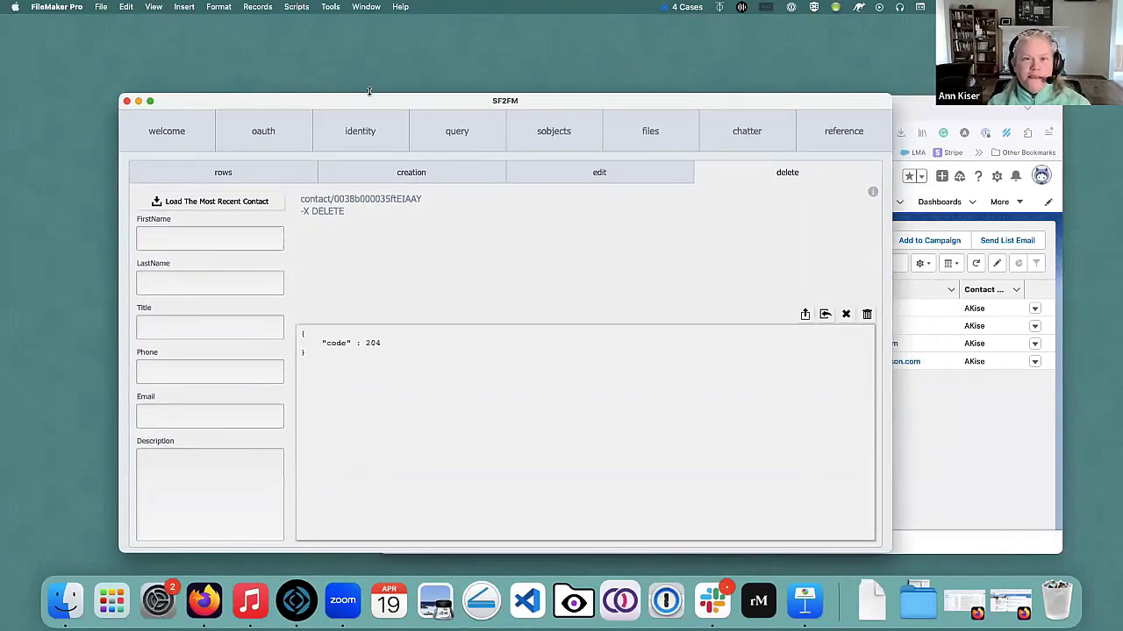
{"action": "left_click", "coordinate": [451, 132]}
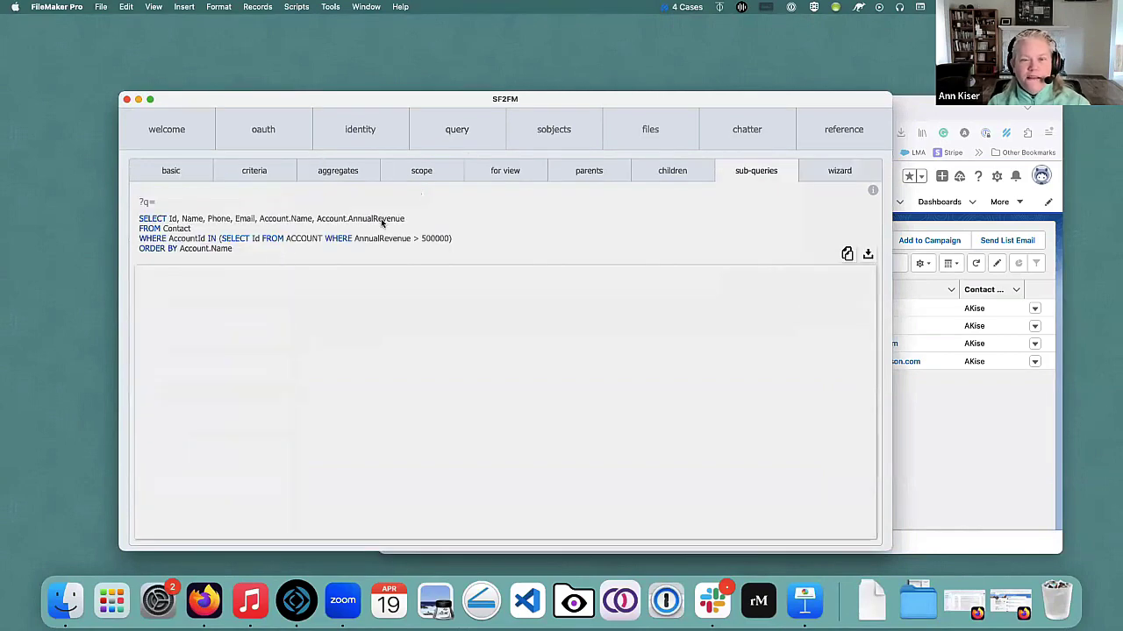
{"action": "left_click", "coordinate": [267, 178]}
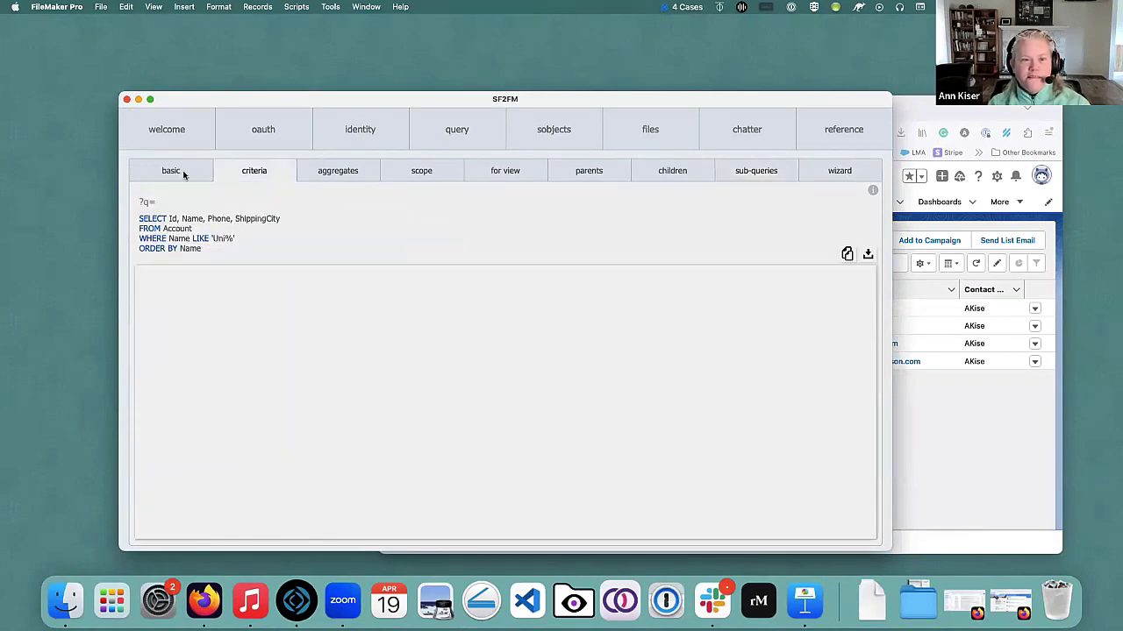
{"action": "left_click", "coordinate": [180, 172]}
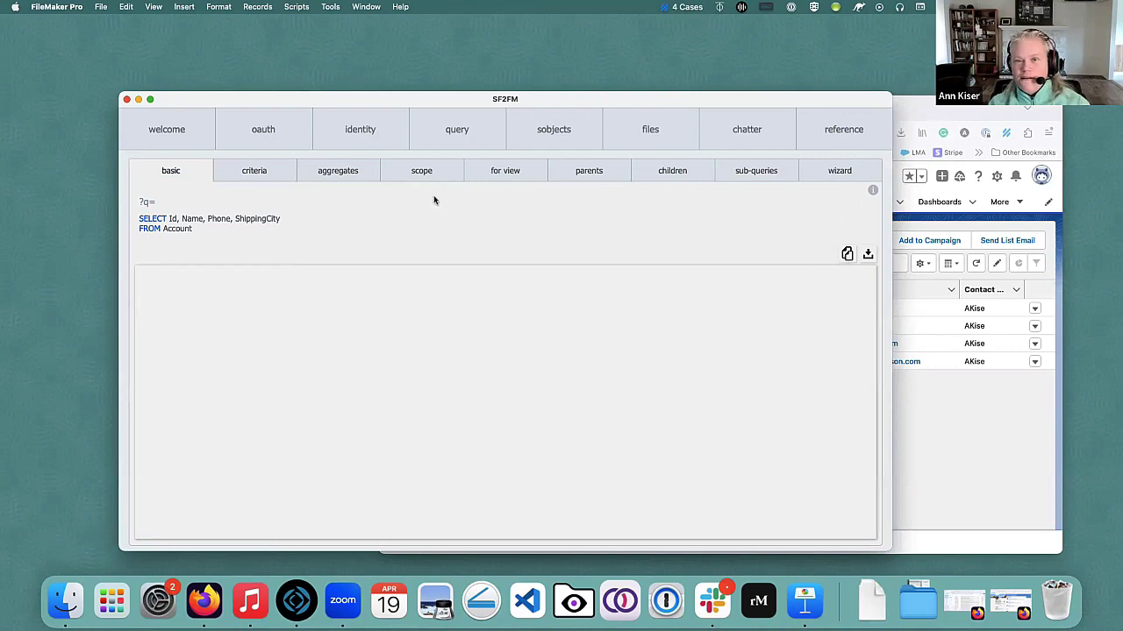
{"action": "left_click", "coordinate": [867, 255]}
{"action": "left_click", "coordinate": [774, 263]}
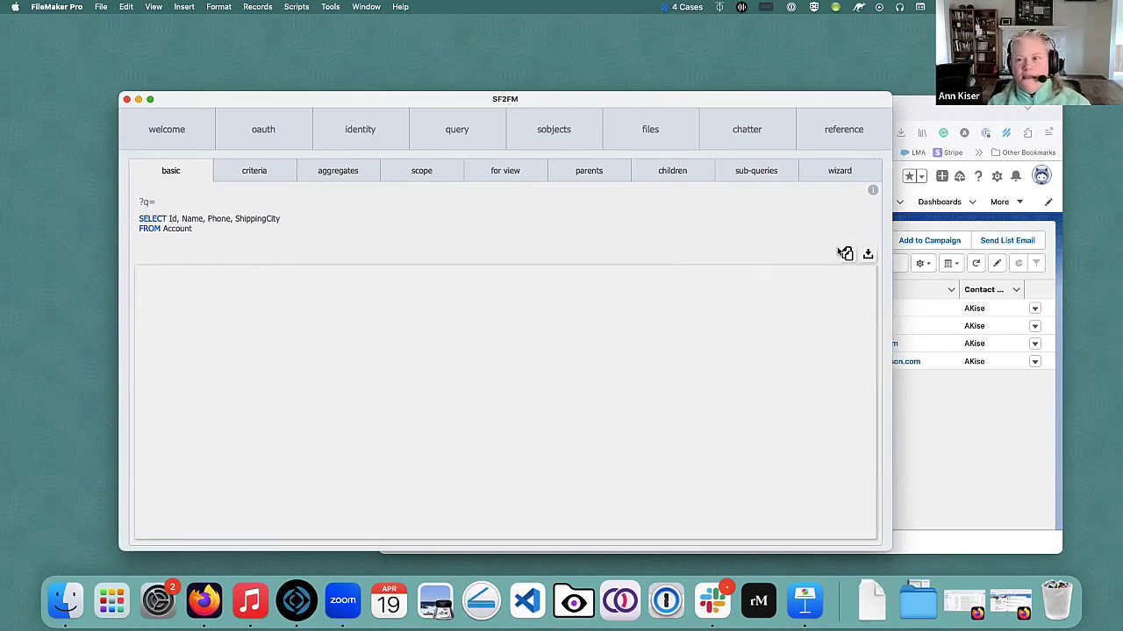
Replace the query wizard's existing query with the pasted basic Account query.
{"action": "left_click", "coordinate": [835, 176]}
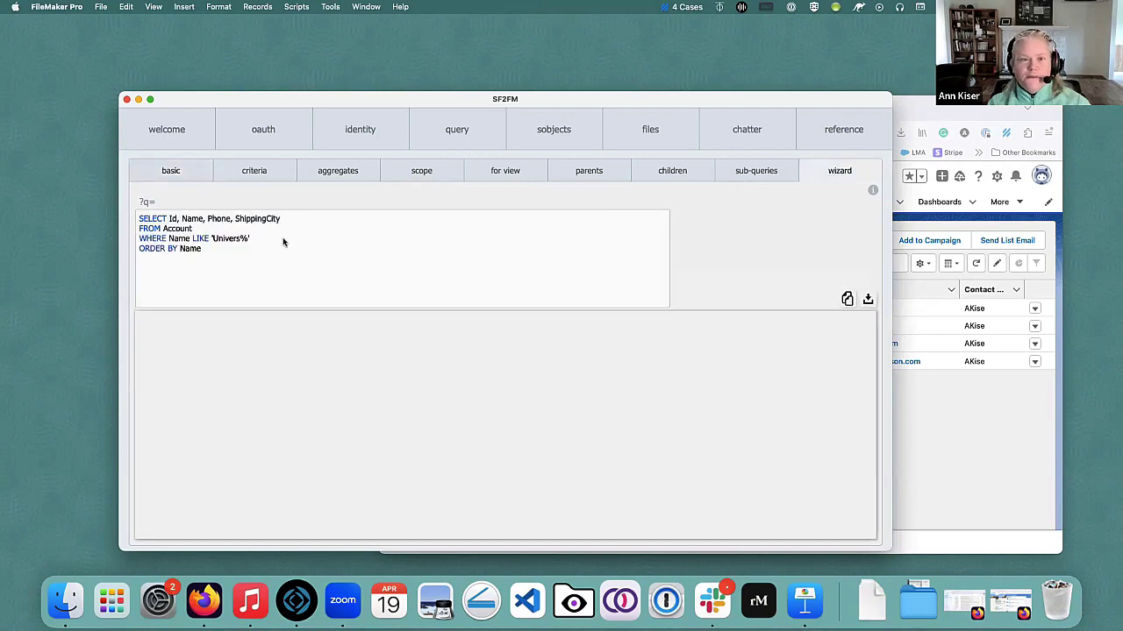
{"action": "left_click_drag", "start_coordinate": [250, 259], "coordinate": [145, 206]}
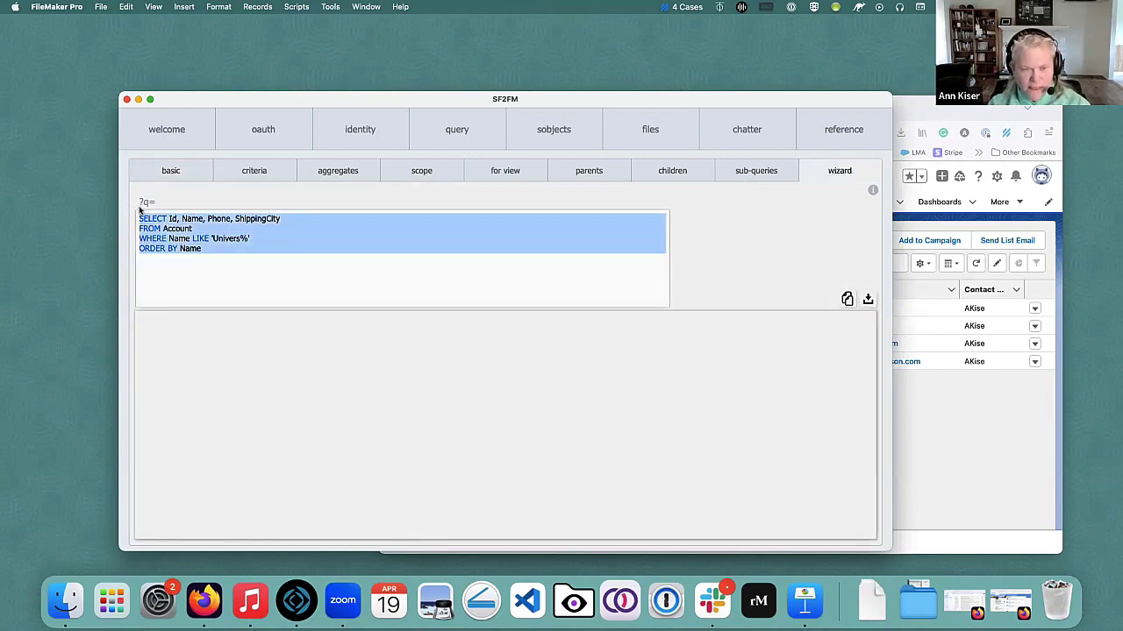
{"action": "type", "text": "SELECT Id, Name, Phone, ShippingCity FROM Account"}
Change ShippingCity to Shipping and run the query, producing an INVALID_FIELD error.
{"action": "left_click_drag", "start_coordinate": [265, 219], "coordinate": [291, 219]}
{"action": "key", "text": "BackSpace"}
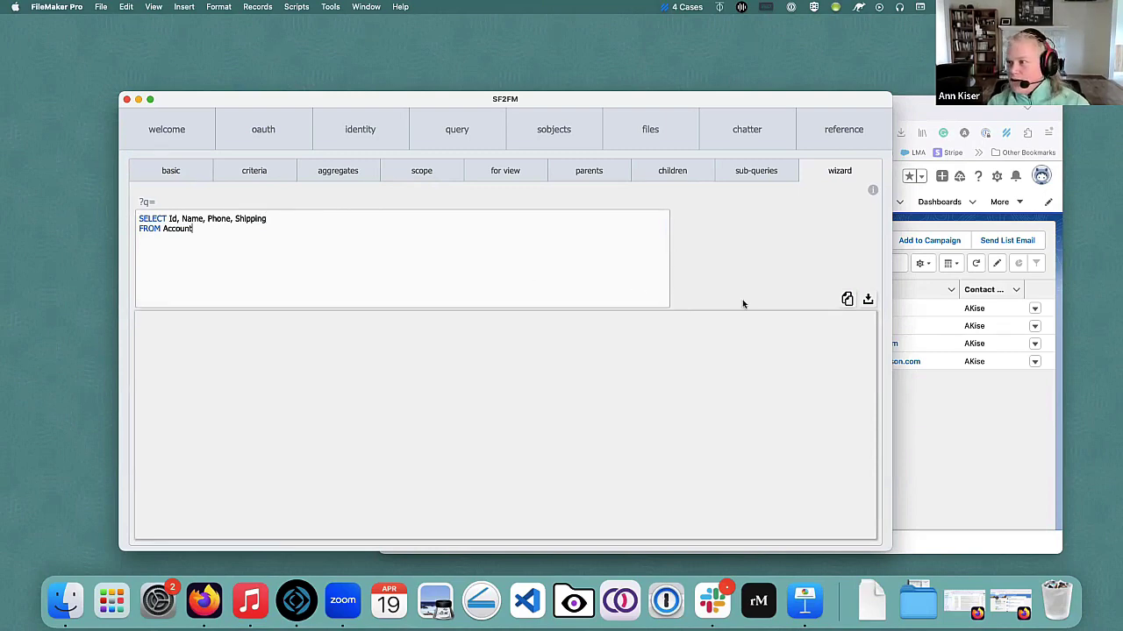
{"action": "left_click", "coordinate": [867, 300]}
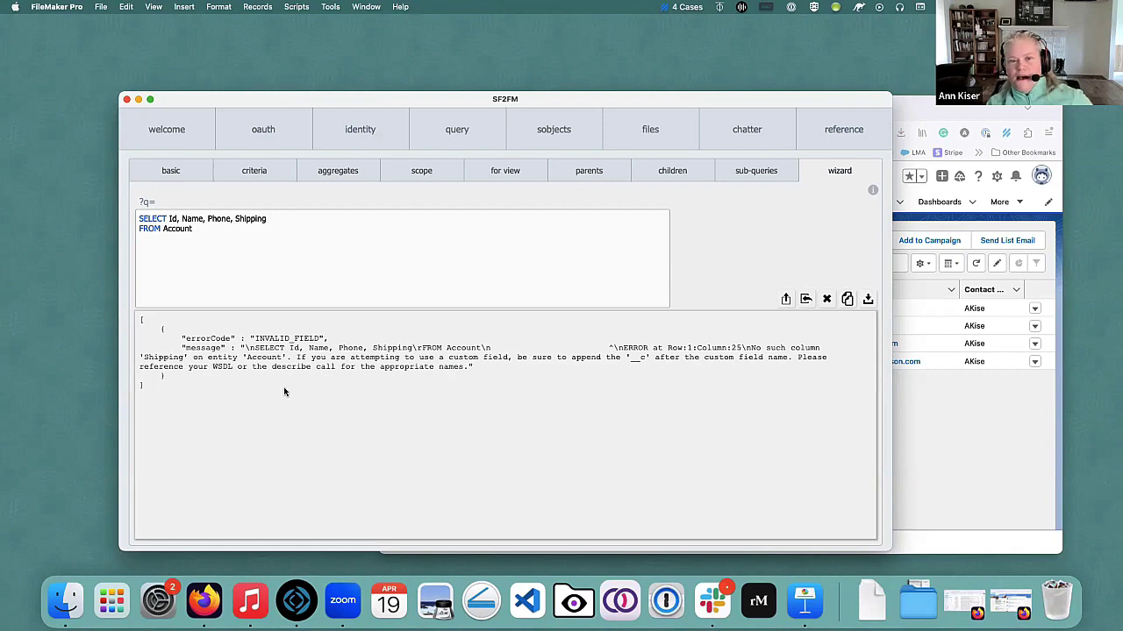
List every Account field in the sobjects reference, down to custom fields like Region__c and Zone__c.
{"action": "left_click", "coordinate": [835, 140]}
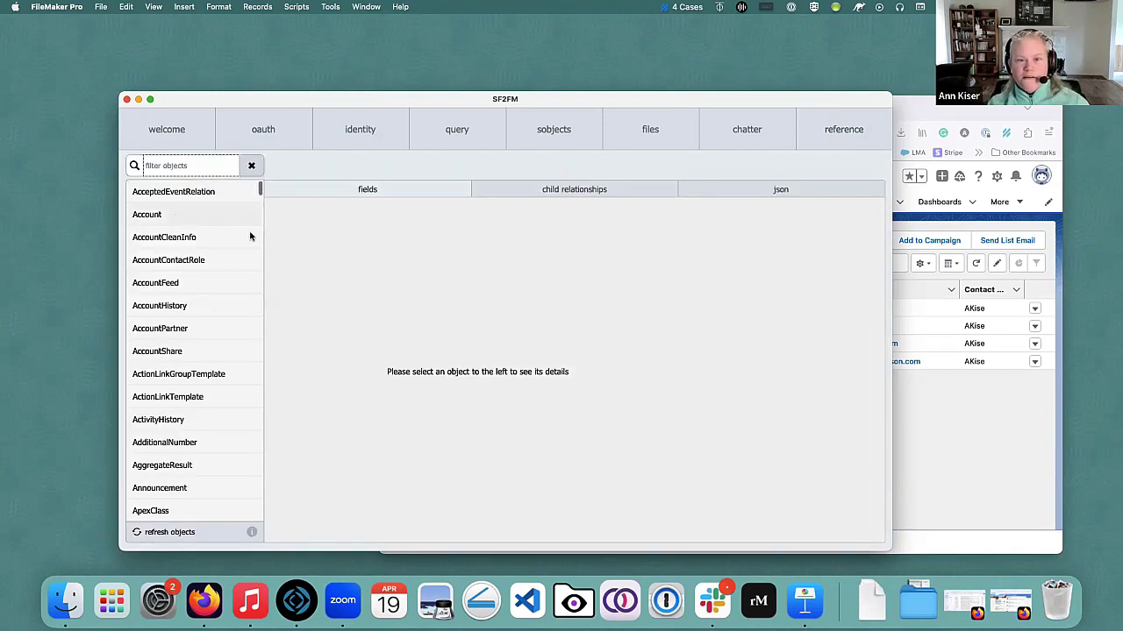
{"action": "left_click", "coordinate": [178, 218]}
{"action": "left_click", "coordinate": [390, 211]}
{"action": "scroll", "coordinate": [369, 381], "scroll_direction": "down", "scroll_amount": 5}
{"action": "scroll", "coordinate": [369, 381], "scroll_direction": "down", "scroll_amount": 15}
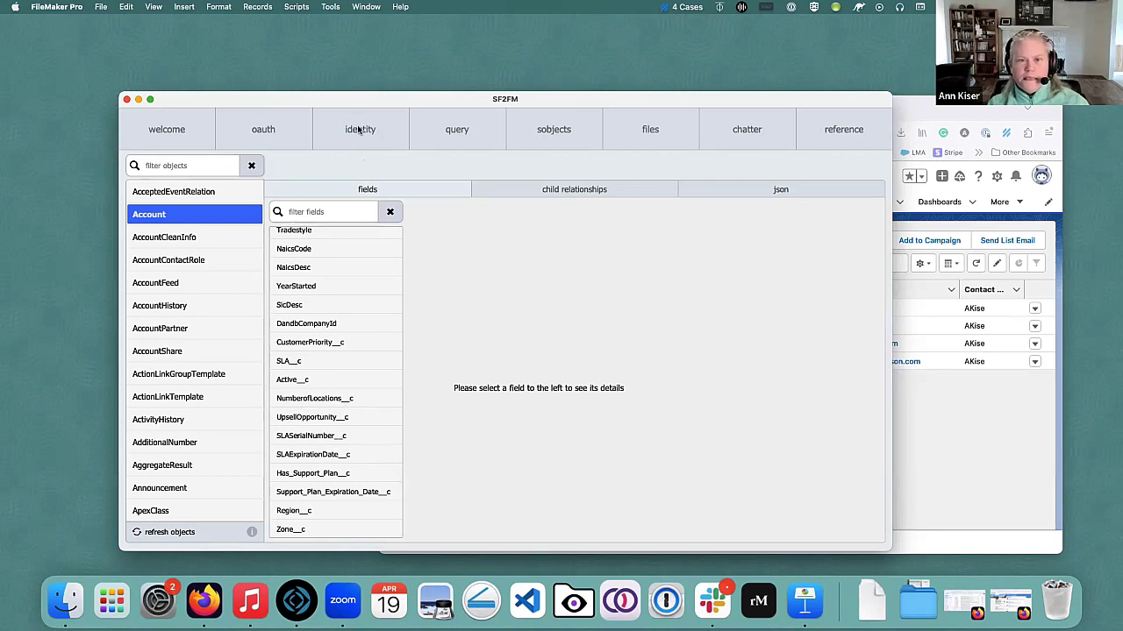
Replace Shipping with NumberOfLocations in the Account query, then bring up Firefox's Salesforce Contacts list.
{"action": "left_click", "coordinate": [451, 133]}
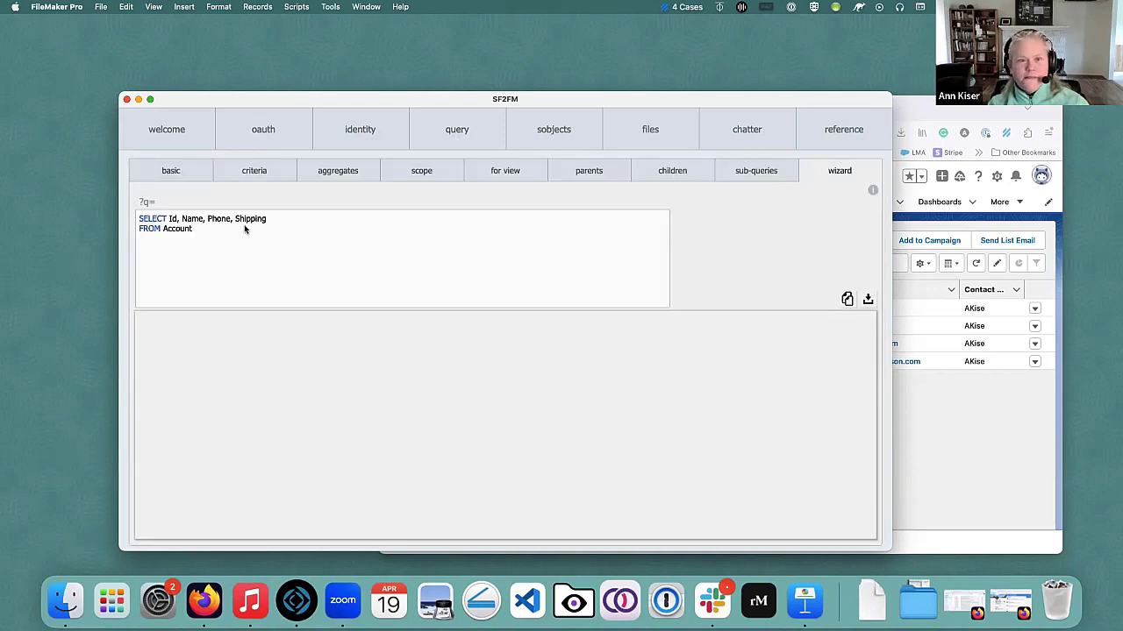
{"action": "left_click_drag", "start_coordinate": [235, 218], "coordinate": [272, 218]}
{"action": "type", "text": "Nu"}
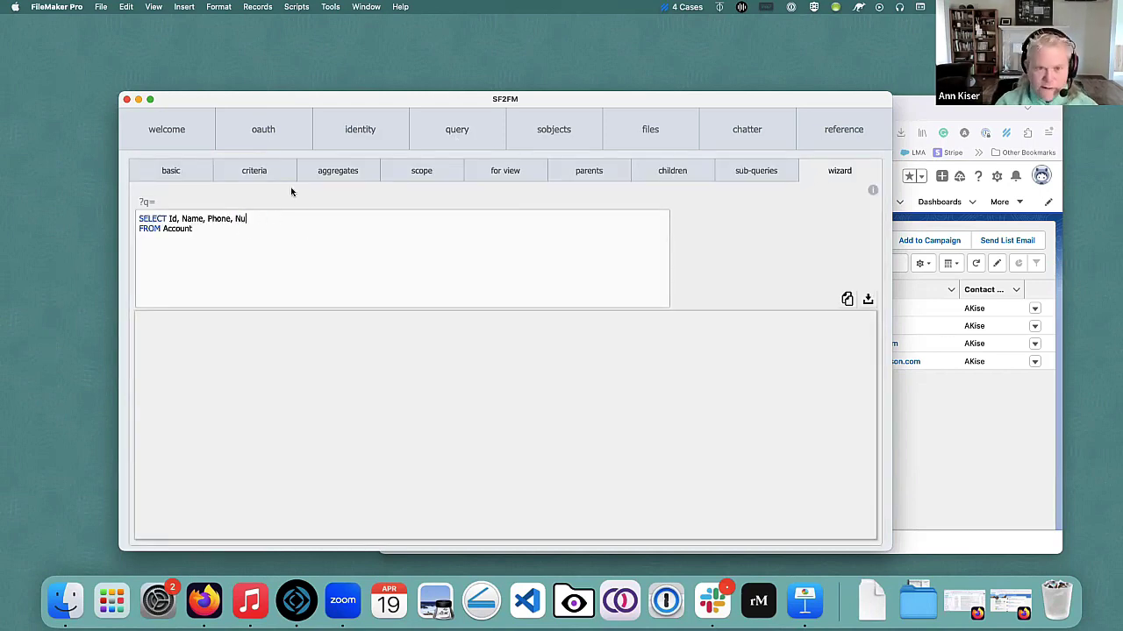
{"action": "type", "text": "mberOfLocations"}
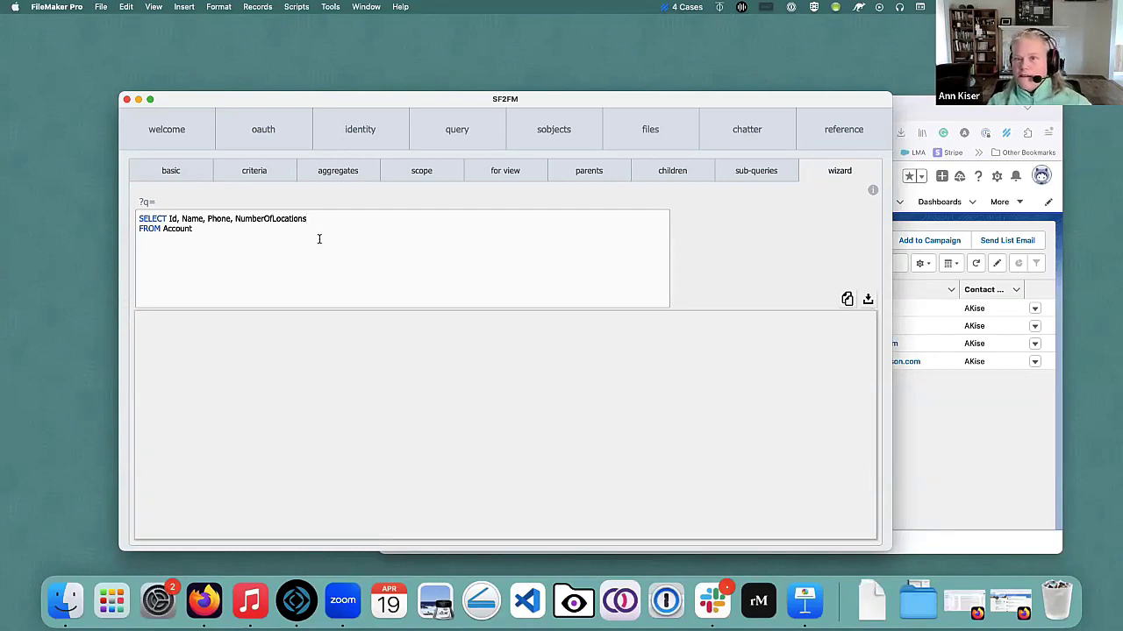
{"action": "key", "text": "super+Tab"}
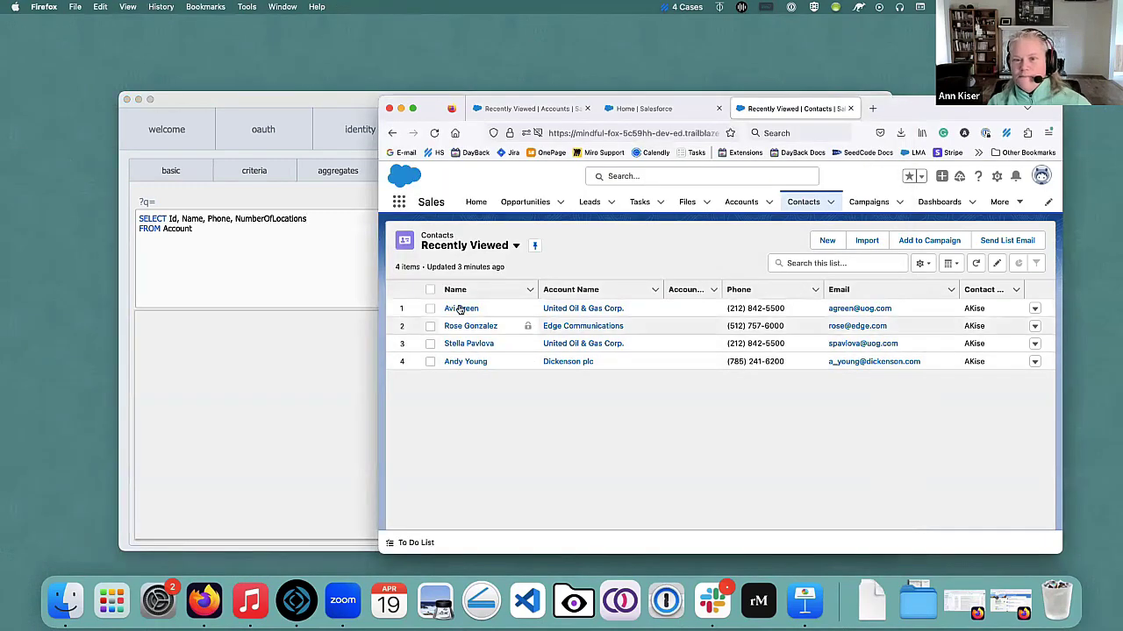
Check that the United Oil & Gas, Singapore account has Number of Locations 6, then return to SF2FM.
{"action": "left_click", "coordinate": [741, 201]}
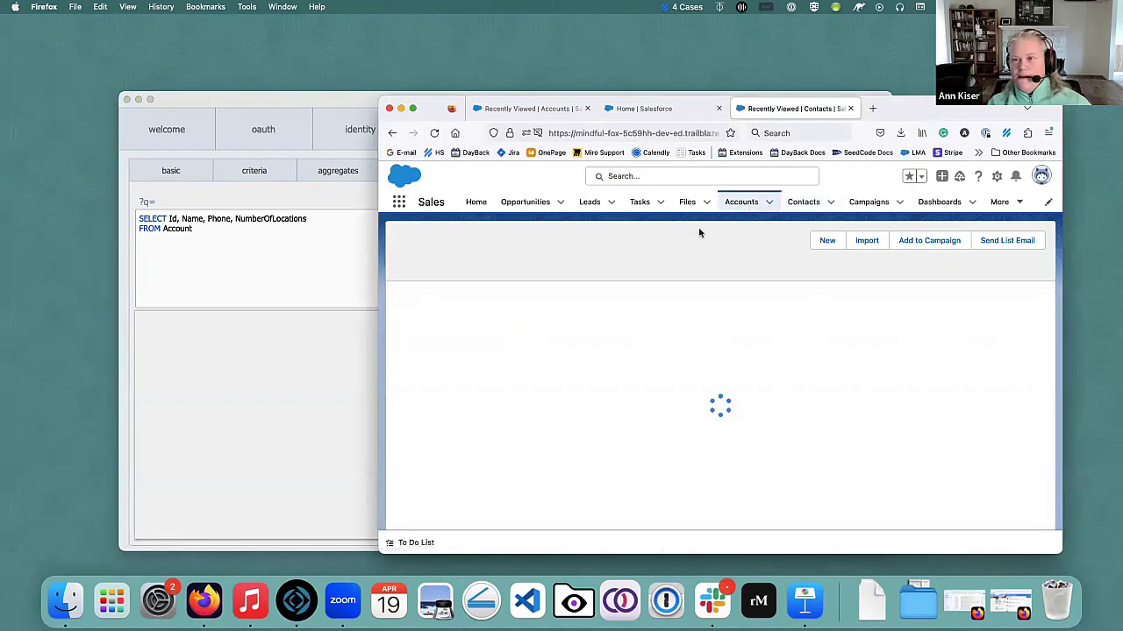
{"action": "left_click", "coordinate": [456, 308]}
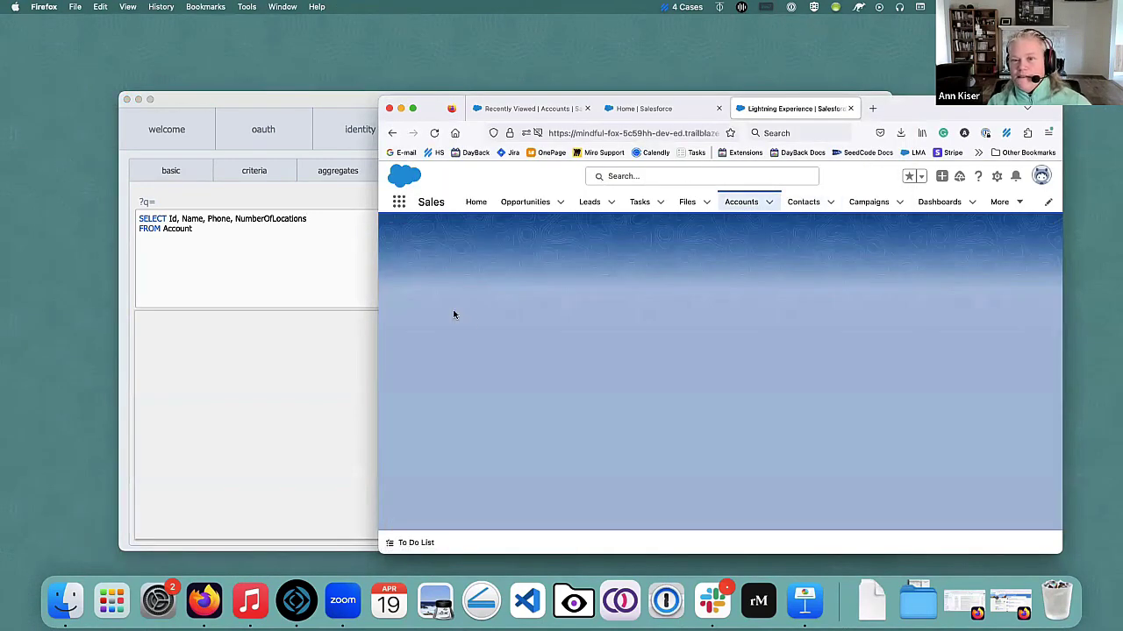
{"action": "left_click", "coordinate": [481, 329]}
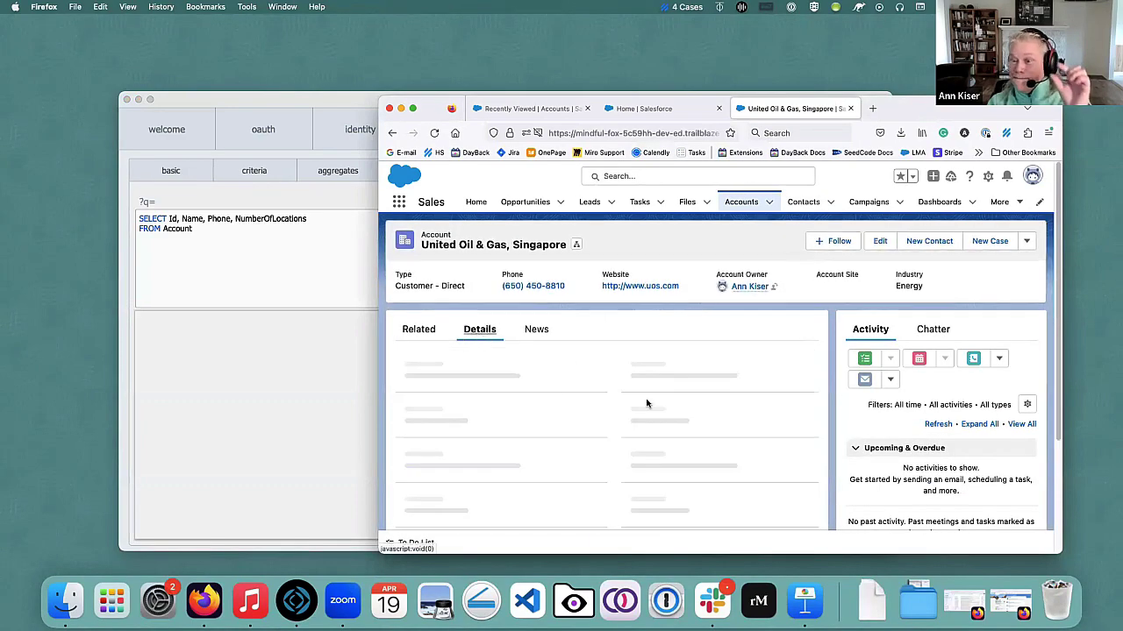
{"action": "scroll", "coordinate": [626, 449], "scroll_direction": "down", "scroll_amount": 10}
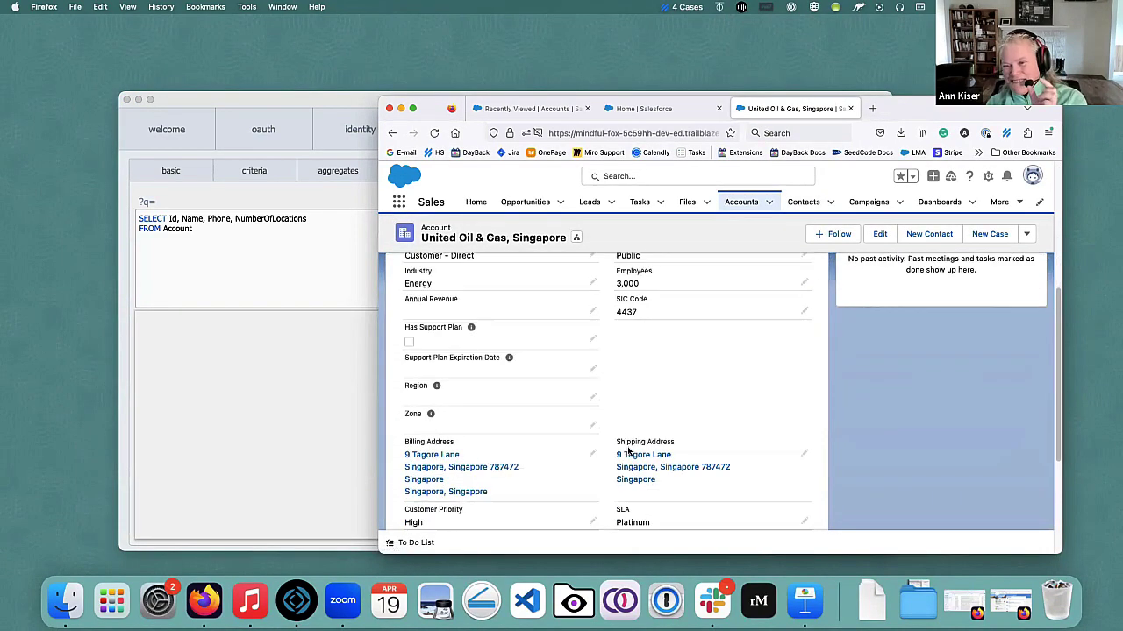
{"action": "scroll", "coordinate": [628, 448], "scroll_direction": "down", "scroll_amount": 2}
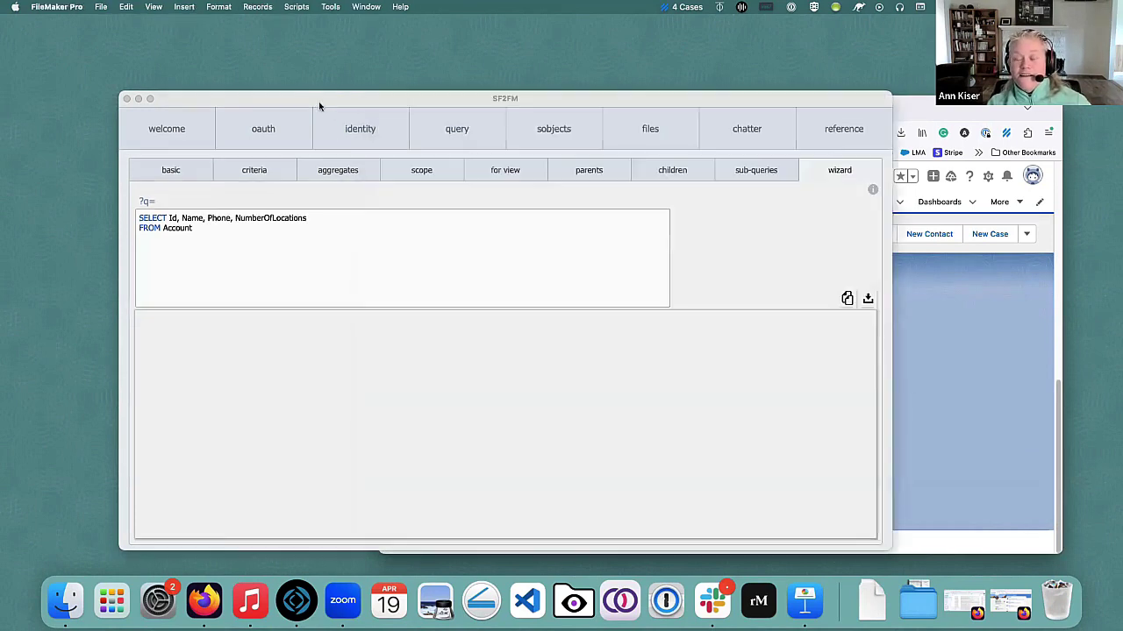
{"action": "left_click", "coordinate": [319, 104]}
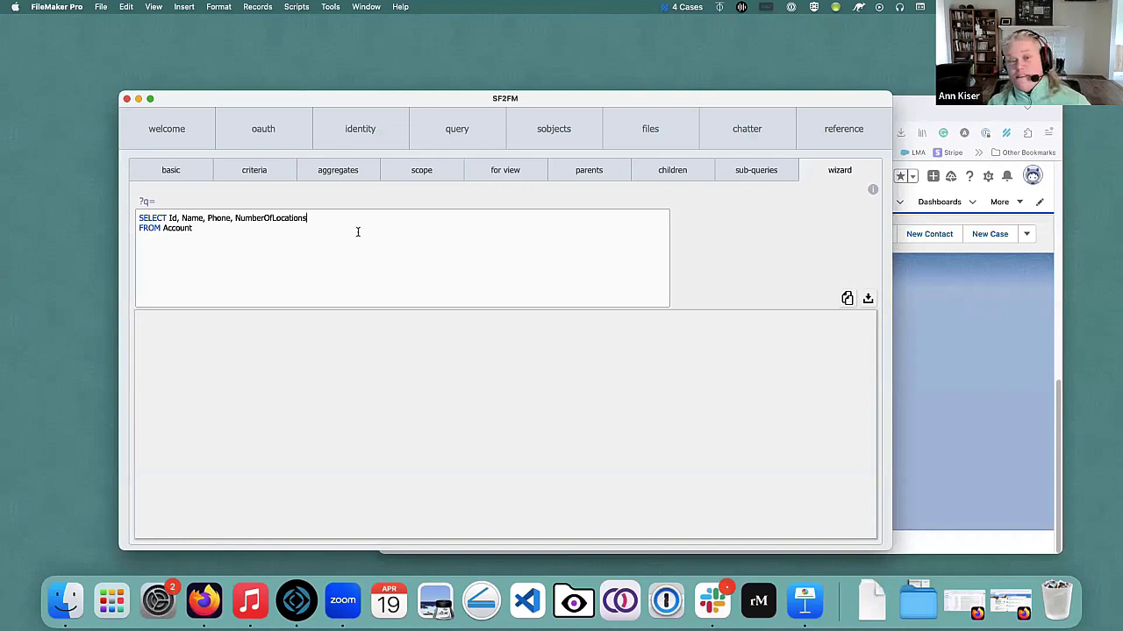
Correct the field to NumberOfLocations__c and rerun the query, returning JSON Accounts with counts like 2.0 and 6.0.
{"action": "left_click", "coordinate": [868, 300]}
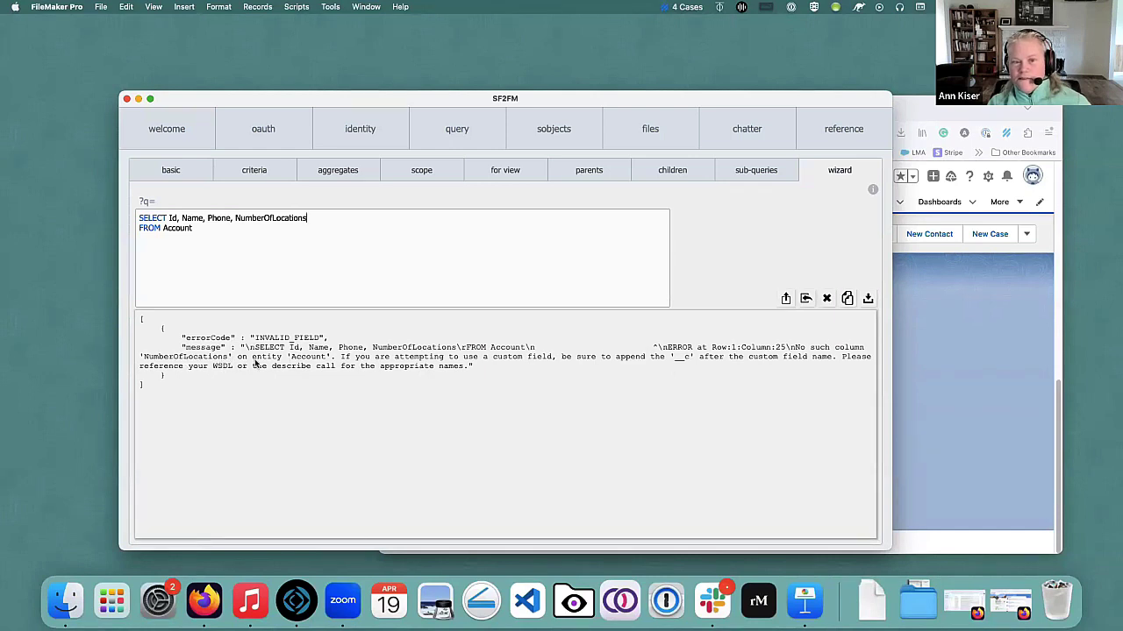
{"action": "left_click", "coordinate": [362, 215]}
{"action": "type", "text": "__c"}
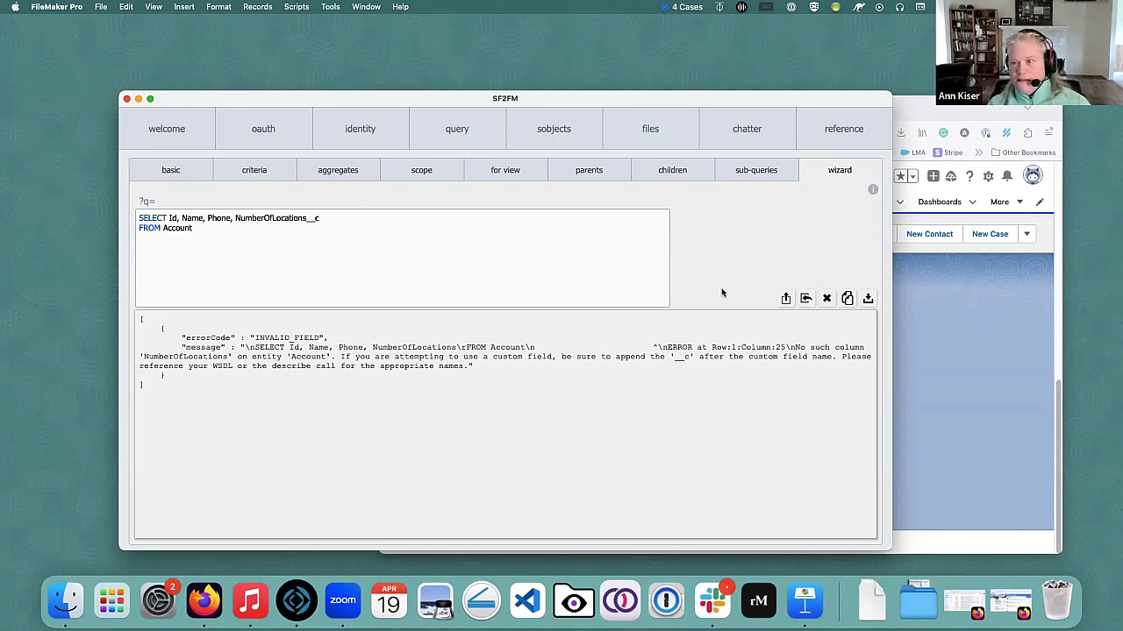
{"action": "left_click", "coordinate": [869, 300]}
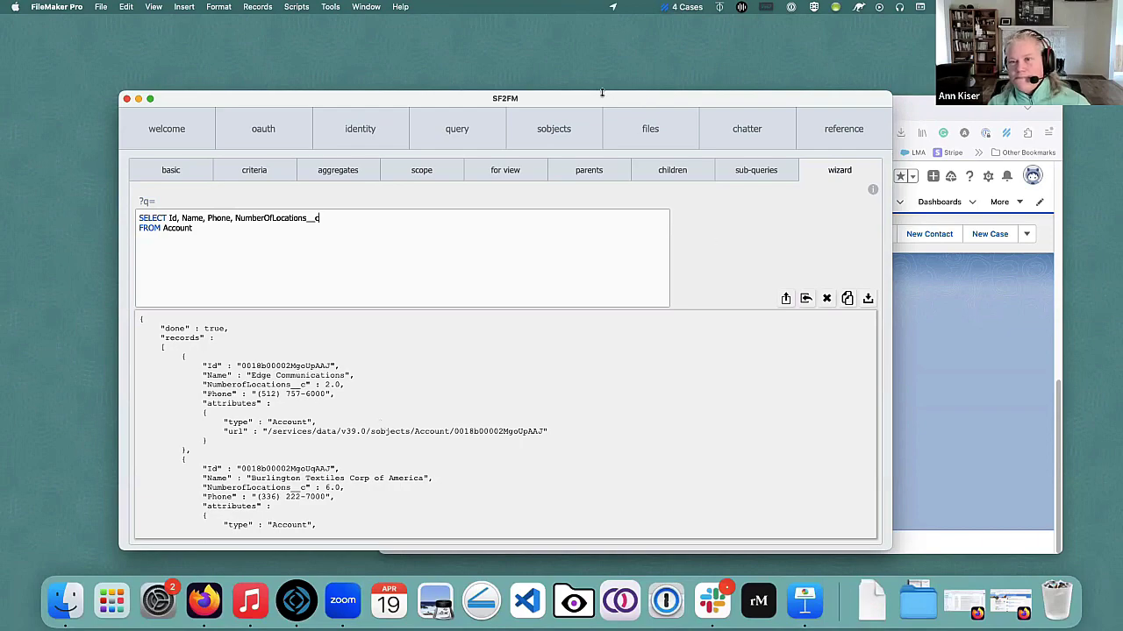
{"action": "left_click_drag", "start_coordinate": [579, 102], "coordinate": [526, 73]}
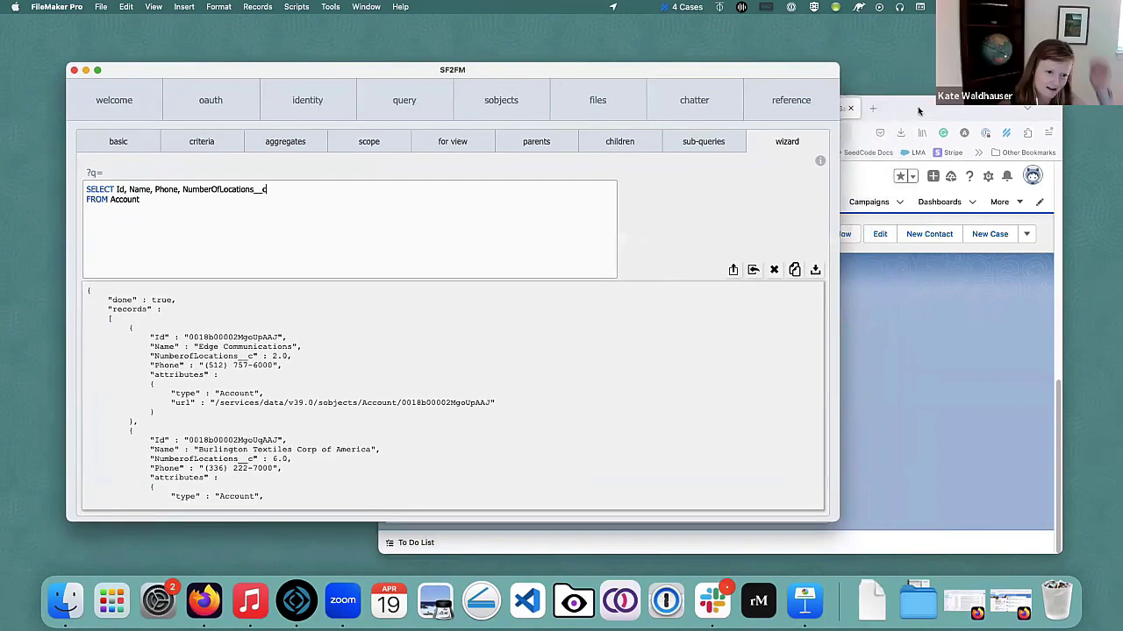
{"action": "left_click", "coordinate": [918, 106]}
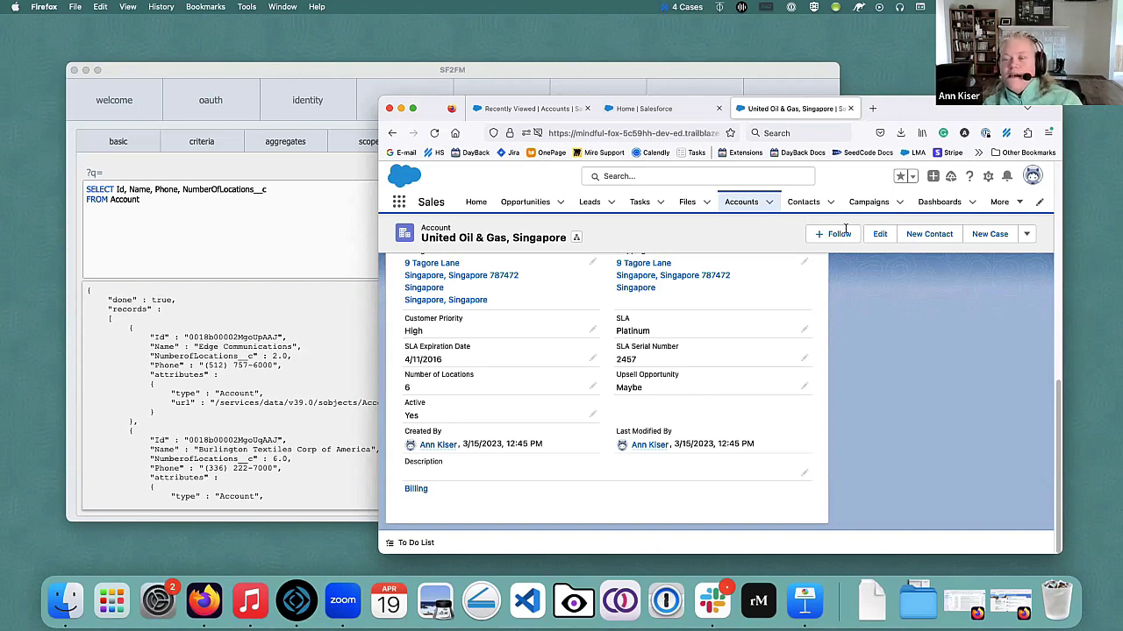
Shift the SF2FM window left so it sits in front of the Salesforce account page.
{"action": "left_click_drag", "start_coordinate": [410, 68], "coordinate": [369, 64]}
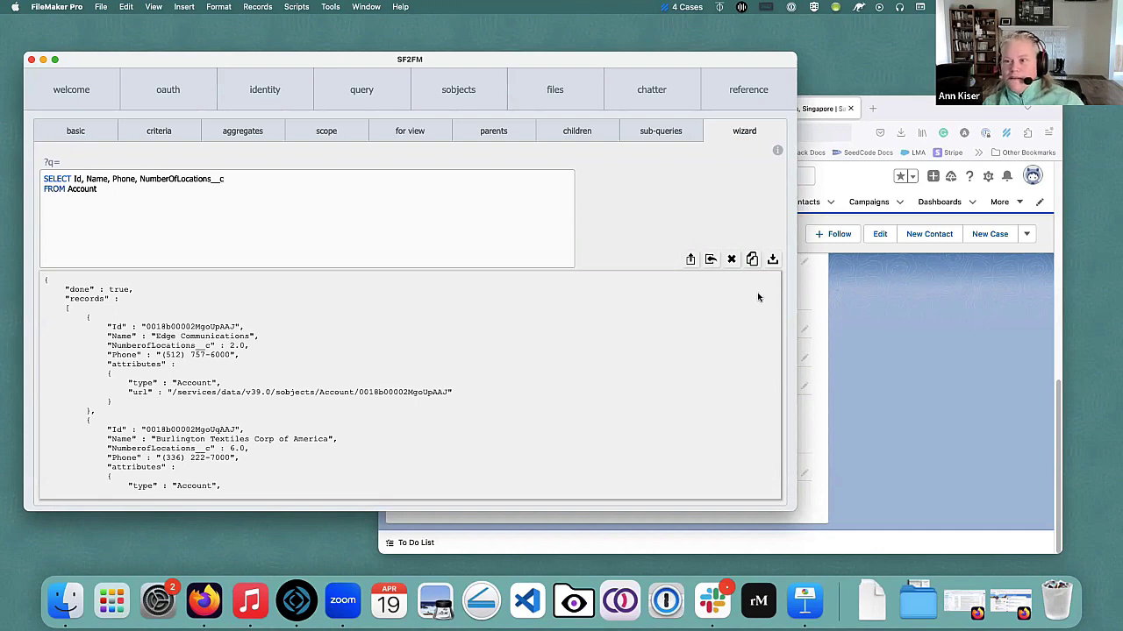
{"action": "left_click", "coordinate": [298, 7]}
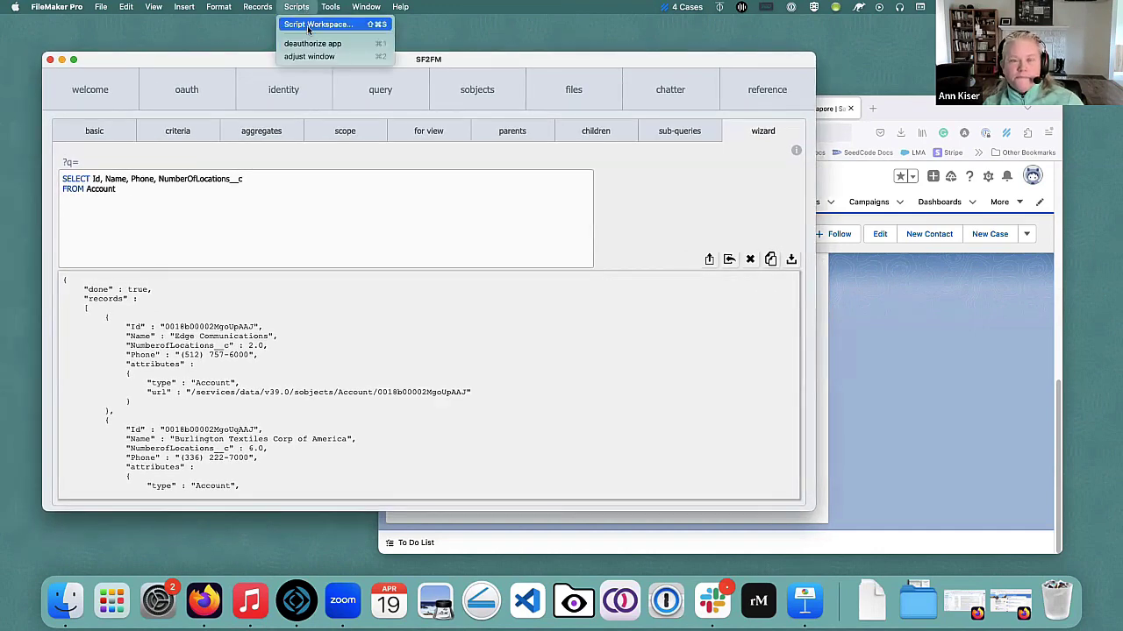
{"action": "left_click", "coordinate": [307, 24]}
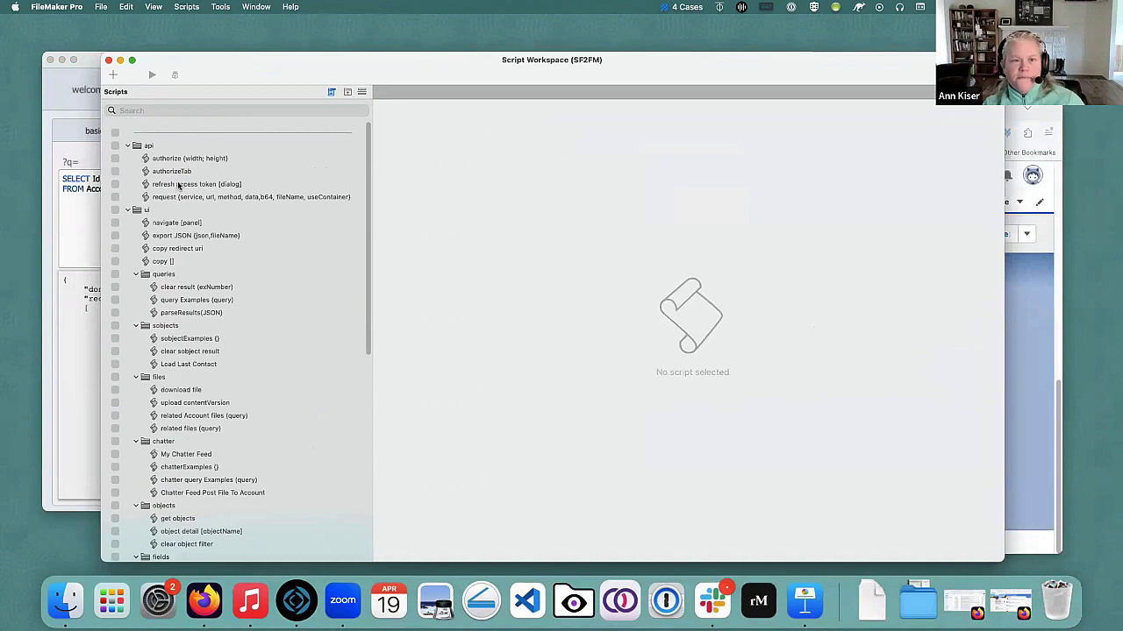
{"action": "left_click", "coordinate": [171, 161]}
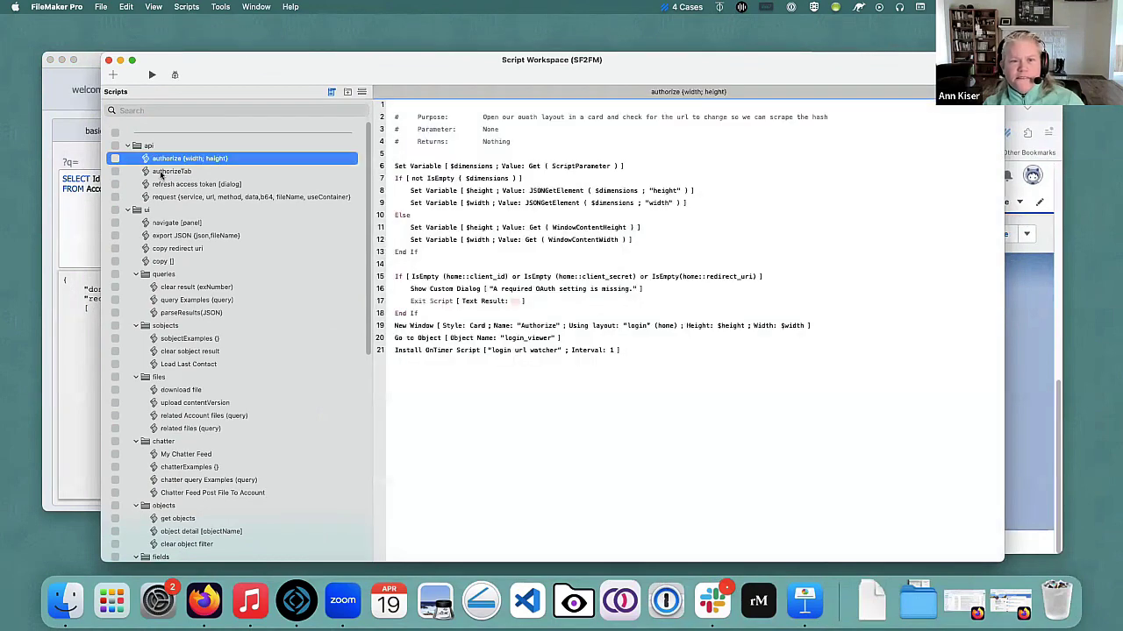
{"action": "left_click", "coordinate": [161, 172]}
{"action": "left_click", "coordinate": [168, 186]}
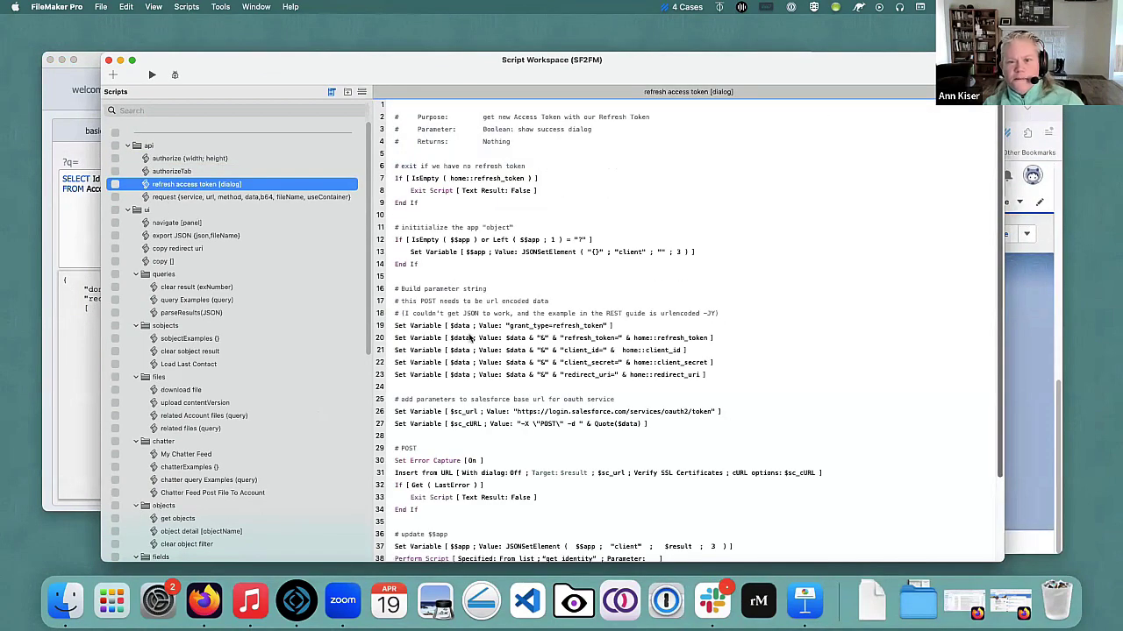
{"action": "scroll", "coordinate": [465, 316], "scroll_direction": "down", "scroll_amount": 4}
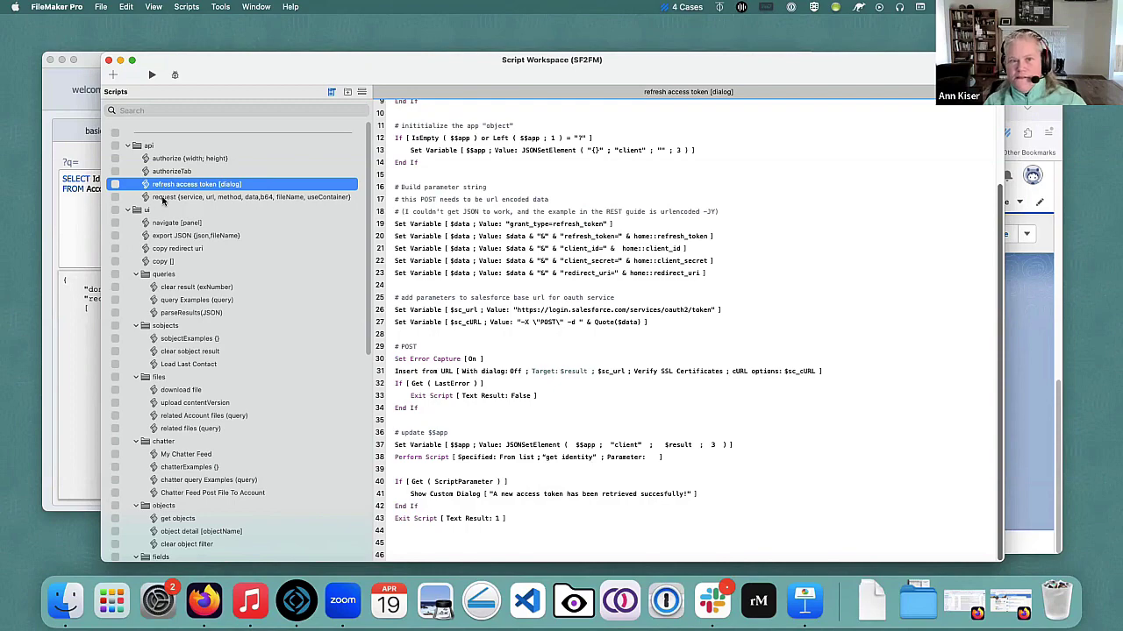
{"action": "left_click", "coordinate": [165, 198]}
{"action": "scroll", "coordinate": [484, 391], "scroll_direction": "down", "scroll_amount": 10}
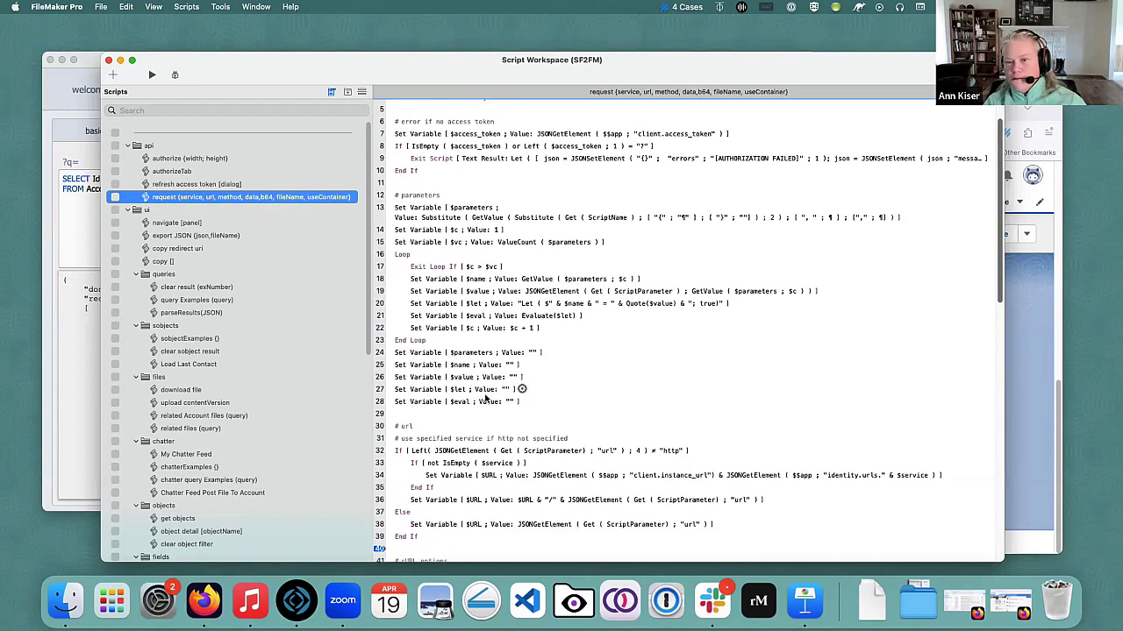
{"action": "scroll", "coordinate": [515, 374], "scroll_direction": "up", "scroll_amount": 4}
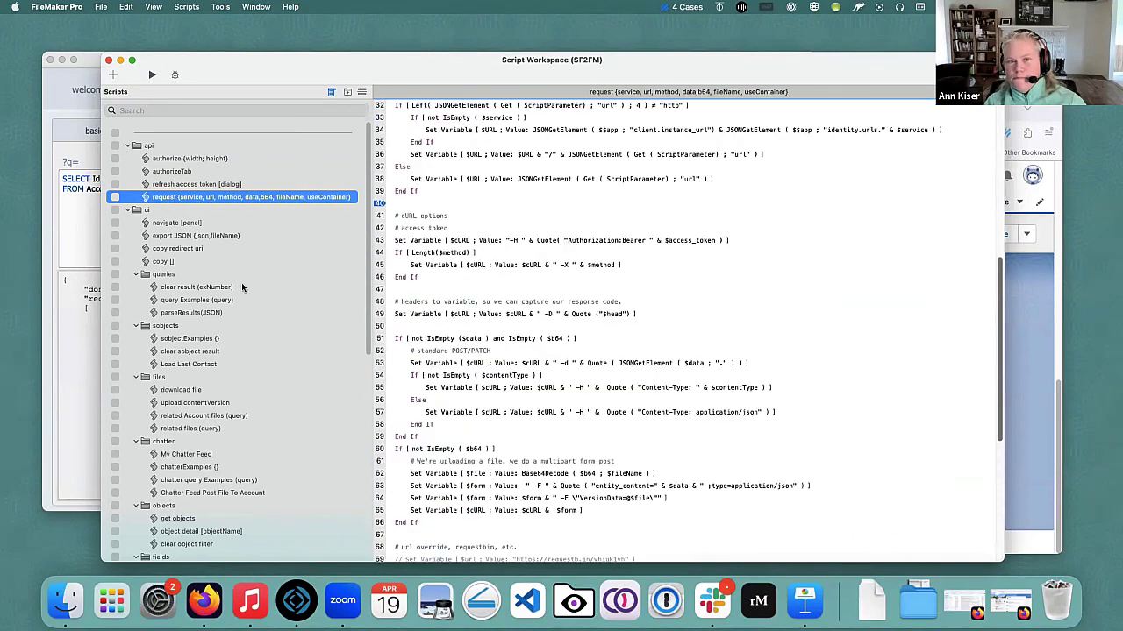
{"action": "left_click", "coordinate": [487, 340]}
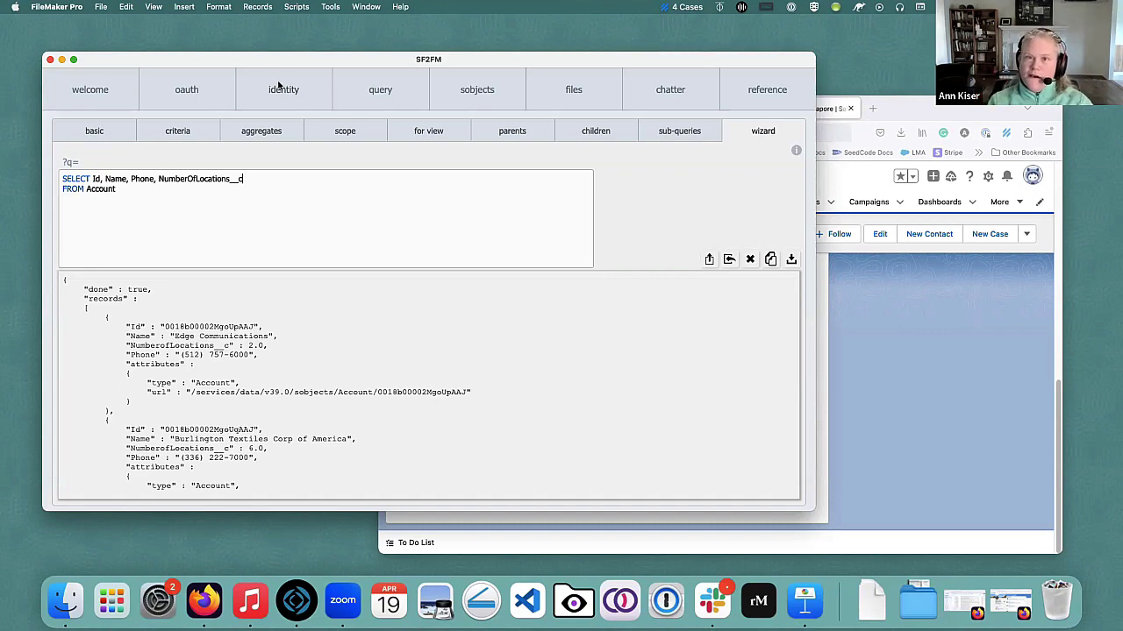
Display the SF2FM oauth page with its client ID, client secret and Salesforce redirect URI.
{"action": "left_click", "coordinate": [205, 93]}
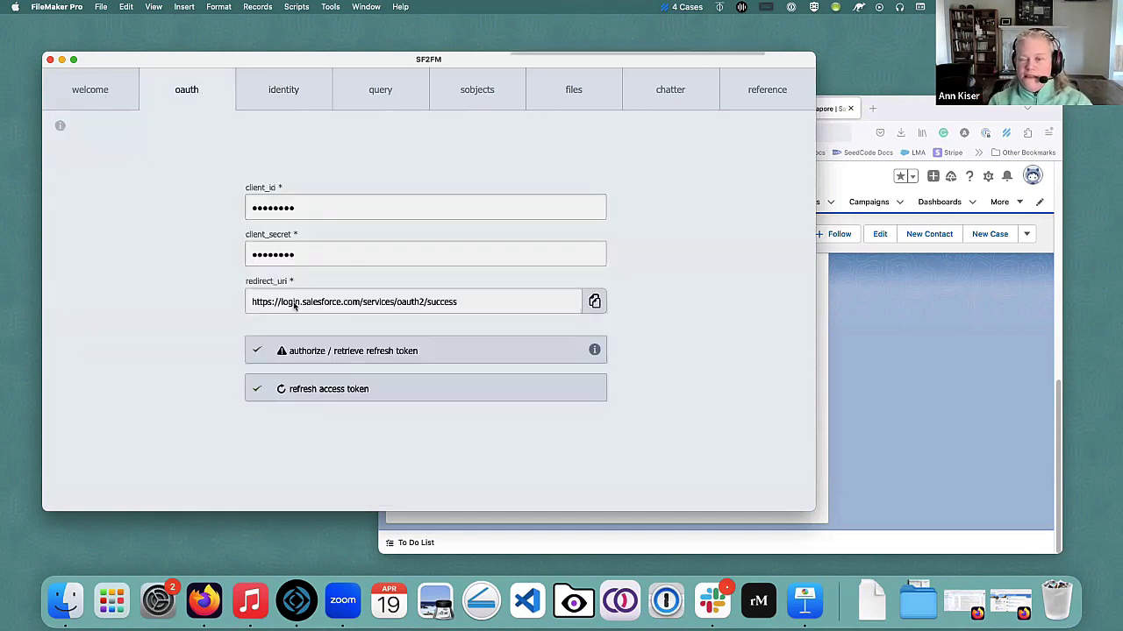